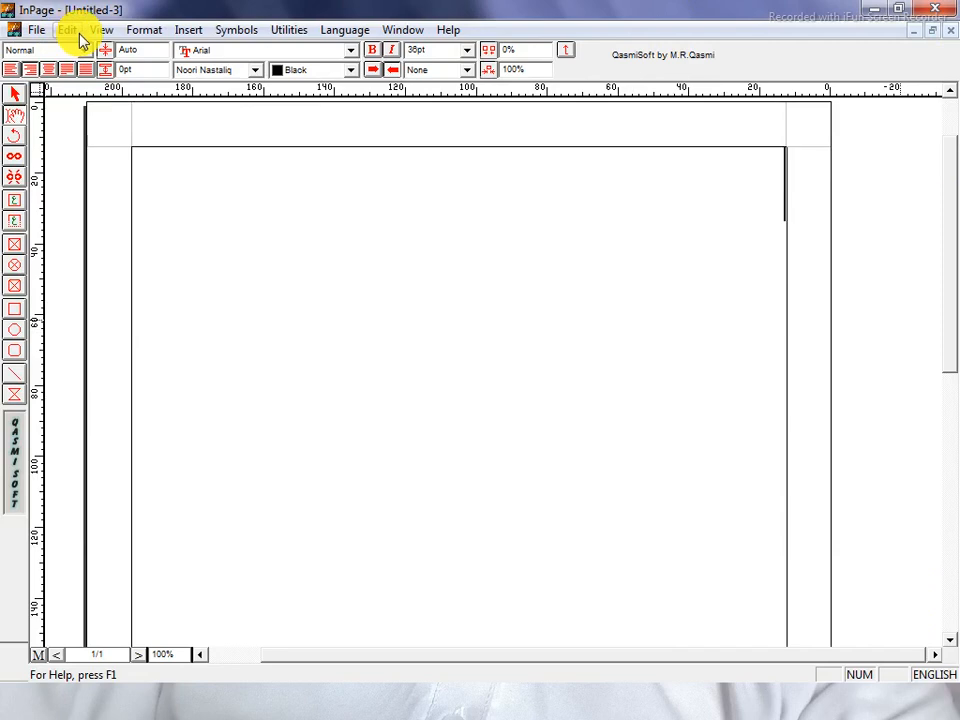
# Open Edit > Preferences > Keyboard Preferences to check the Phonetic keyboard setting
pyautogui.click(74, 34)
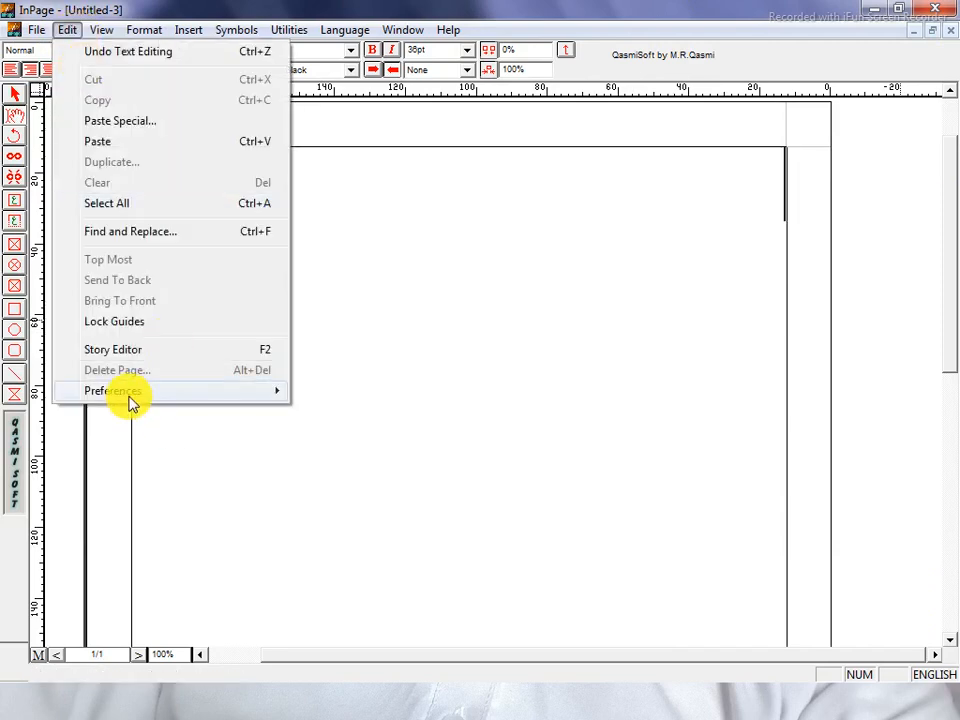
pyautogui.moveTo(130, 397)
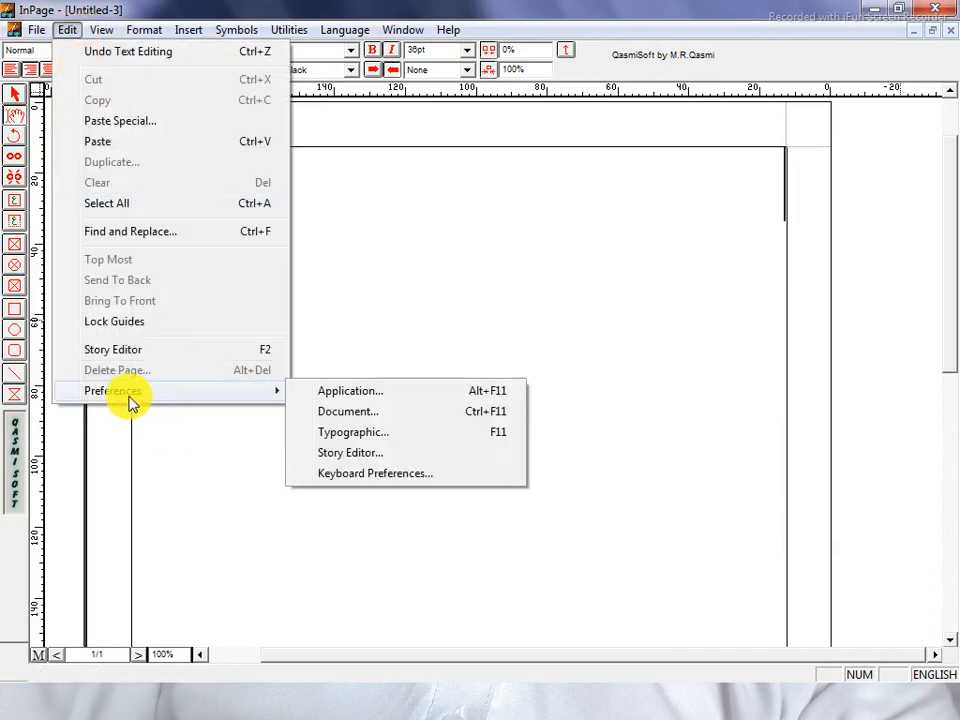
pyautogui.click(340, 474)
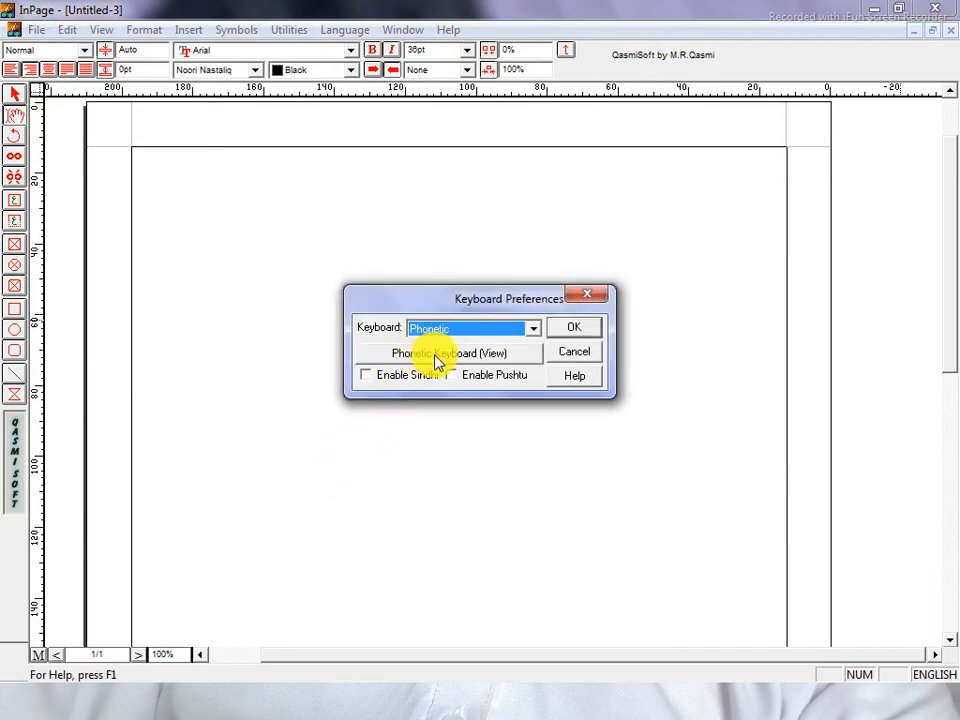
# View the Phonetic keyboard layout chart, then close it and the Keyboard Preferences dialog
pyautogui.click(436, 356)
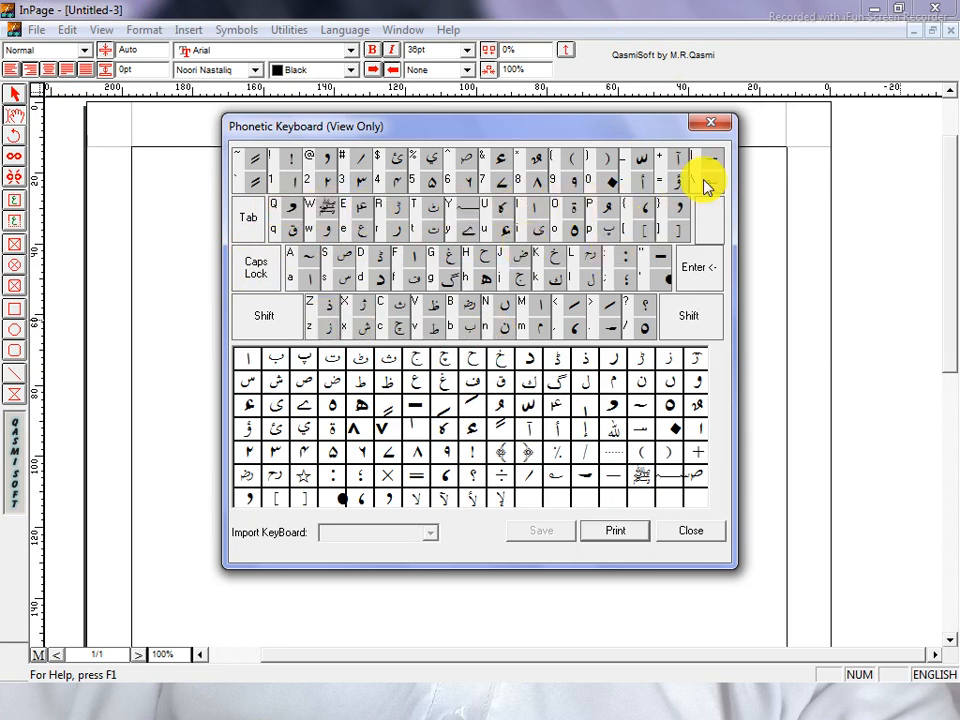
pyautogui.click(716, 124)
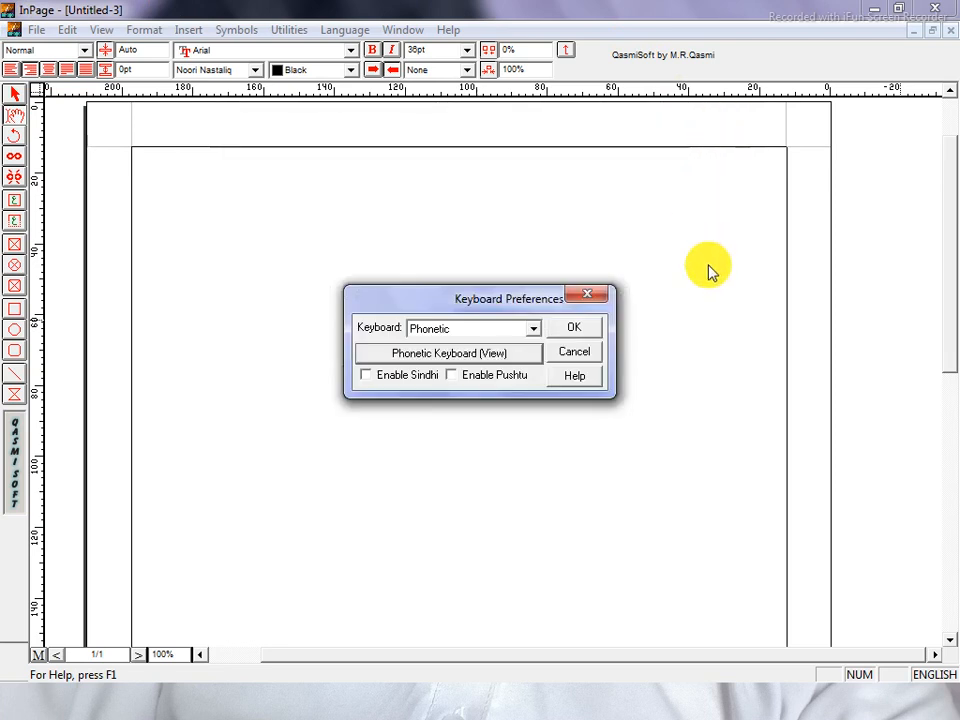
pyautogui.click(588, 294)
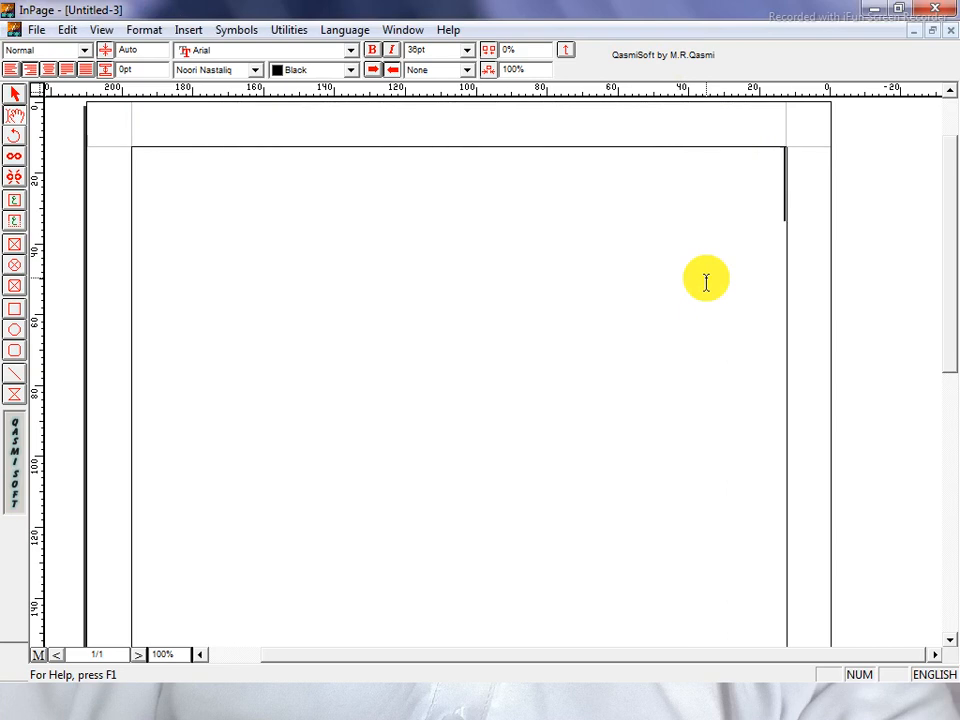
# Switch input to Urdu with Escape and type 'miN jarhahwN.miN krkT kHiltahwN.' phonetically
pyautogui.write('mi')
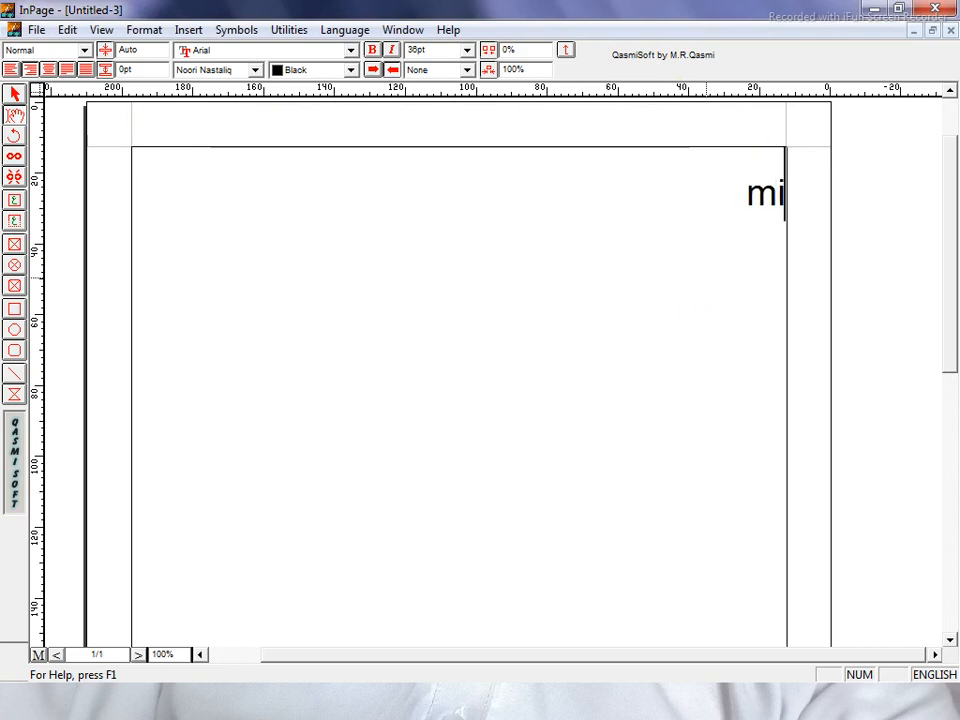
pyautogui.write('N')
pyautogui.press('BackSpace')
pyautogui.press('BackSpace')
pyautogui.press('BackSpace')
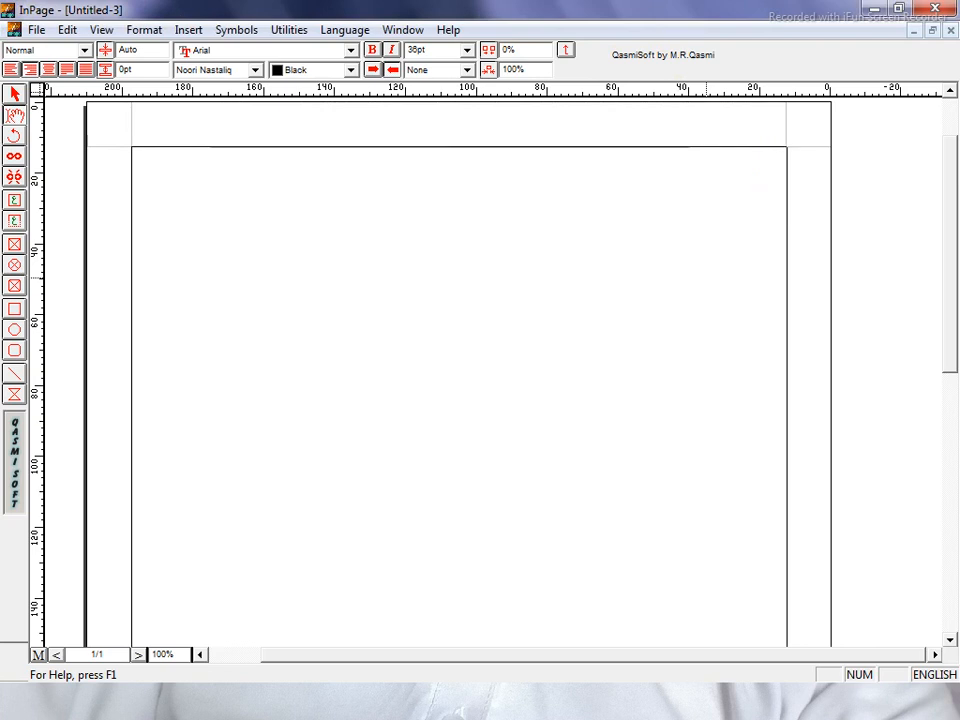
pyautogui.press('Escape')
pyautogui.write('m')
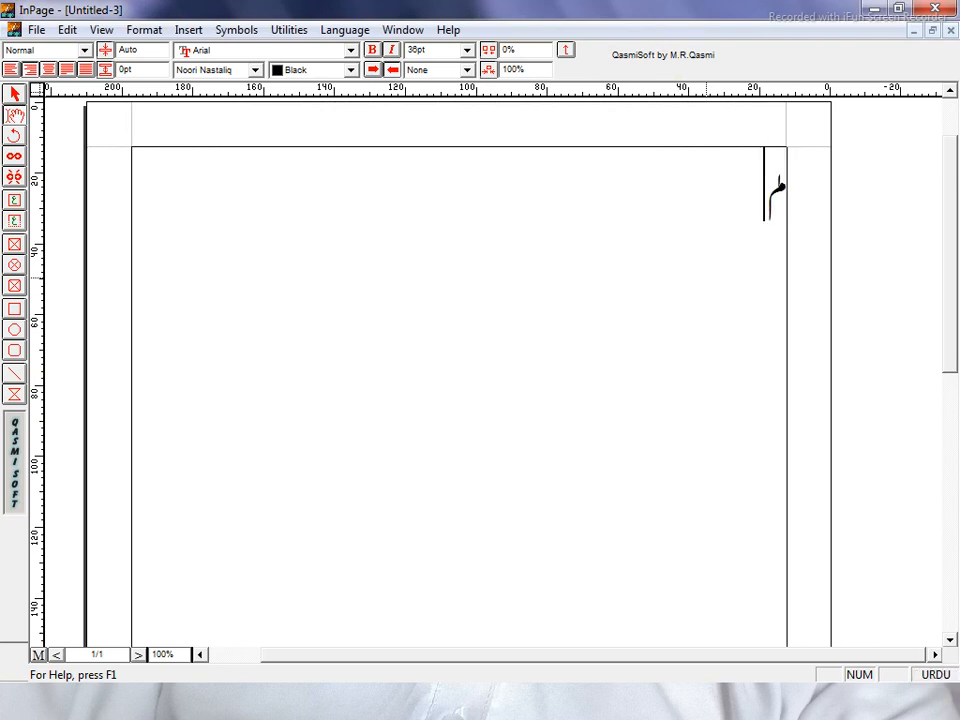
pyautogui.write('s')
pyautogui.press('BackSpace')
pyautogui.press('BackSpace')
pyautogui.write('miN j')
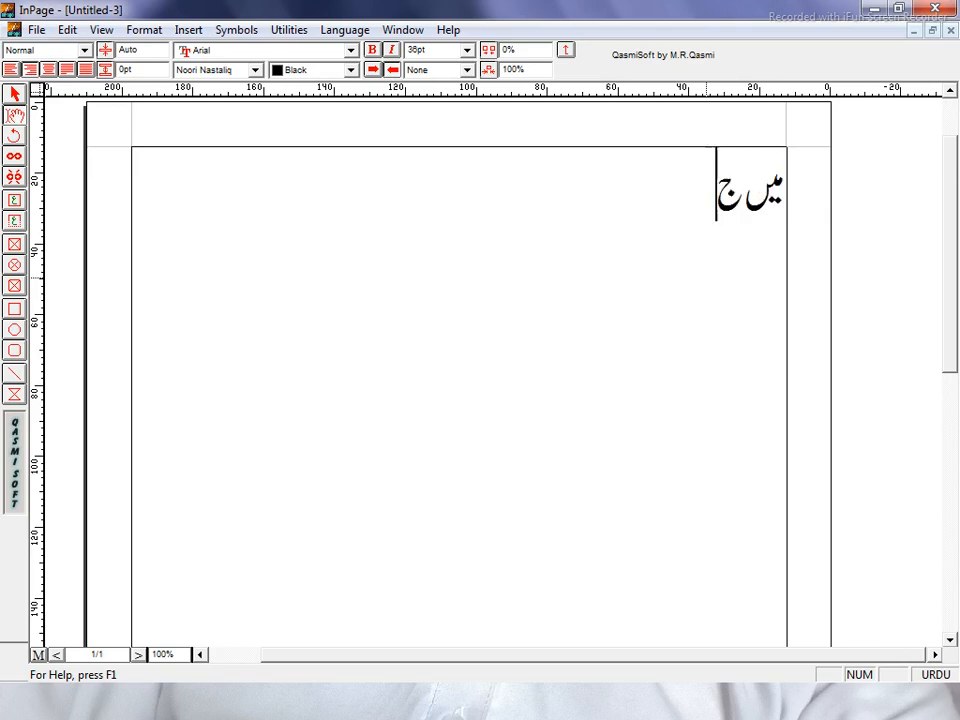
pyautogui.write('a')
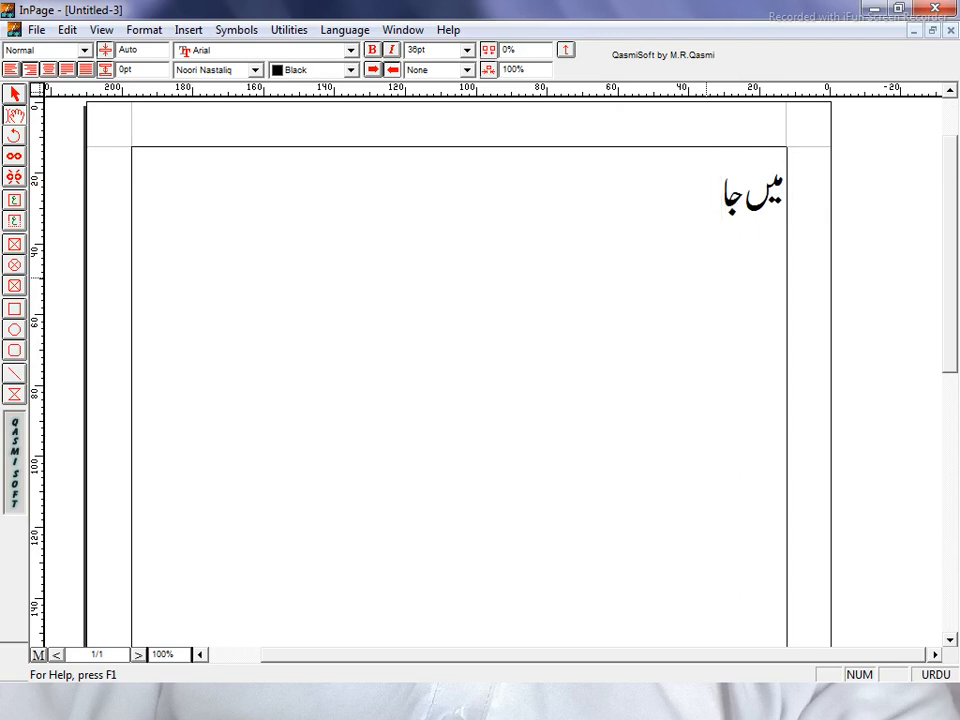
pyautogui.write('rhahw')
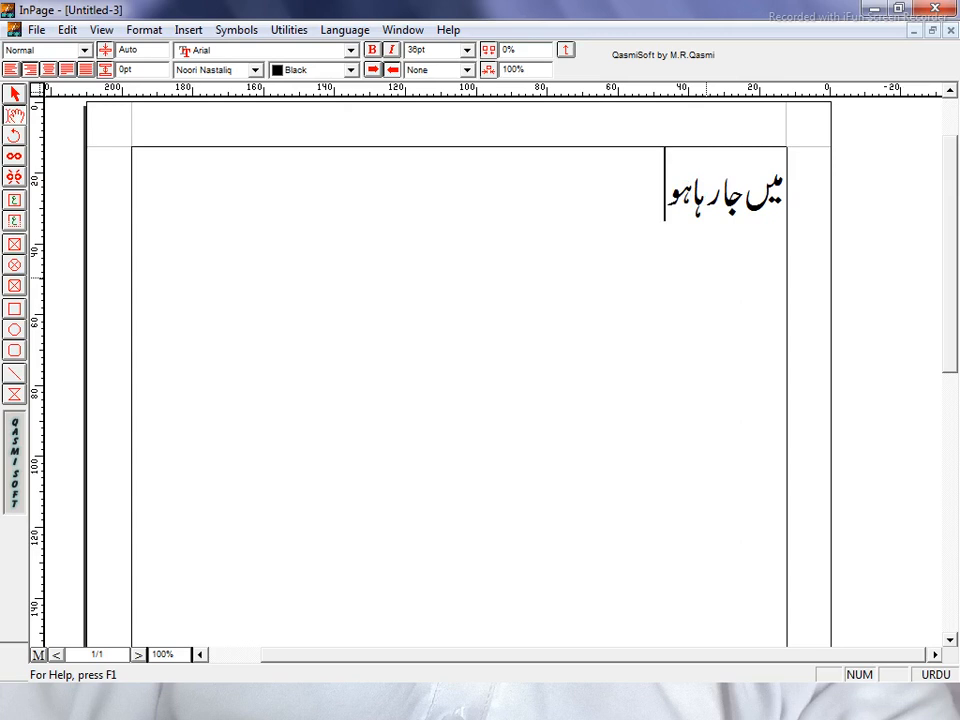
pyautogui.write('N.m')
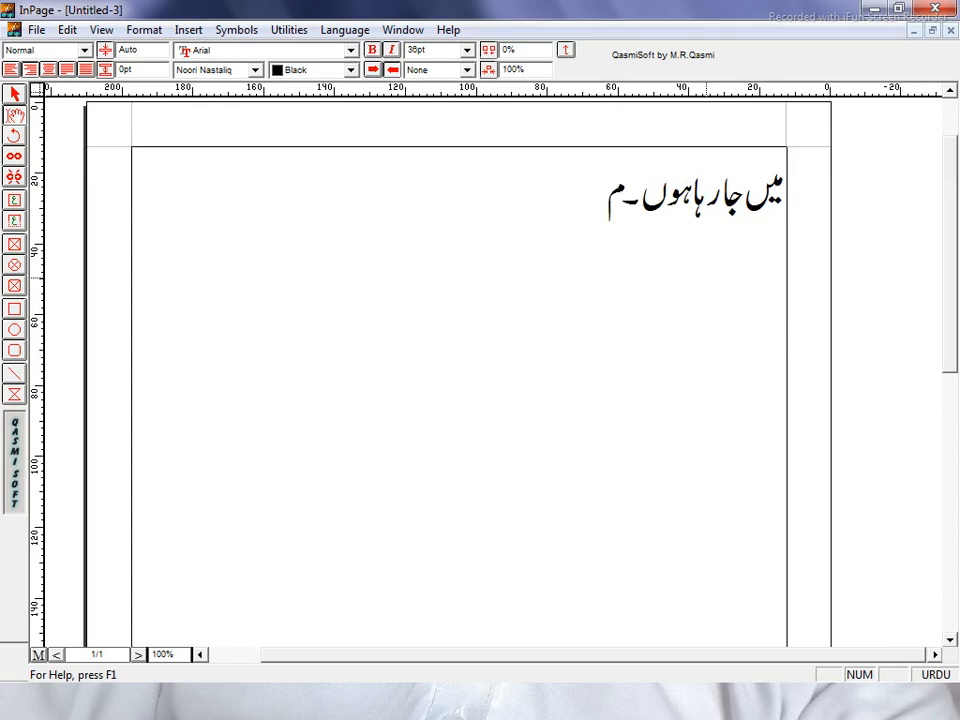
pyautogui.write('iN k')
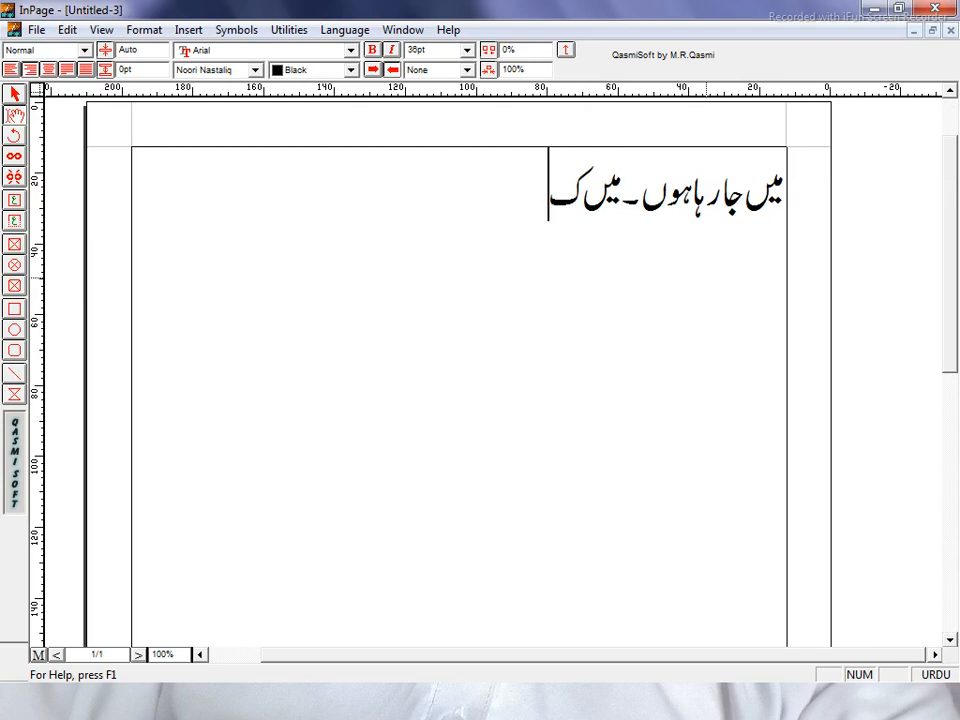
pyautogui.write('r')
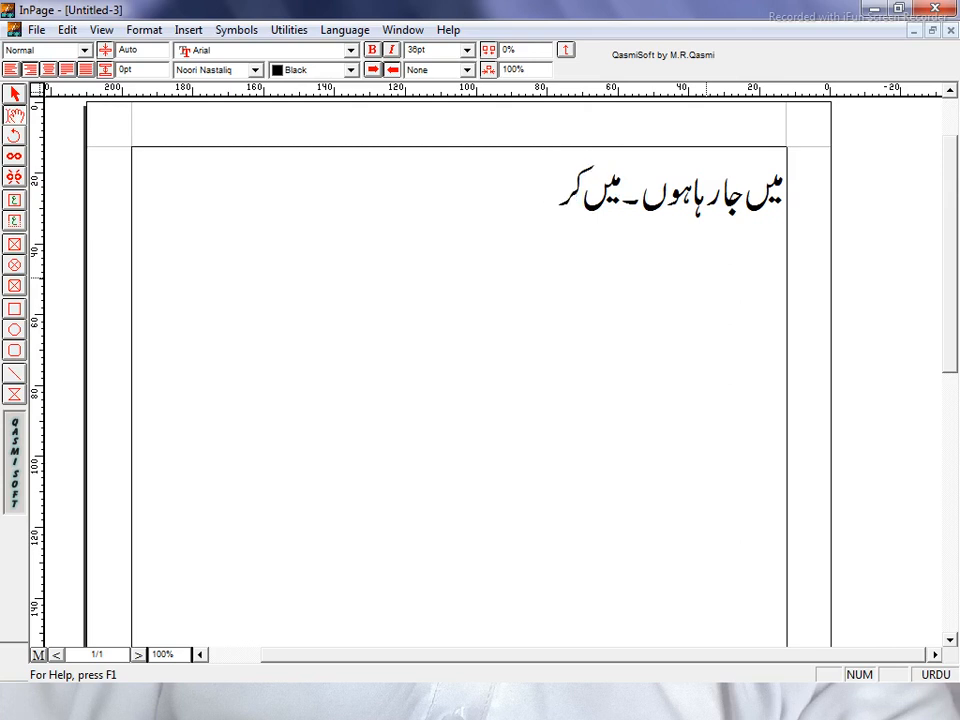
pyautogui.write('kT')
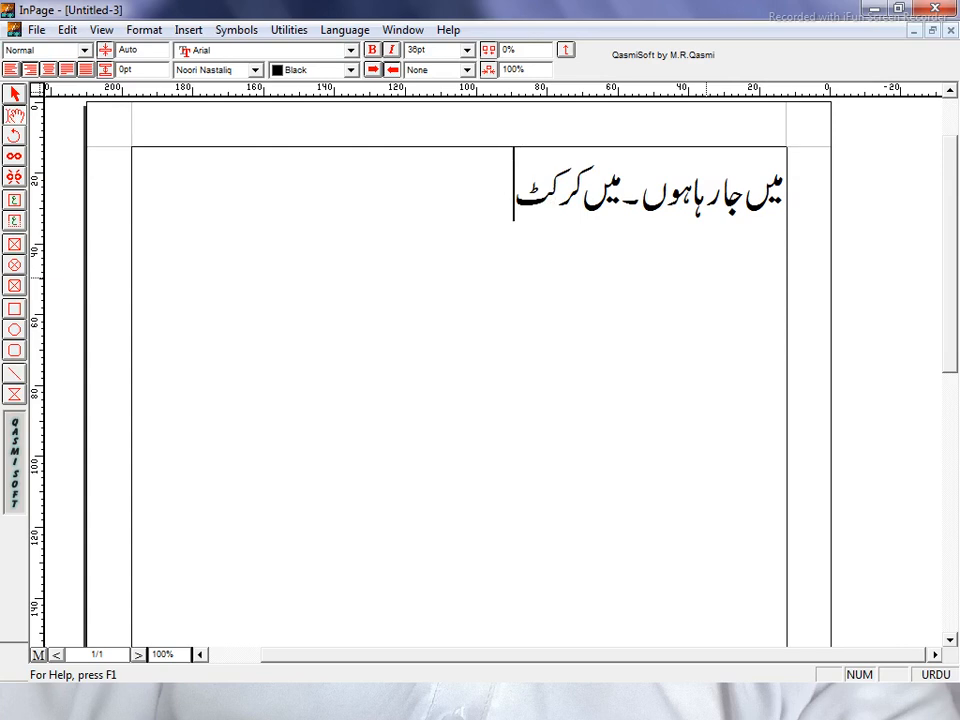
pyautogui.write(' k')
pyautogui.write('H')
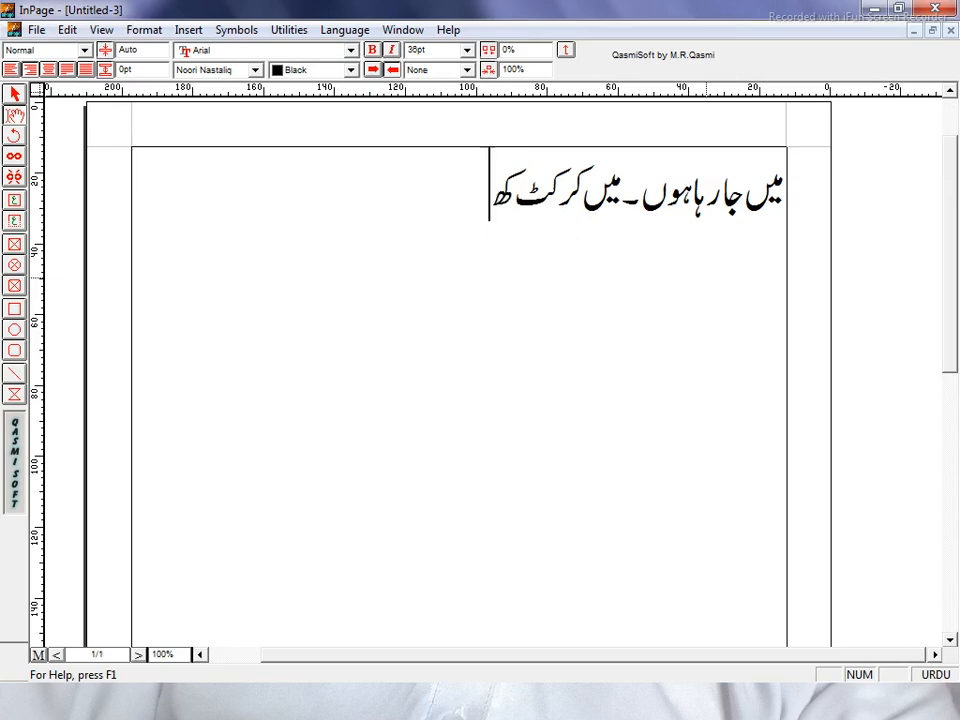
pyautogui.write('i')
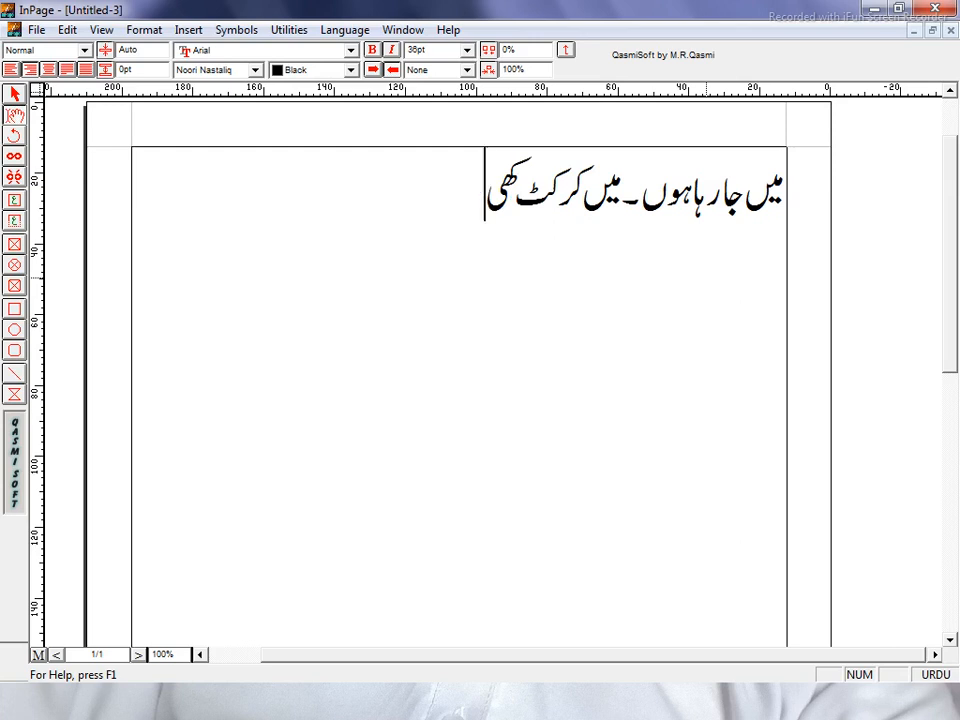
pyautogui.write('l')
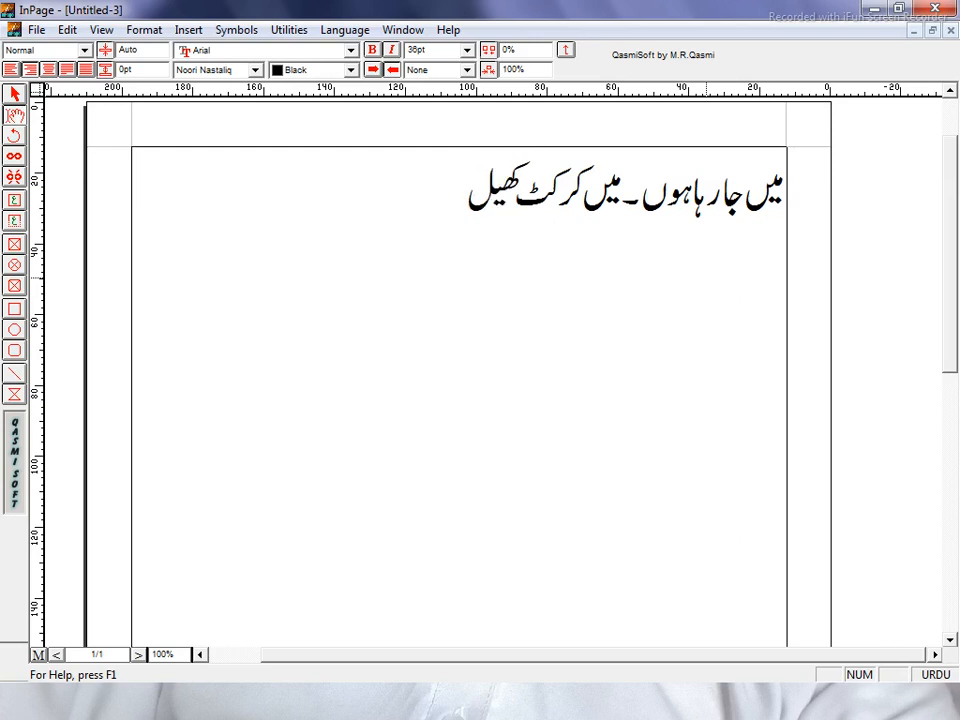
pyautogui.write('t')
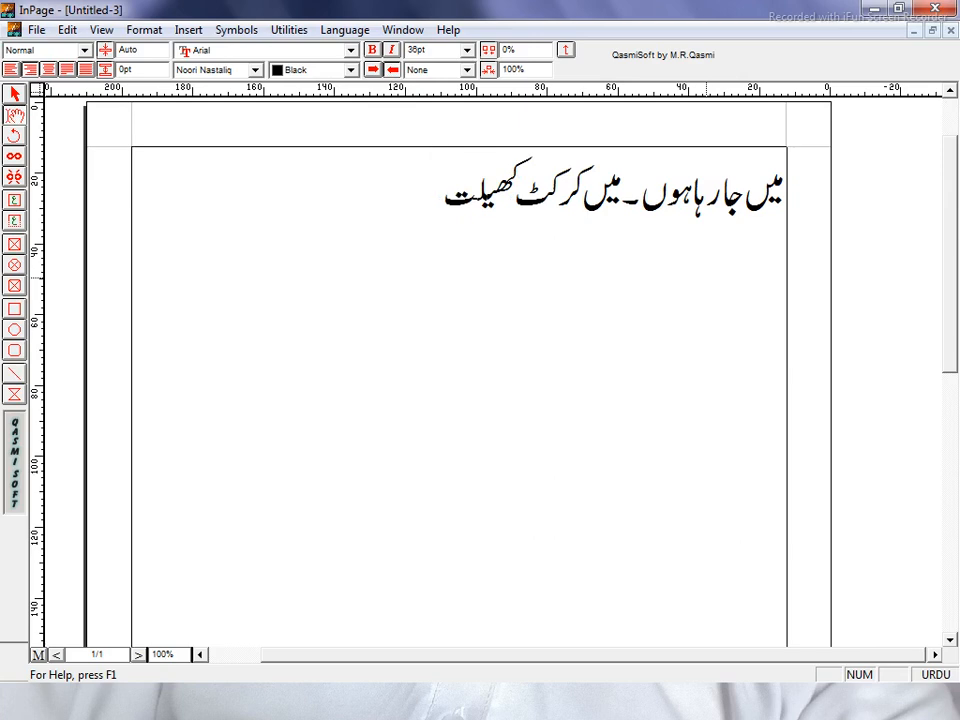
pyautogui.write('a')
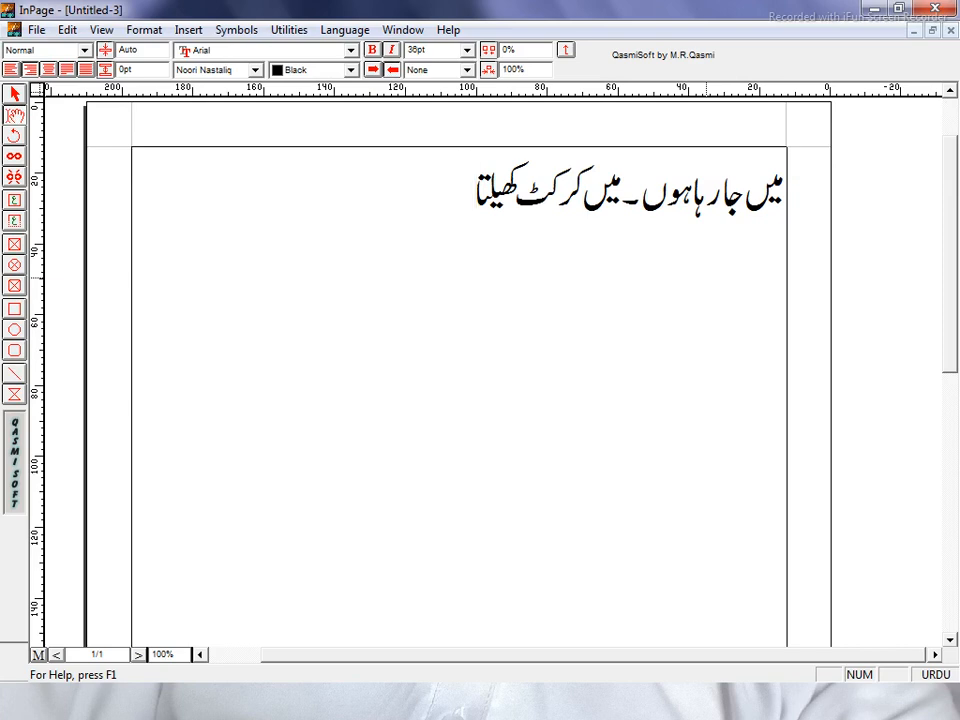
pyautogui.write('hwN.')
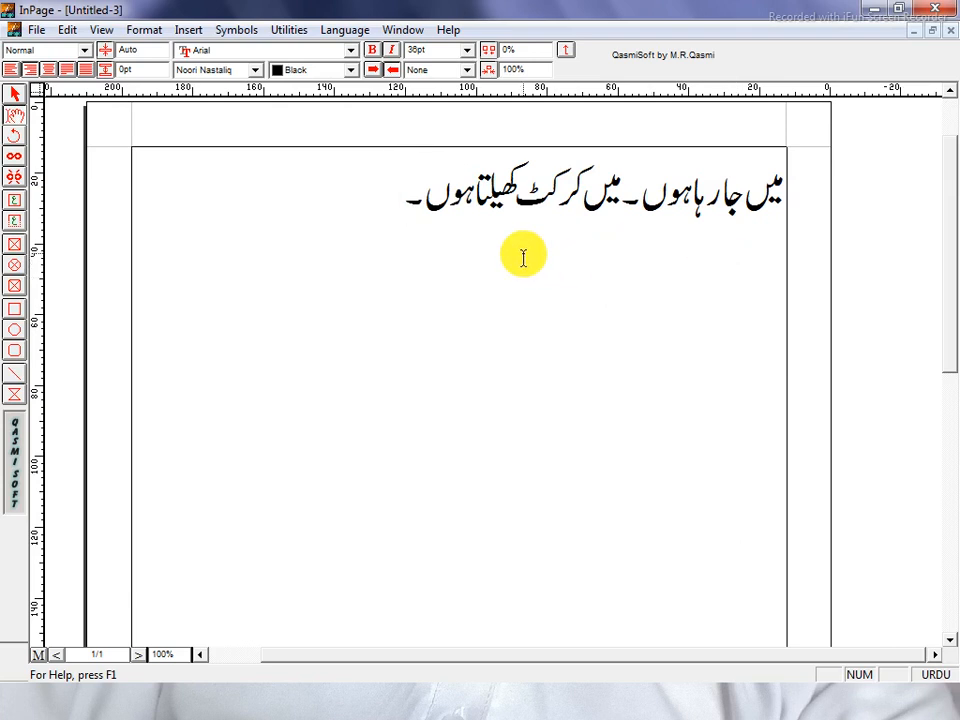
# Select the Urdu line and step its size down to 23pt and back to 36pt with F7/F8
pyautogui.moveTo(400, 204); pyautogui.dragTo(789, 208)
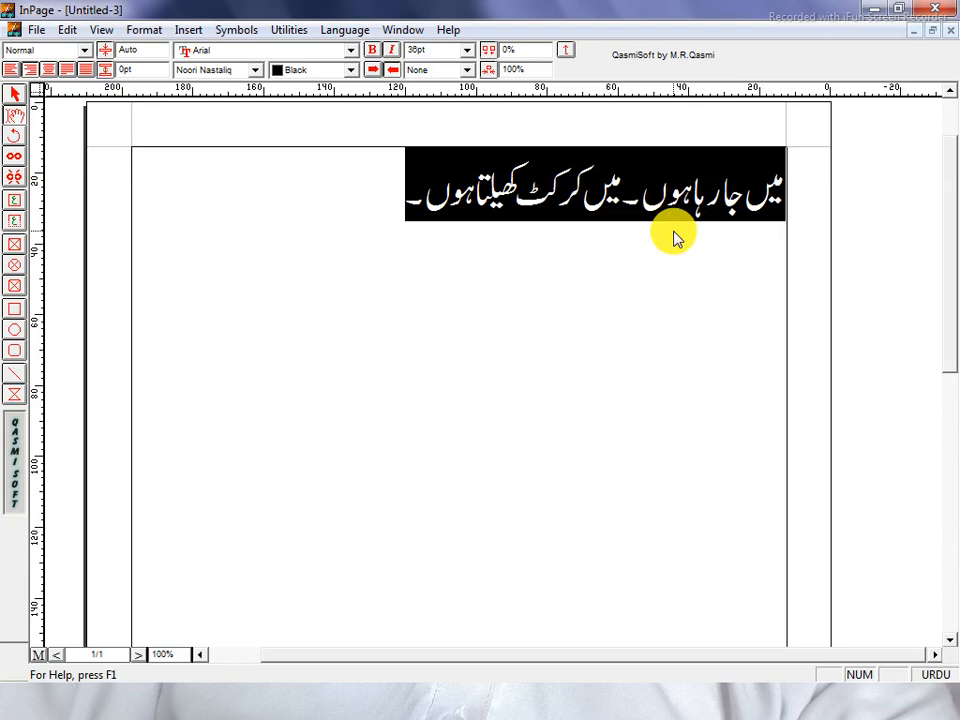
pyautogui.press('F7')
pyautogui.press('F7')
pyautogui.press('F7')
pyautogui.press('F7')
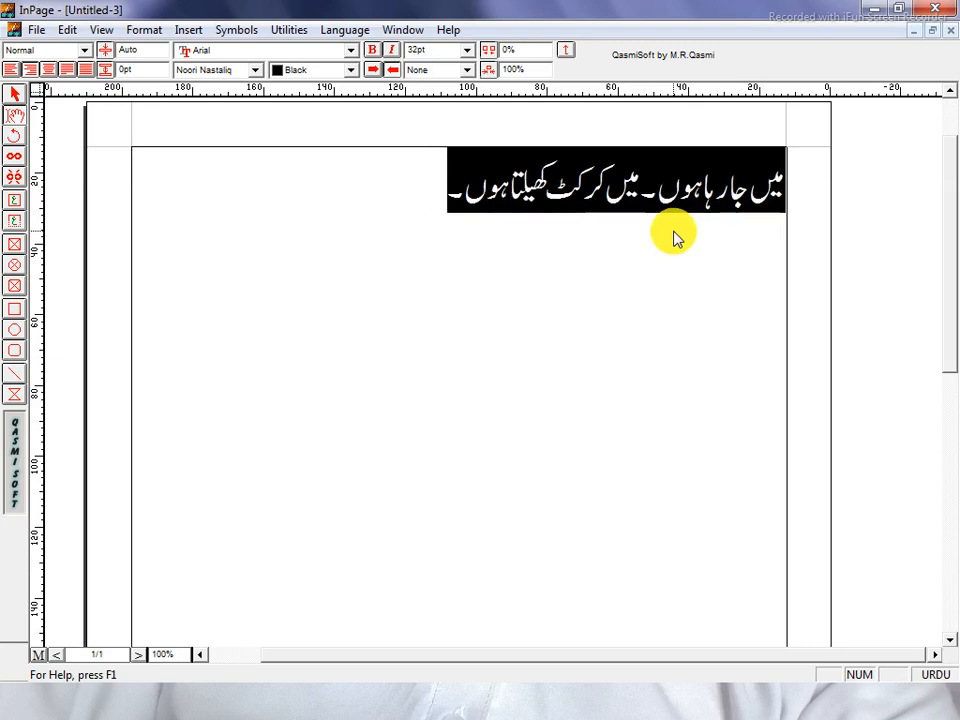
pyautogui.press('F7')
pyautogui.press('F7')
pyautogui.press('F7')
pyautogui.press('F7')
pyautogui.press('F7')
pyautogui.press('F7')
pyautogui.press('F7')
pyautogui.press('F7')
pyautogui.press('F7')
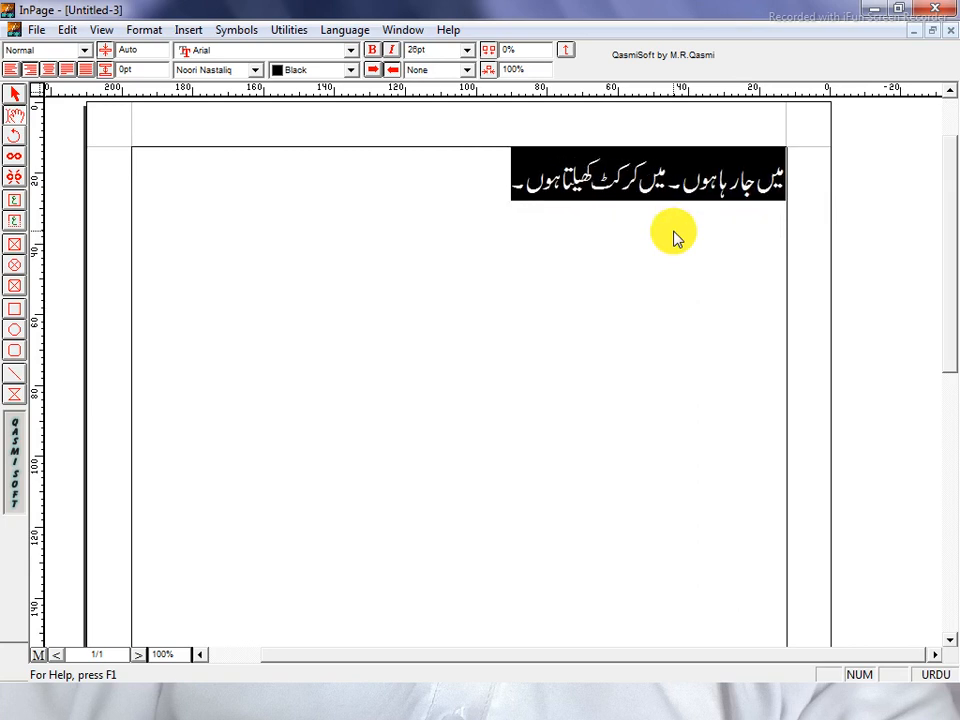
pyautogui.press('F7')
pyautogui.press('F7')
pyautogui.press('F8')
pyautogui.press('F8')
pyautogui.press('F8')
pyautogui.press('F8')
pyautogui.press('F8')
pyautogui.press('F8')
pyautogui.press('F8')
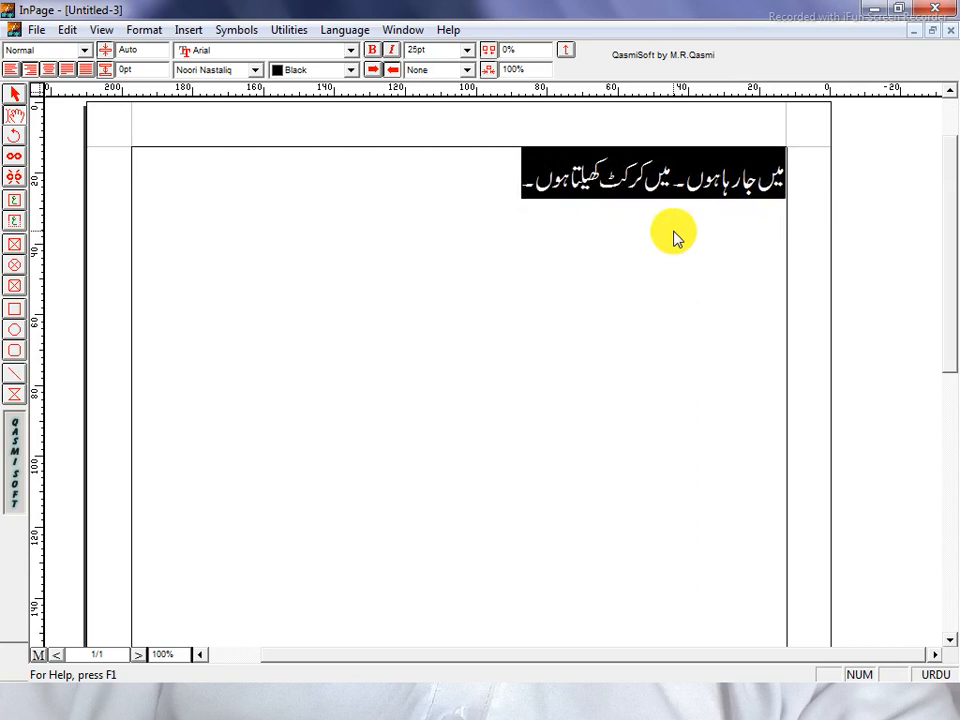
pyautogui.press('F8')
pyautogui.press('F8')
pyautogui.press('F8')
pyautogui.press('F8')
pyautogui.press('F8')
pyautogui.press('F8')
pyautogui.press('F8')
pyautogui.press('F8')
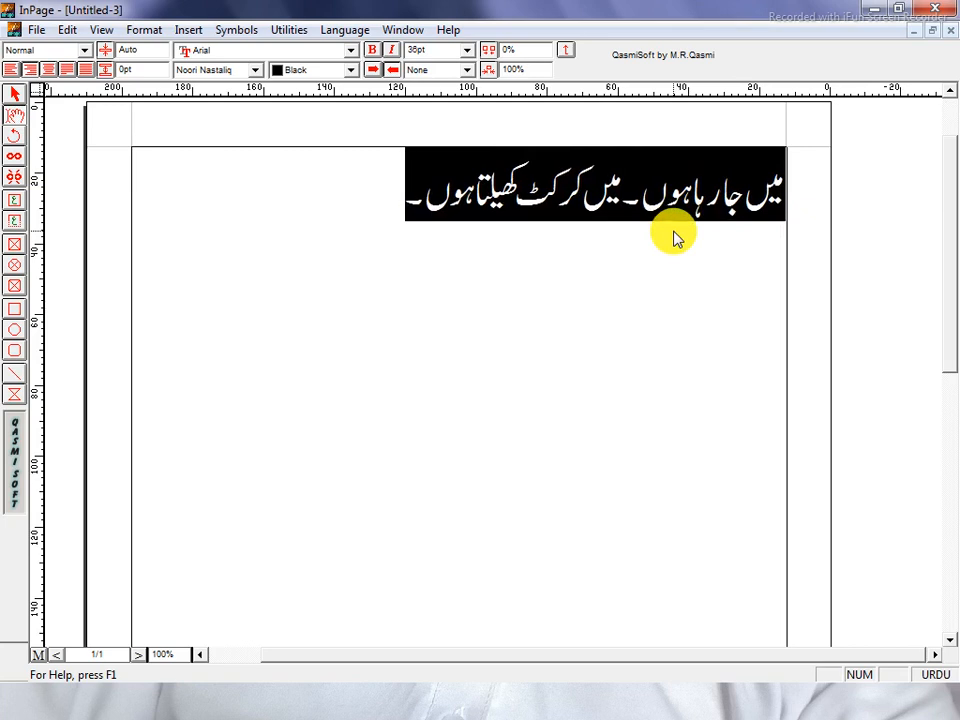
# Set the Urdu line's font size to 50pt and reselect the whole line
pyautogui.moveTo(379, 217); pyautogui.dragTo(816, 206)
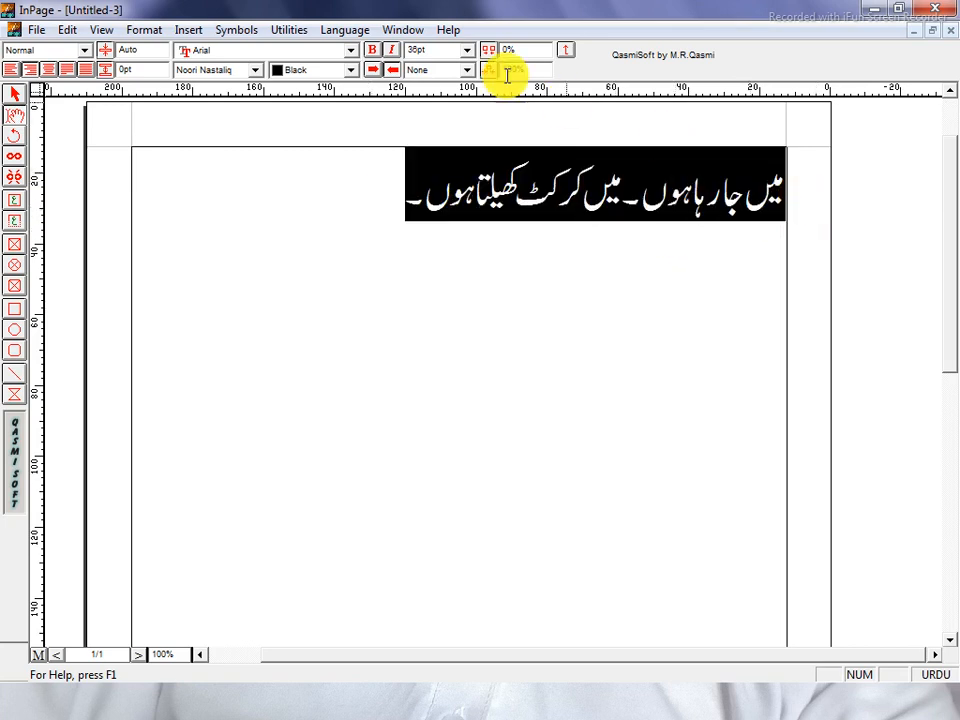
pyautogui.click(445, 54)
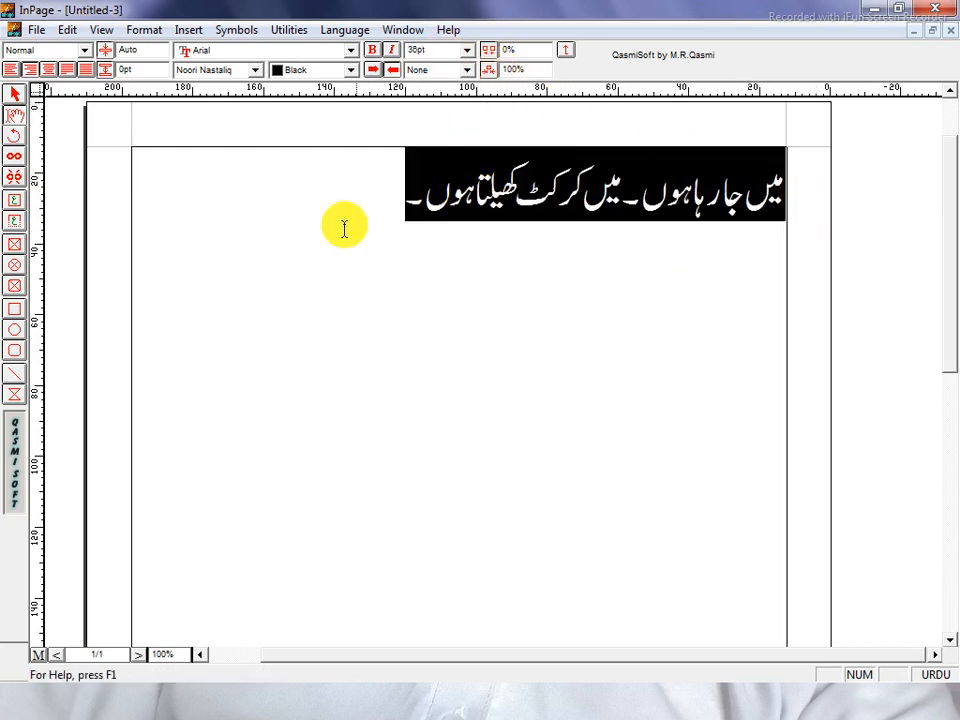
pyautogui.moveTo(371, 212); pyautogui.dragTo(894, 251)
pyautogui.click(434, 54)
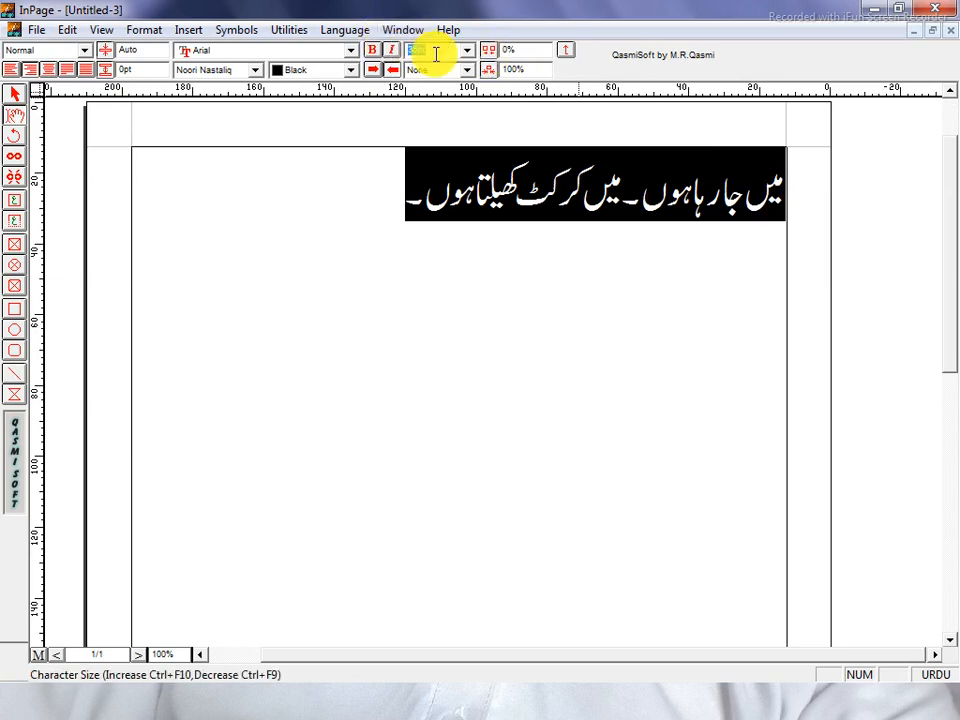
pyautogui.write('50')
pyautogui.press('Return')
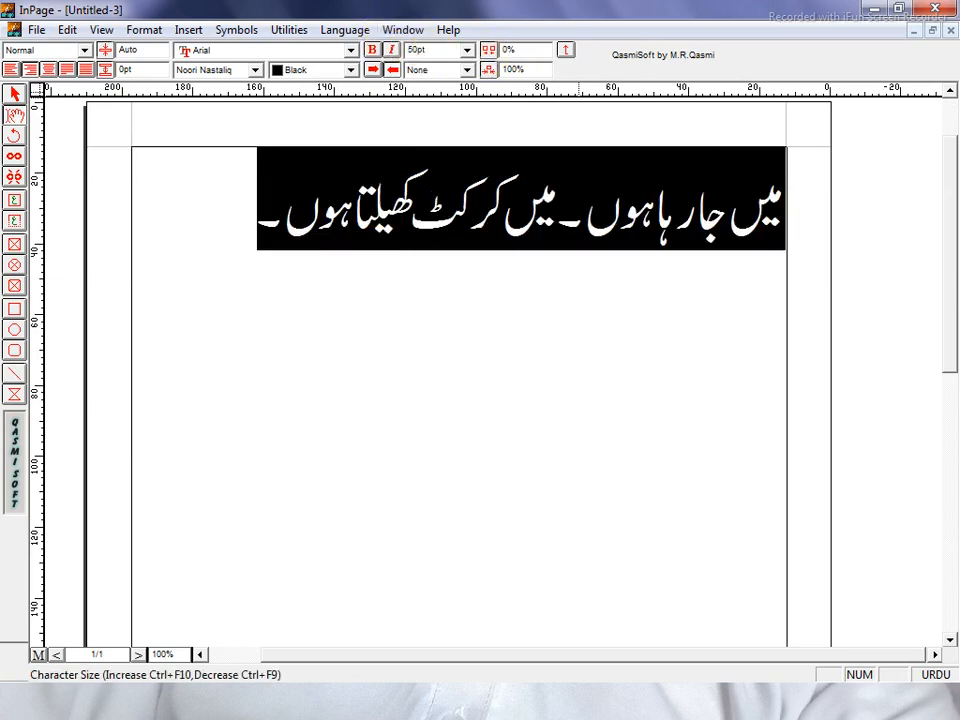
pyautogui.click(244, 212)
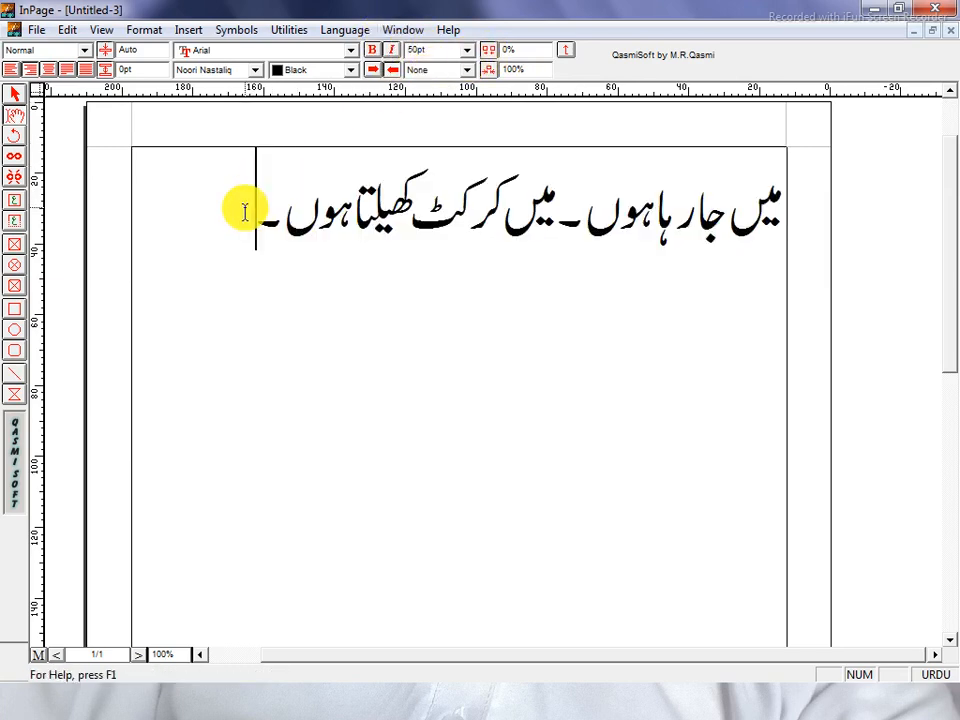
pyautogui.moveTo(244, 212); pyautogui.dragTo(793, 231)
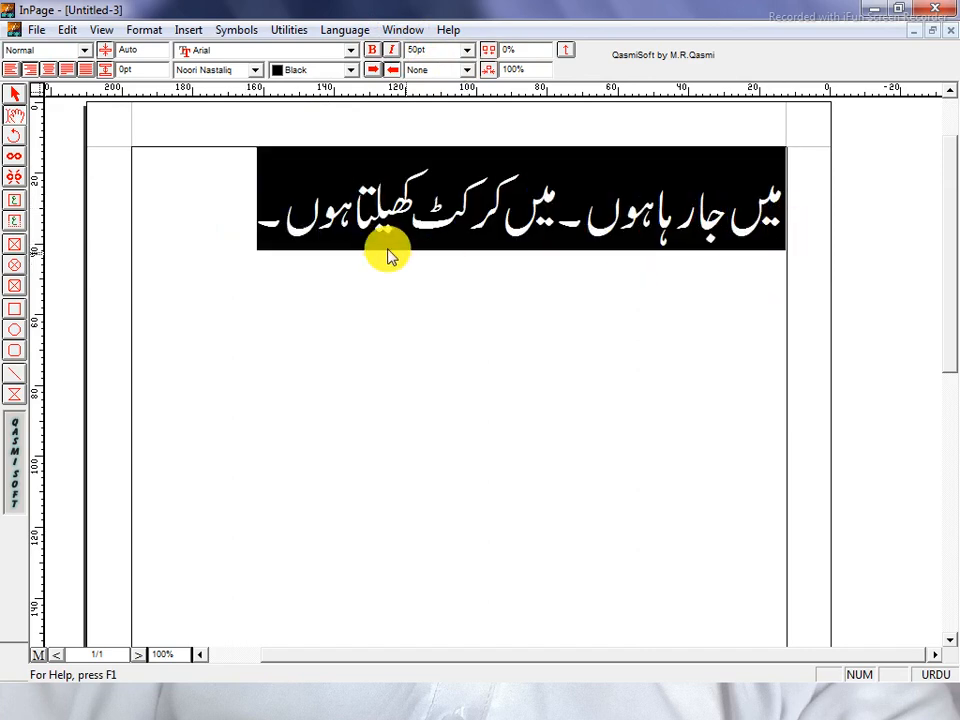
pyautogui.click(242, 219)
pyautogui.moveTo(242, 219); pyautogui.dragTo(748, 274)
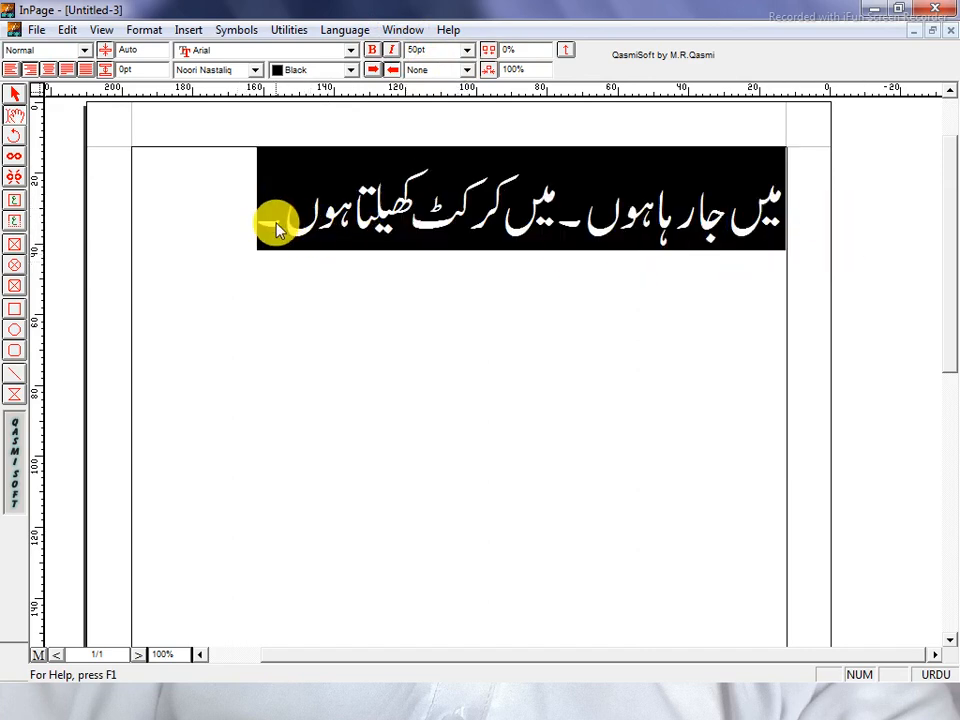
pyautogui.click(242, 216)
pyautogui.moveTo(242, 216); pyautogui.dragTo(917, 216)
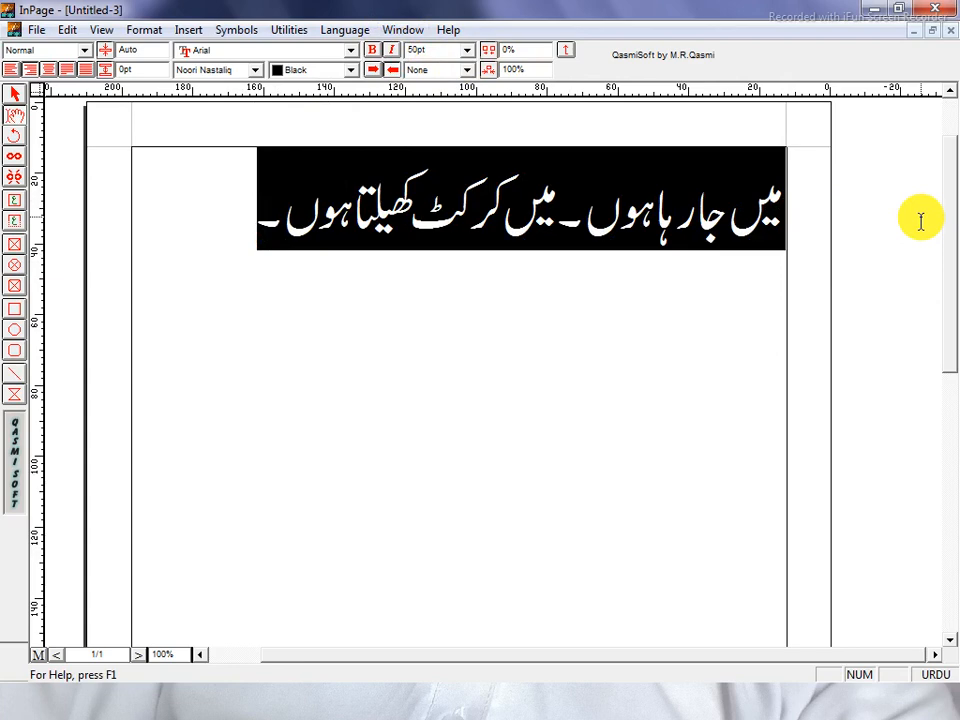
pyautogui.hotkey('ctrl', '0')
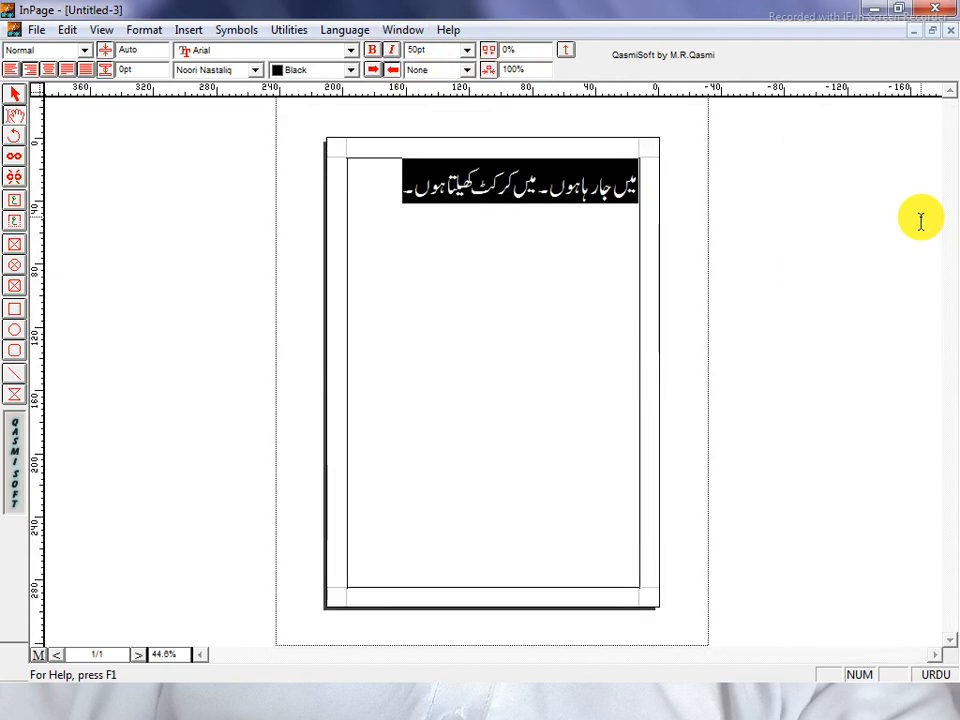
pyautogui.hotkey('ctrl', '5')
pyautogui.hotkey('ctrl', '1')
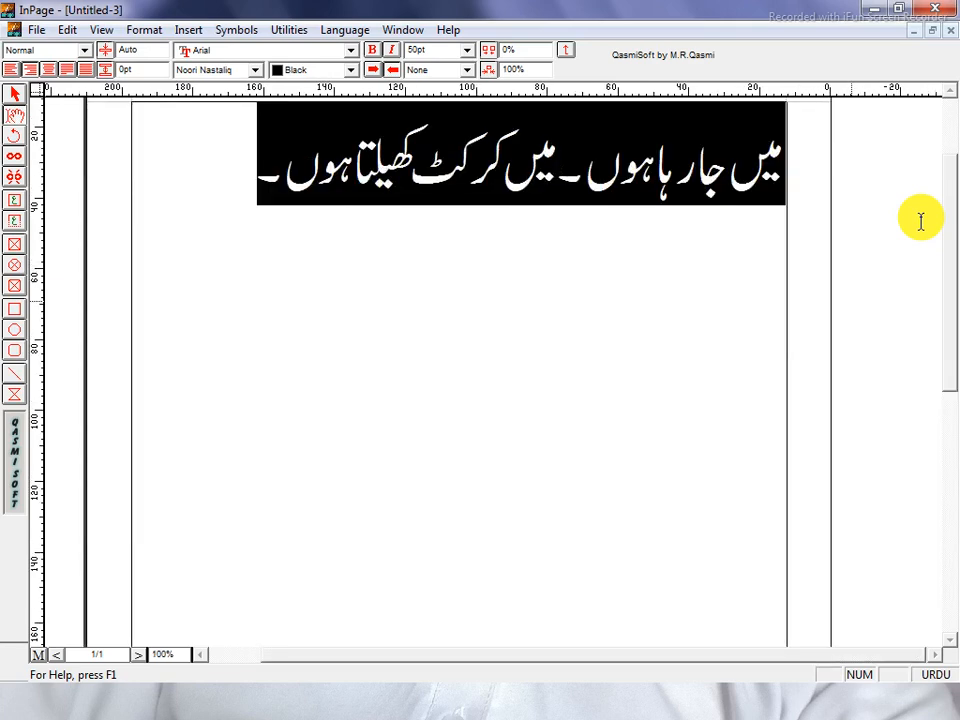
pyautogui.hotkey('ctrl', '2')
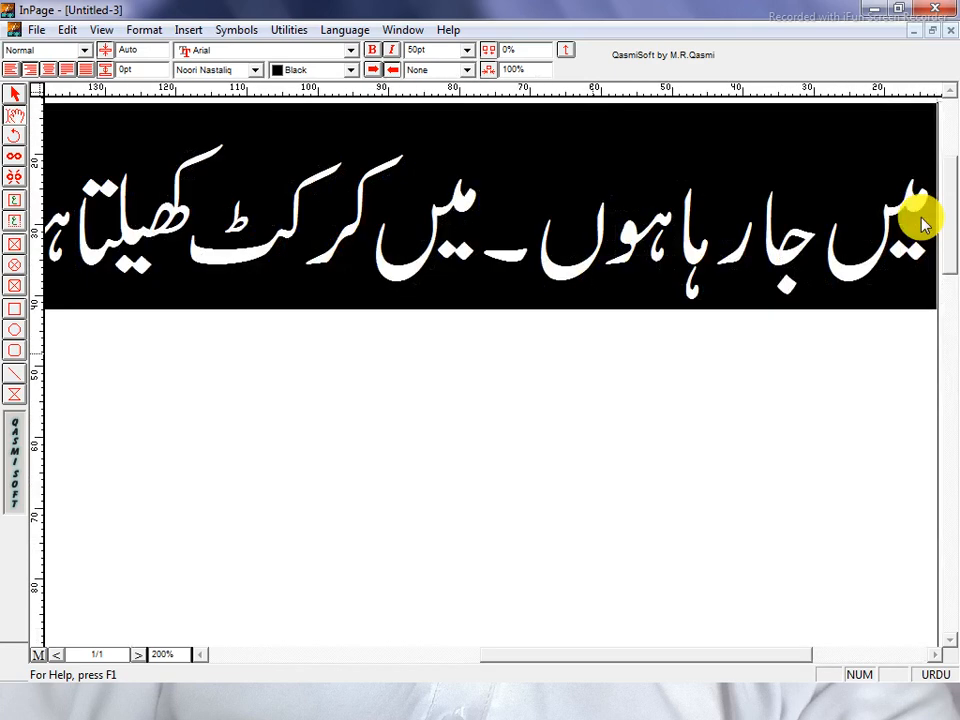
pyautogui.hotkey('ctrl', '1')
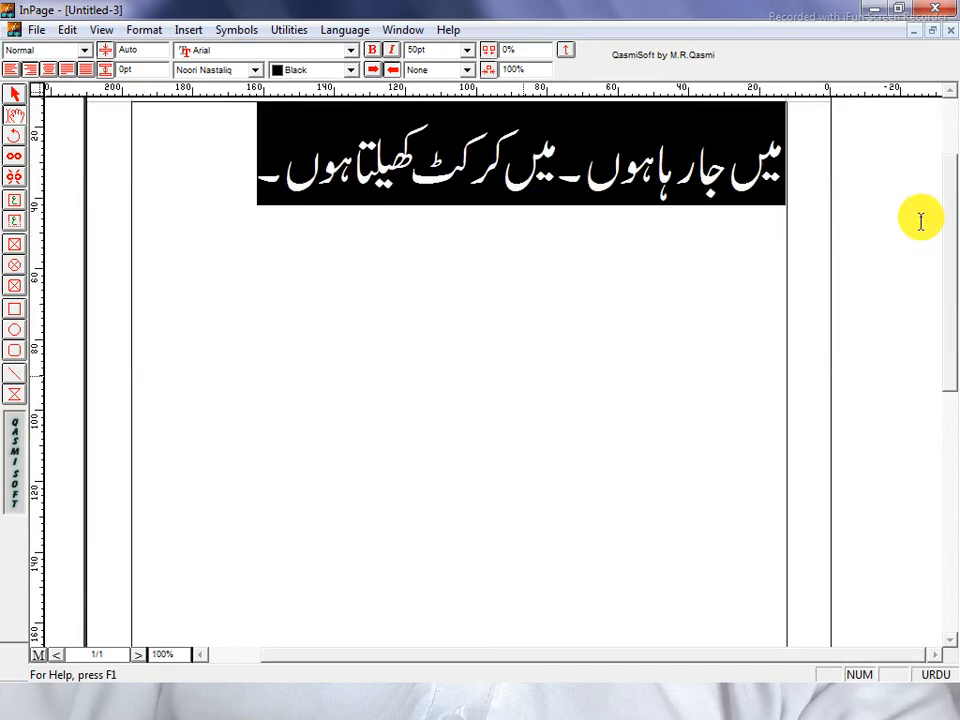
pyautogui.hotkey('ctrl', '5')
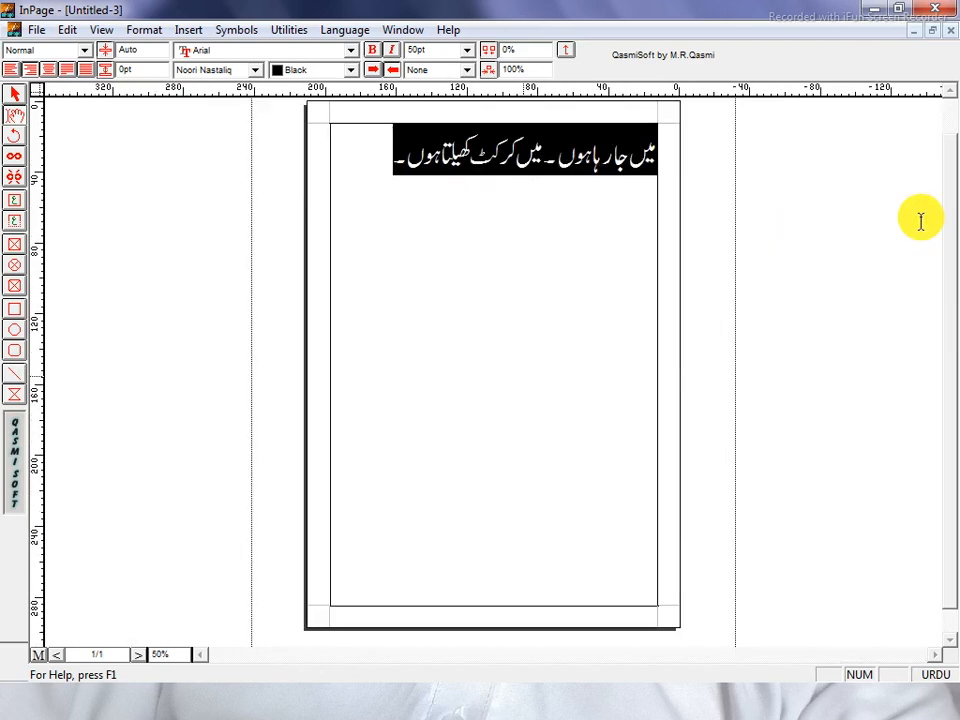
pyautogui.hotkey('ctrl', '0')
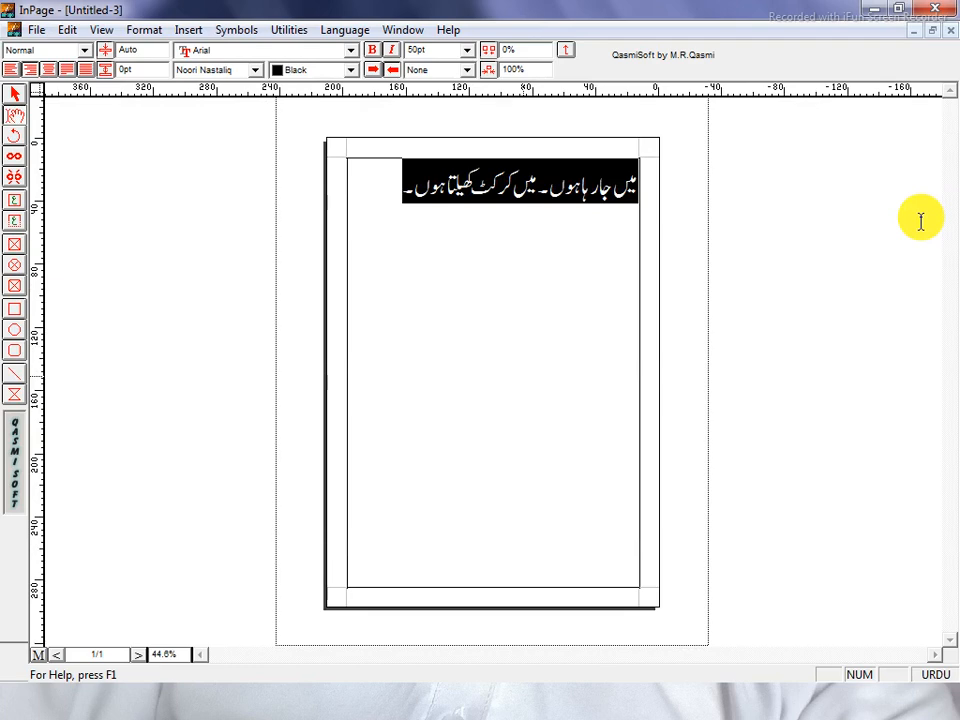
pyautogui.hotkey('ctrl', '2')
pyautogui.hotkey('ctrl', '1')
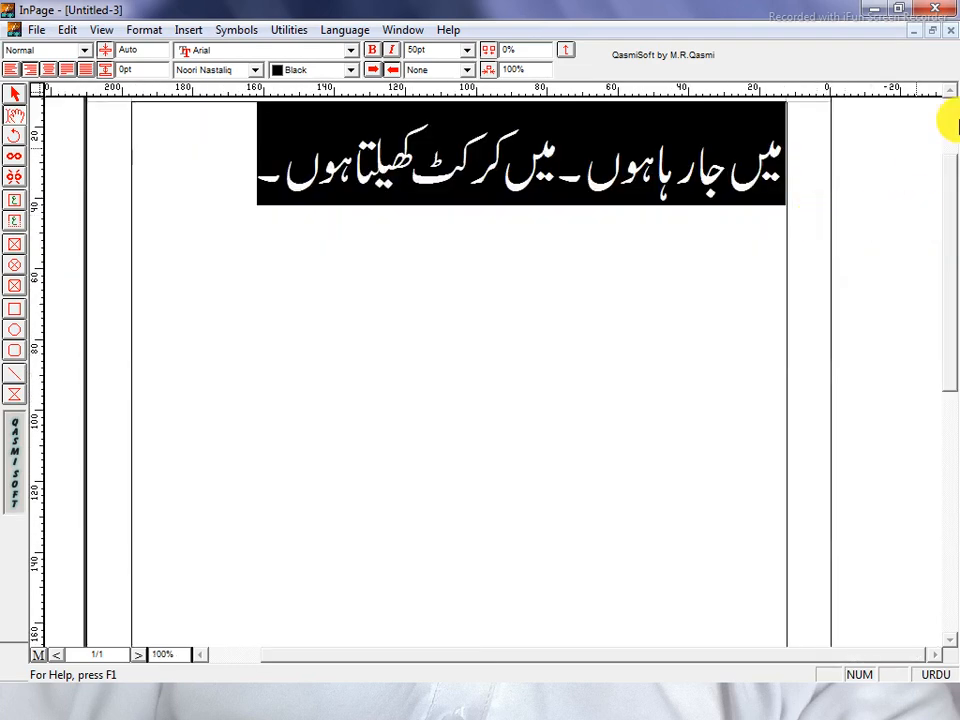
pyautogui.click(950, 91)
pyautogui.click(950, 91)
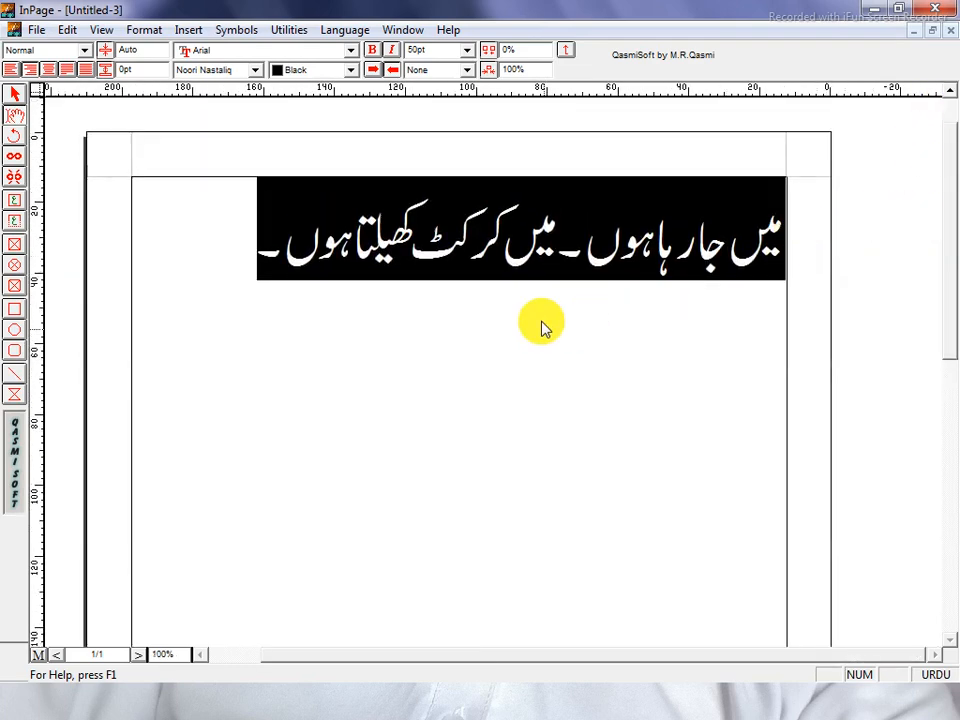
pyautogui.click(231, 254)
pyautogui.moveTo(231, 254); pyautogui.dragTo(816, 264)
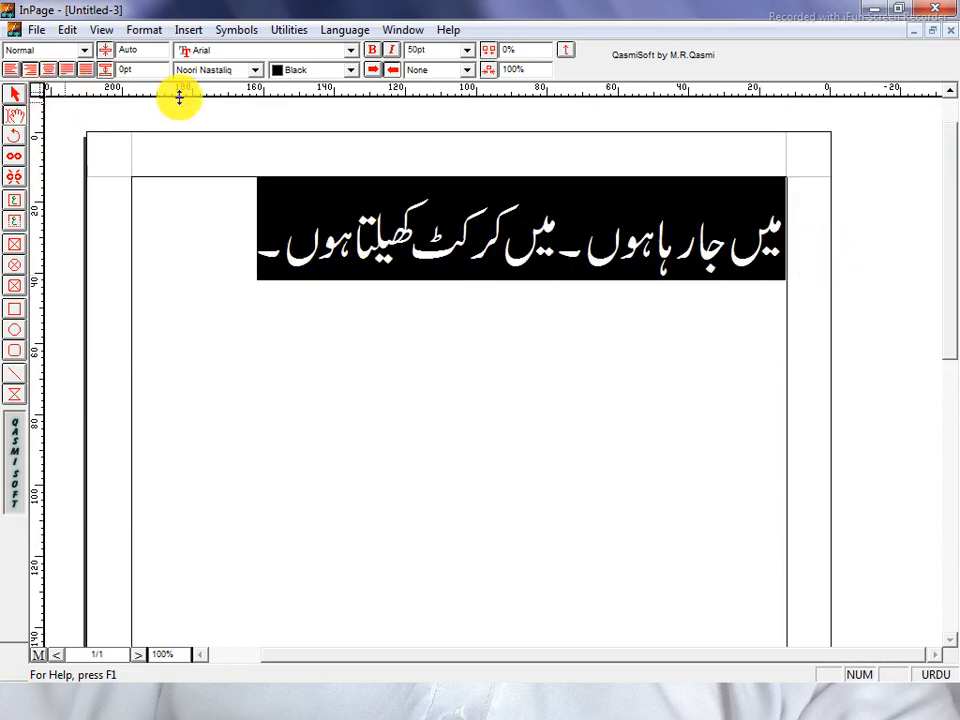
pyautogui.click(236, 71)
pyautogui.click(240, 72)
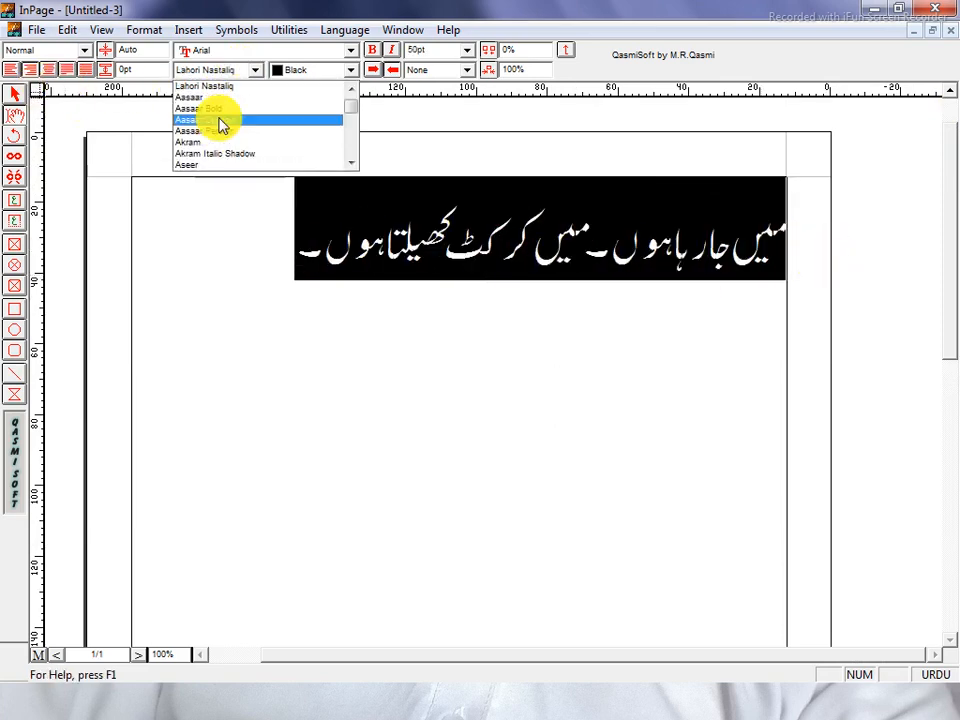
pyautogui.click(220, 120)
pyautogui.click(232, 72)
pyautogui.click(212, 143)
pyautogui.click(230, 73)
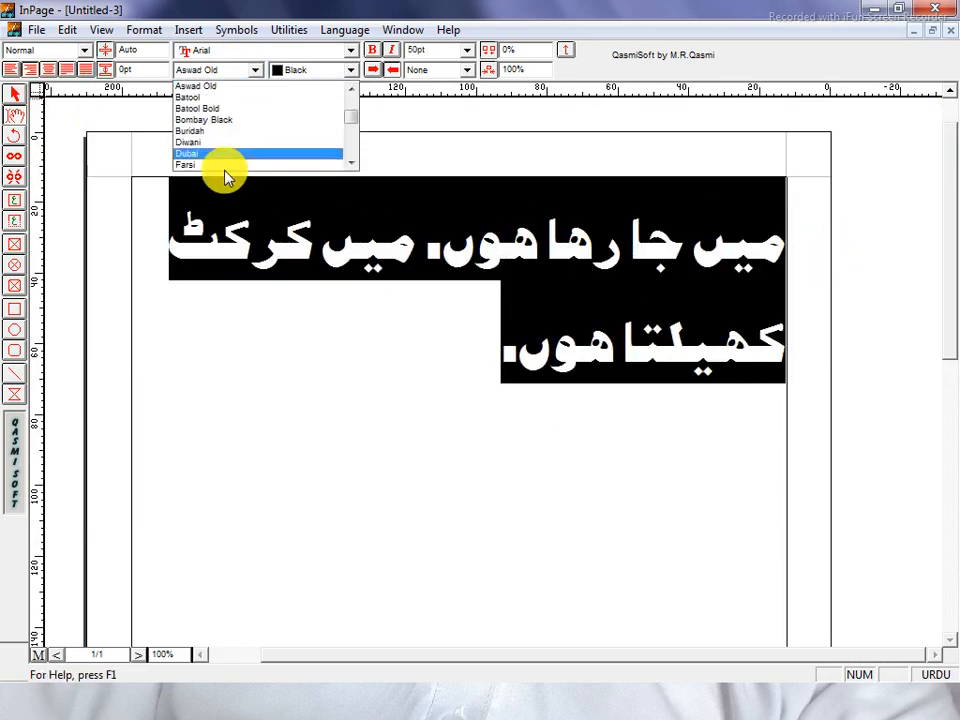
pyautogui.click(225, 174)
pyautogui.click(239, 72)
pyautogui.scroll(-3, 214, 148)
pyautogui.click(211, 147)
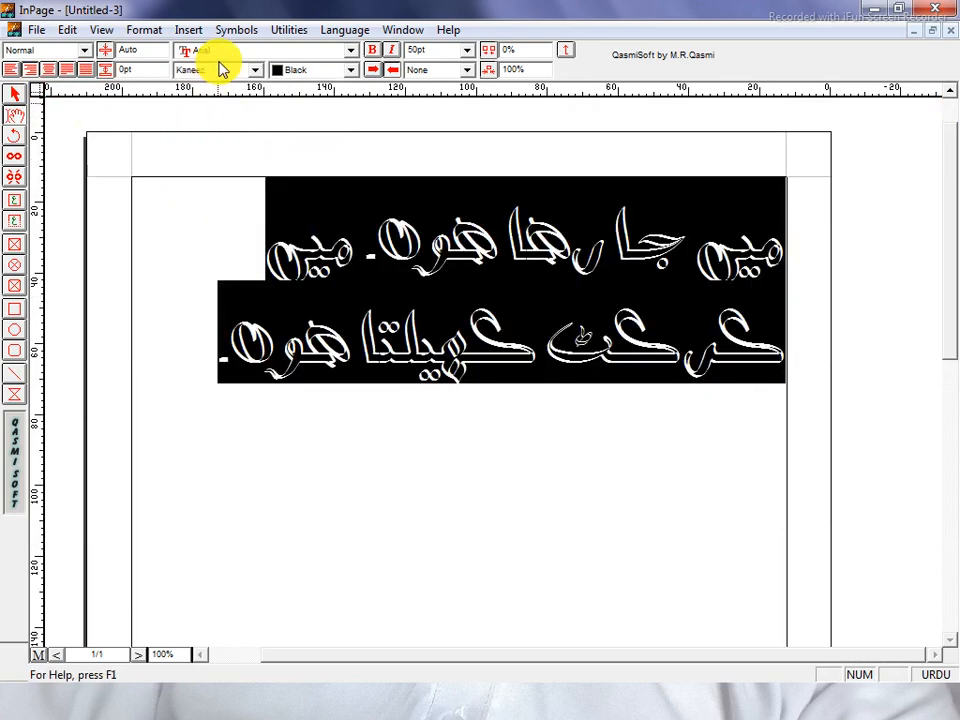
pyautogui.click(232, 72)
pyautogui.scroll(-3, 216, 140)
pyautogui.click(214, 164)
pyautogui.click(232, 72)
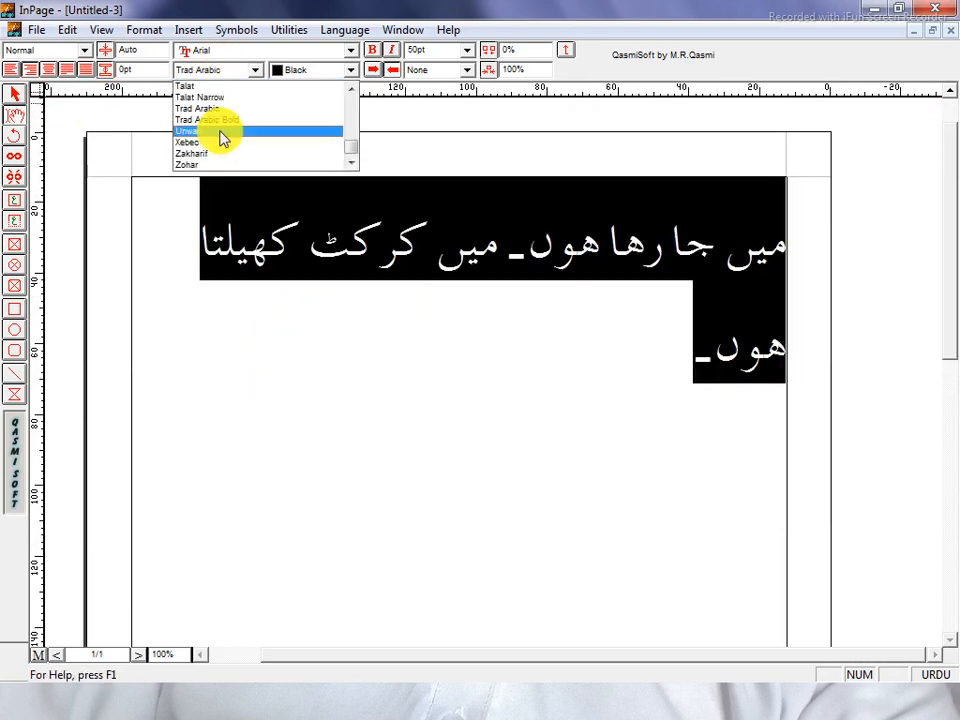
pyautogui.click(222, 131)
pyautogui.click(235, 72)
pyautogui.click(227, 144)
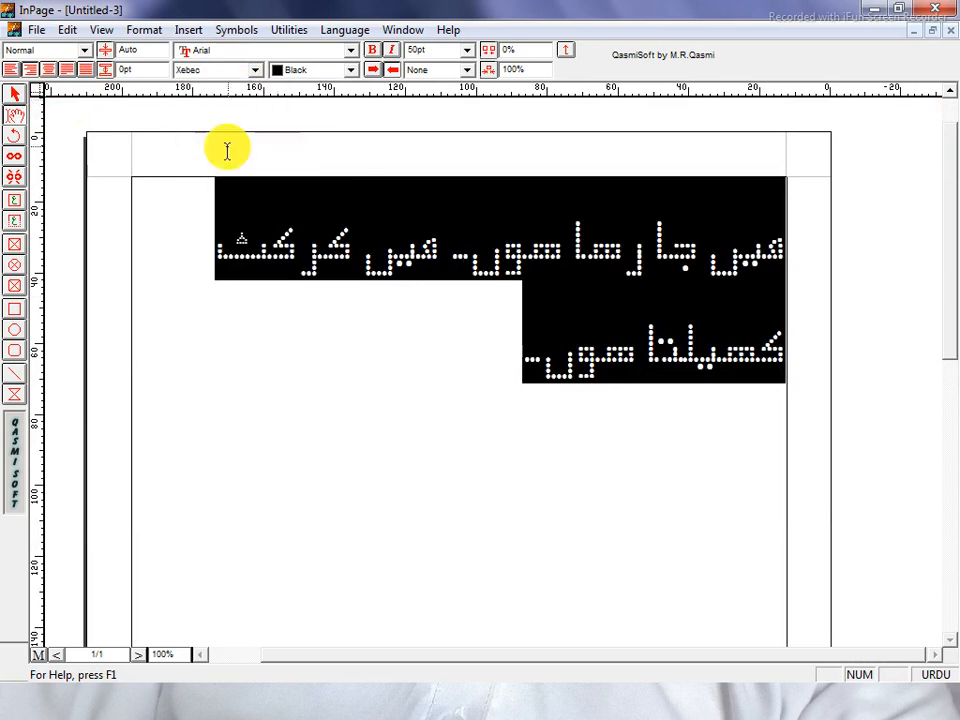
pyautogui.click(229, 72)
pyautogui.scroll(15, 236, 110)
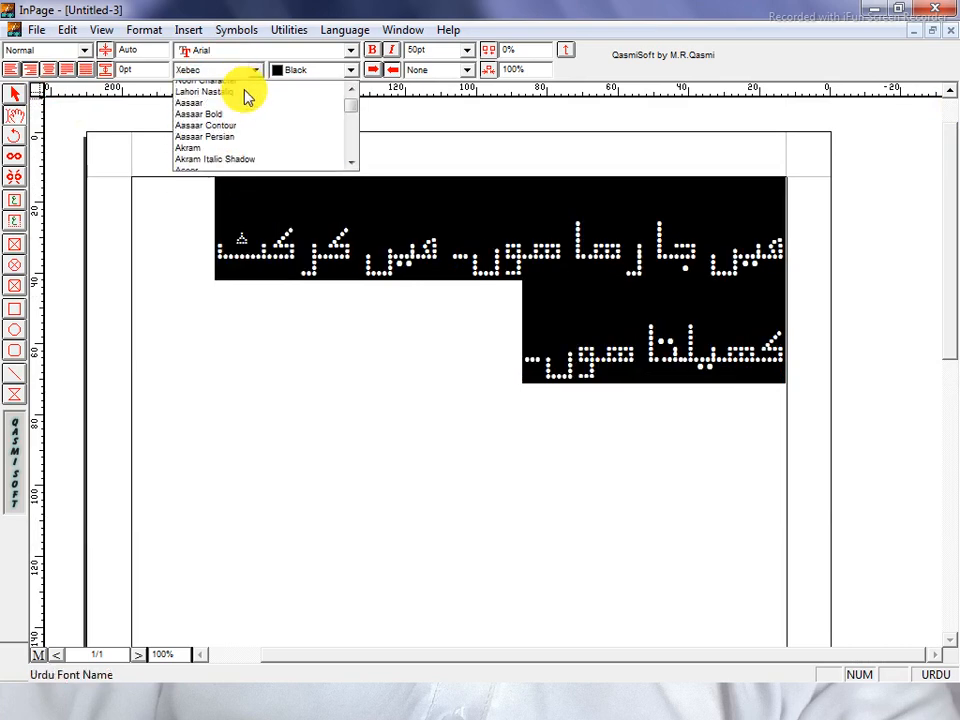
pyautogui.click(246, 86)
pyautogui.click(315, 236)
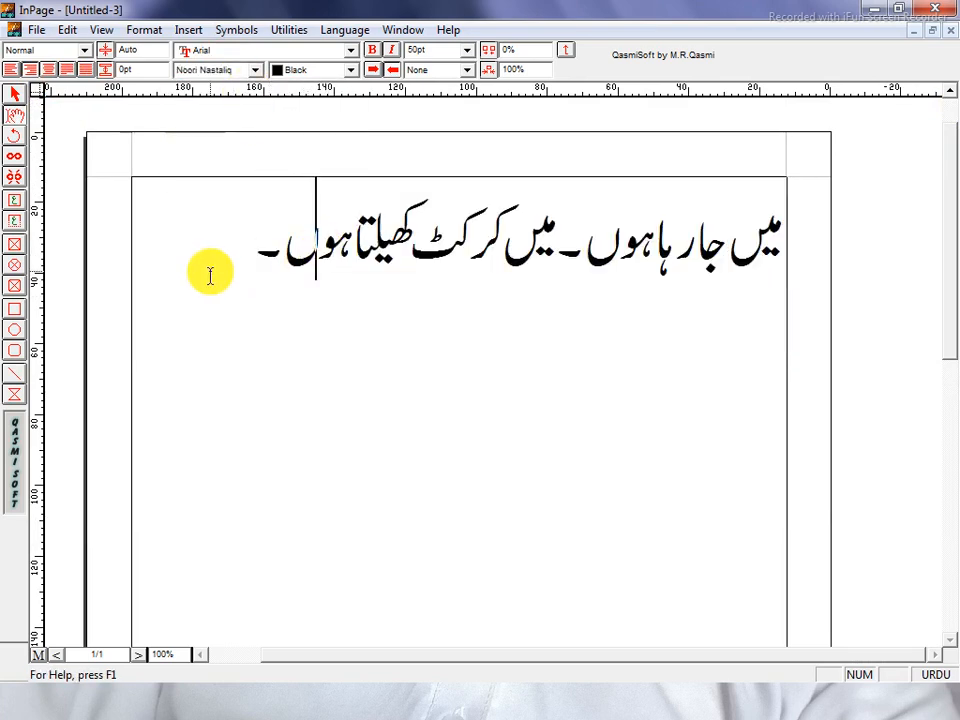
pyautogui.moveTo(257, 272); pyautogui.dragTo(905, 280)
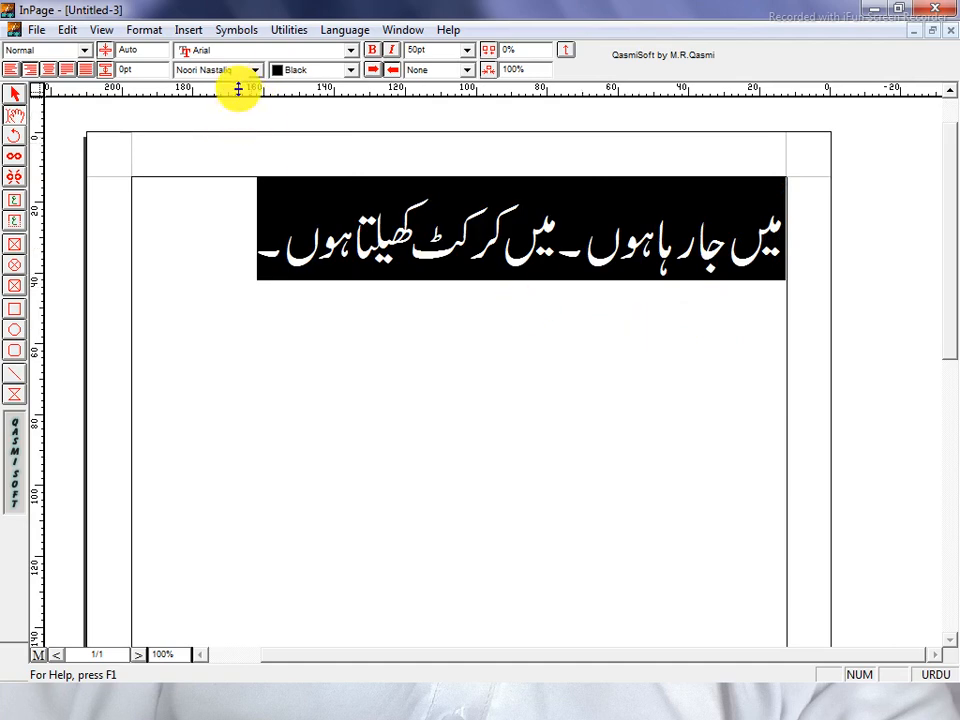
# Colour the Urdu line red, then cyan, and finally Blue
pyautogui.click(320, 78)
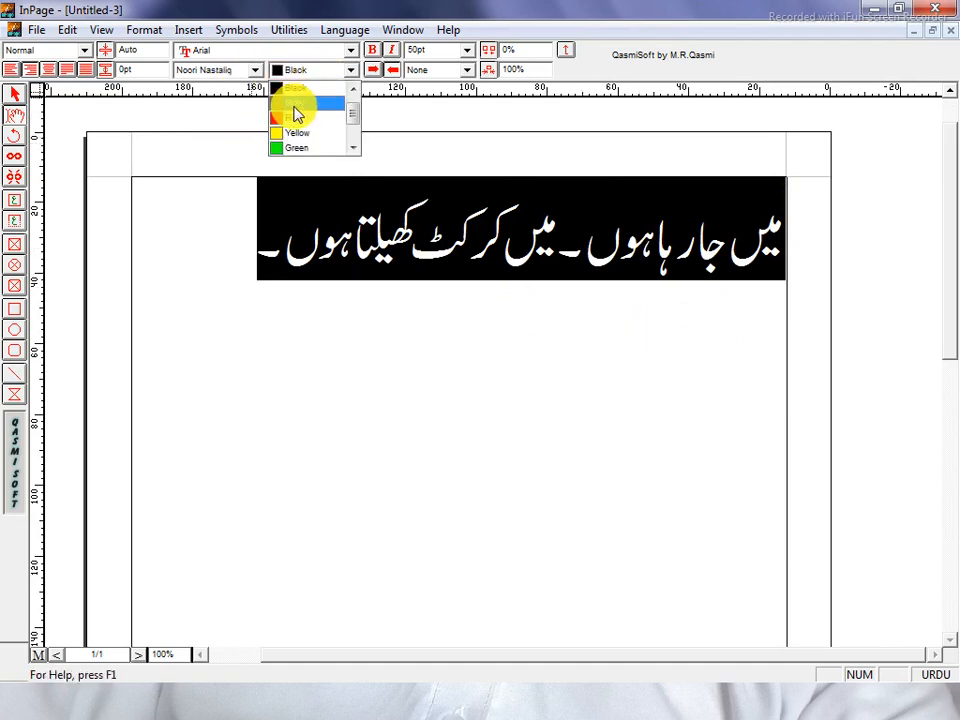
pyautogui.click(300, 104)
pyautogui.click(190, 245)
pyautogui.moveTo(190, 245); pyautogui.dragTo(784, 249)
pyautogui.click(321, 72)
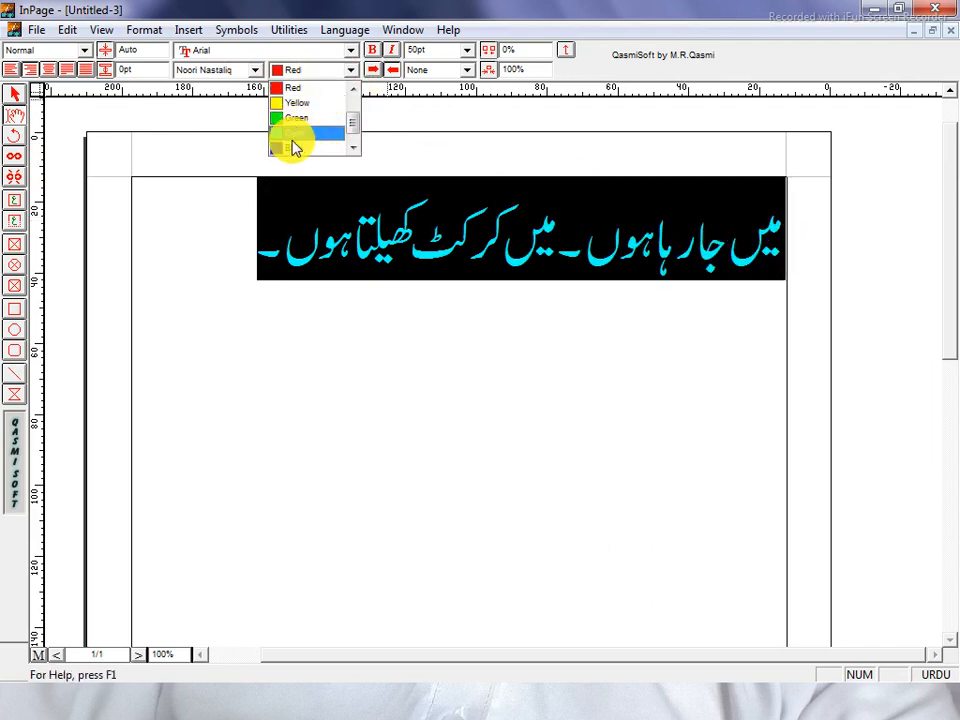
pyautogui.click(297, 135)
pyautogui.moveTo(208, 234); pyautogui.dragTo(784, 250)
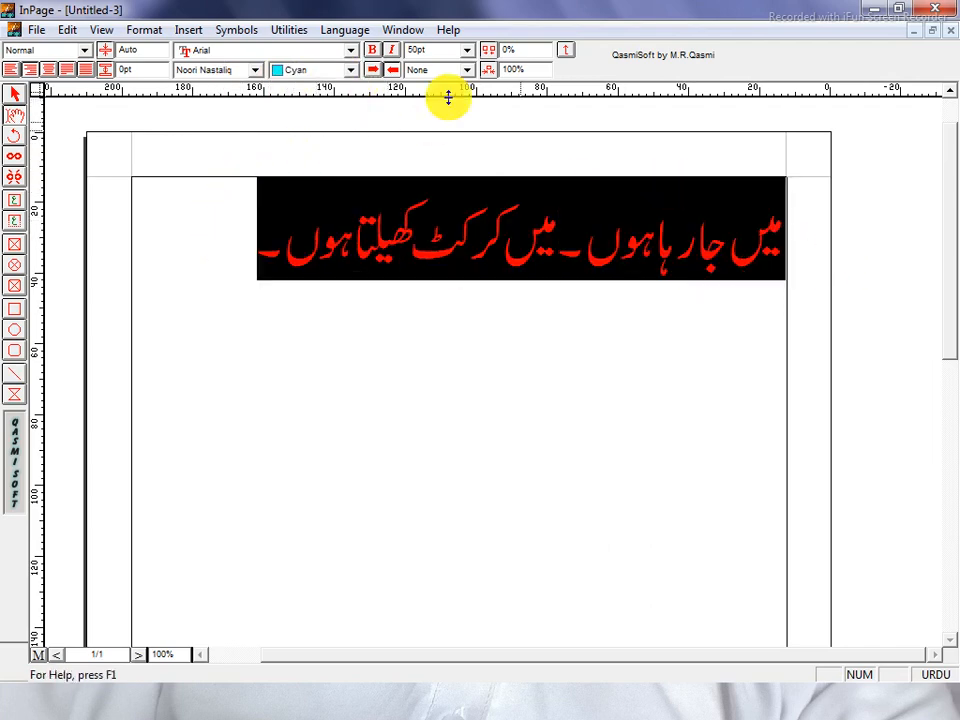
pyautogui.click(351, 70)
pyautogui.click(297, 135)
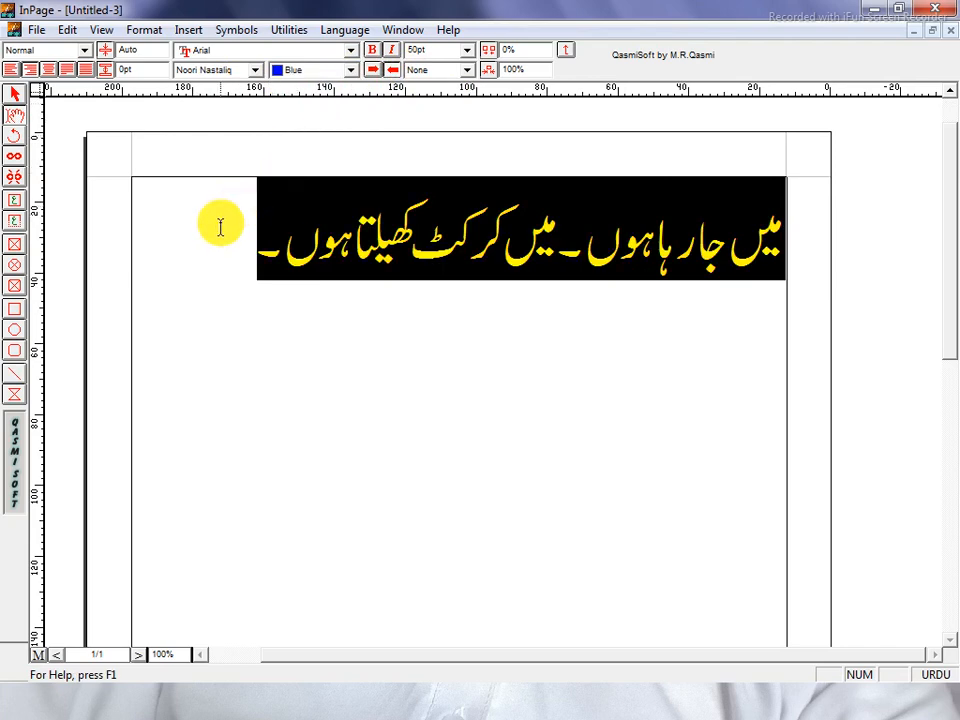
pyautogui.moveTo(296, 240); pyautogui.dragTo(849, 264)
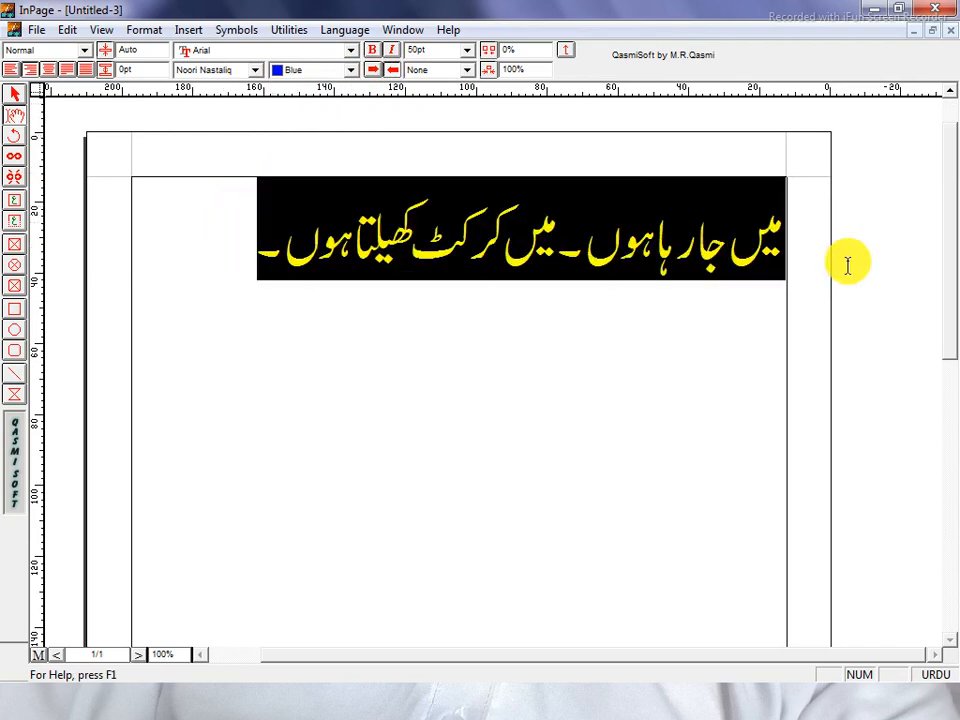
pyautogui.click(373, 51)
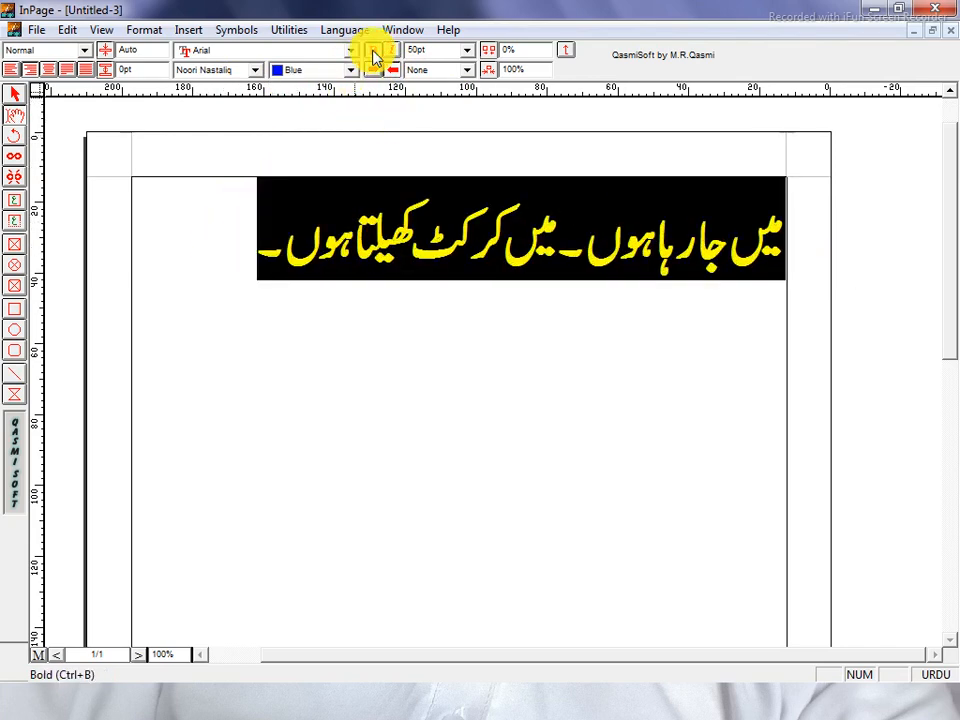
pyautogui.click(373, 55)
pyautogui.click(391, 51)
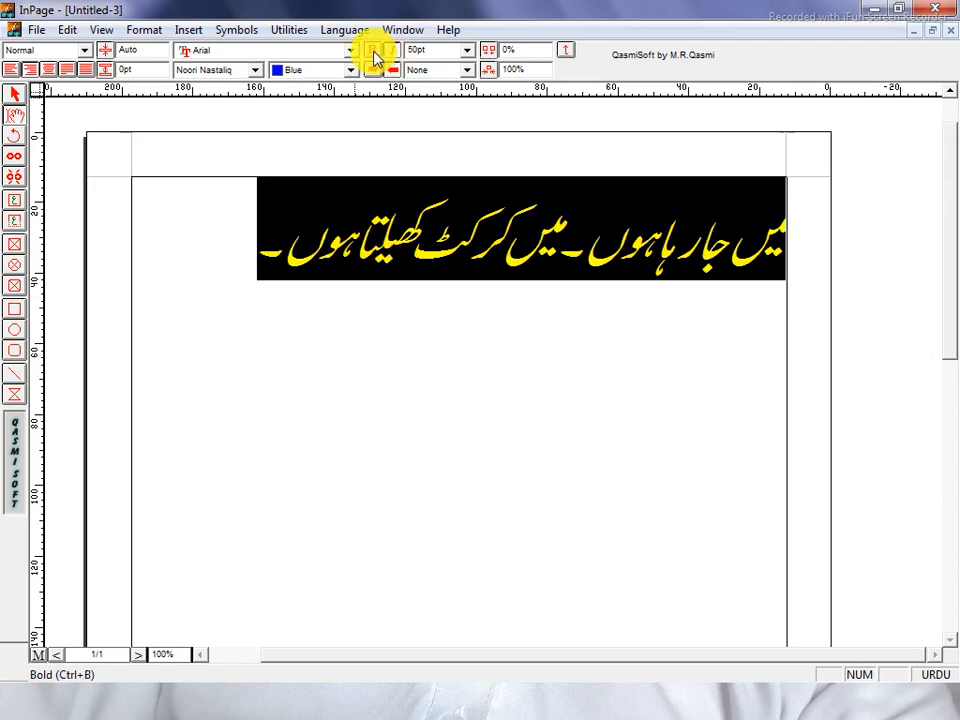
pyautogui.click(394, 52)
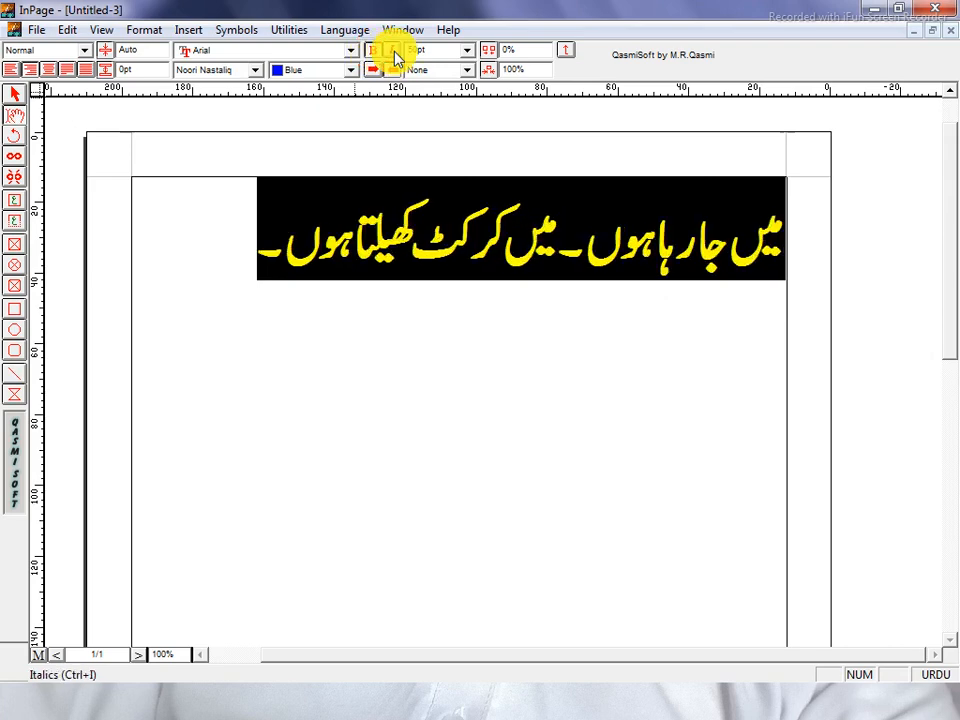
pyautogui.click(394, 52)
pyautogui.click(394, 53)
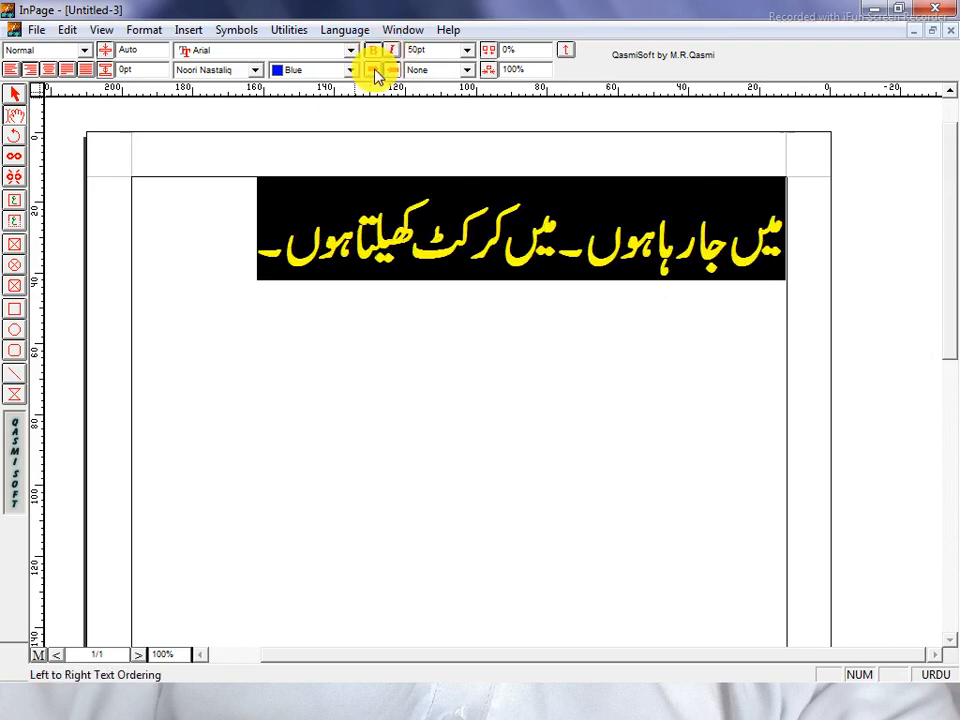
pyautogui.click(375, 71)
pyautogui.click(395, 72)
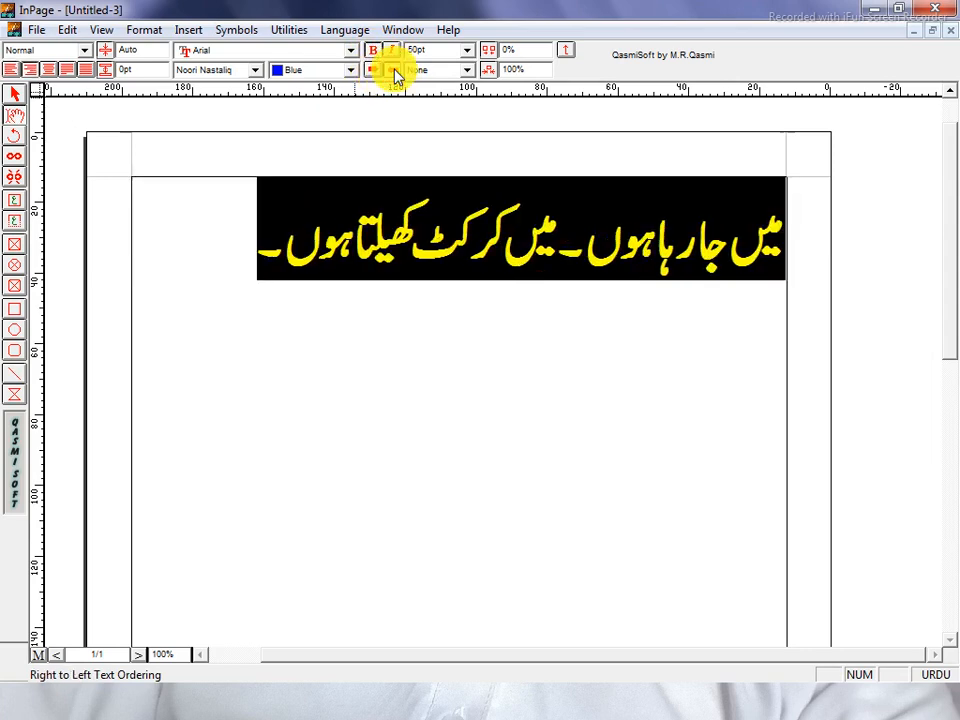
# Try Single underline, Double underline, Overline and Box text styles on the Urdu line
pyautogui.click(452, 72)
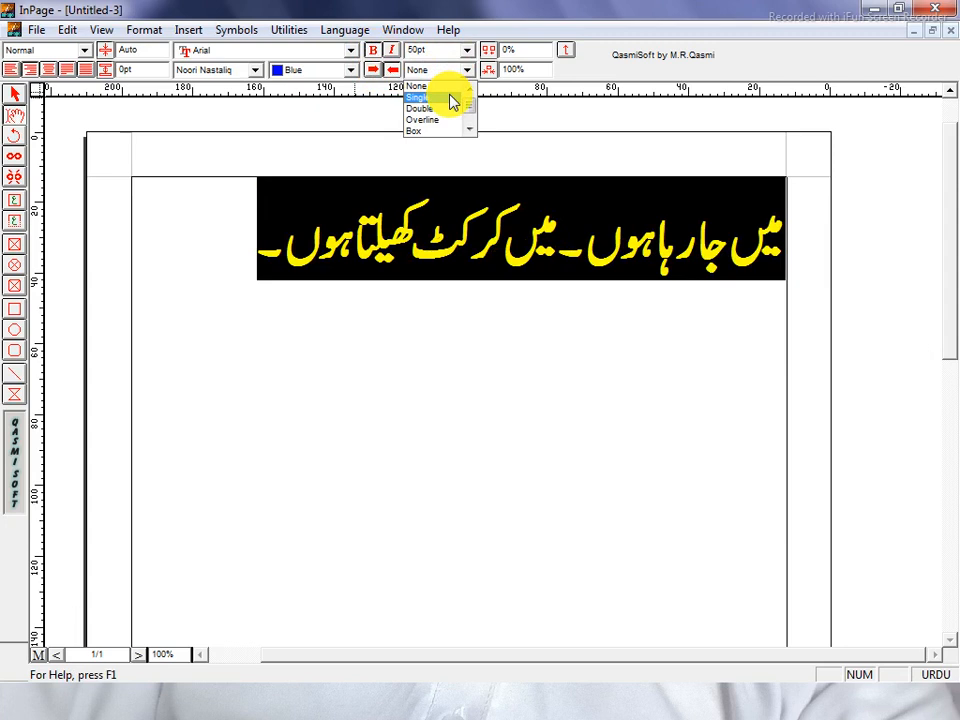
pyautogui.click(418, 97)
pyautogui.click(452, 82)
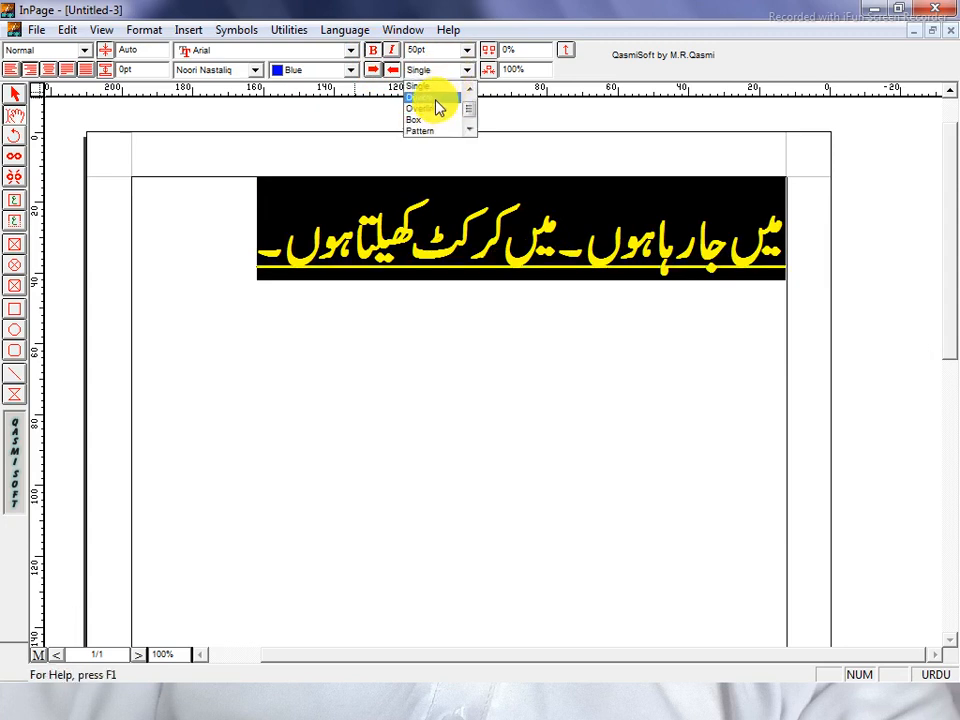
pyautogui.click(437, 108)
pyautogui.click(444, 69)
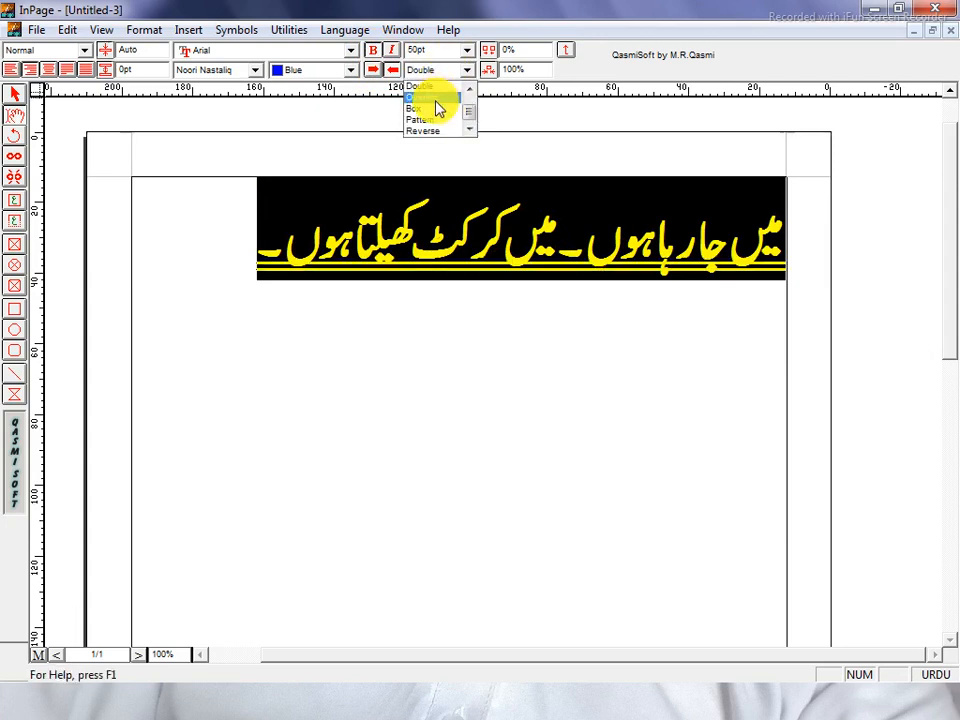
pyautogui.click(440, 98)
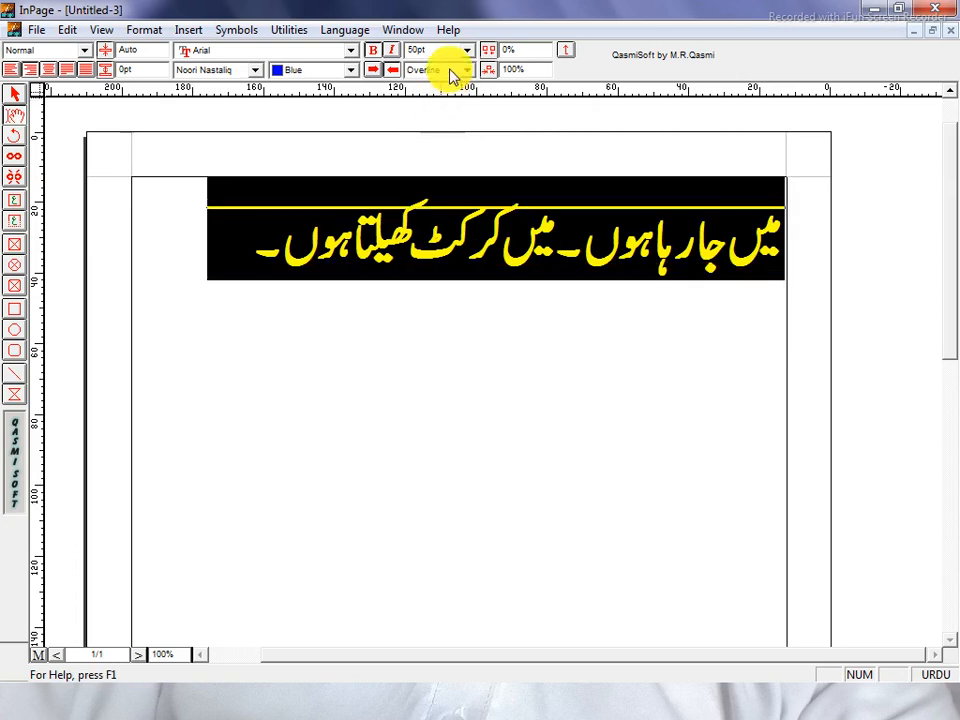
pyautogui.click(453, 72)
pyautogui.click(430, 108)
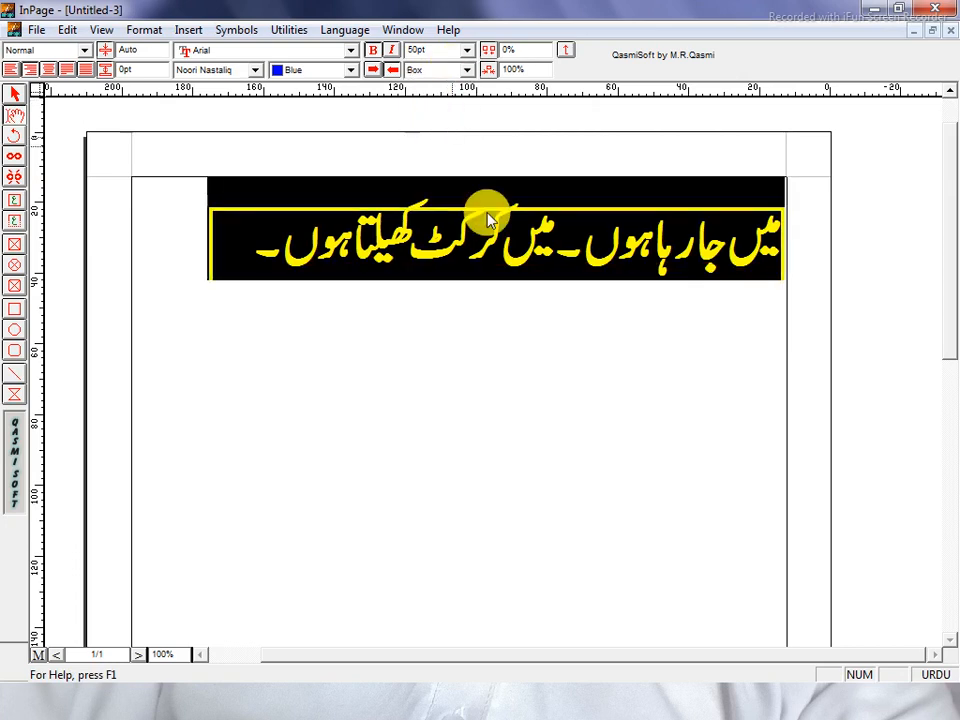
# Apply the Pattern and then the Reverse text style to the Urdu line
pyautogui.moveTo(782, 245)
pyautogui.mouseDown()
pyautogui.moveTo(193, 266)
pyautogui.moveTo(789, 240)
pyautogui.mouseUp()
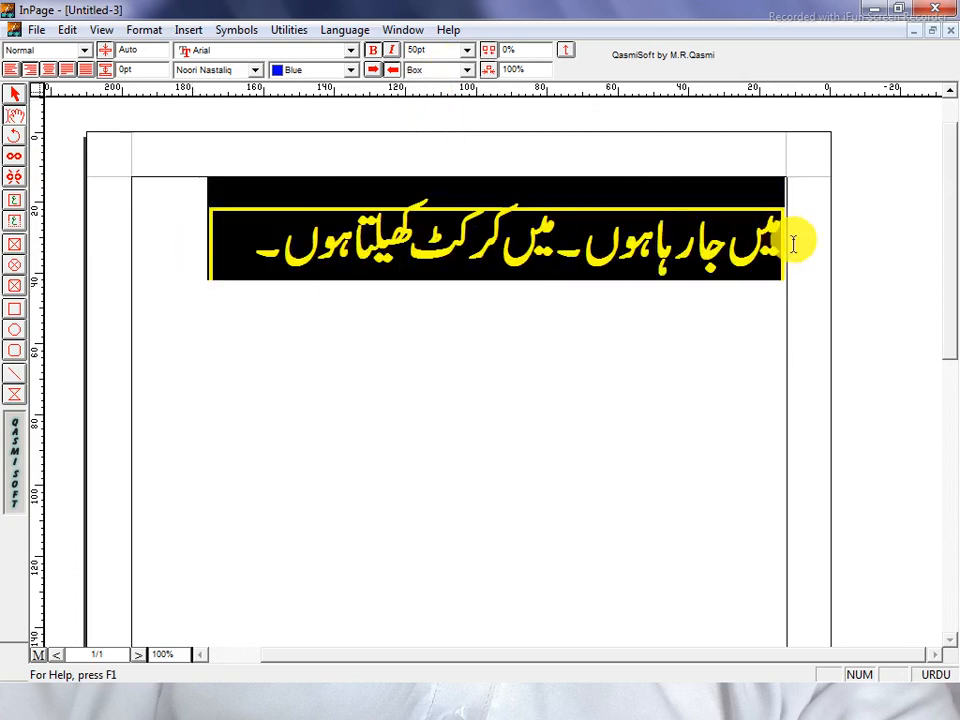
pyautogui.click(450, 70)
pyautogui.click(428, 123)
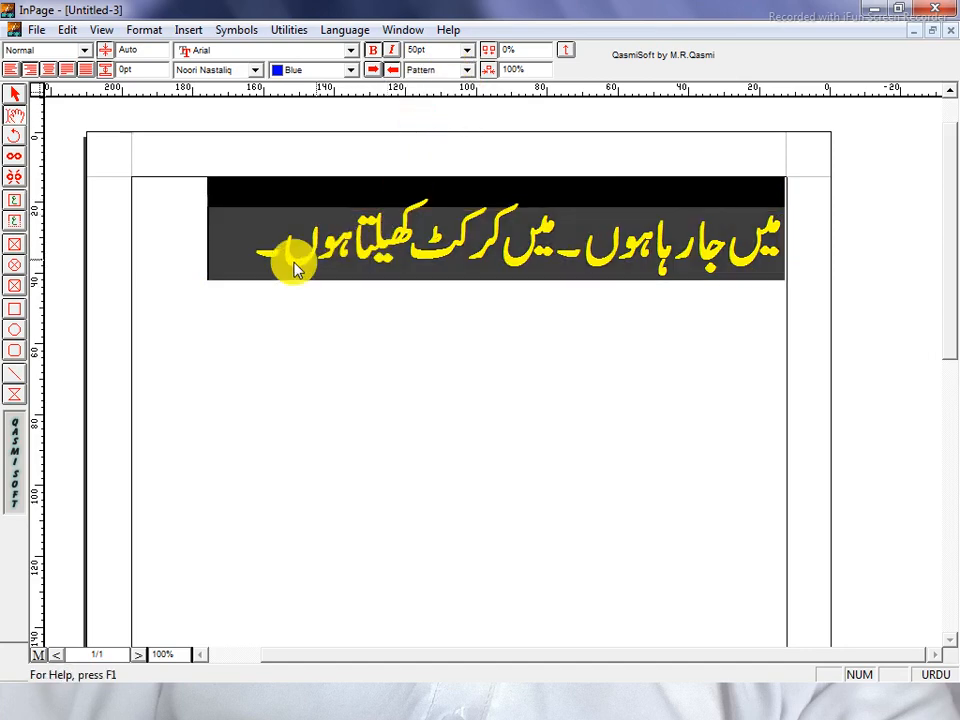
pyautogui.moveTo(221, 249); pyautogui.dragTo(825, 216)
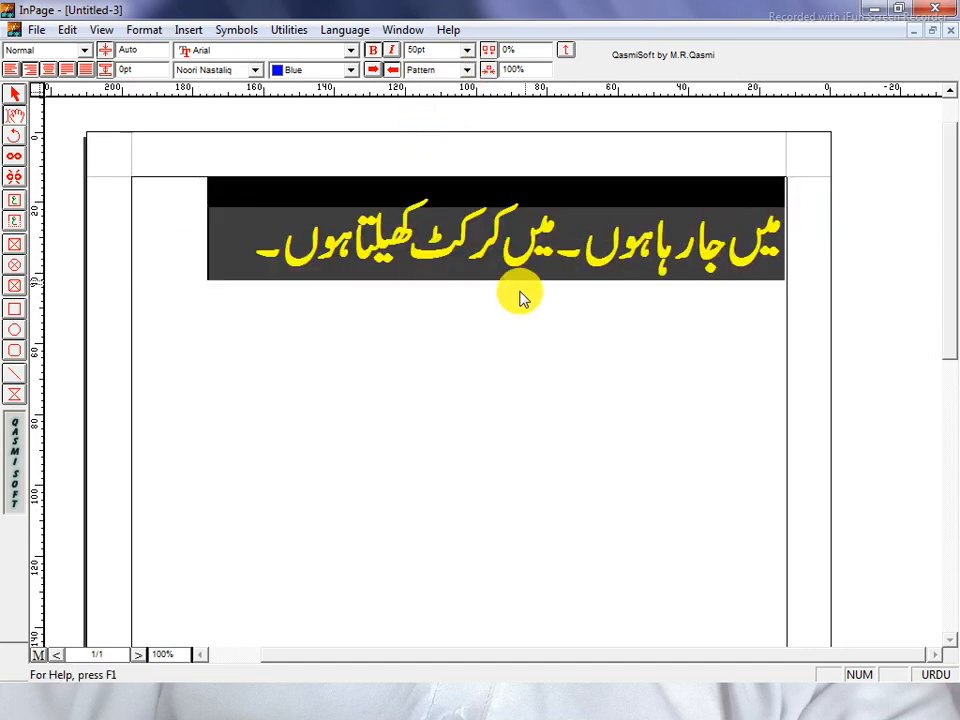
pyautogui.click(248, 240)
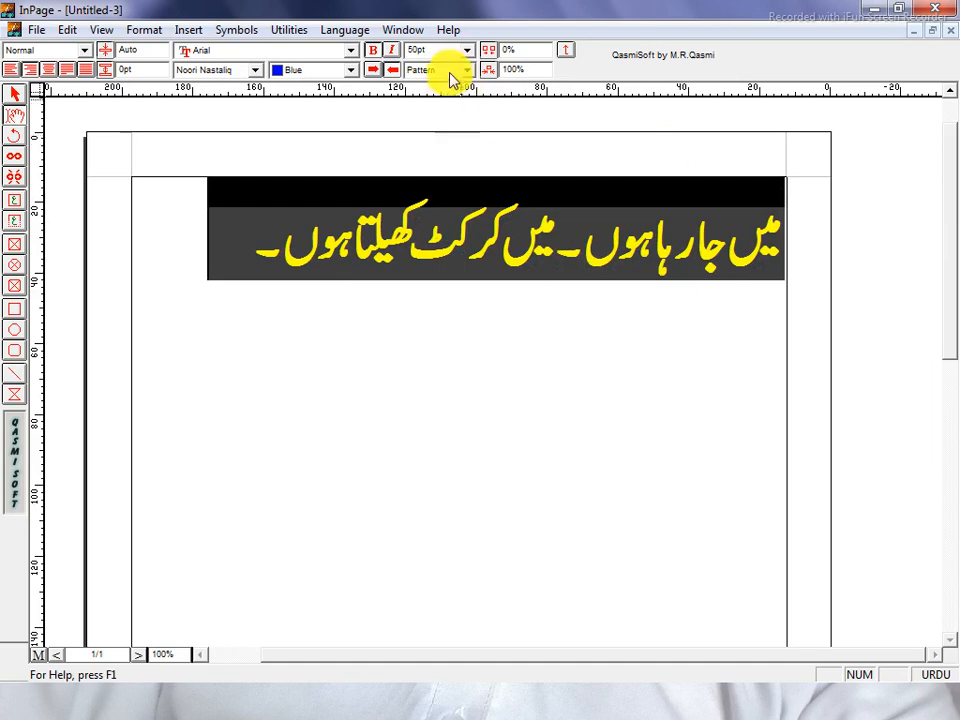
pyautogui.click(450, 70)
pyautogui.click(433, 133)
pyautogui.click(408, 225)
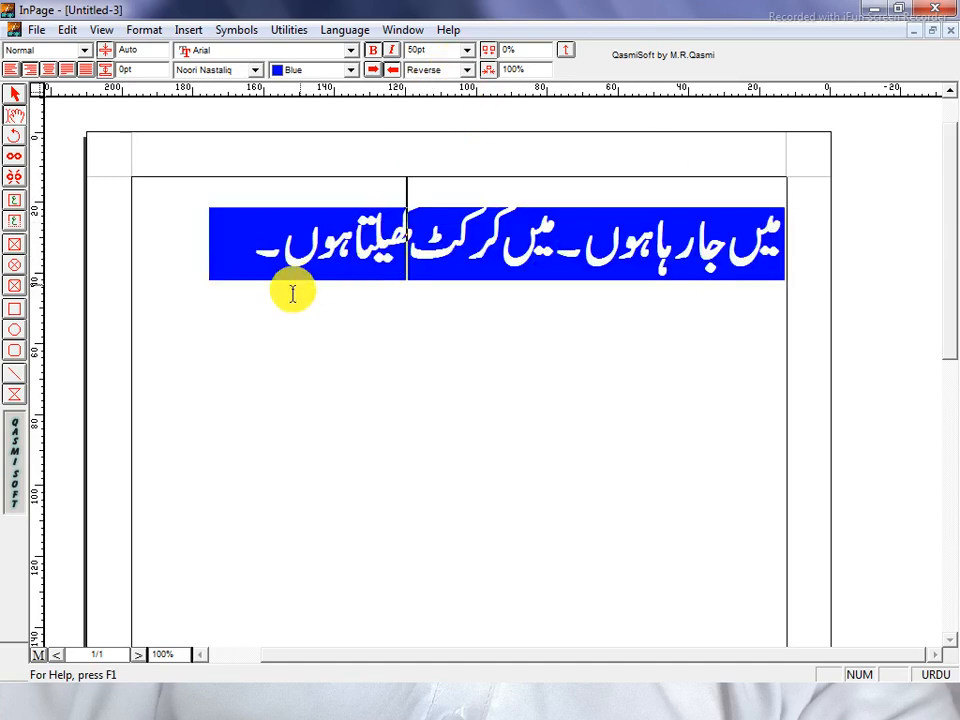
pyautogui.moveTo(199, 242); pyautogui.dragTo(821, 231)
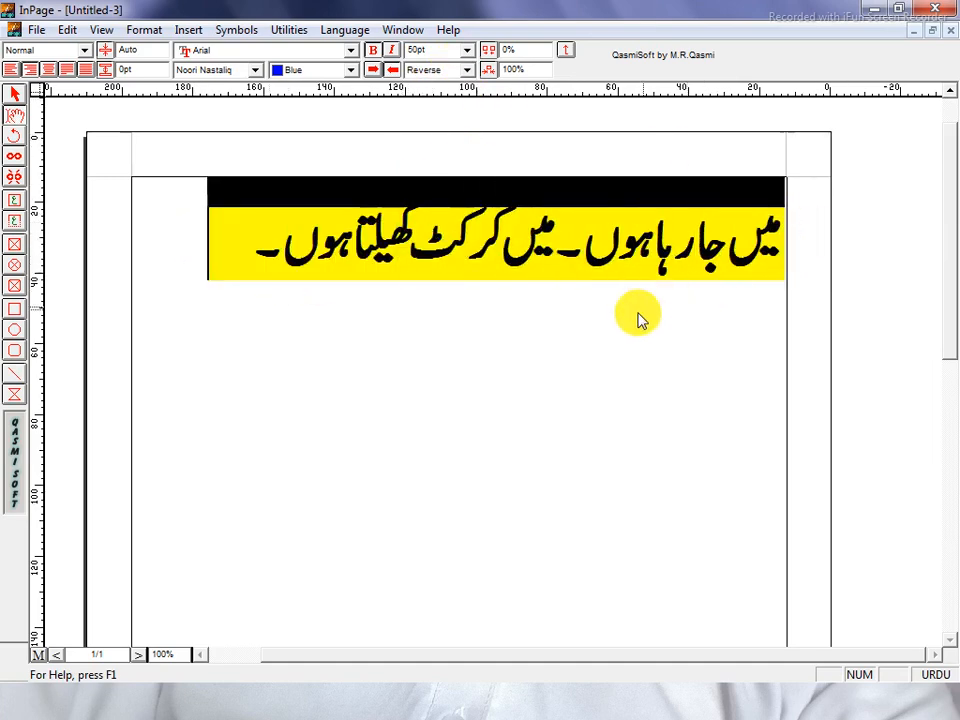
pyautogui.click(280, 252)
pyautogui.moveTo(300, 231); pyautogui.dragTo(819, 223)
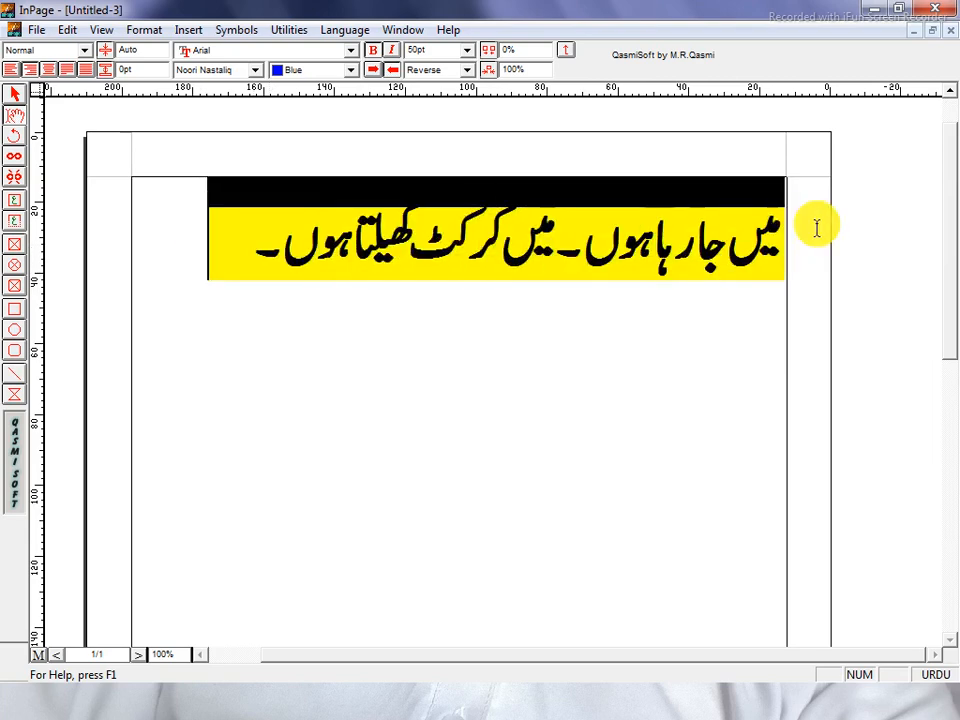
# Colour the Urdu line Green and set its text style back to None
pyautogui.click(288, 72)
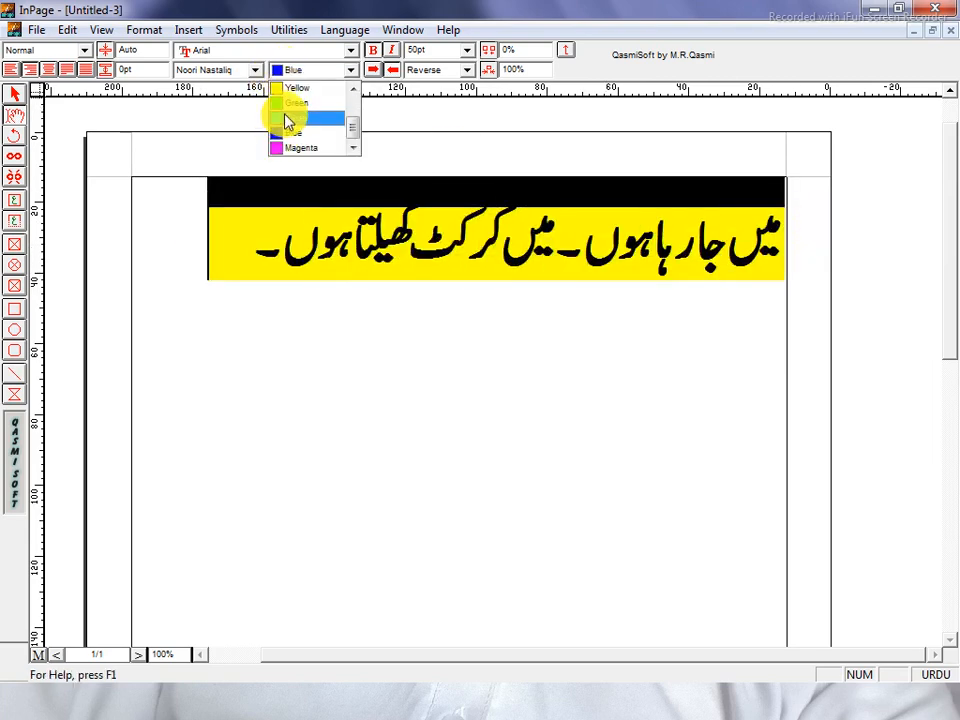
pyautogui.click(287, 119)
pyautogui.click(190, 245)
pyautogui.moveTo(180, 241); pyautogui.dragTo(834, 258)
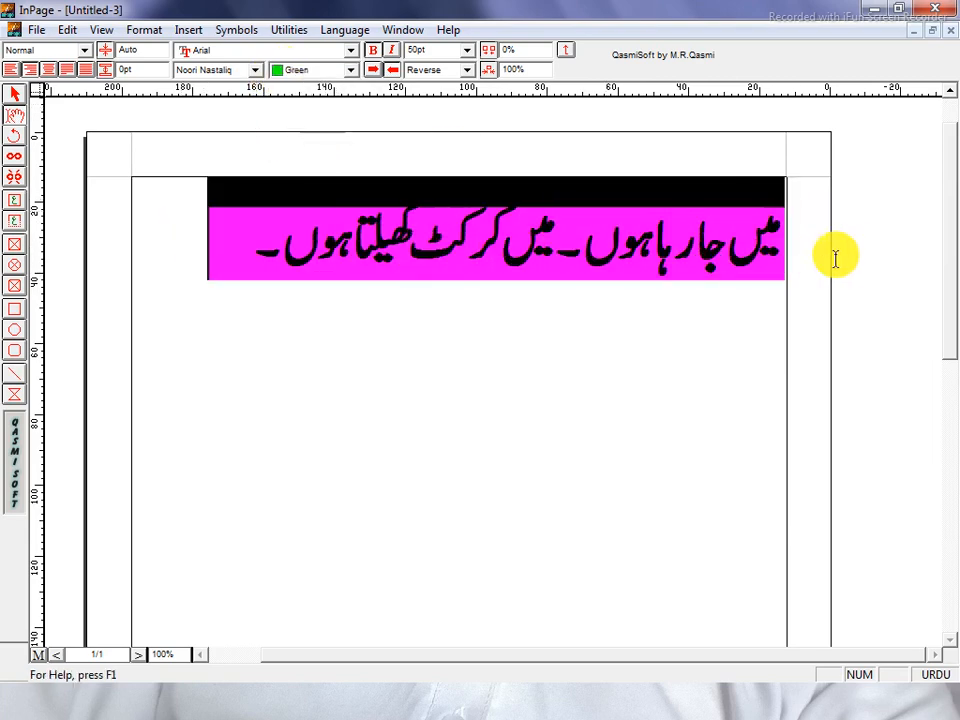
pyautogui.click(456, 72)
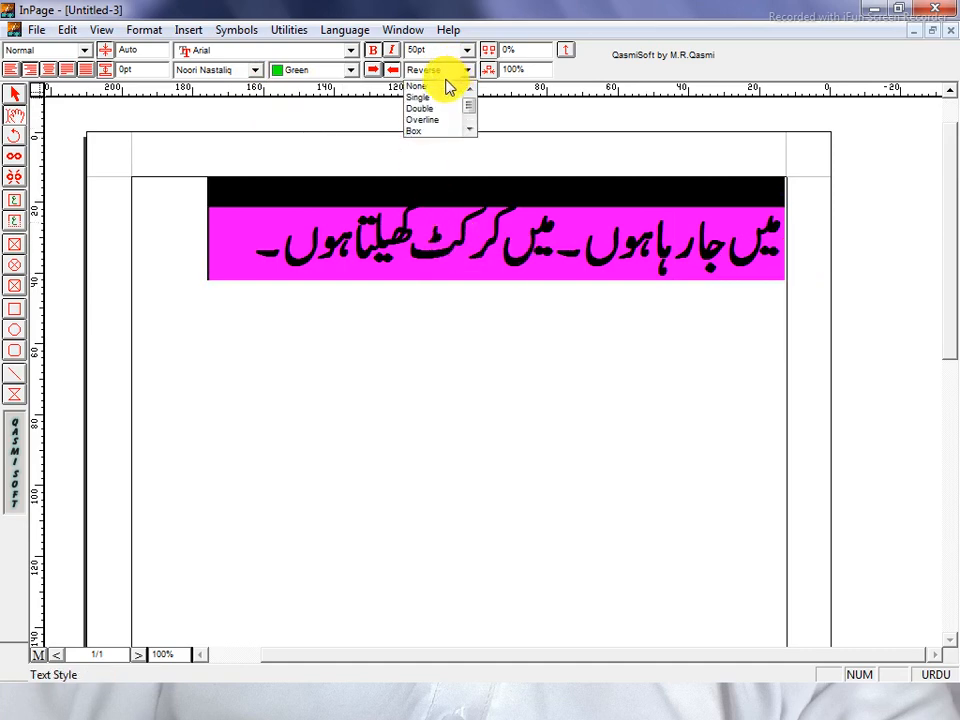
pyautogui.click(437, 87)
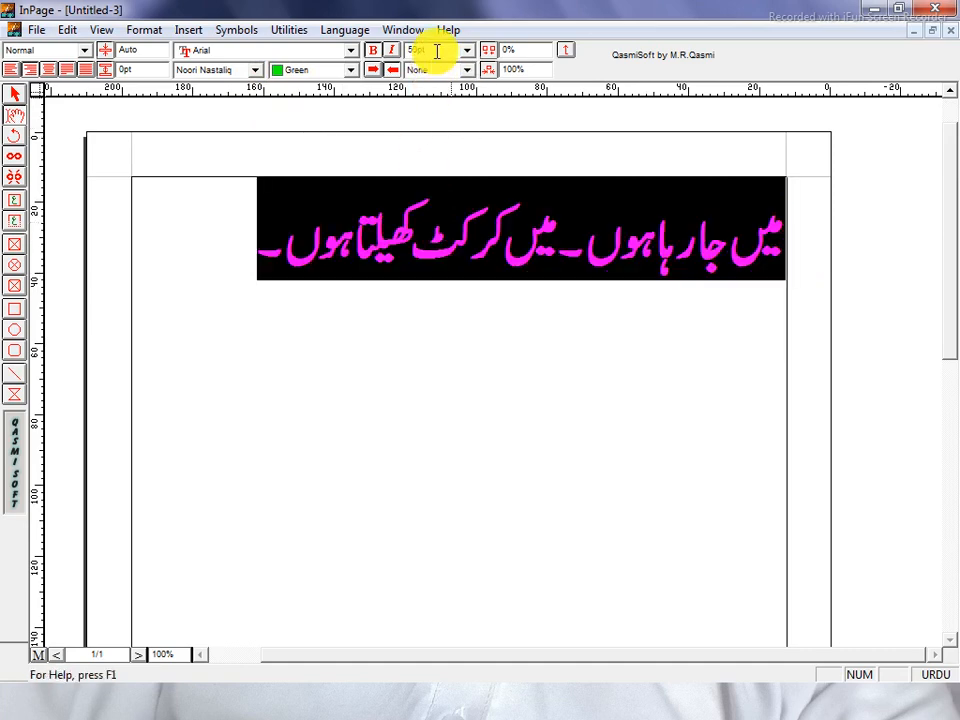
# Try 100pt and 20pt sizes on the Urdu line, then settle on 30pt
pyautogui.doubleClick(437, 50)
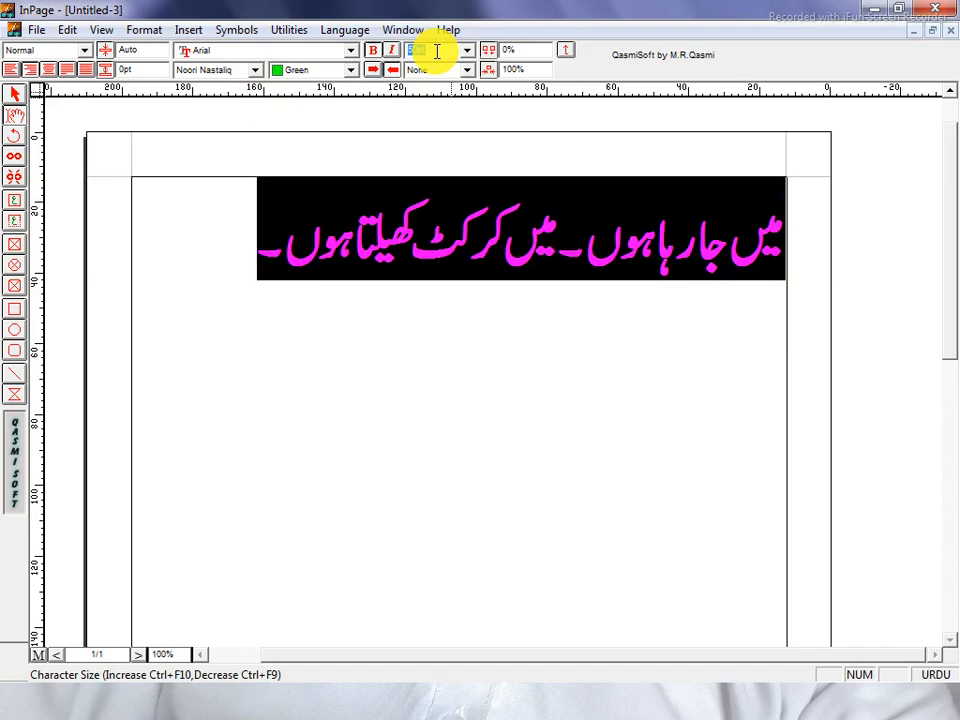
pyautogui.press('Return')
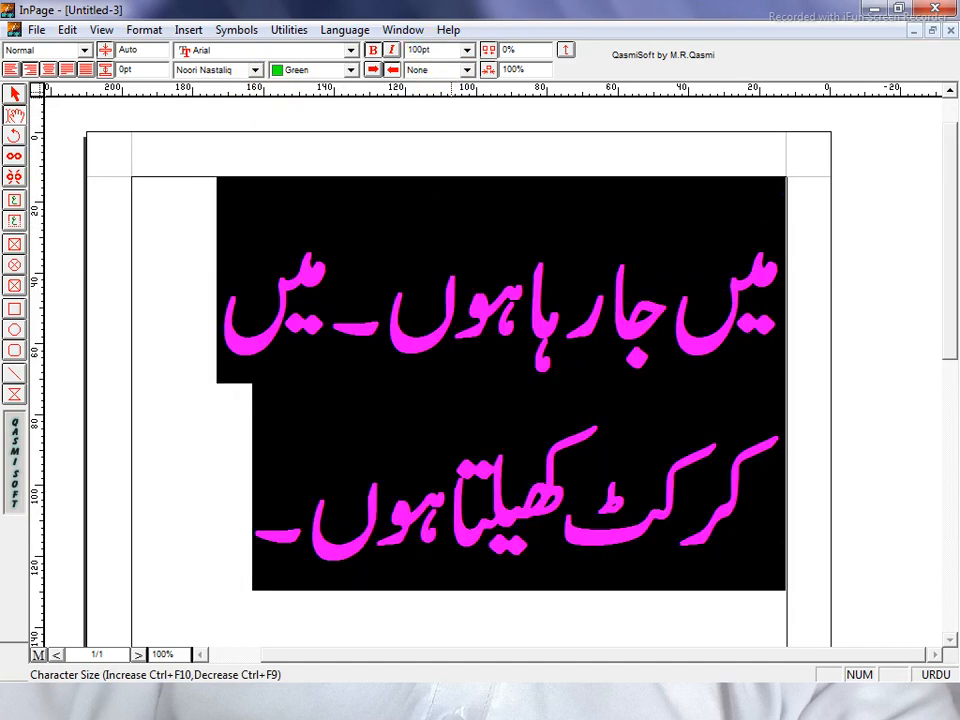
pyautogui.write('20')
pyautogui.press('Return')
pyautogui.doubleClick(447, 50)
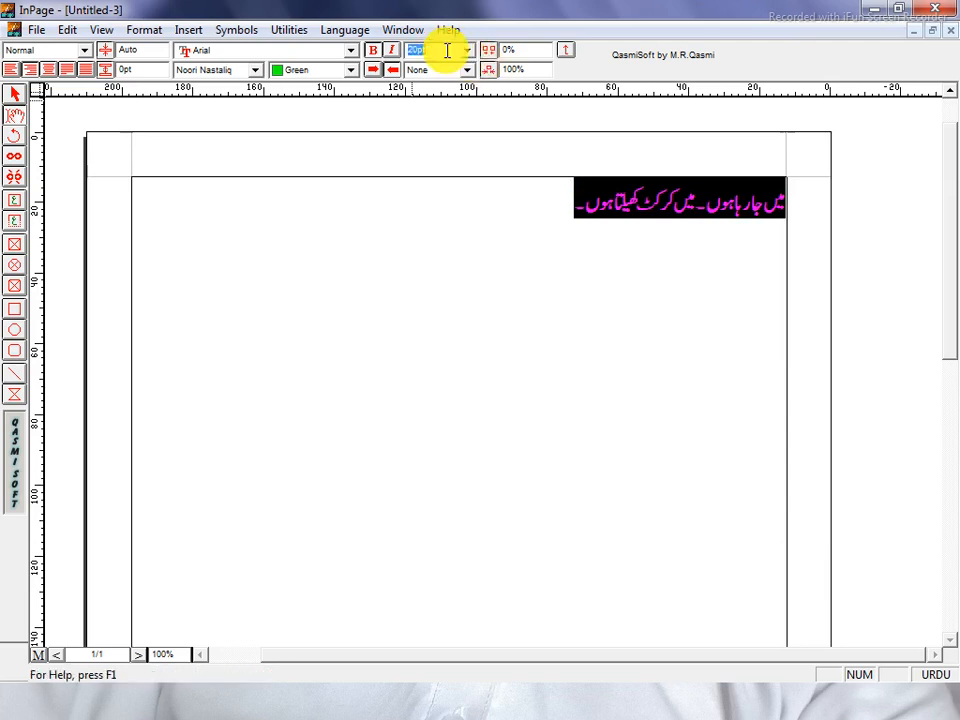
pyautogui.press('Return')
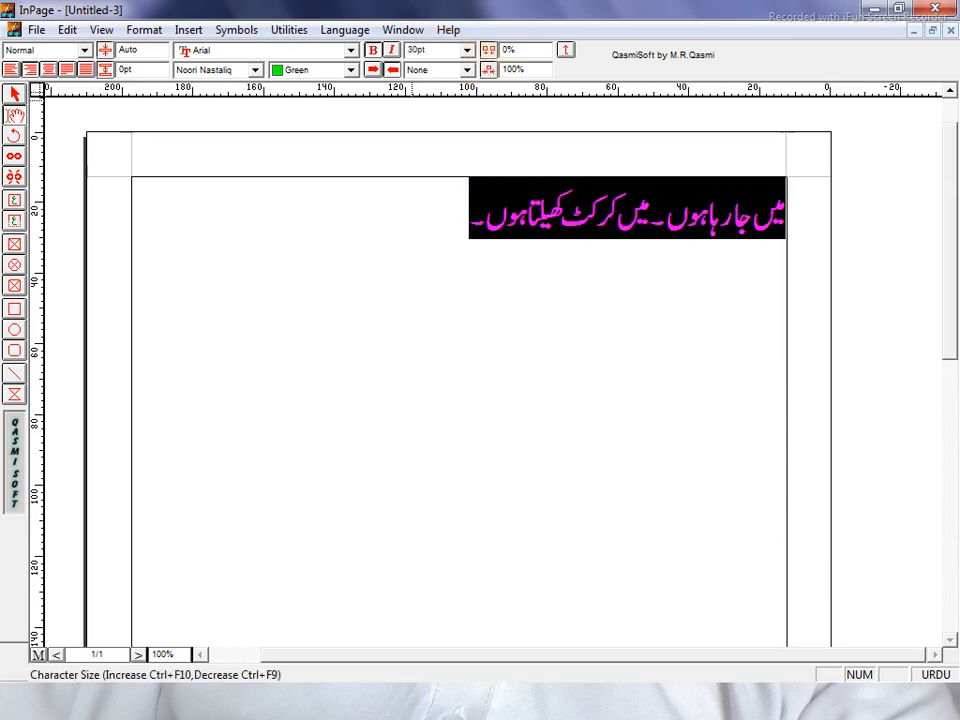
# Apply 10% and then 50% character spacing to the Urdu line
pyautogui.doubleClick(535, 51)
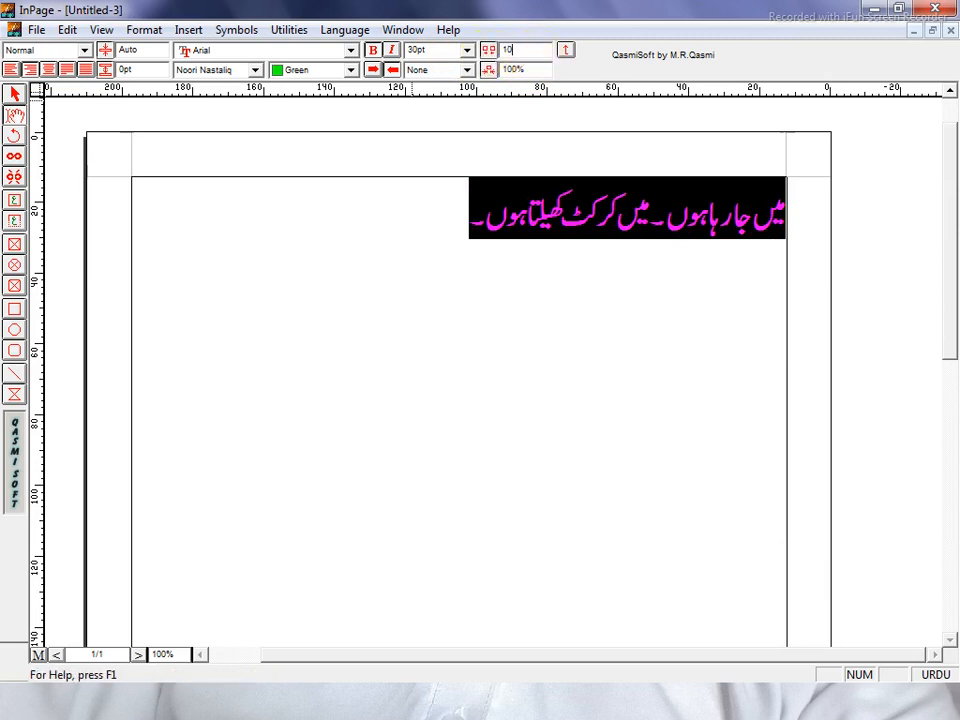
pyautogui.write('10')
pyautogui.press('Return')
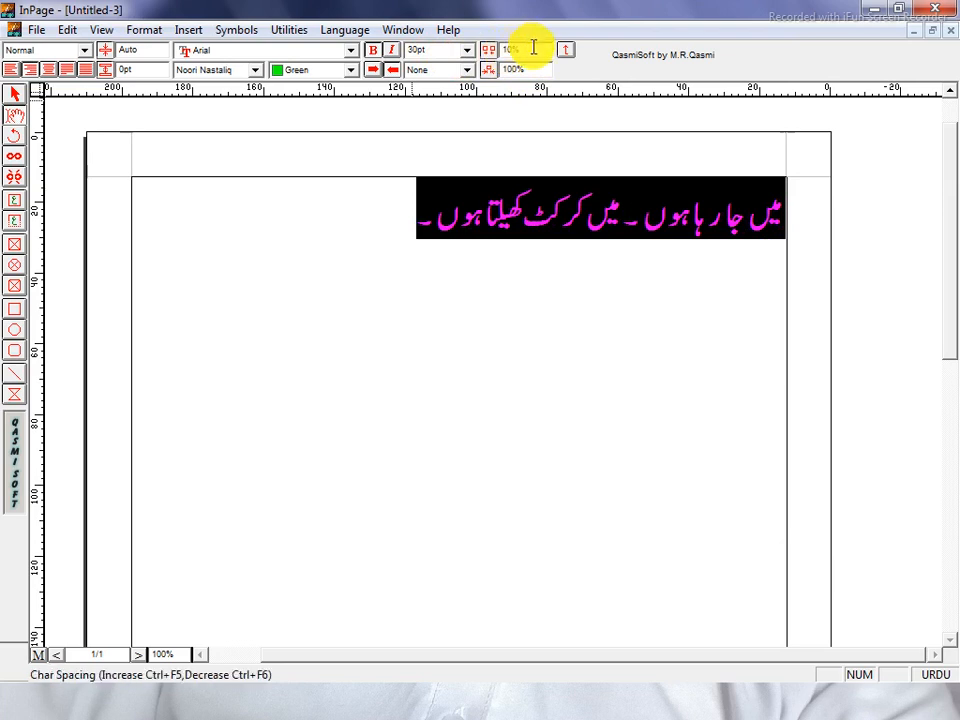
pyautogui.moveTo(531, 53); pyautogui.dragTo(496, 54)
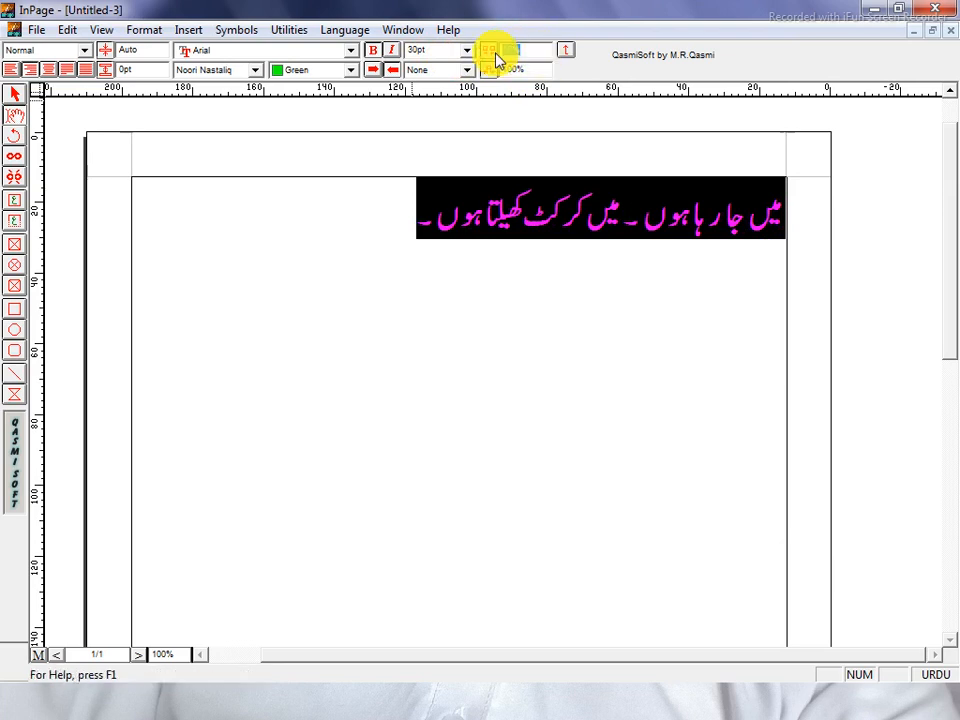
pyautogui.press('Return')
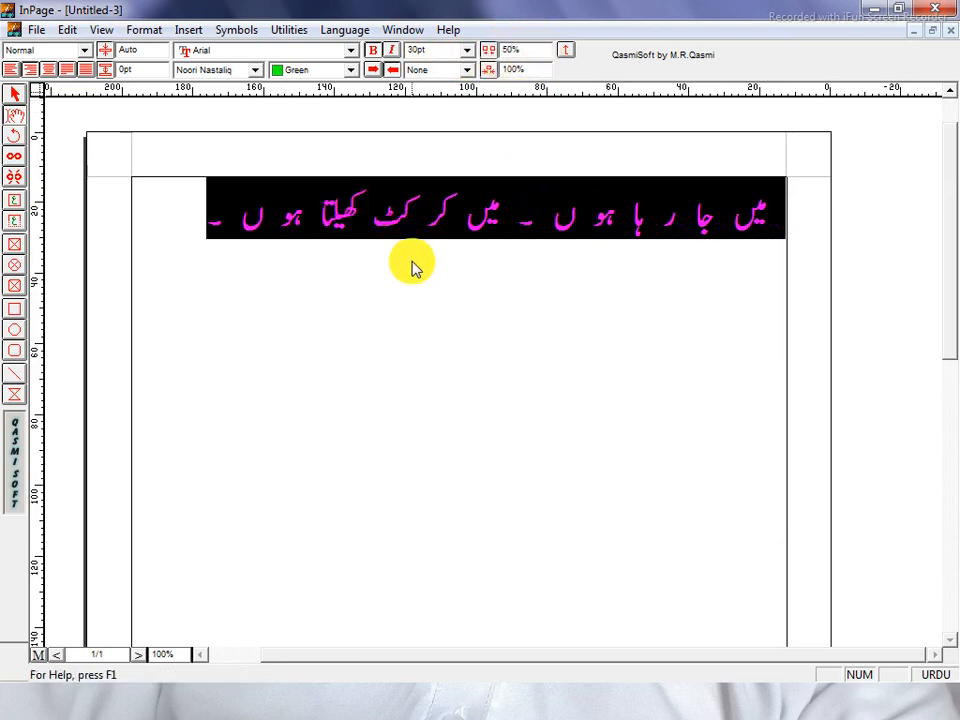
pyautogui.moveTo(249, 244); pyautogui.dragTo(798, 234)
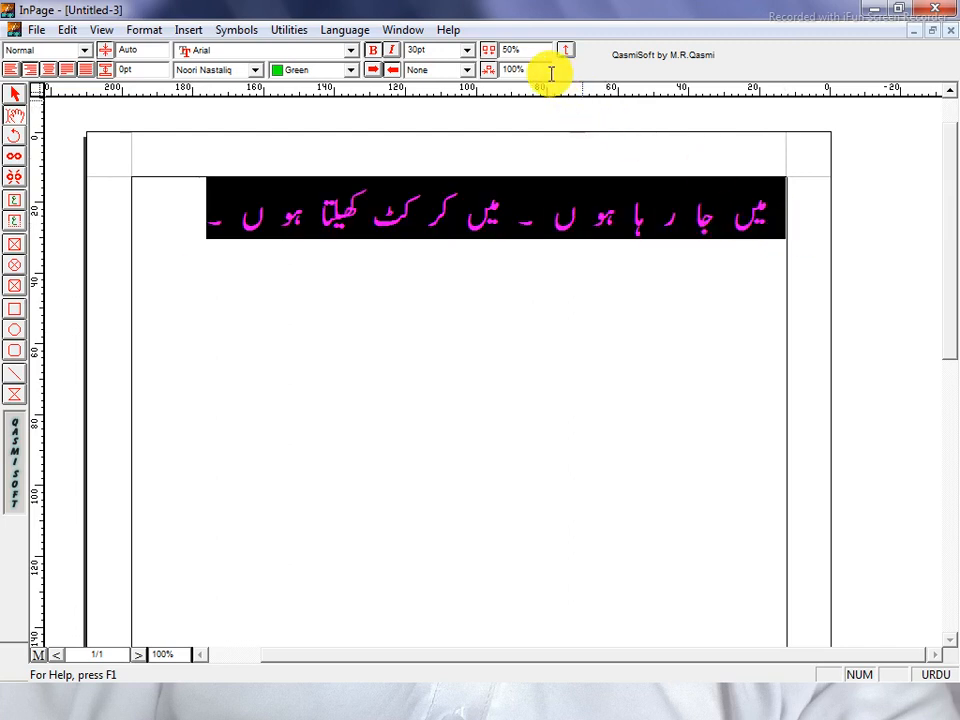
pyautogui.moveTo(531, 49); pyautogui.dragTo(491, 50)
# Reset character spacing to 0% and try 10% character scaling, undoing it
pyautogui.write('0')
pyautogui.press('Return')
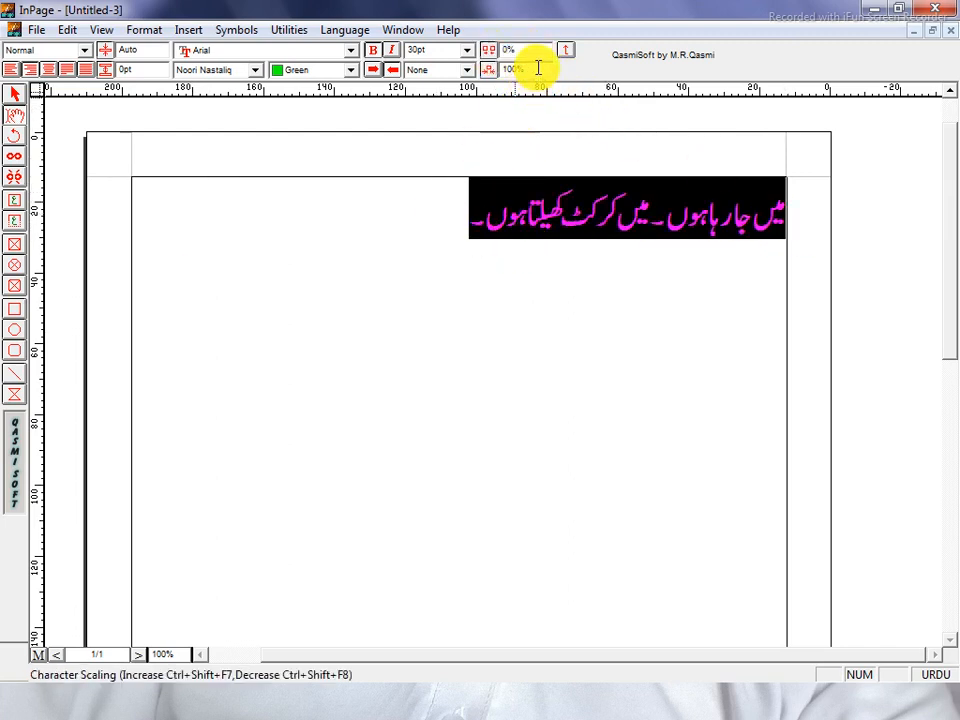
pyautogui.moveTo(536, 66); pyautogui.dragTo(489, 66)
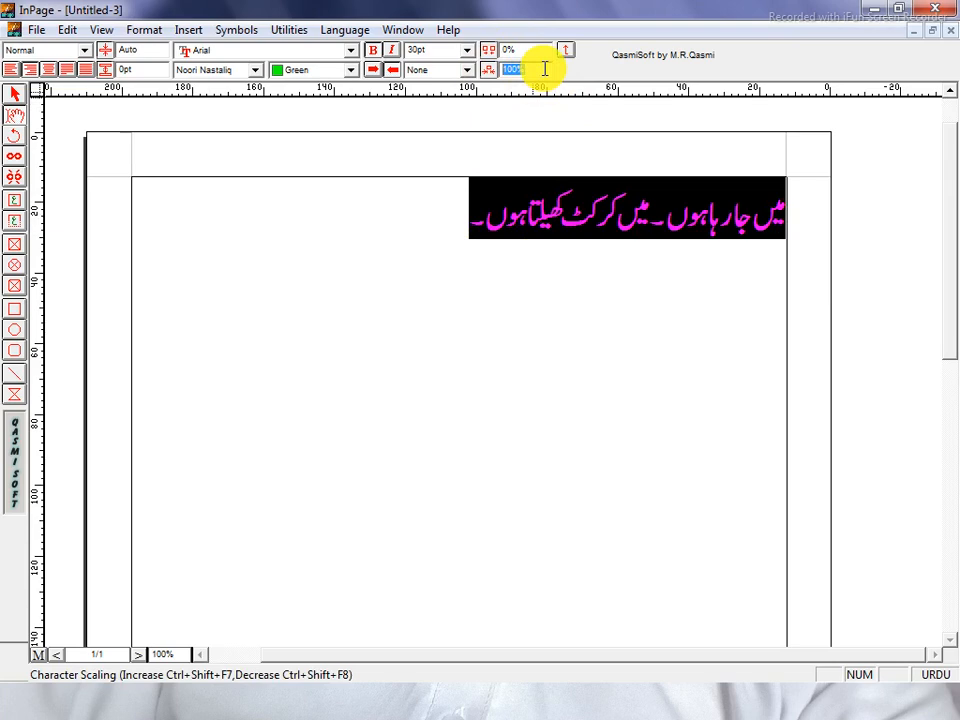
pyautogui.press('Return')
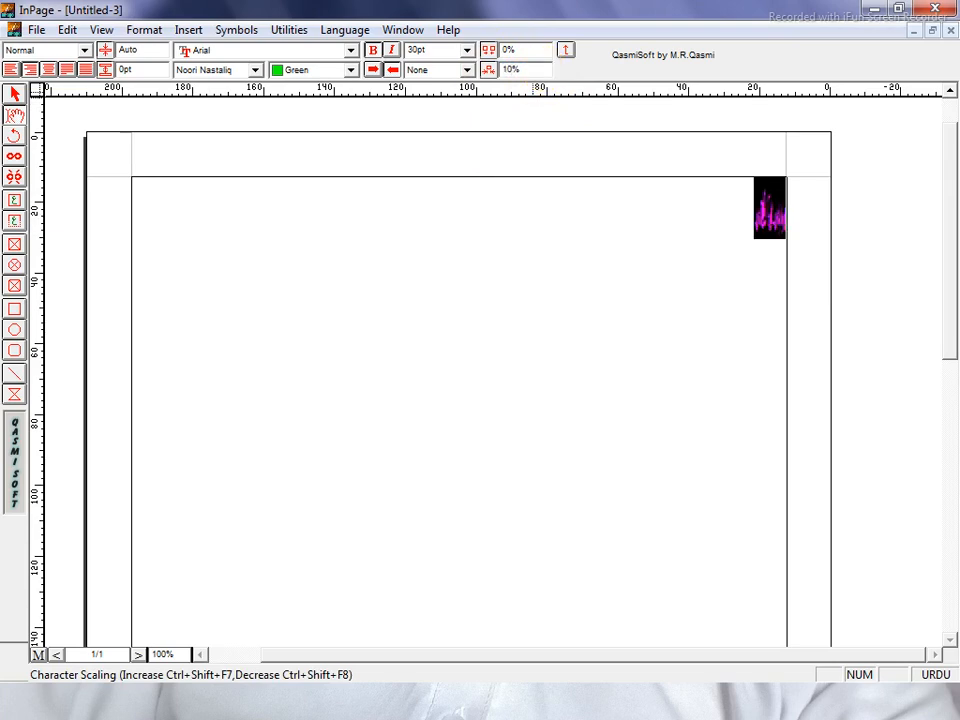
pyautogui.hotkey('ctrl', 'z')
# Try 200% and 300% character scaling, then return the line to 100%
pyautogui.moveTo(530, 70); pyautogui.dragTo(462, 74)
pyautogui.write('200')
pyautogui.press('Return')
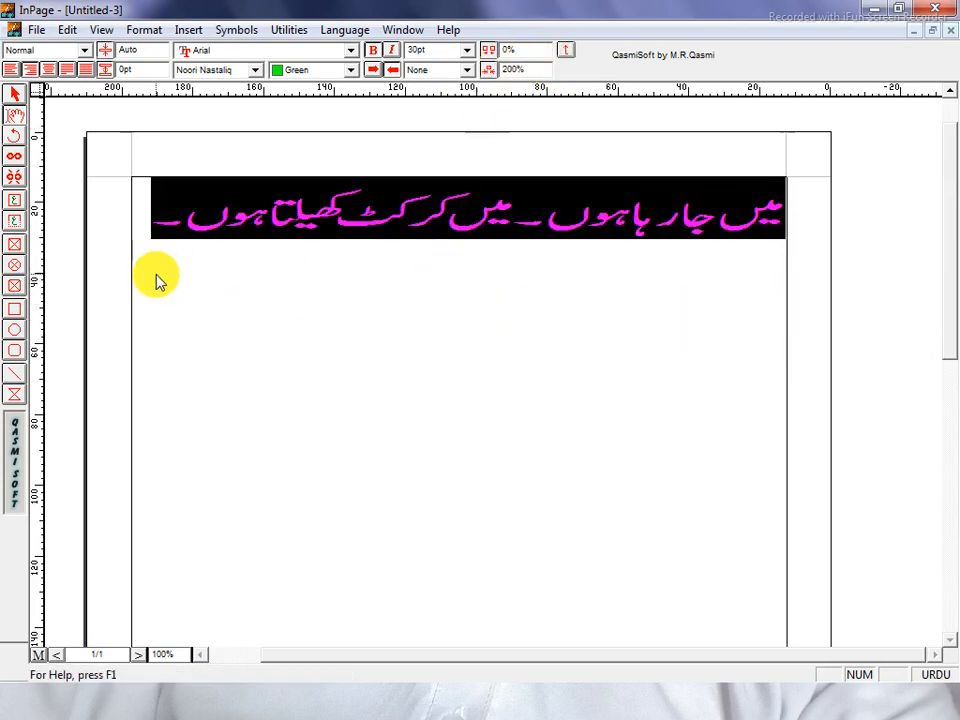
pyautogui.moveTo(538, 69); pyautogui.dragTo(414, 71)
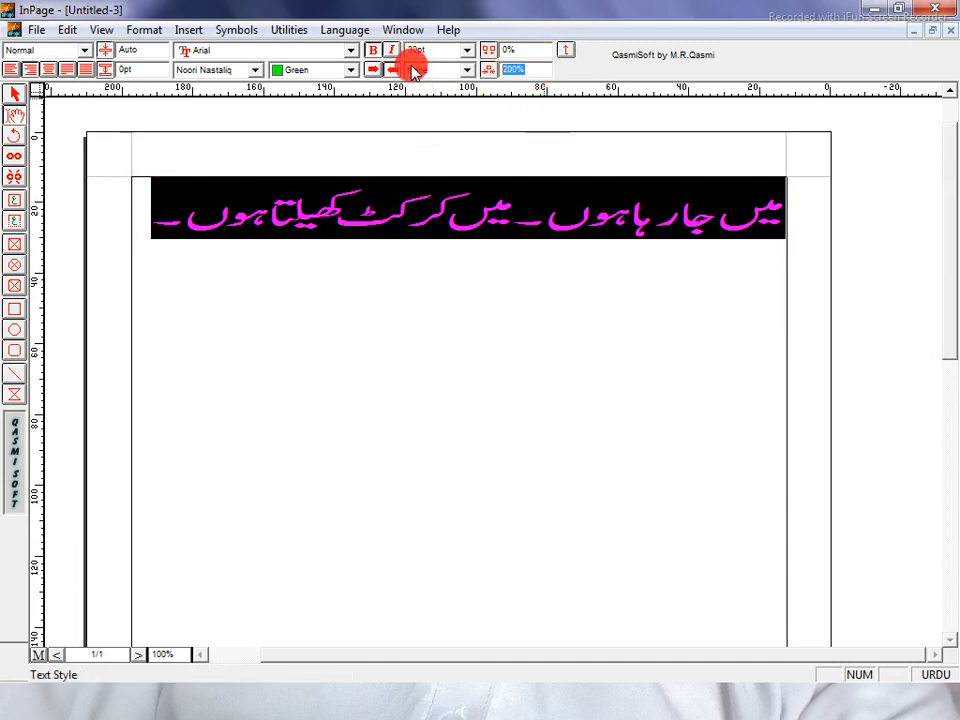
pyautogui.write('300')
pyautogui.press('Return')
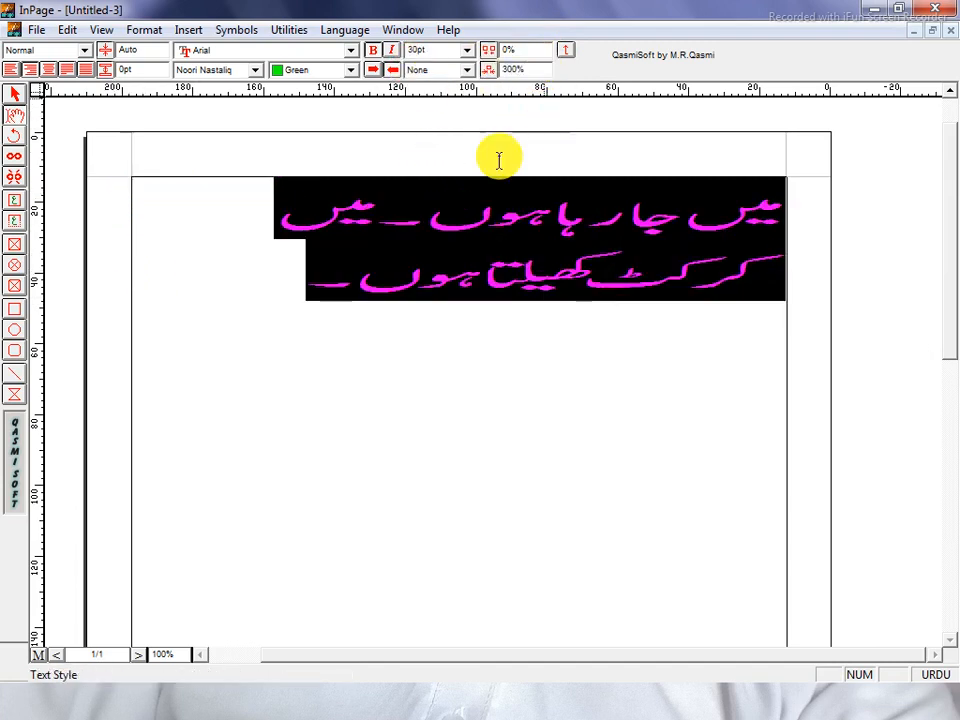
pyautogui.moveTo(540, 68); pyautogui.dragTo(420, 70)
pyautogui.write('1')
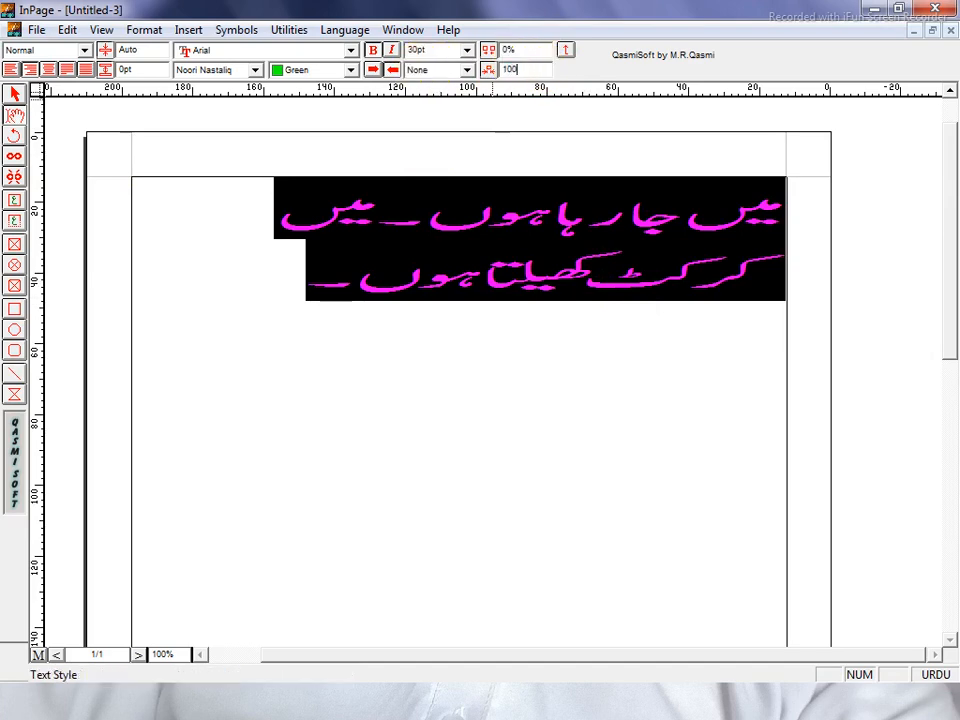
pyautogui.write('00')
pyautogui.press('Return')
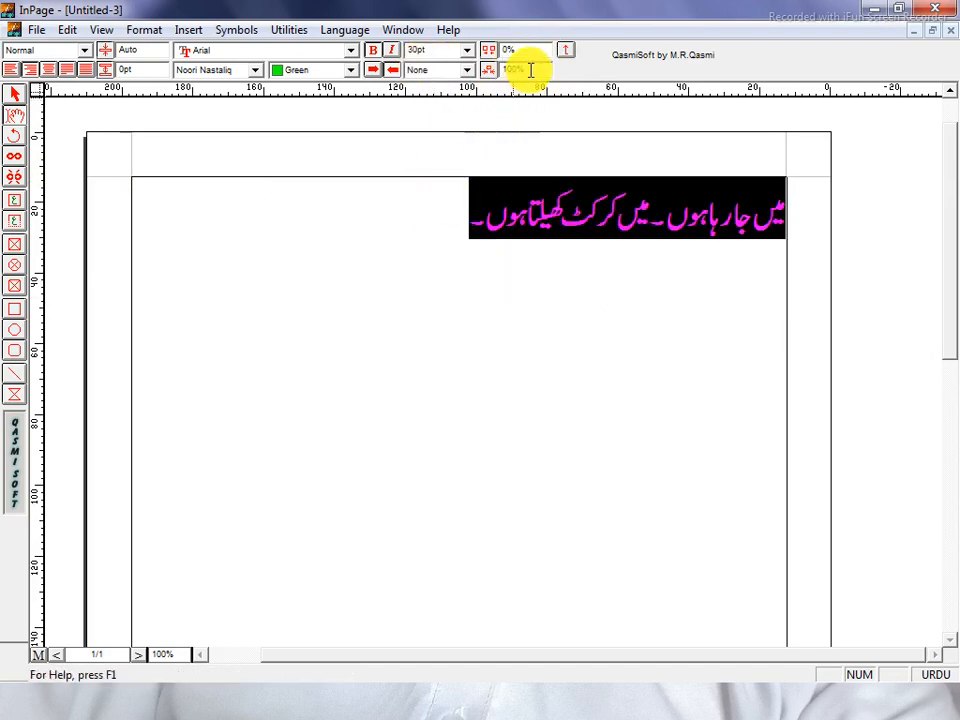
# Squeeze the line to 50% width, then restore 100% scaling and reselect it
pyautogui.moveTo(525, 68); pyautogui.dragTo(455, 80)
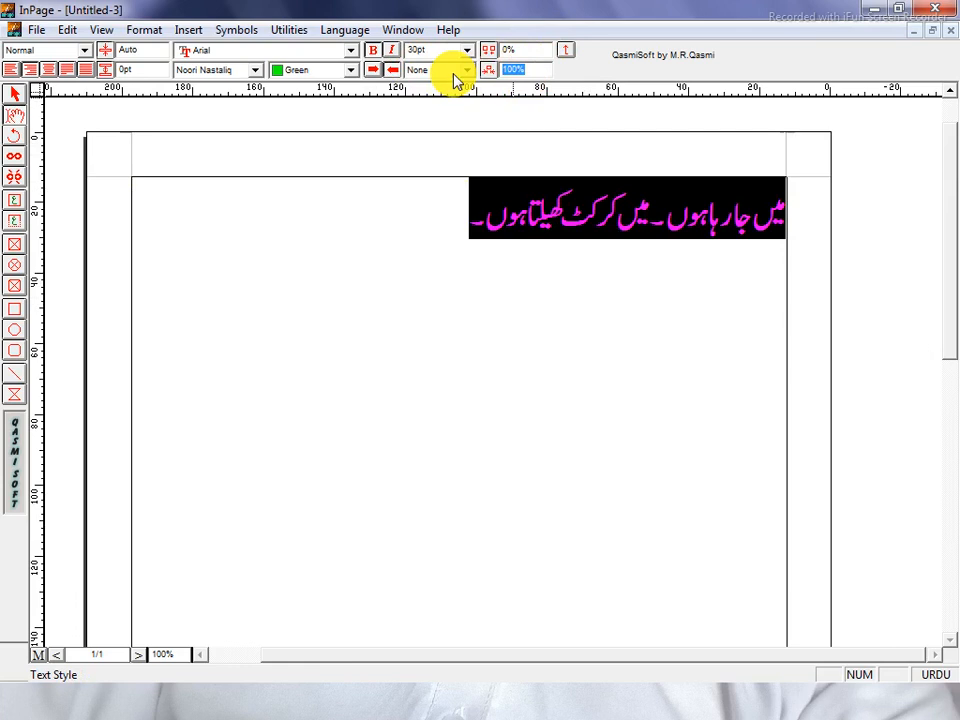
pyautogui.write('5')
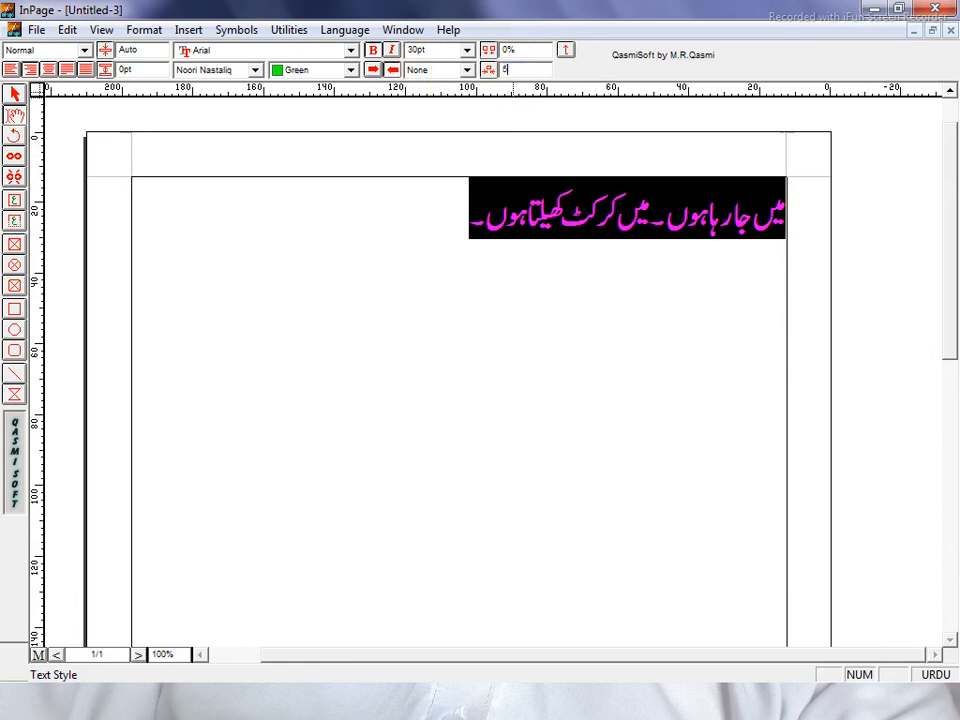
pyautogui.write('0')
pyautogui.press('Return')
pyautogui.click(588, 208)
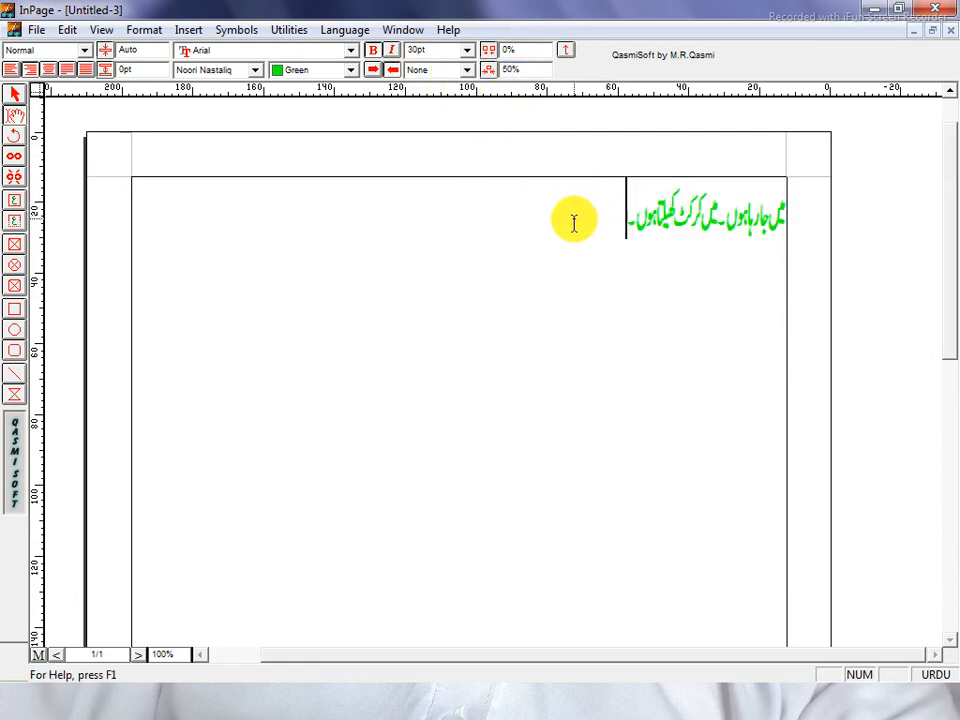
pyautogui.moveTo(573, 223); pyautogui.dragTo(818, 232)
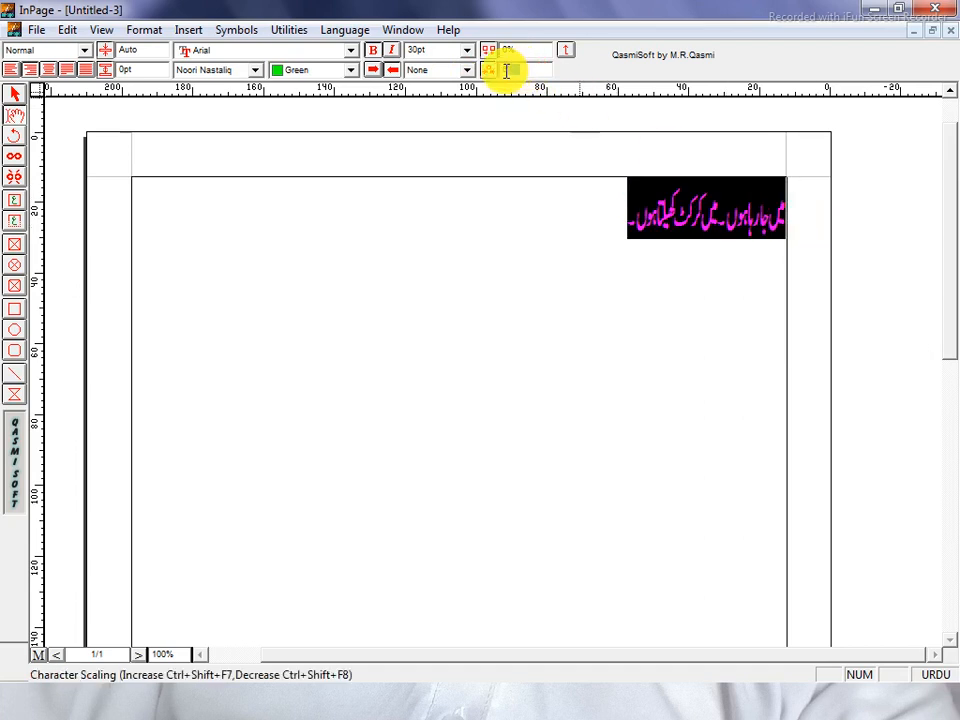
pyautogui.press('Return')
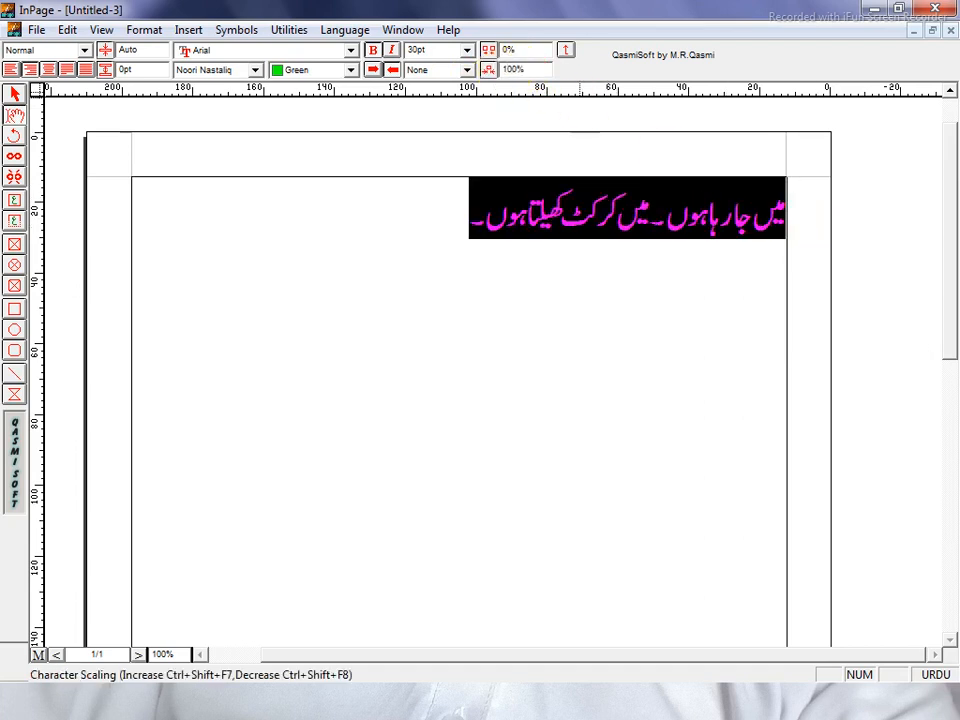
pyautogui.click(448, 253)
pyautogui.moveTo(448, 253); pyautogui.dragTo(786, 253)
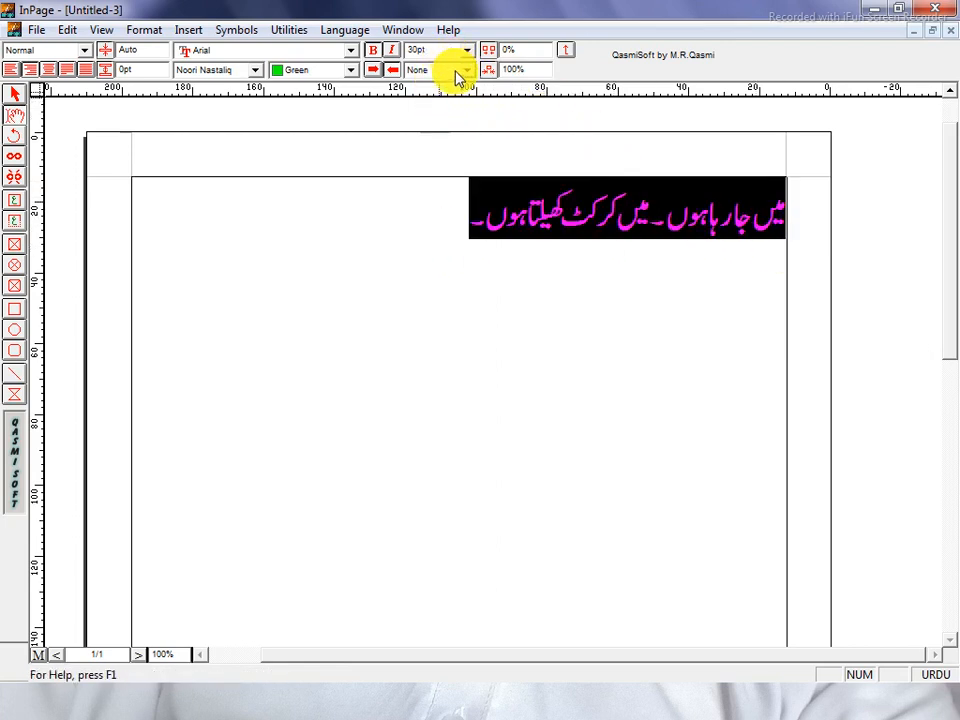
# Reselect the Urdu line and change its text colour from green to Black
pyautogui.click(452, 251)
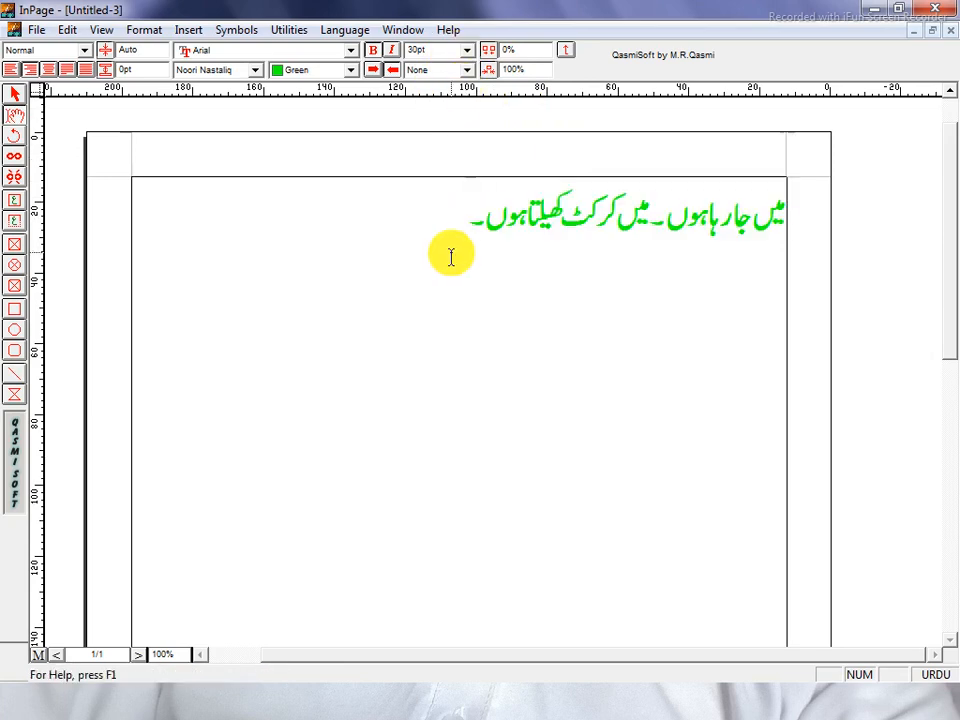
pyautogui.moveTo(450, 253); pyautogui.dragTo(942, 227)
pyautogui.click(280, 70)
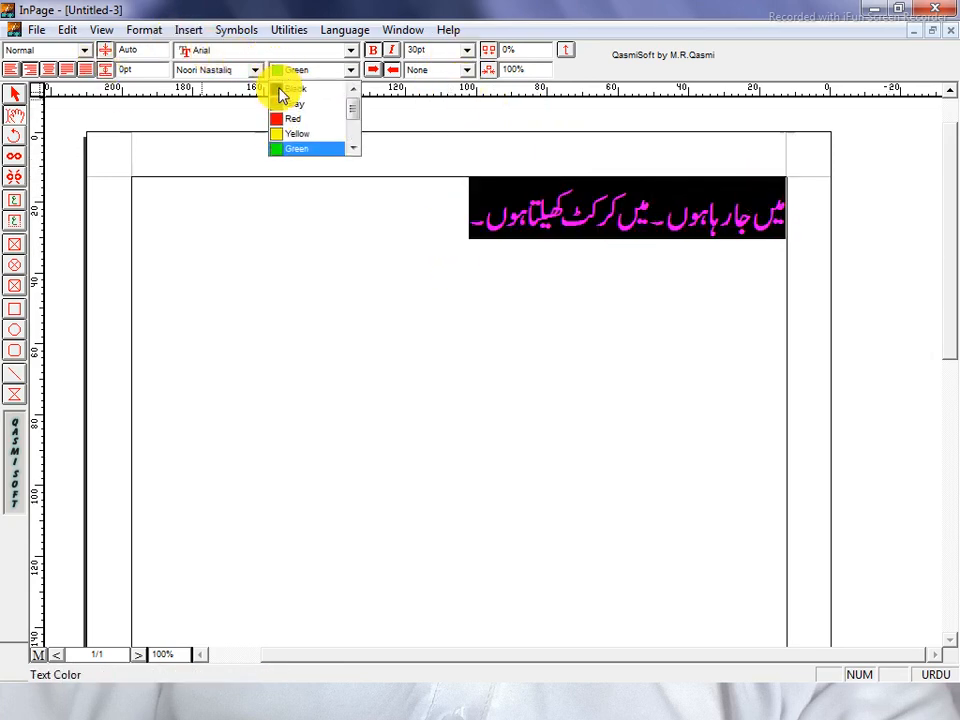
pyautogui.click(376, 166)
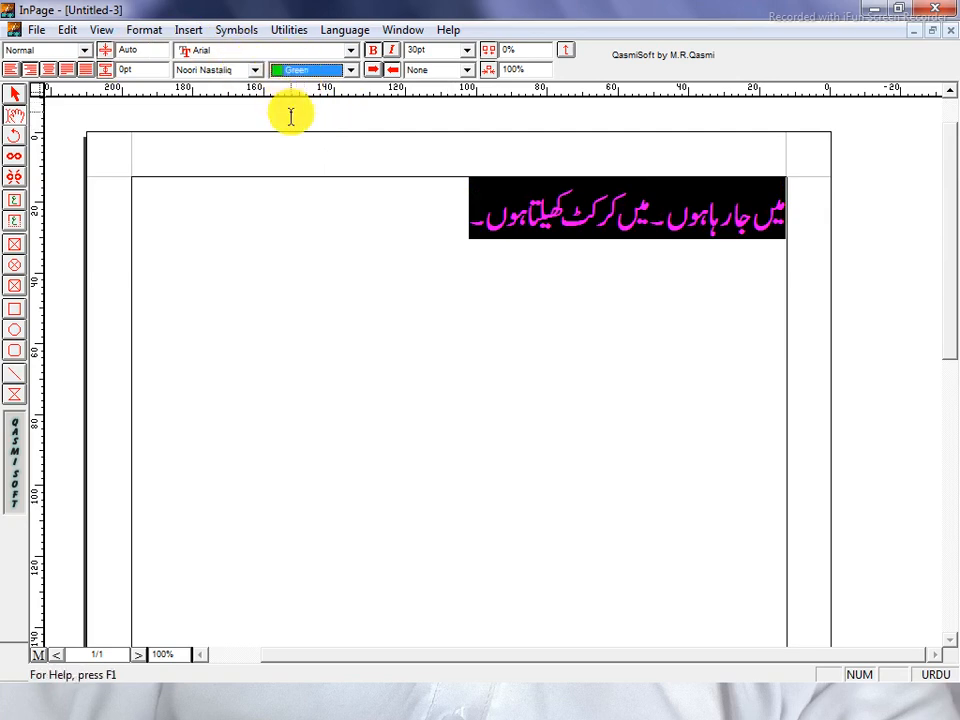
pyautogui.click(350, 70)
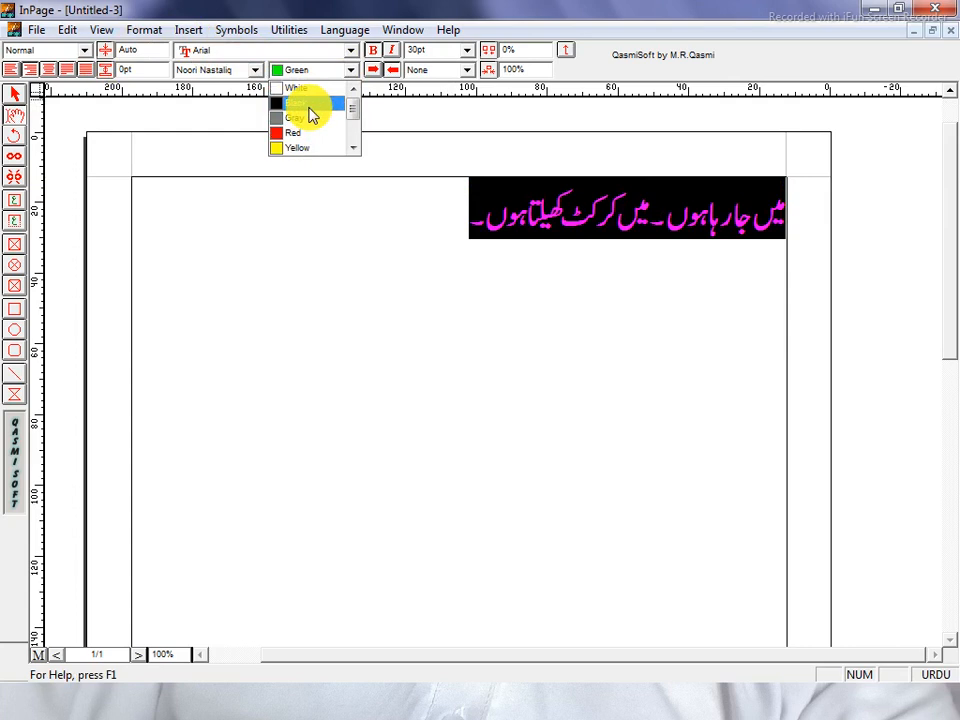
pyautogui.click(311, 111)
pyautogui.moveTo(386, 223); pyautogui.dragTo(790, 220)
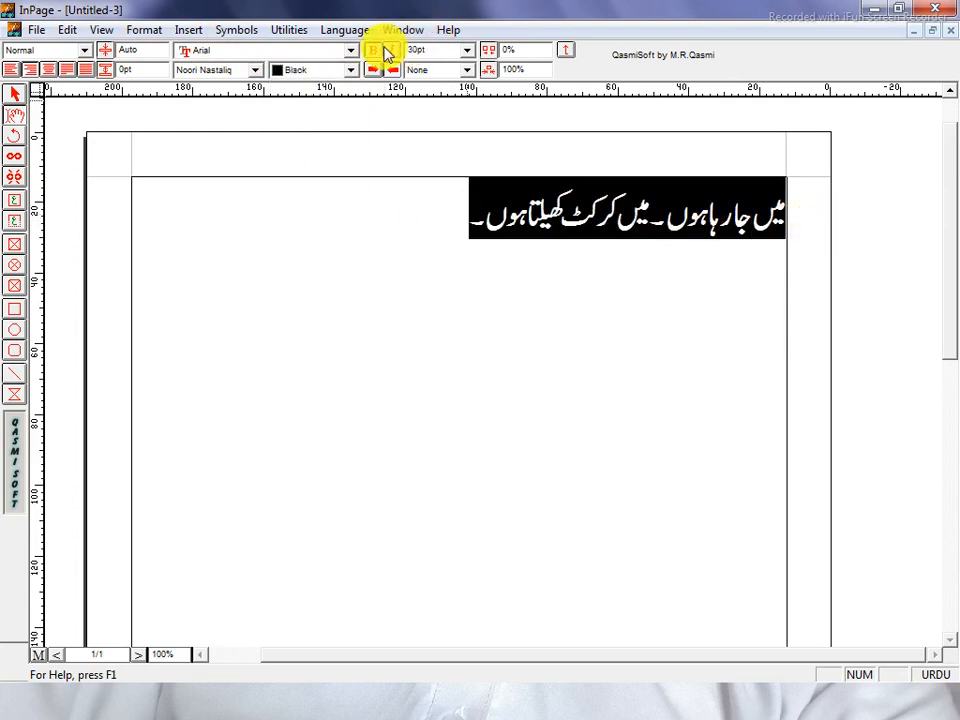
pyautogui.click(400, 232)
pyautogui.moveTo(407, 229); pyautogui.dragTo(879, 229)
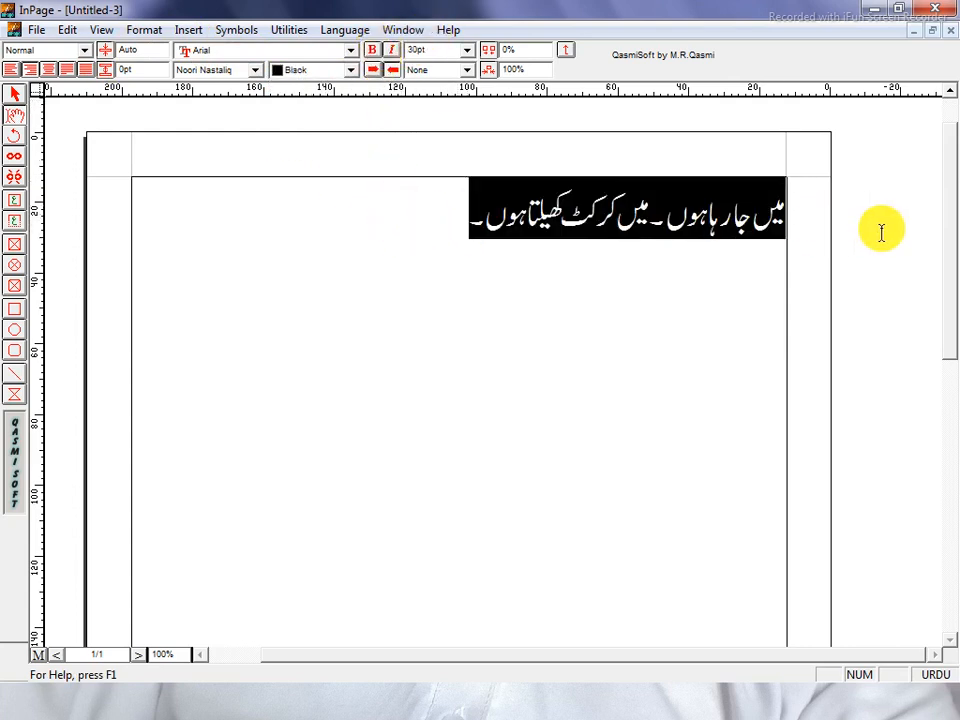
pyautogui.click(480, 295)
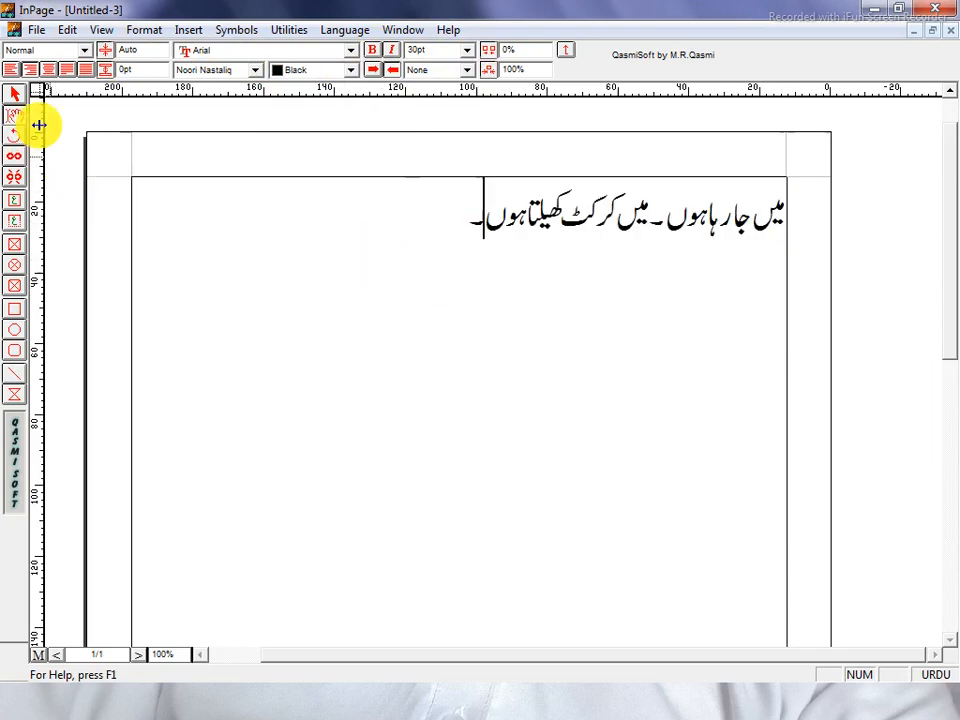
# Browse the Format, Utilities and Window menus without choosing any command
pyautogui.click(142, 30)
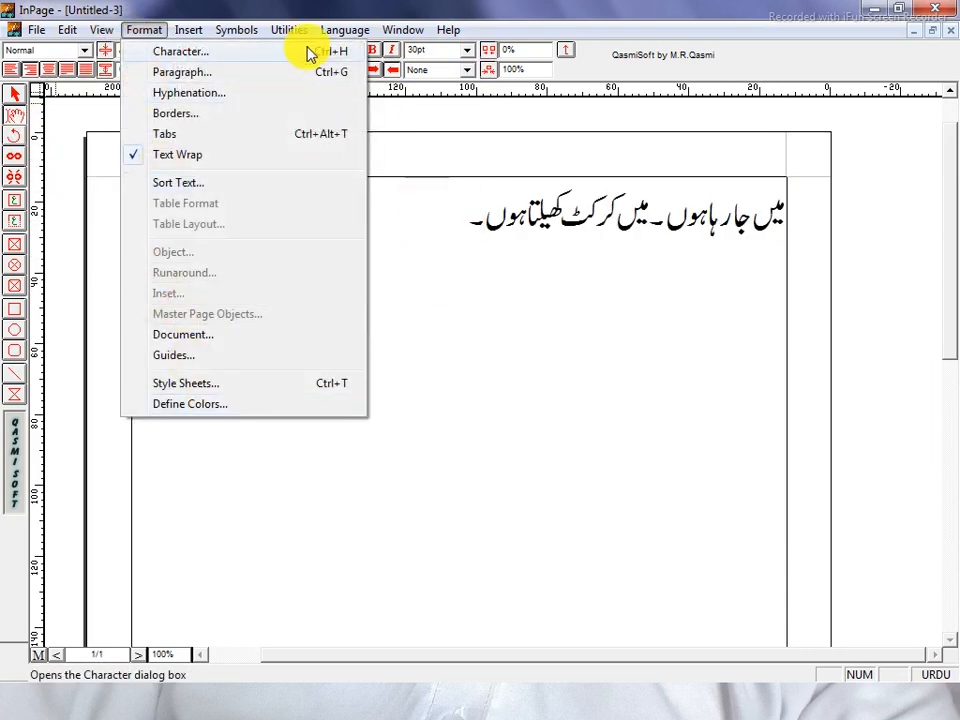
pyautogui.moveTo(218, 31)
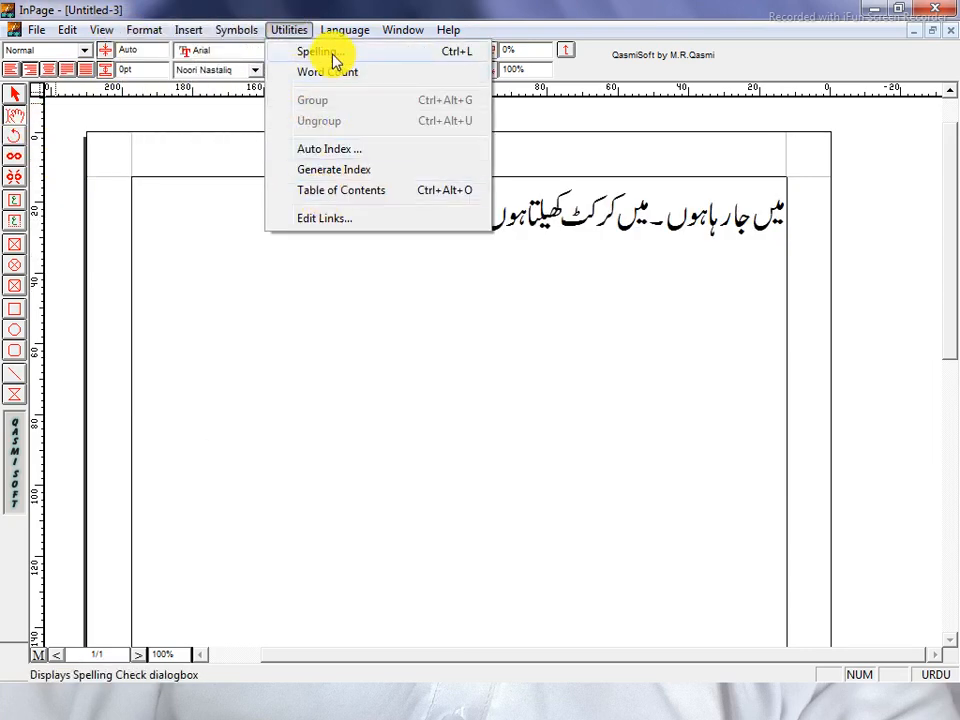
pyautogui.moveTo(407, 30)
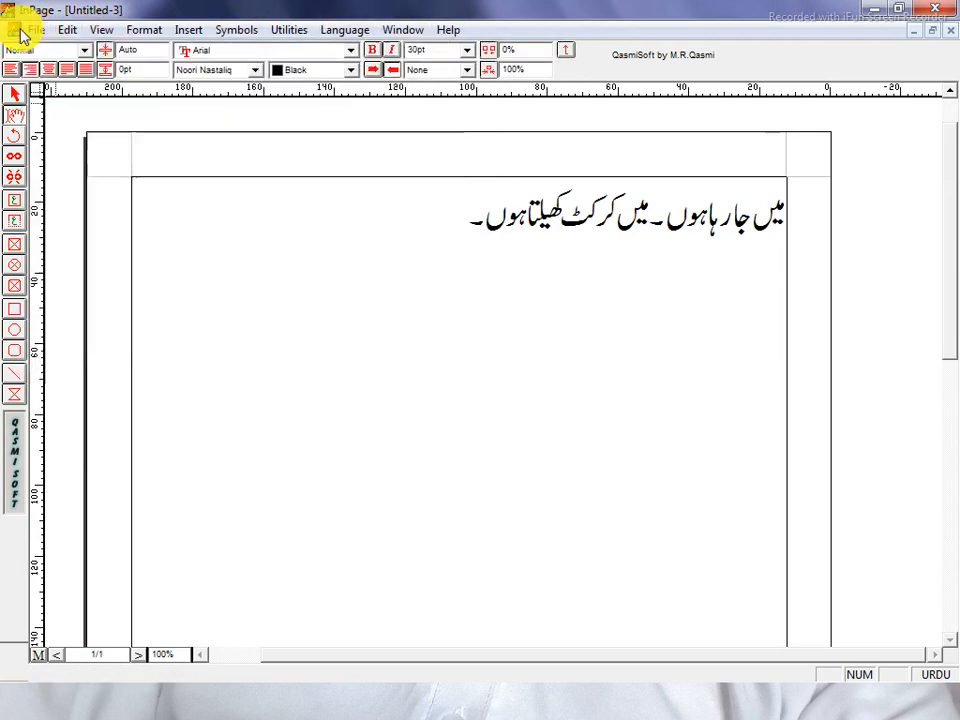
pyautogui.click(418, 378)
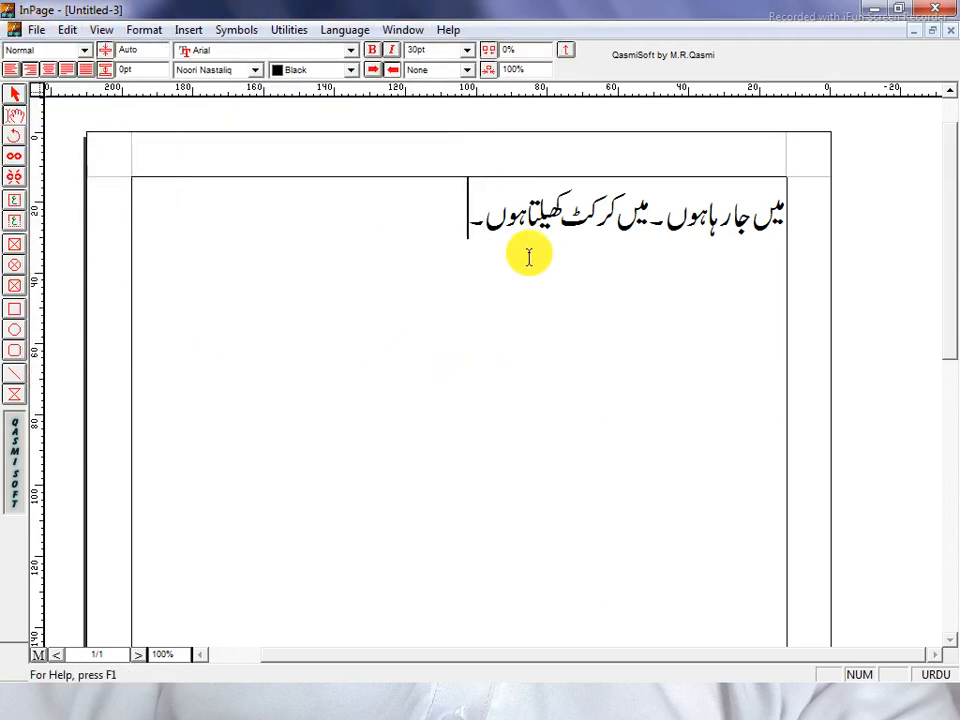
# Select the Urdu sentence's text frame as an object with the Arrow tool
pyautogui.hotkey('ctrl', 'a')
pyautogui.click(646, 327)
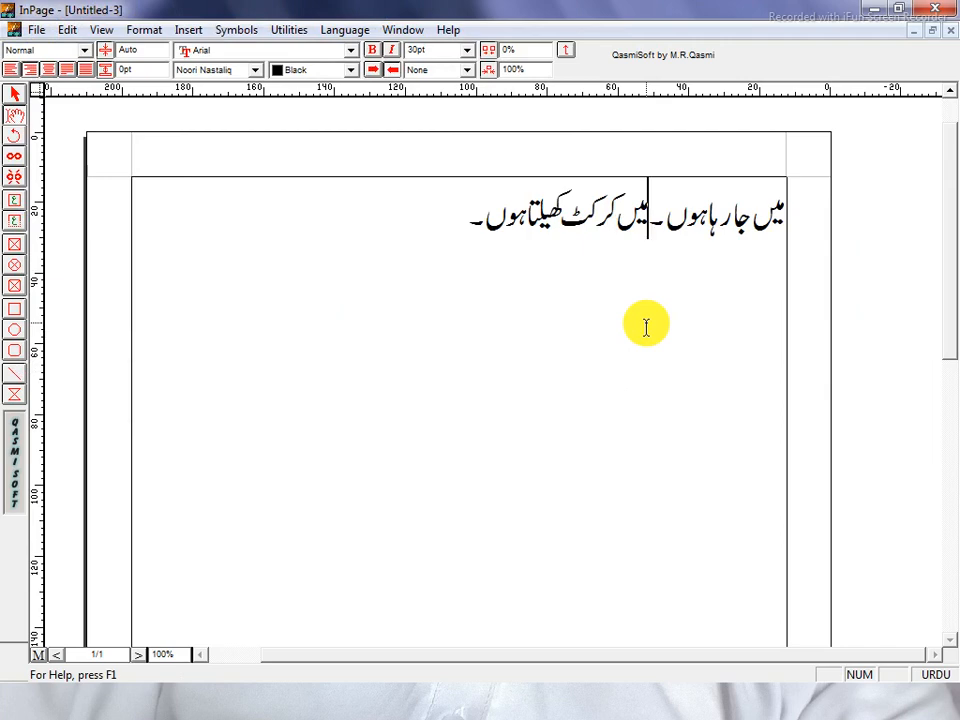
pyautogui.click(15, 97)
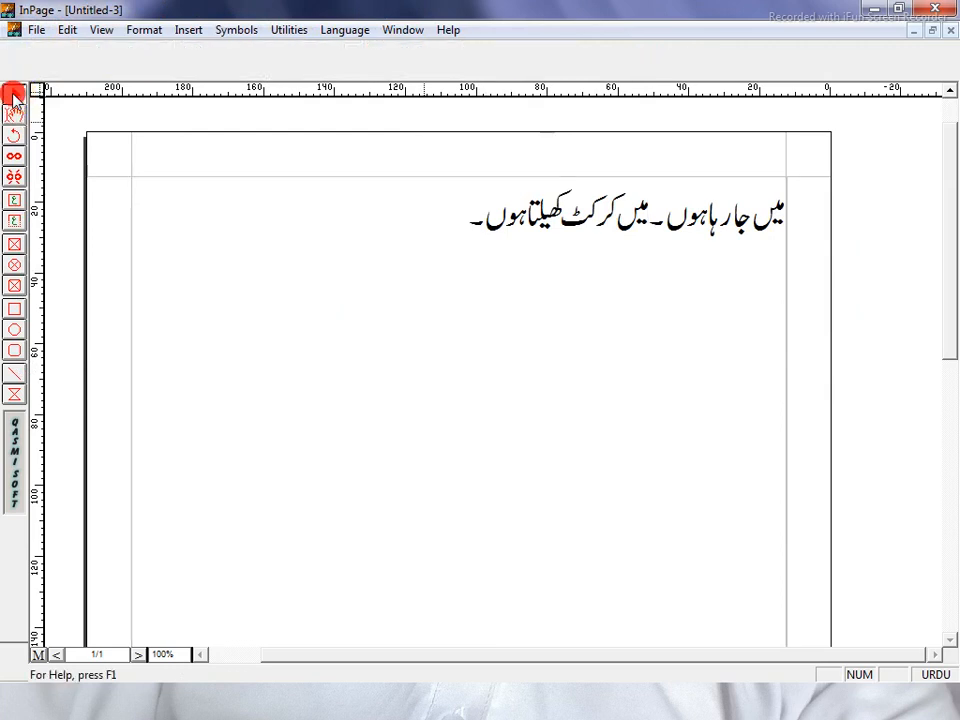
pyautogui.click(200, 290)
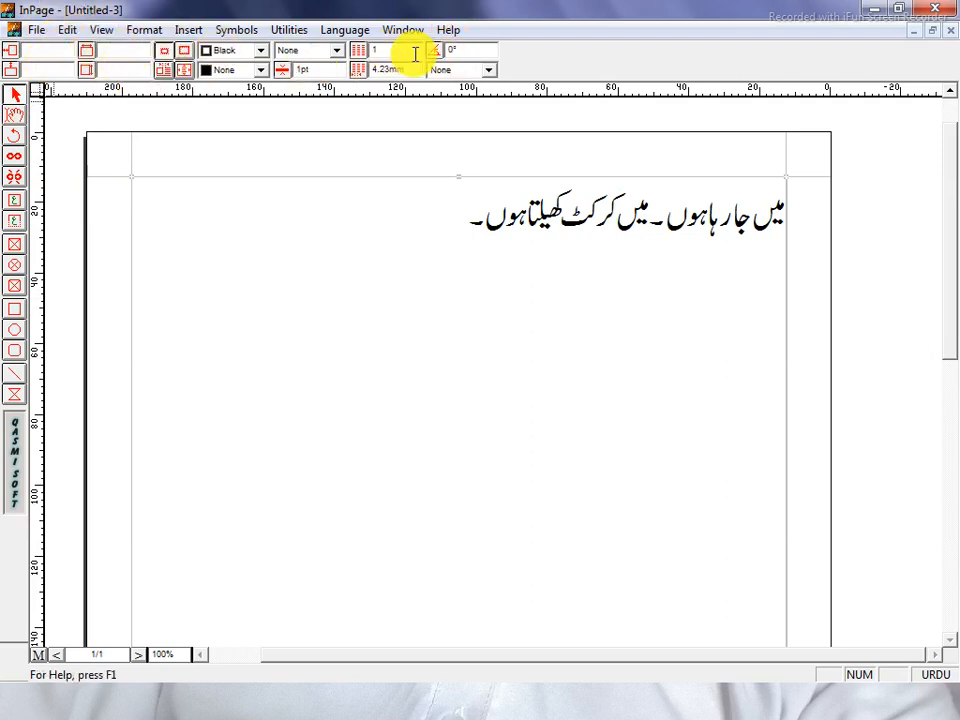
pyautogui.click(17, 117)
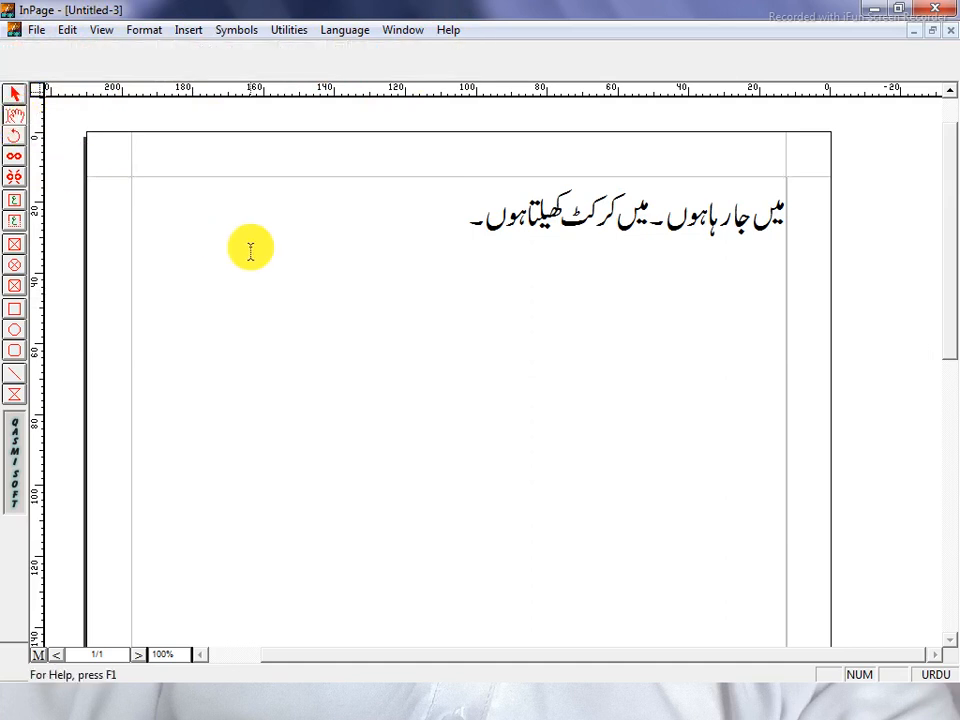
pyautogui.click(251, 251)
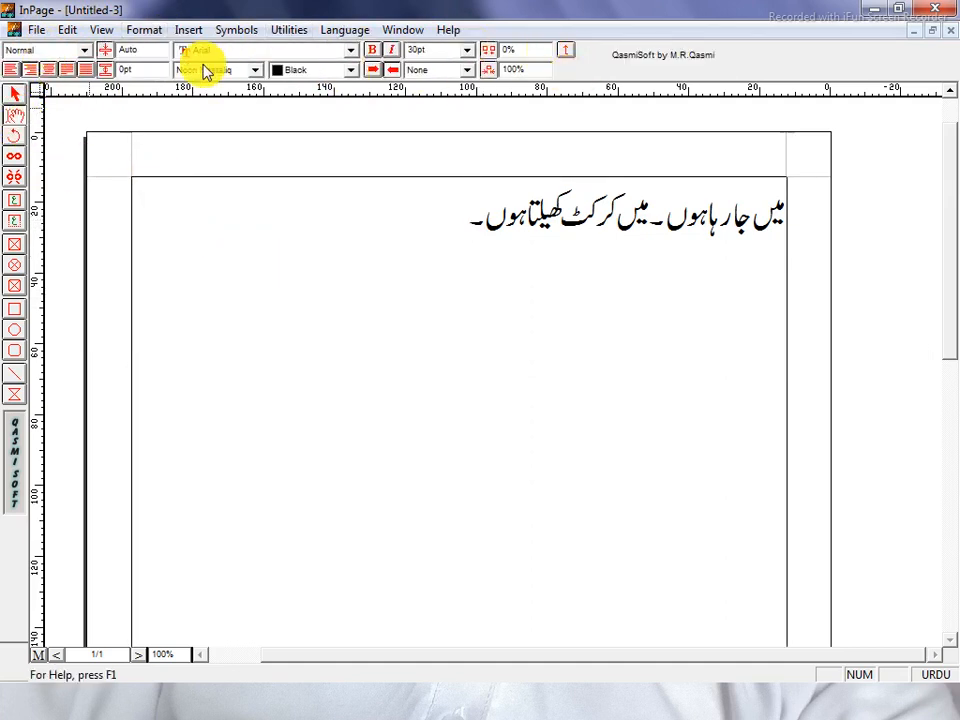
pyautogui.click(14, 95)
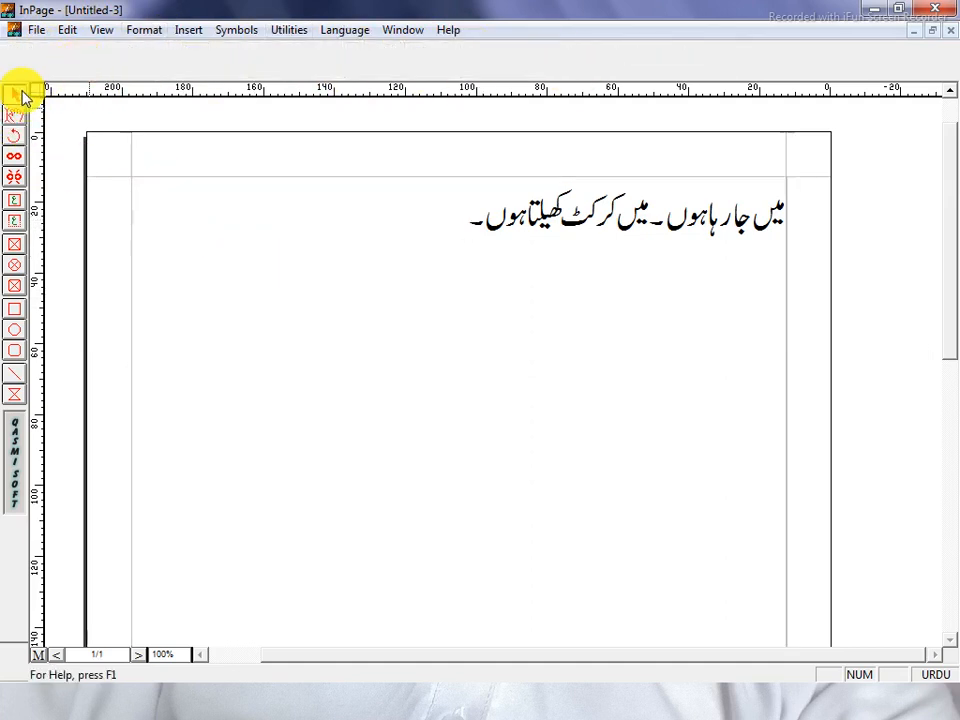
pyautogui.click(171, 194)
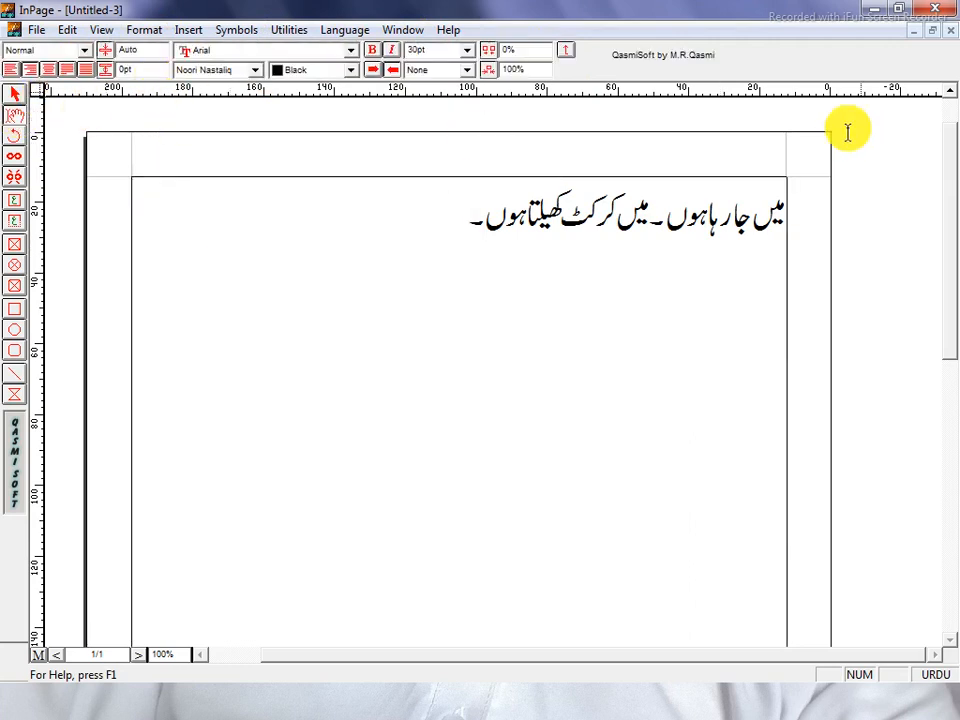
pyautogui.click(15, 94)
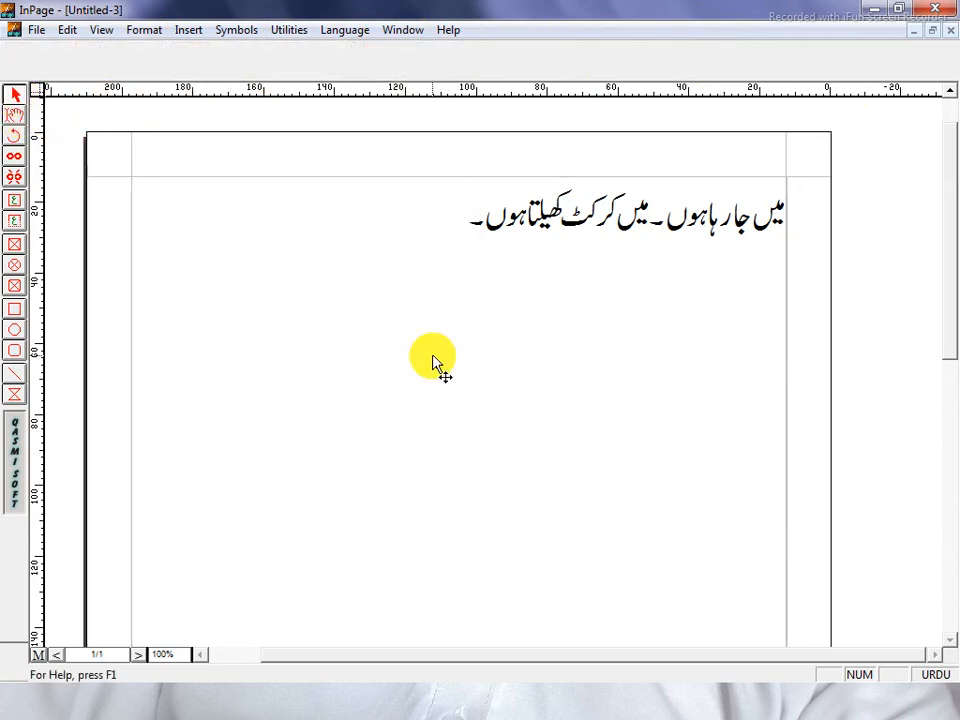
pyautogui.click(433, 362)
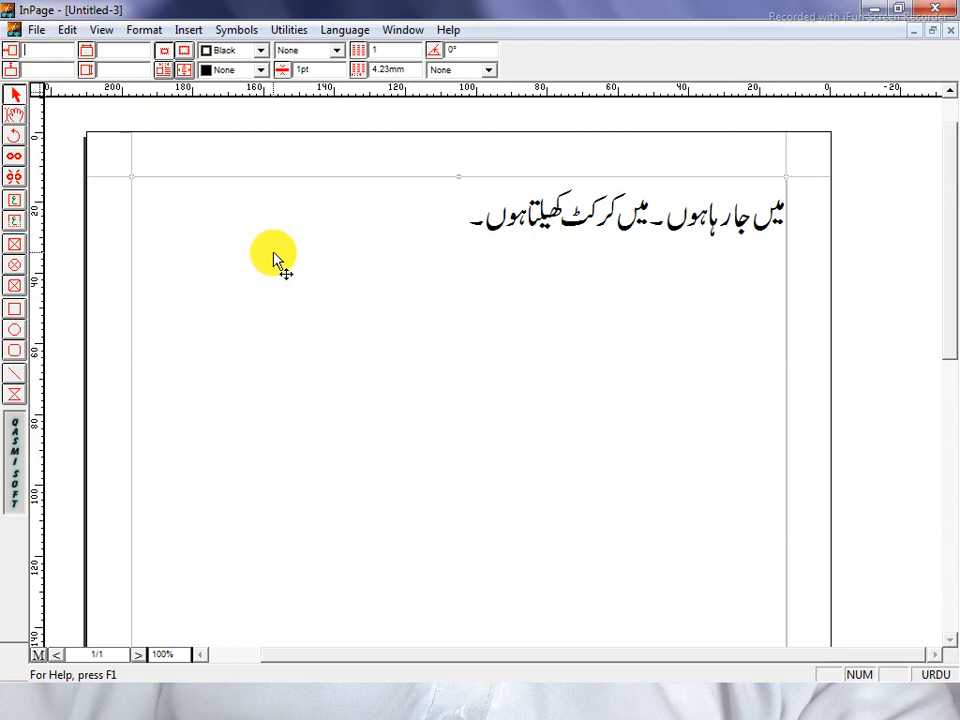
pyautogui.press('Return')
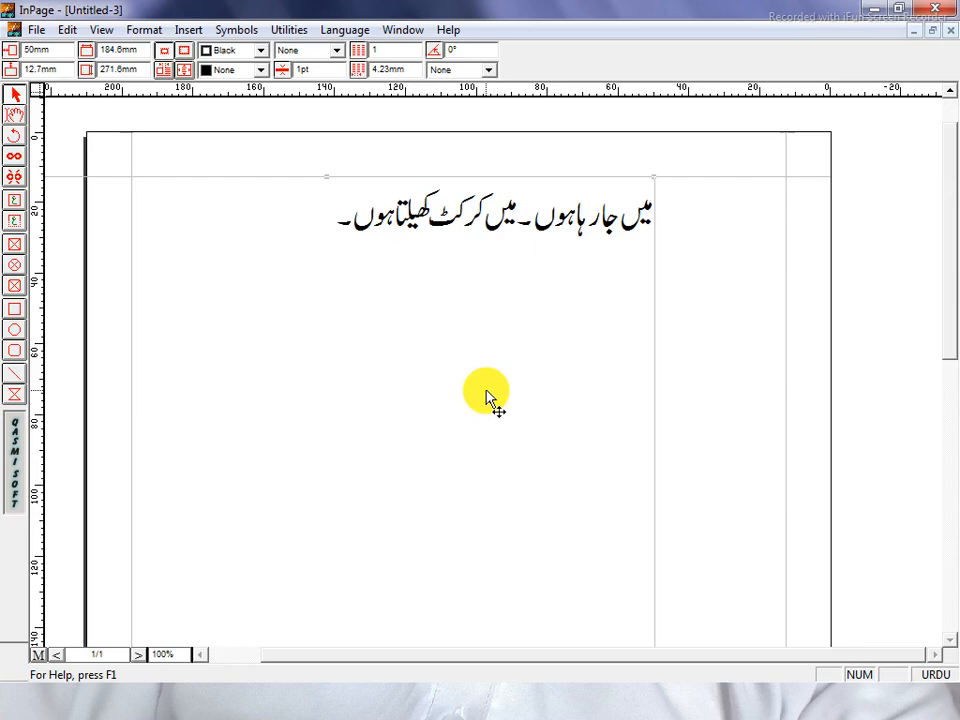
pyautogui.hotkey('ctrl', 'z')
pyautogui.click(40, 71)
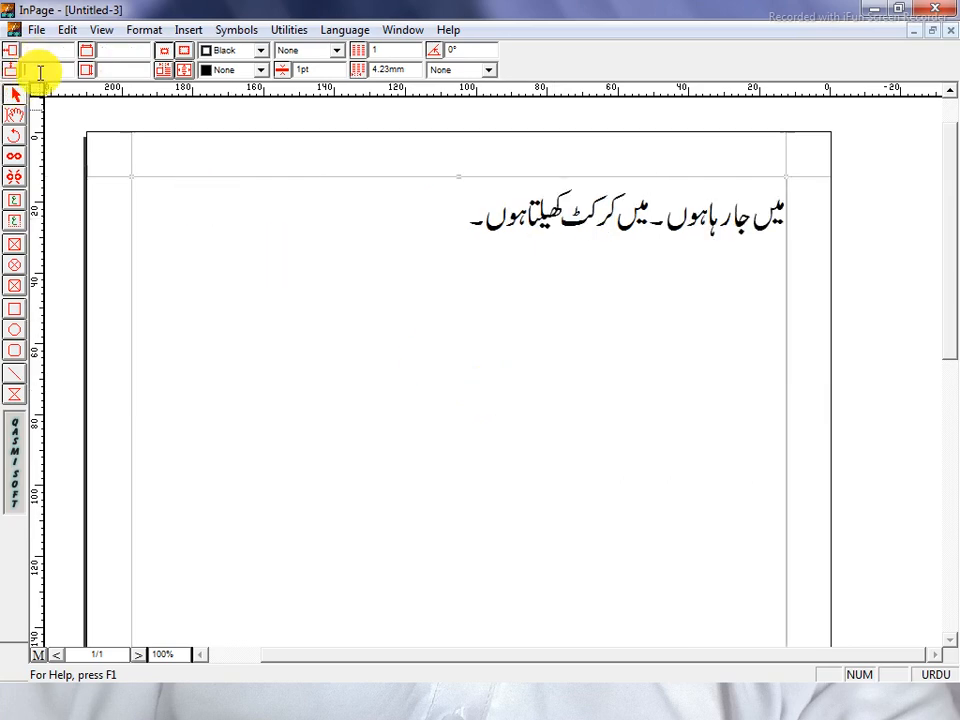
pyautogui.write('1')
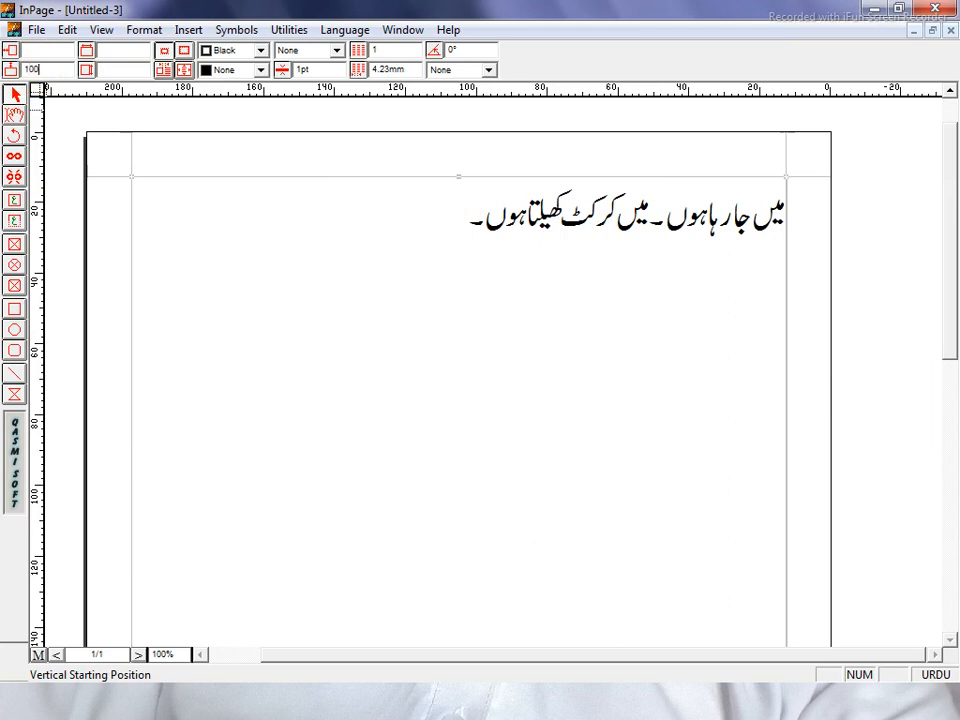
pyautogui.write('5')
pyautogui.press('Return')
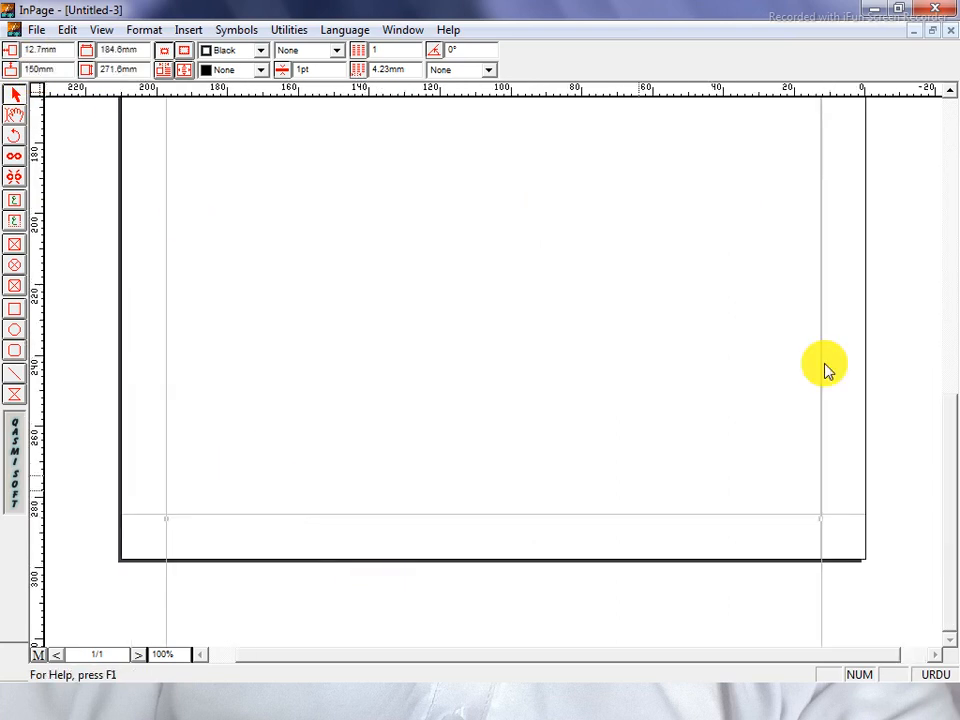
pyautogui.moveTo(957, 262); pyautogui.dragTo(957, 254)
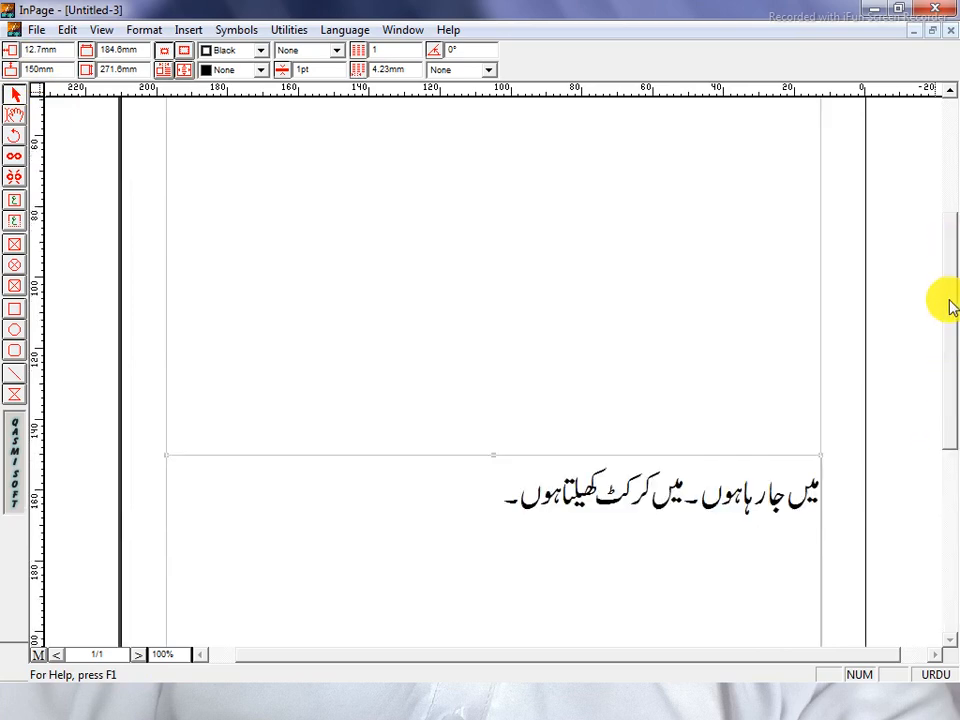
pyautogui.moveTo(950, 300); pyautogui.dragTo(950, 224)
pyautogui.moveTo(950, 362); pyautogui.dragTo(889, 437)
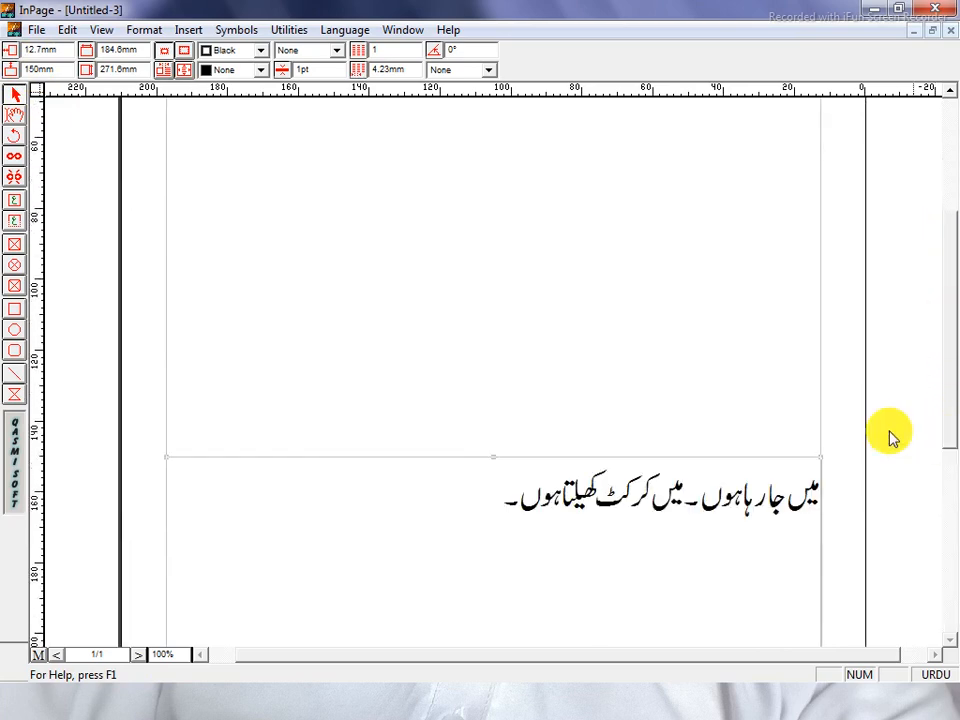
pyautogui.hotkey('ctrl', 'z')
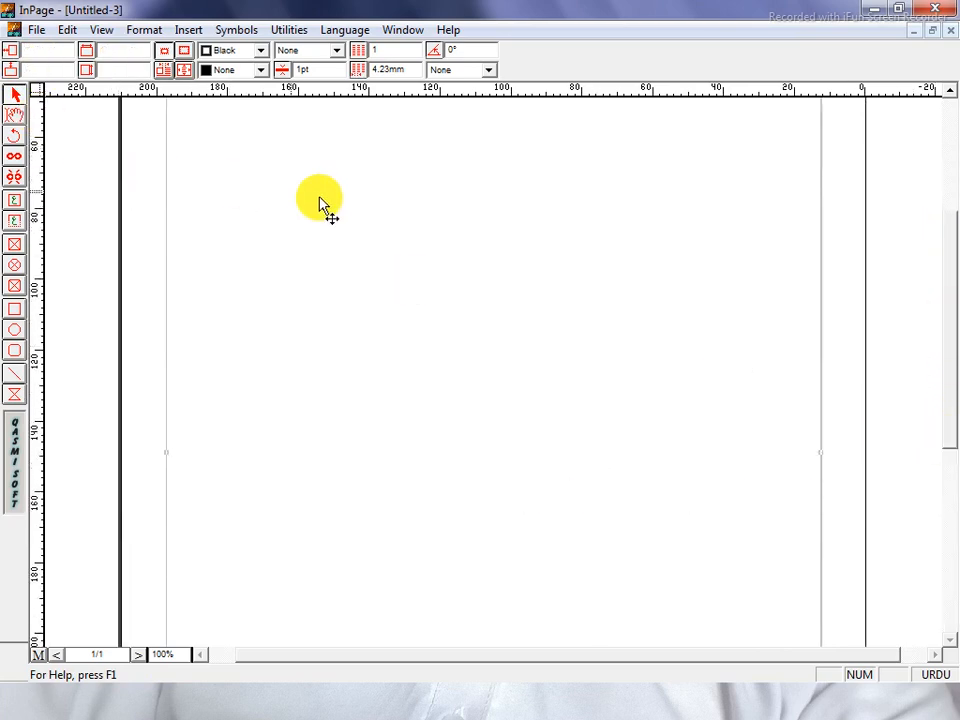
pyautogui.click(139, 54)
pyautogui.click(144, 72)
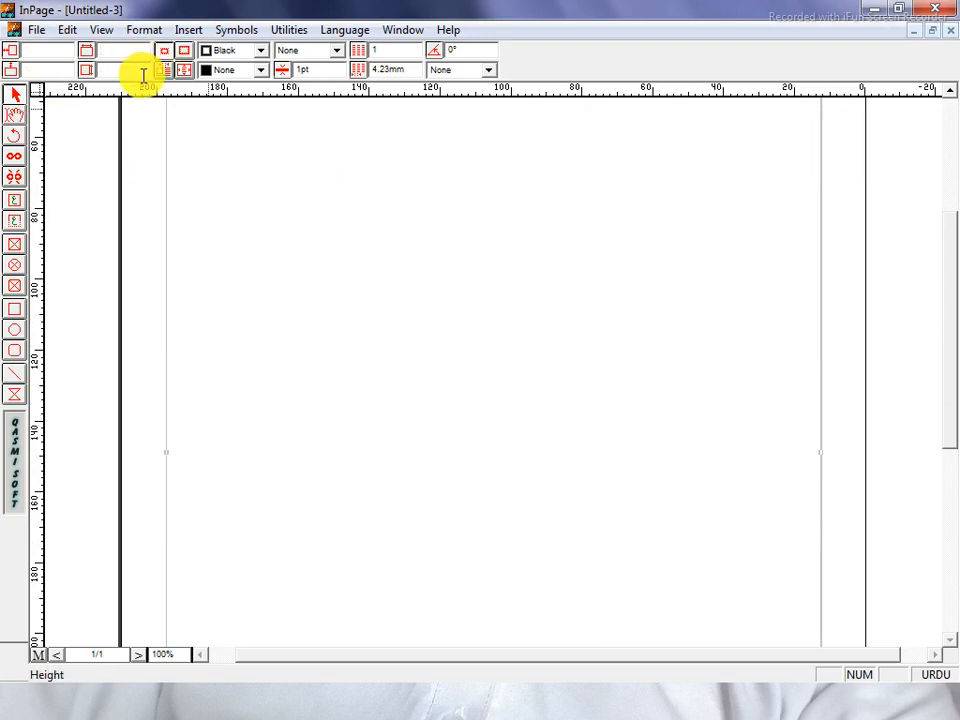
pyautogui.write('50')
pyautogui.press('Return')
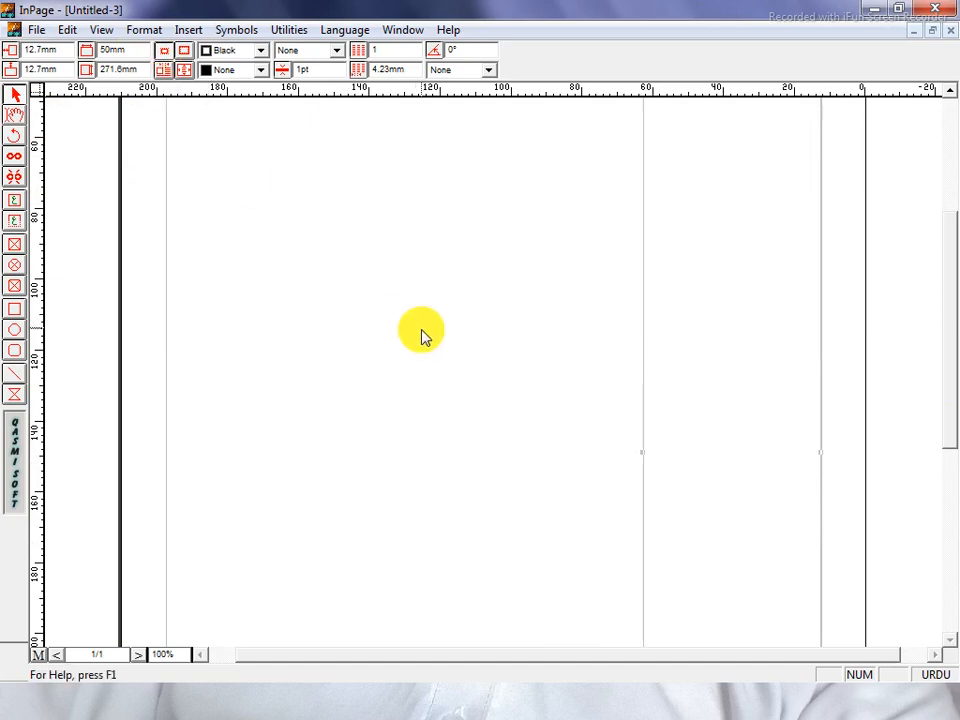
pyautogui.moveTo(956, 399); pyautogui.dragTo(956, 317)
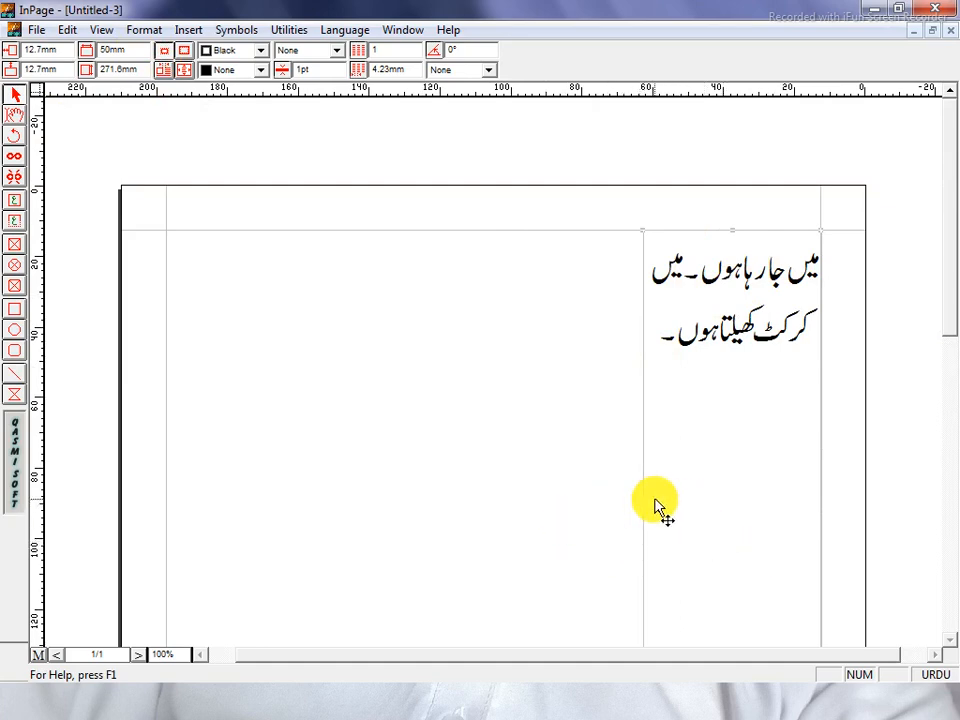
pyautogui.hotkey('ctrl', 'z')
pyautogui.click(125, 66)
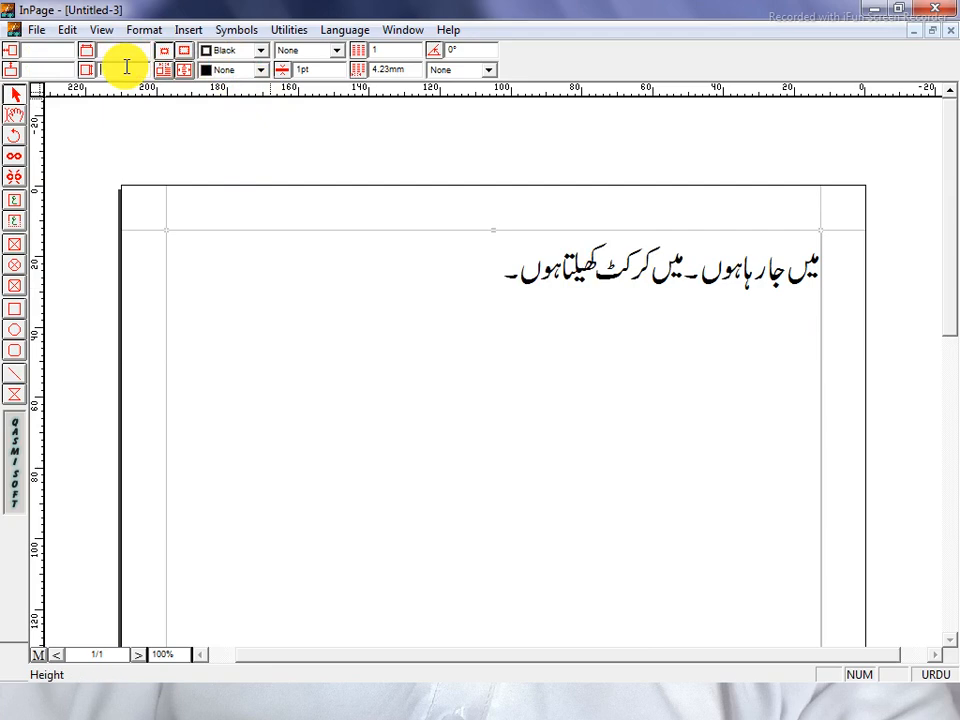
pyautogui.write('50')
pyautogui.press('Return')
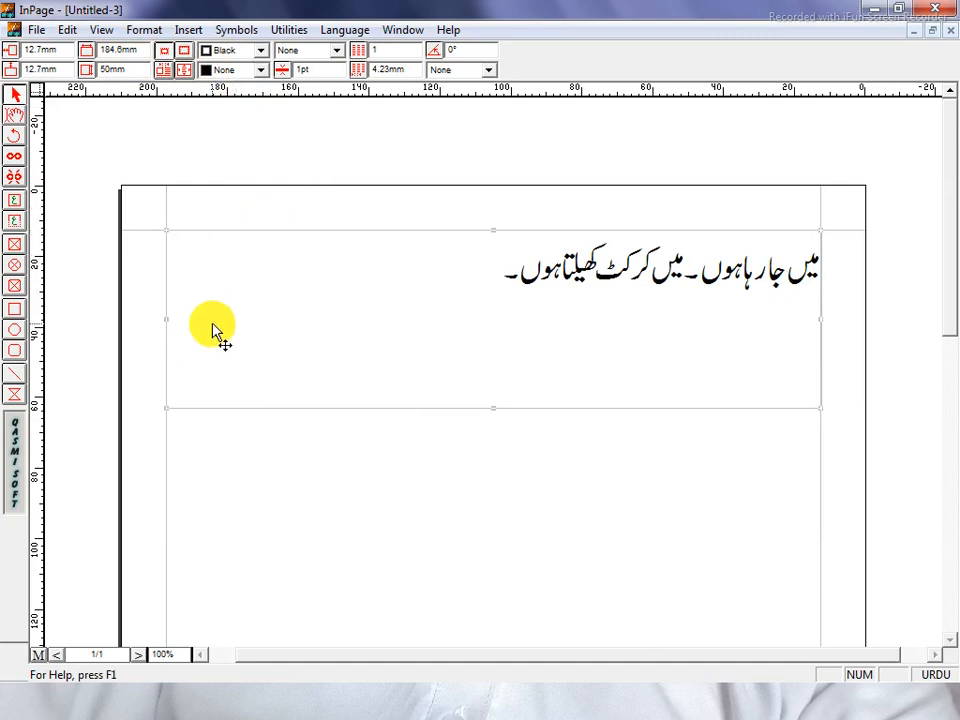
pyautogui.hotkey('ctrl', 'z')
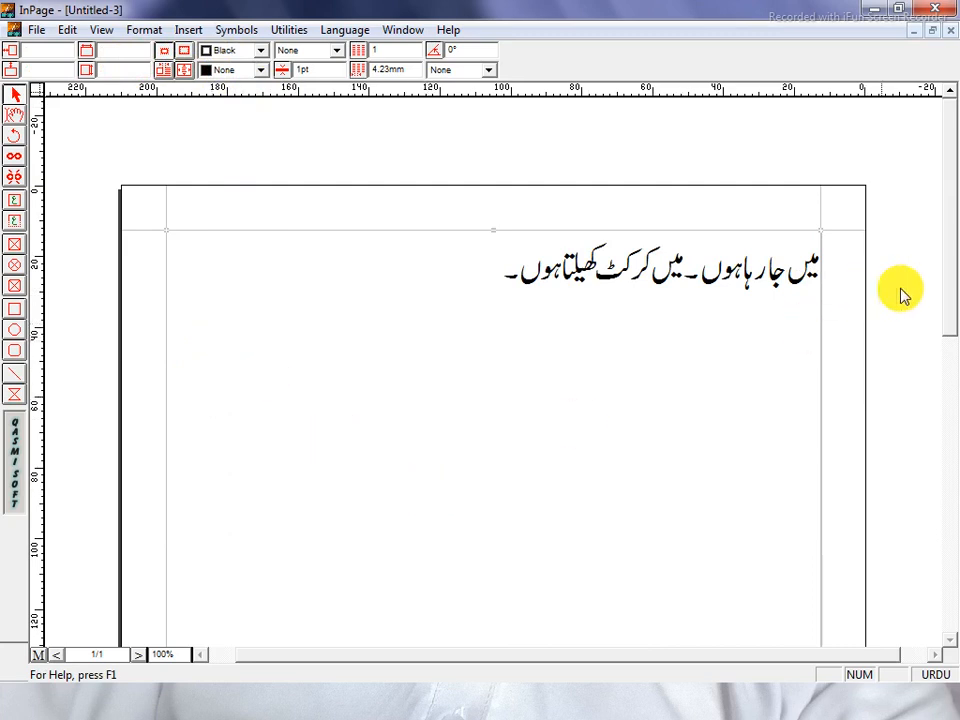
pyautogui.click(949, 392)
pyautogui.moveTo(949, 410); pyautogui.dragTo(949, 257)
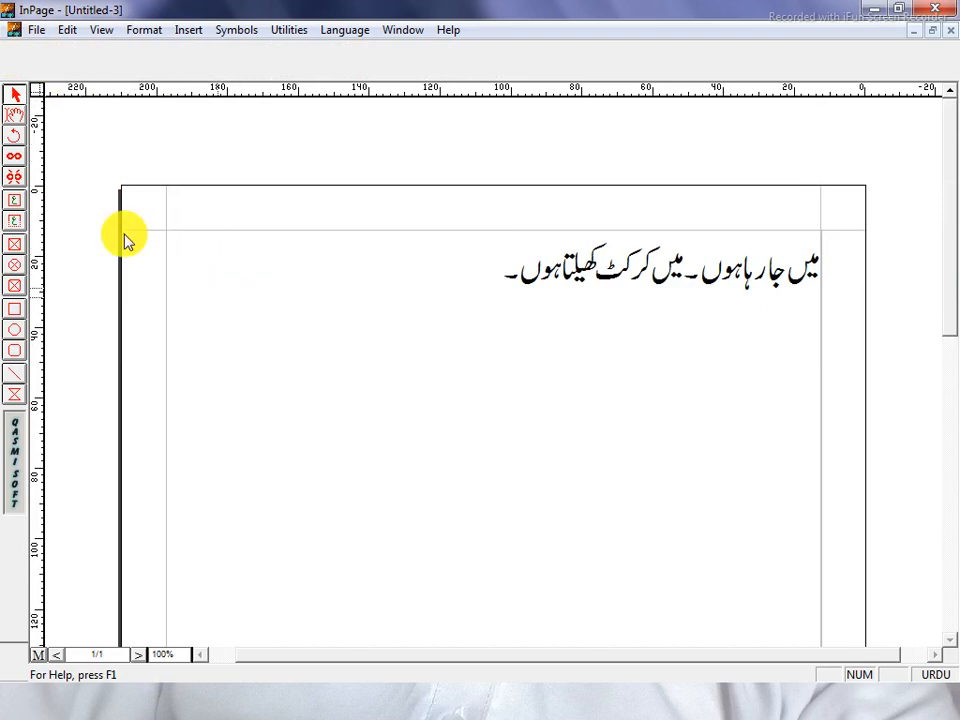
# Start a new A4 document from the File menu, then cancel it
pyautogui.click(14, 114)
pyautogui.click(319, 355)
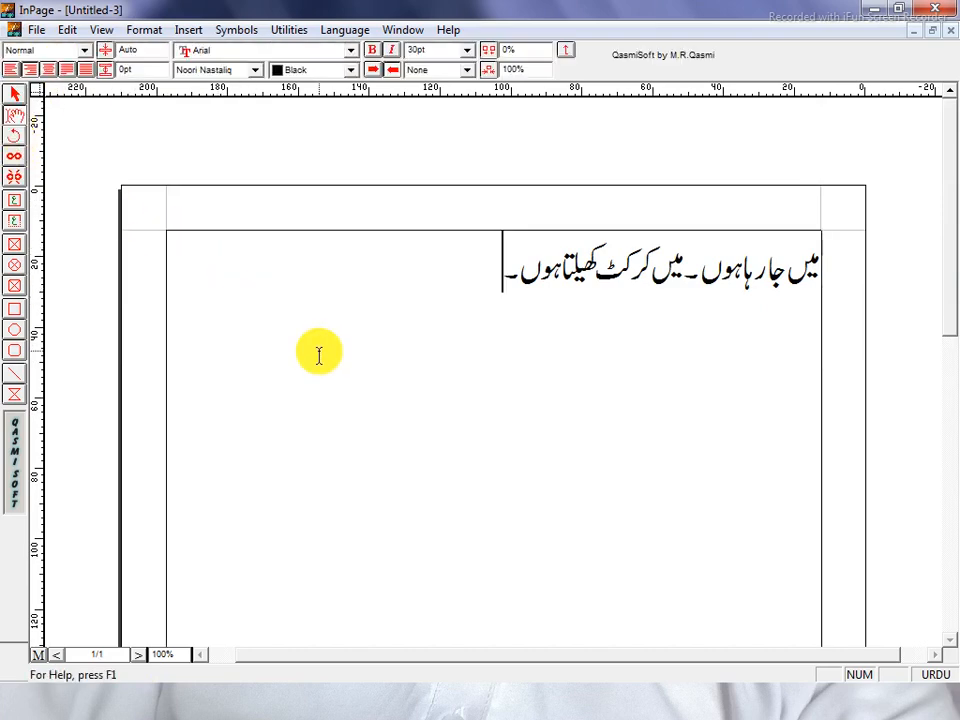
pyautogui.click(34, 29)
pyautogui.click(93, 55)
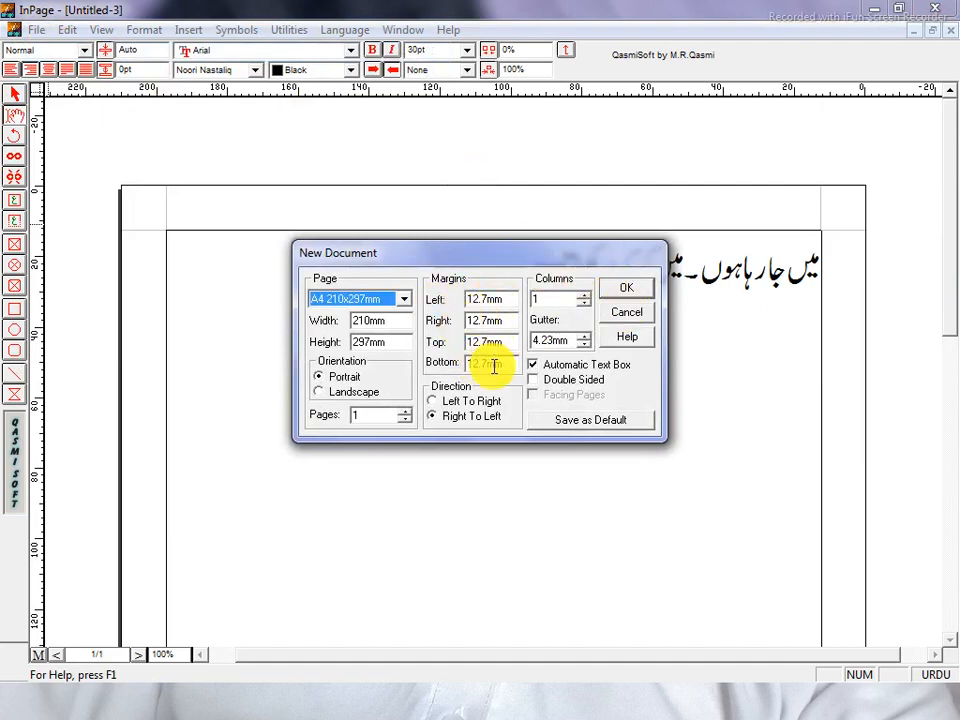
pyautogui.click(625, 293)
# Select the Urdu sentence's text frame as a whole object
pyautogui.moveTo(501, 294); pyautogui.dragTo(840, 257)
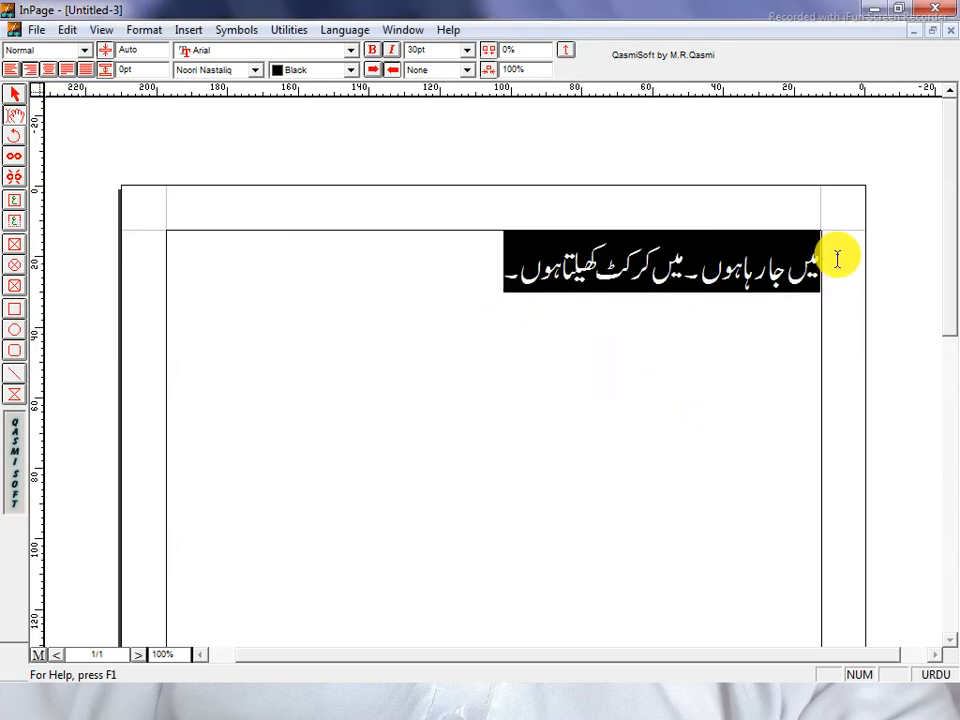
pyautogui.click(15, 94)
pyautogui.click(246, 306)
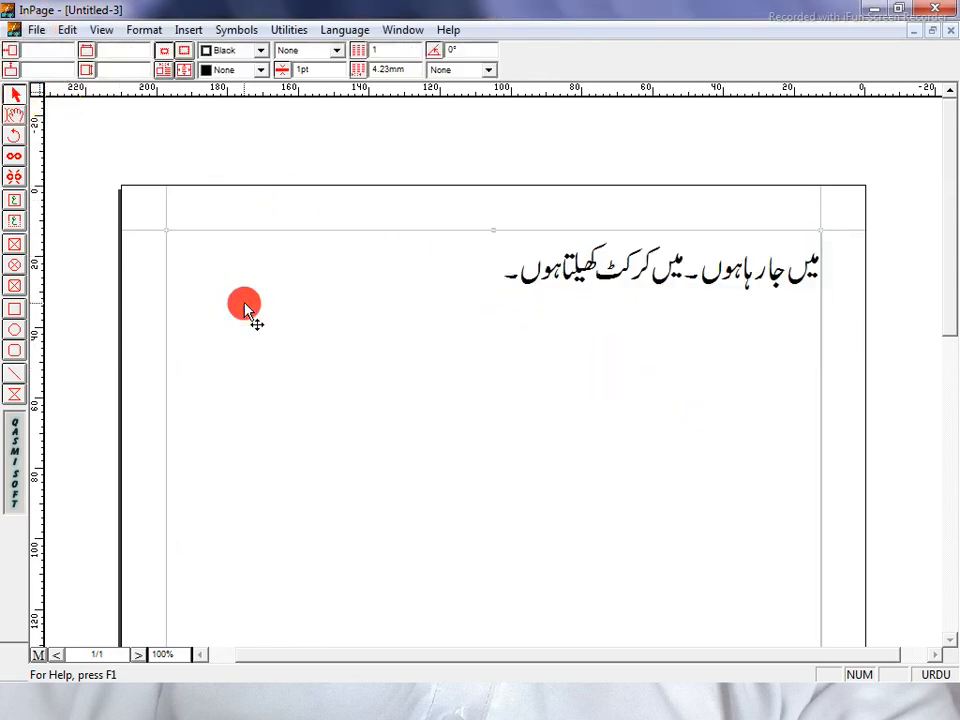
# Keep the frame's border colour Black and fill the frame with Yellow
pyautogui.click(232, 57)
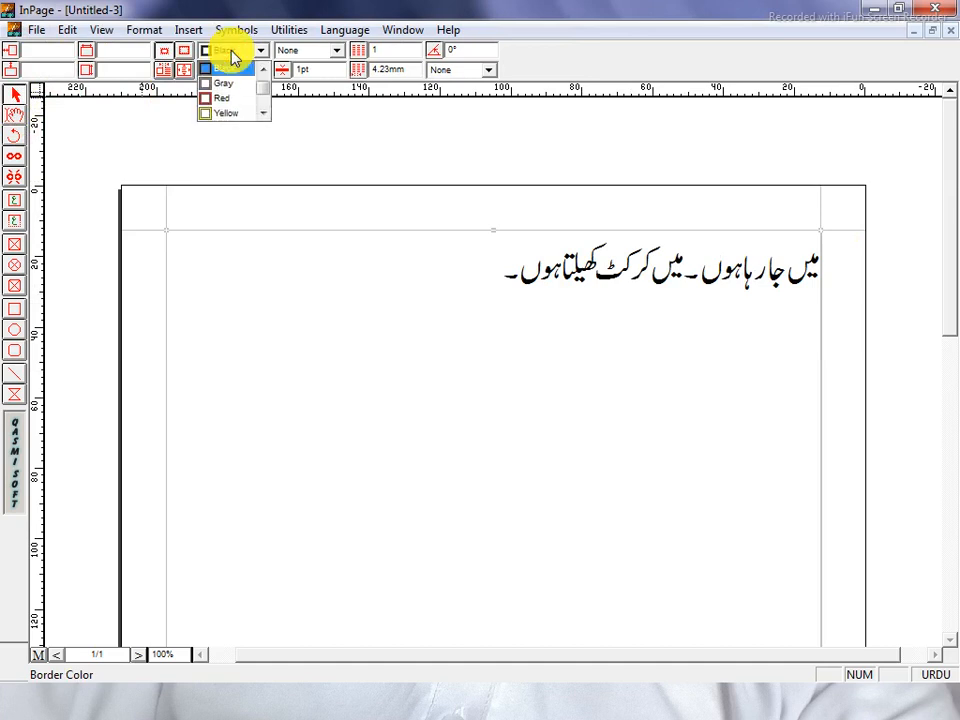
pyautogui.click(273, 144)
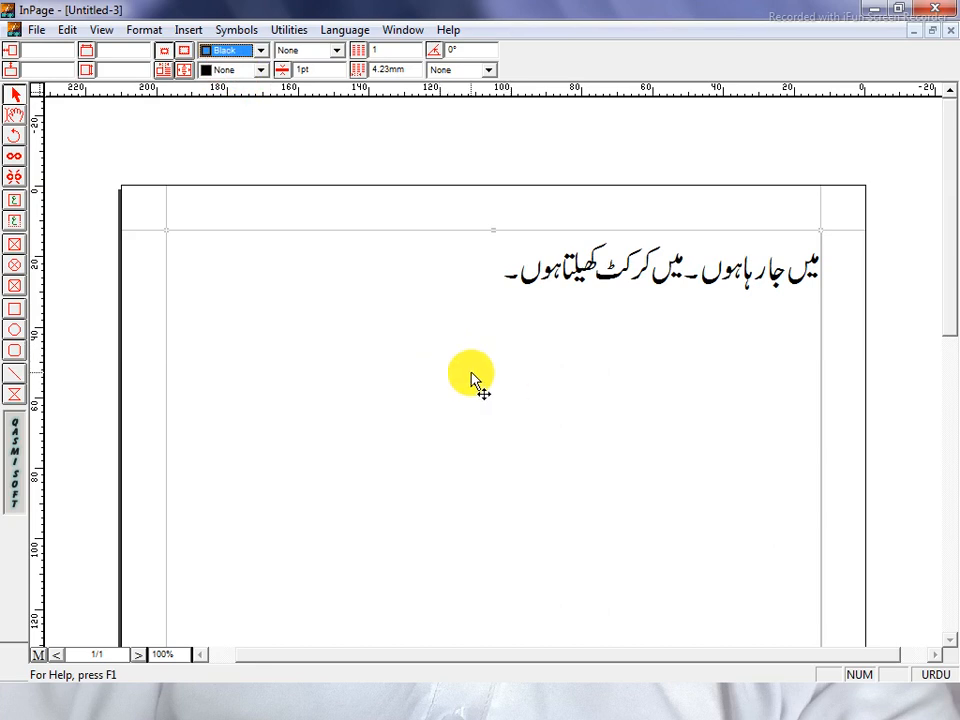
pyautogui.click(255, 69)
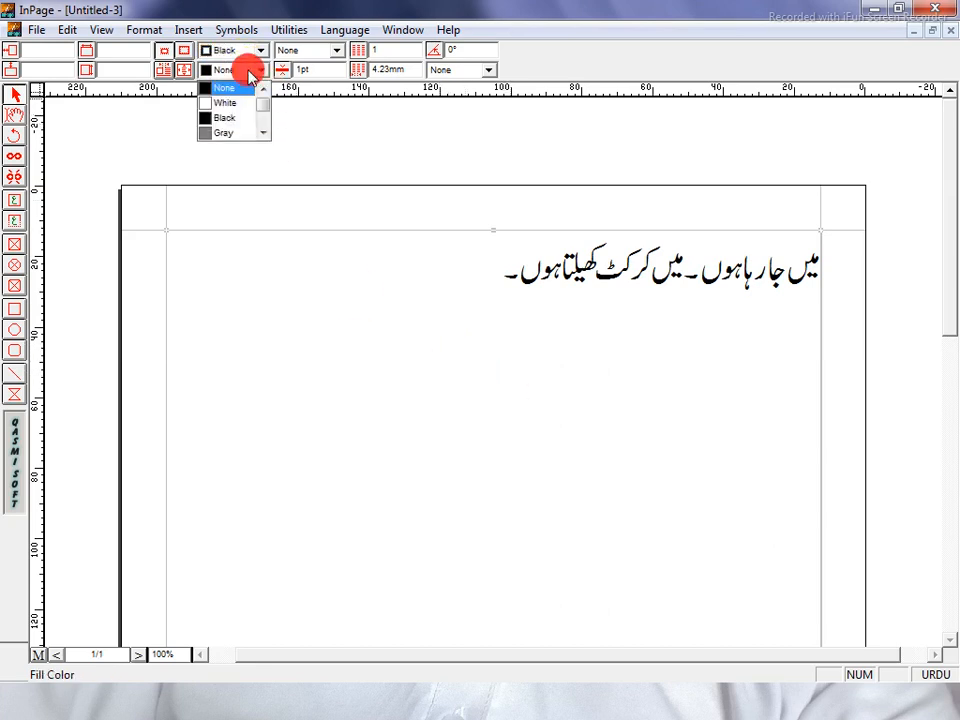
pyautogui.click(263, 132)
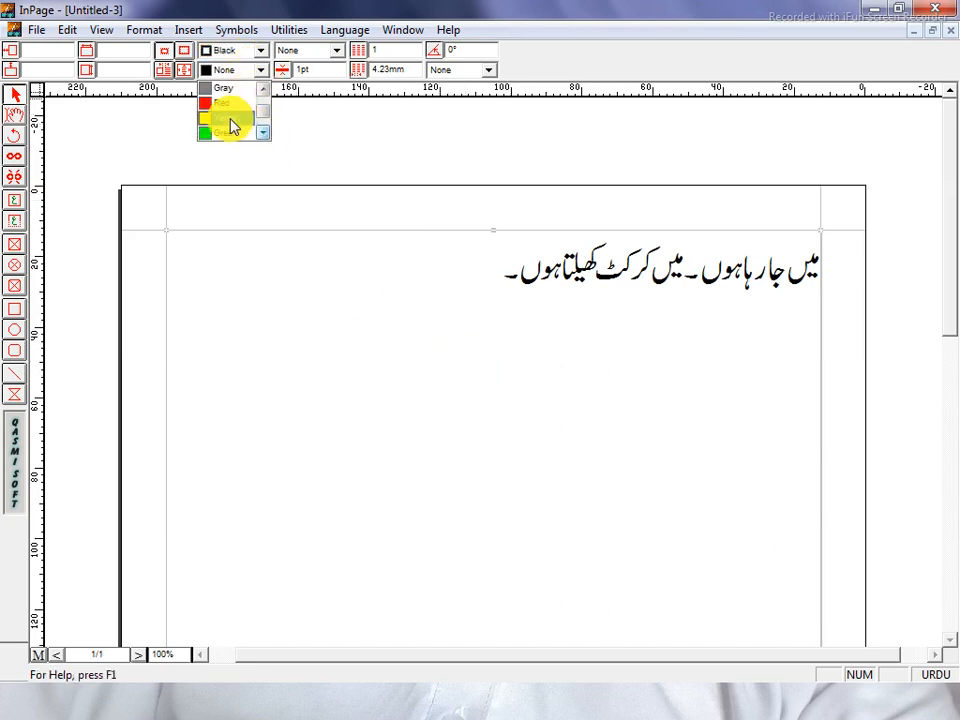
pyautogui.click(230, 118)
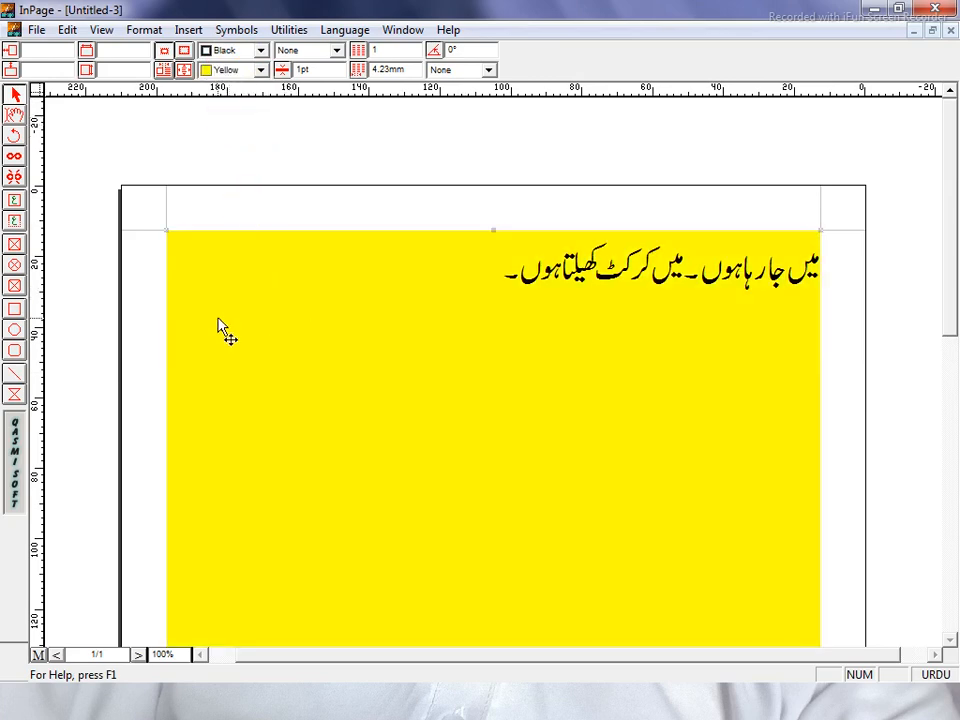
# Try Green, Blue and Magenta fills, then set the frame fill to White
pyautogui.click(258, 69)
pyautogui.click(238, 111)
pyautogui.click(250, 70)
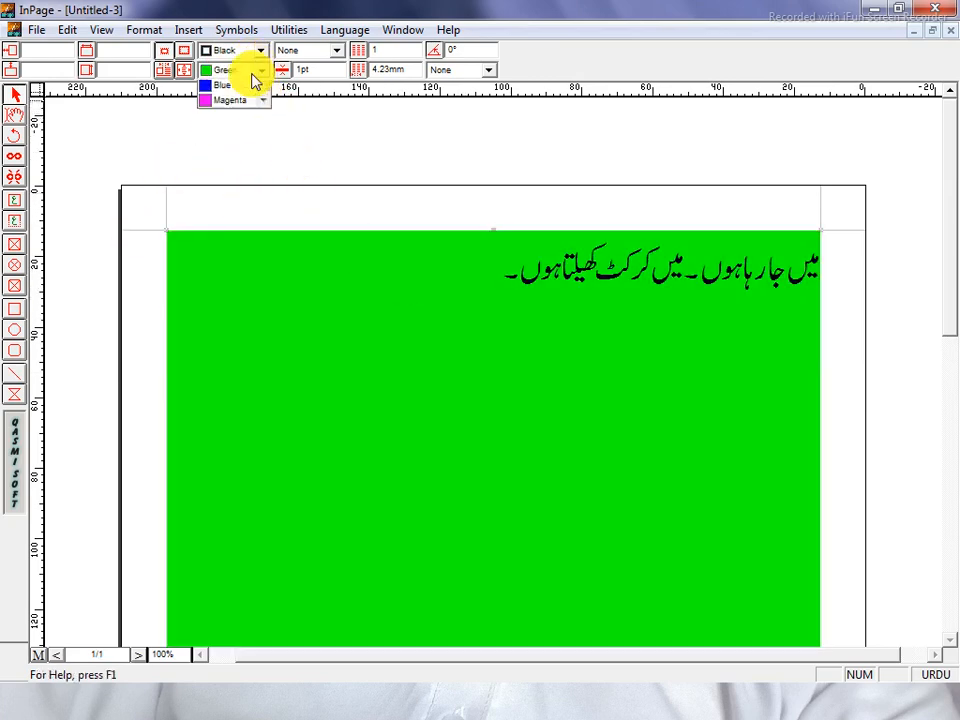
pyautogui.click(240, 121)
pyautogui.click(260, 70)
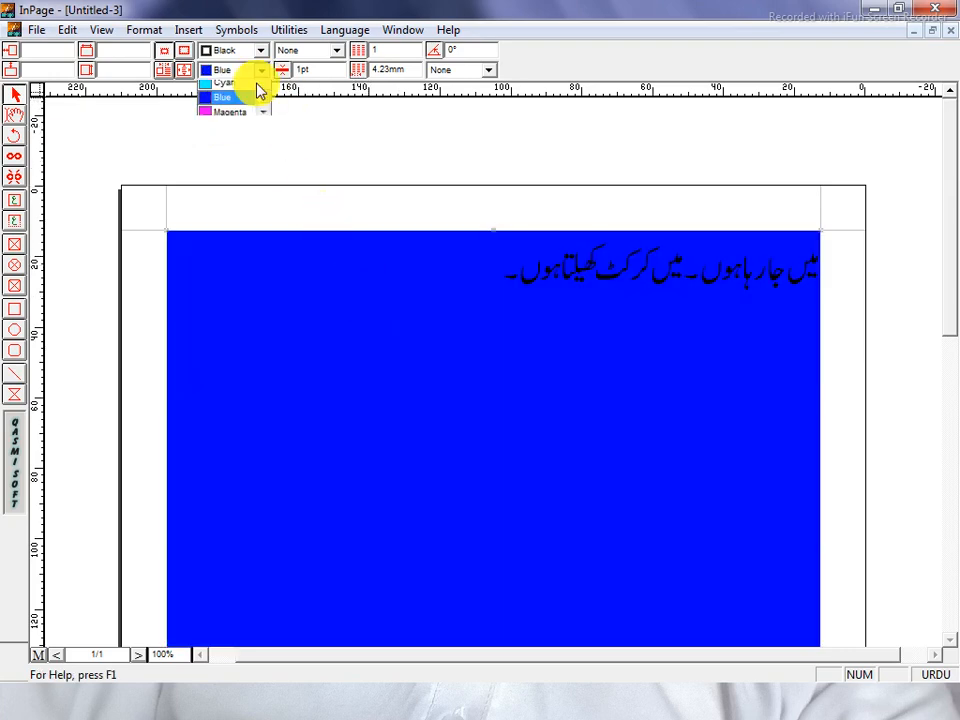
pyautogui.click(236, 137)
pyautogui.click(260, 70)
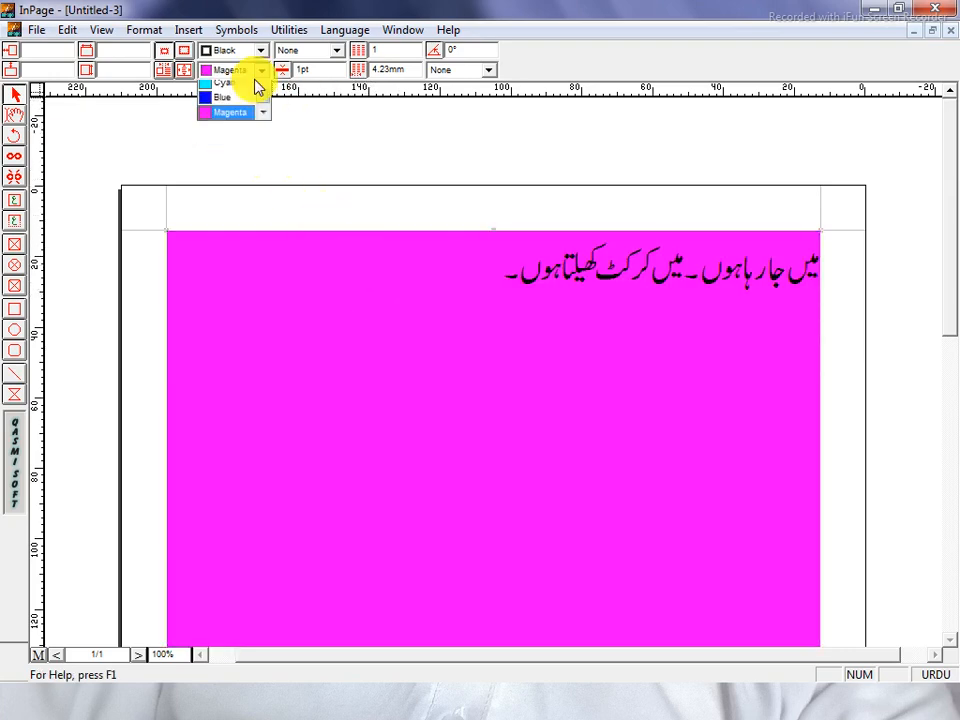
pyautogui.scroll(3, 249, 90)
pyautogui.click(229, 103)
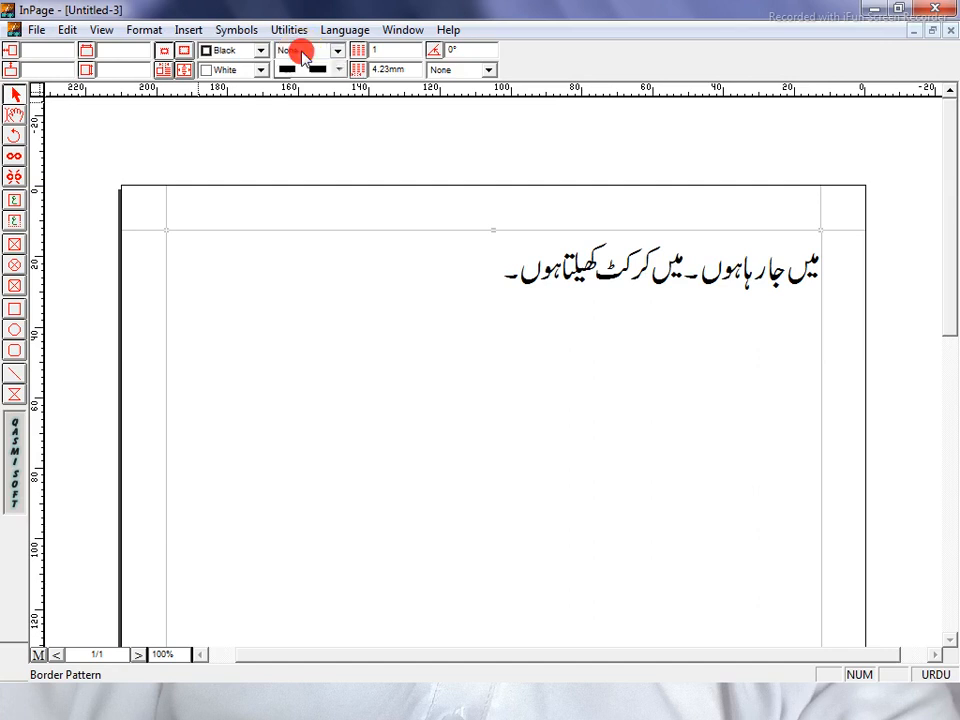
# Give the text frame's border a diamond pattern
pyautogui.click(302, 62)
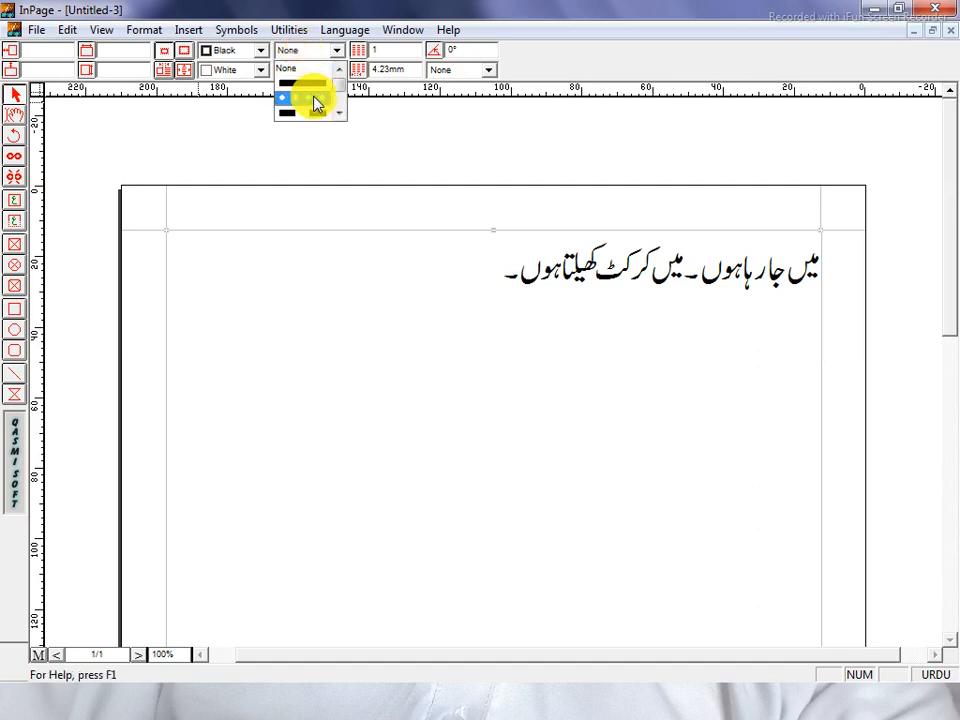
pyautogui.click(338, 114)
pyautogui.click(338, 114)
pyautogui.click(338, 114)
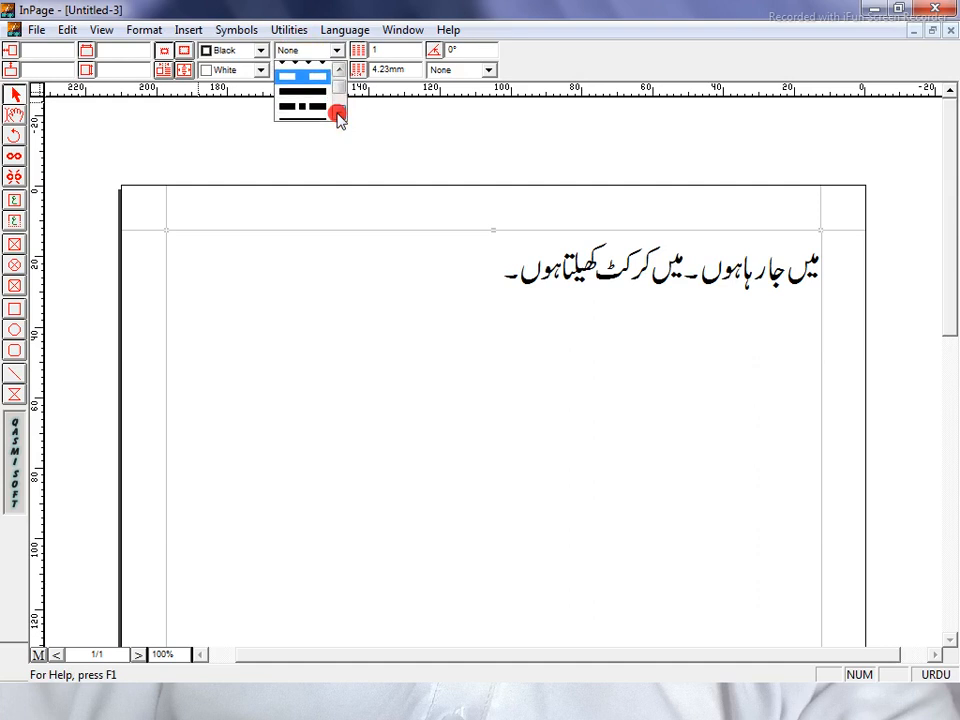
pyautogui.click(338, 114)
pyautogui.click(338, 114)
pyautogui.click(338, 114)
pyautogui.click(338, 114)
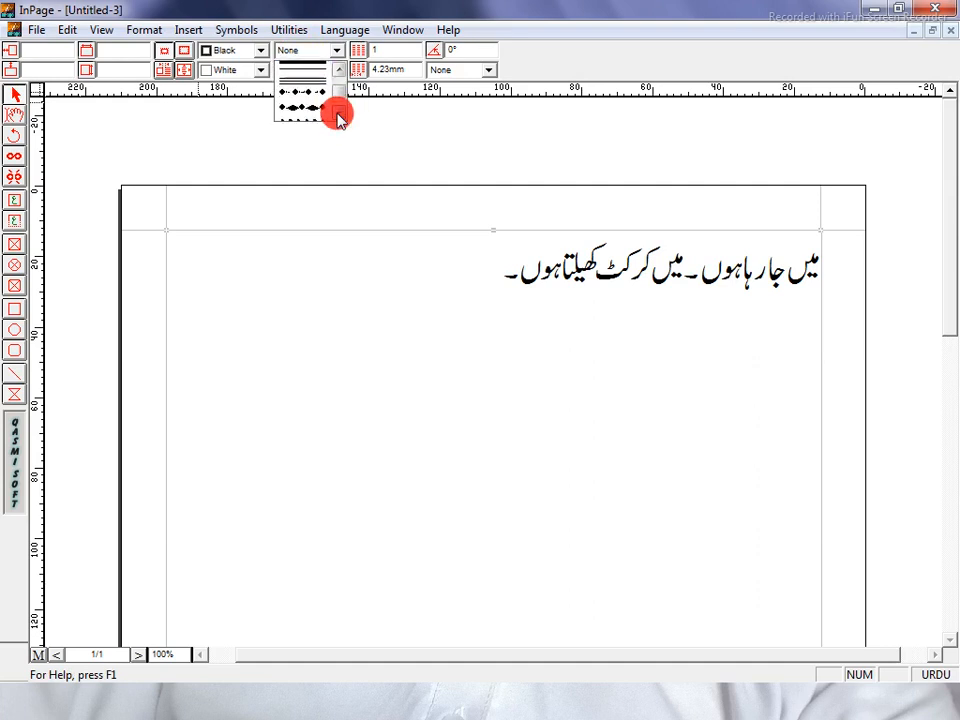
pyautogui.click(338, 114)
pyautogui.click(338, 114)
pyautogui.click(338, 114)
pyautogui.click(339, 71)
pyautogui.click(339, 71)
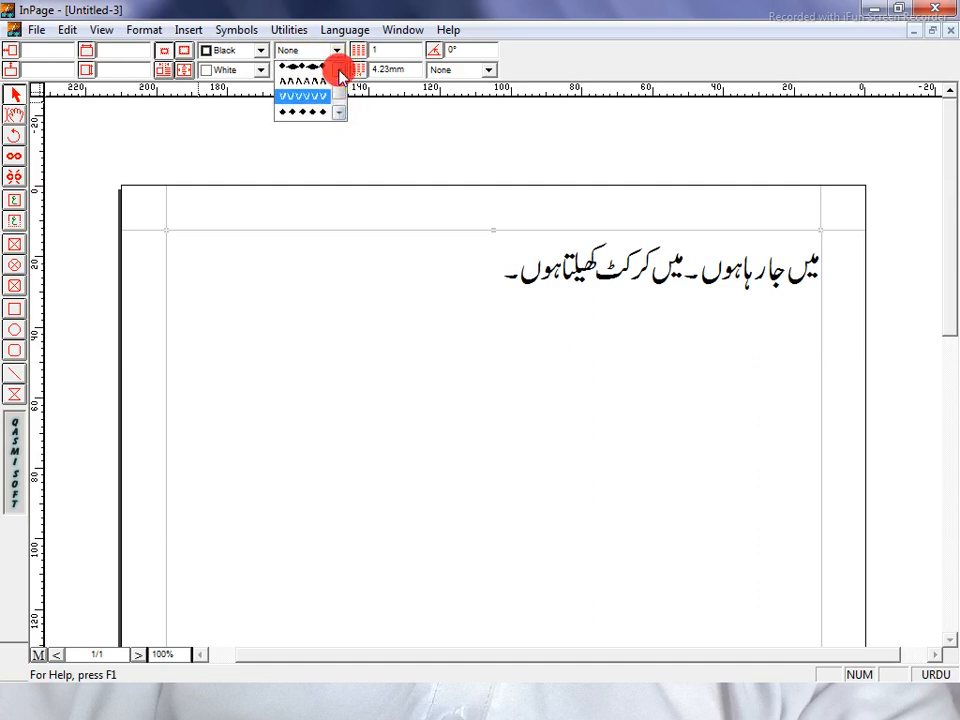
pyautogui.click(339, 71)
pyautogui.click(309, 89)
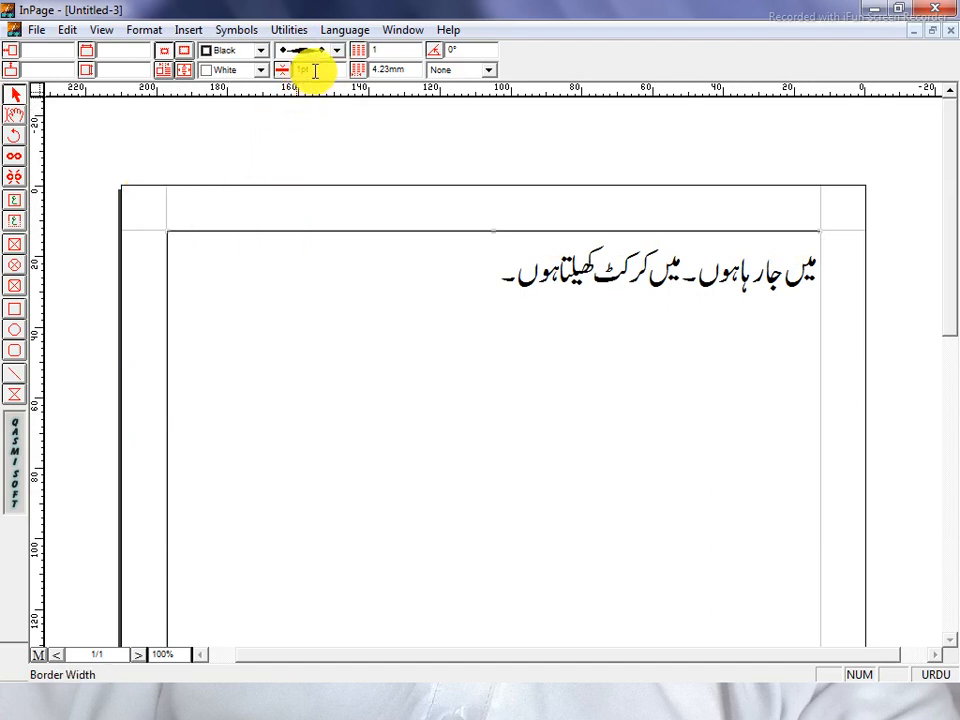
# Thicken the diamond border to 7pt, trying 3pt and 5pt along the way
pyautogui.moveTo(315, 71); pyautogui.dragTo(279, 71)
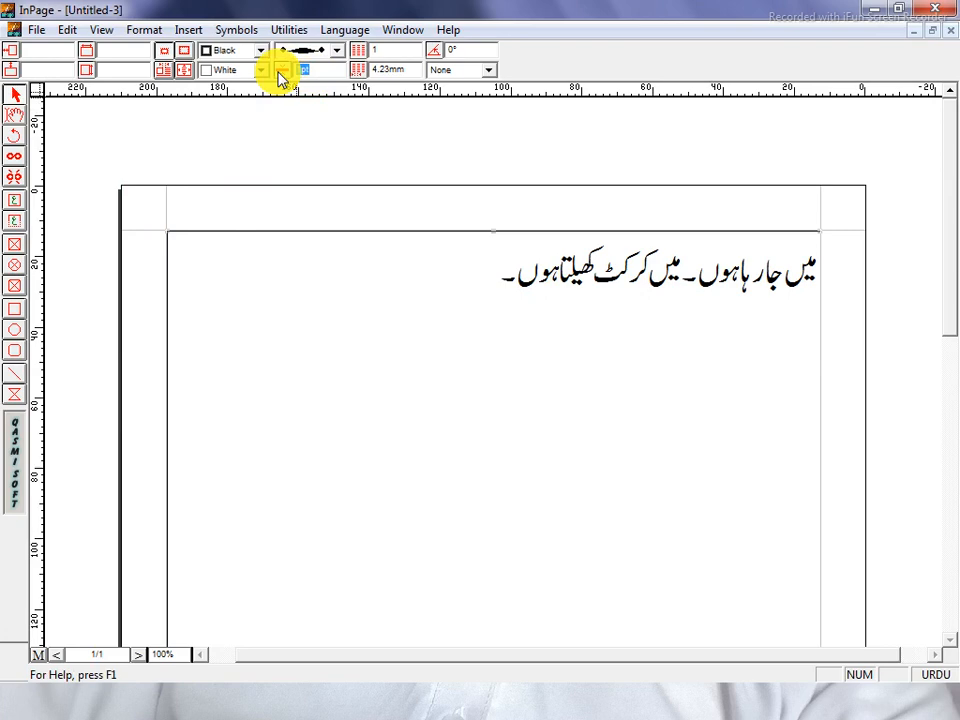
pyautogui.write('3')
pyautogui.press('Return')
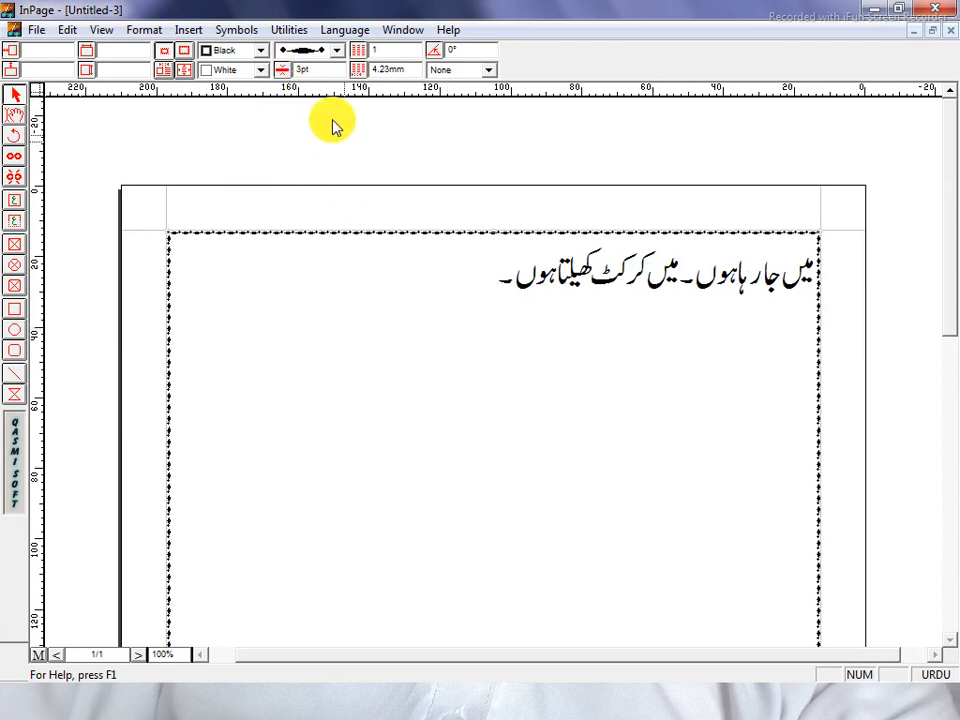
pyautogui.moveTo(336, 71); pyautogui.dragTo(279, 71)
pyautogui.write('5')
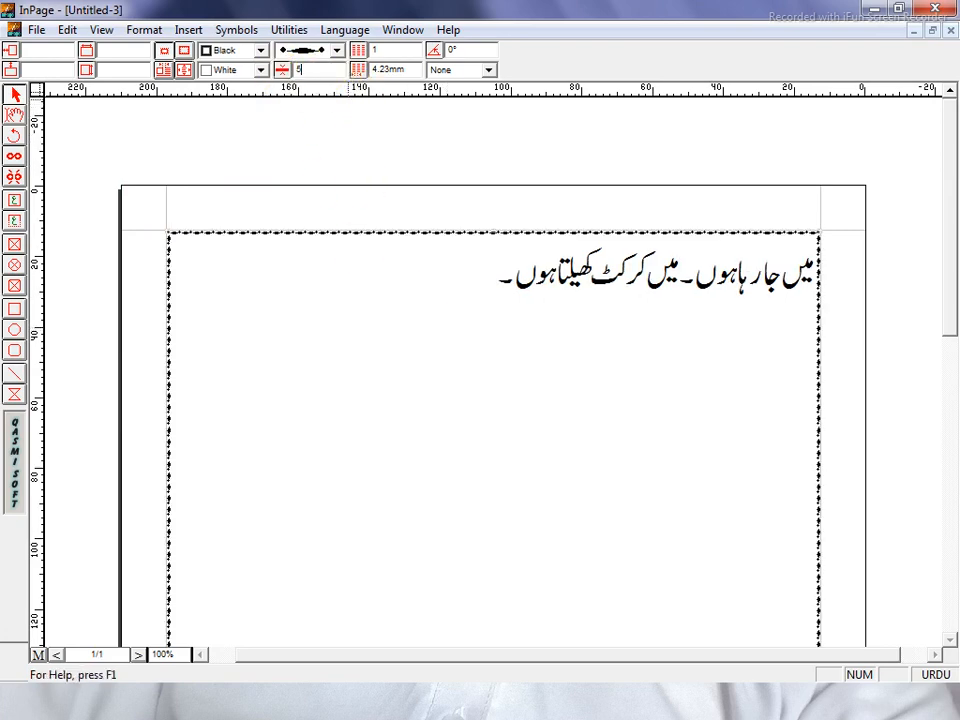
pyautogui.press('Return')
pyautogui.moveTo(320, 71); pyautogui.dragTo(273, 73)
pyautogui.write('7')
pyautogui.press('Return')
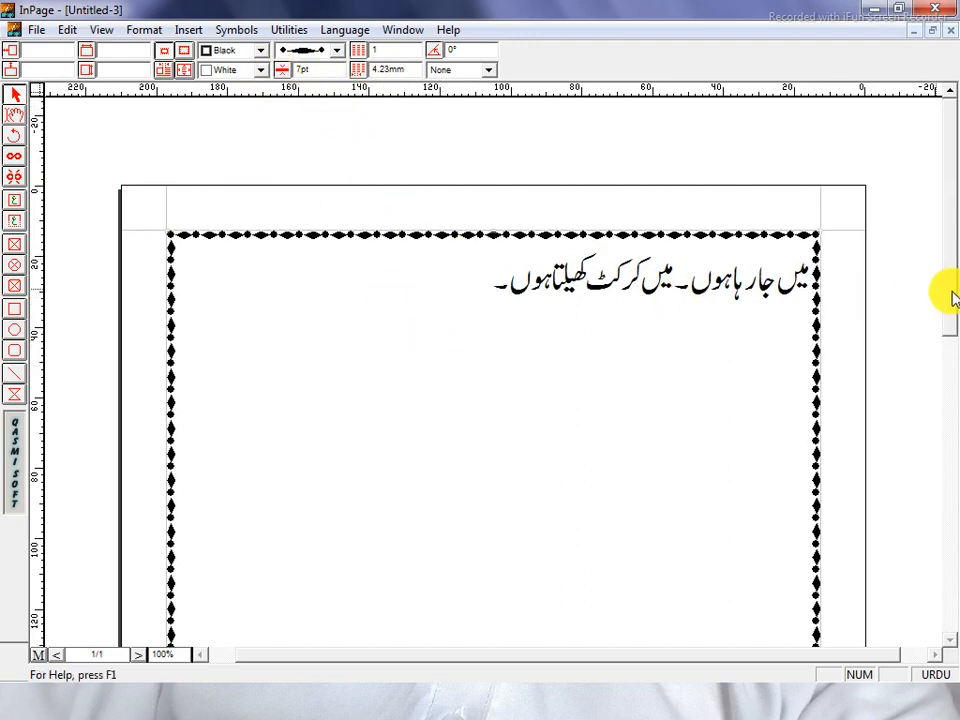
pyautogui.moveTo(943, 296); pyautogui.dragTo(950, 400)
pyautogui.scroll(5, 874, 176)
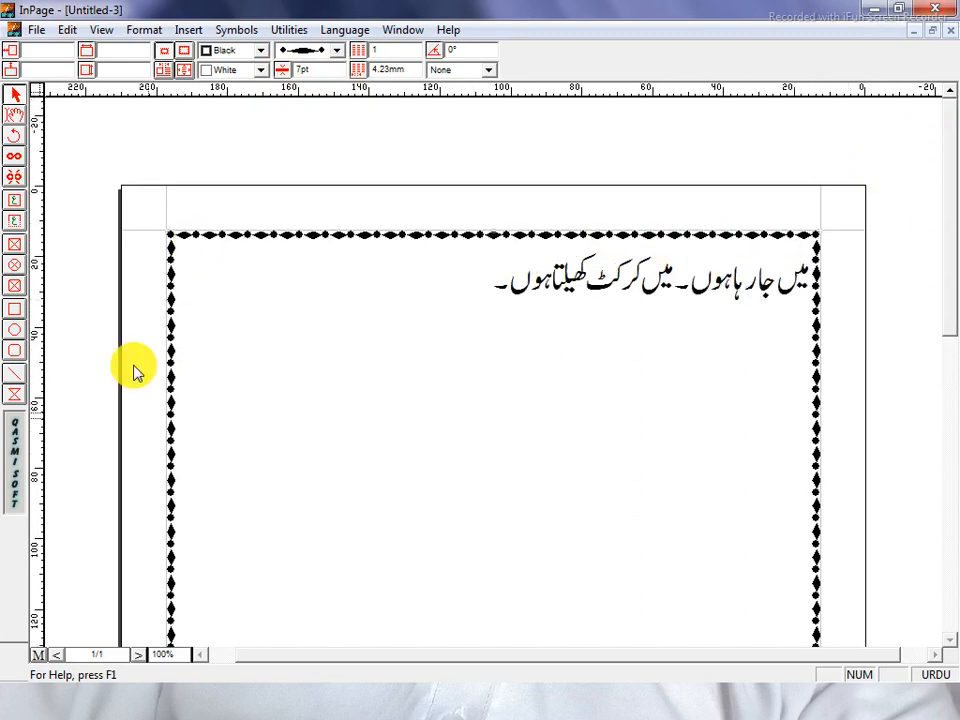
# Try Gray, Red, Yellow and Cyan border colours, then make the border Blue
pyautogui.click(249, 53)
pyautogui.click(240, 92)
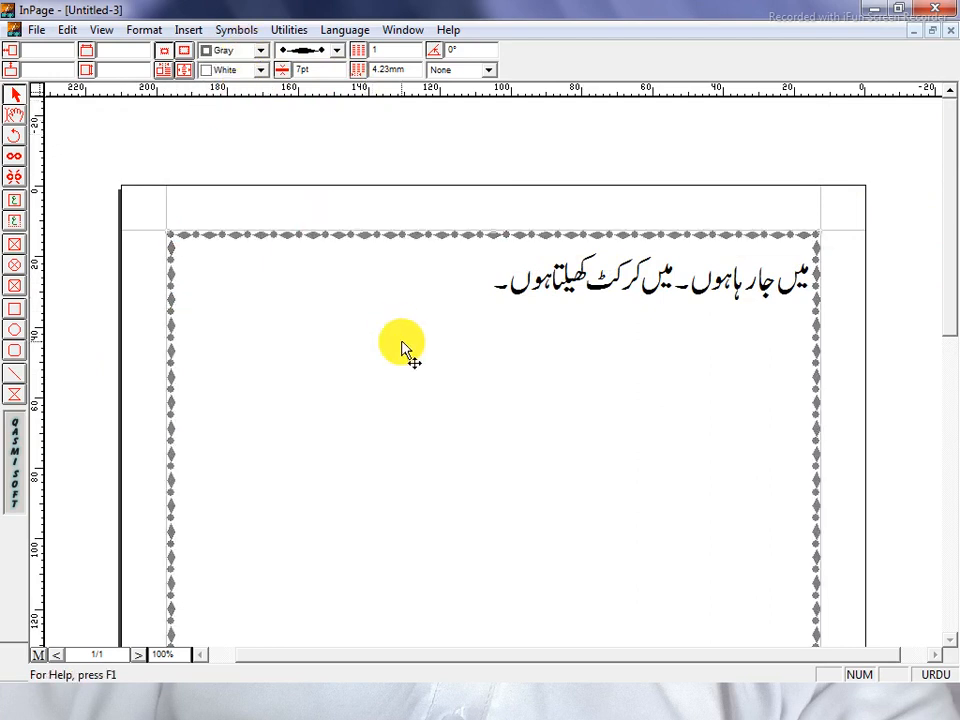
pyautogui.click(249, 53)
pyautogui.click(240, 73)
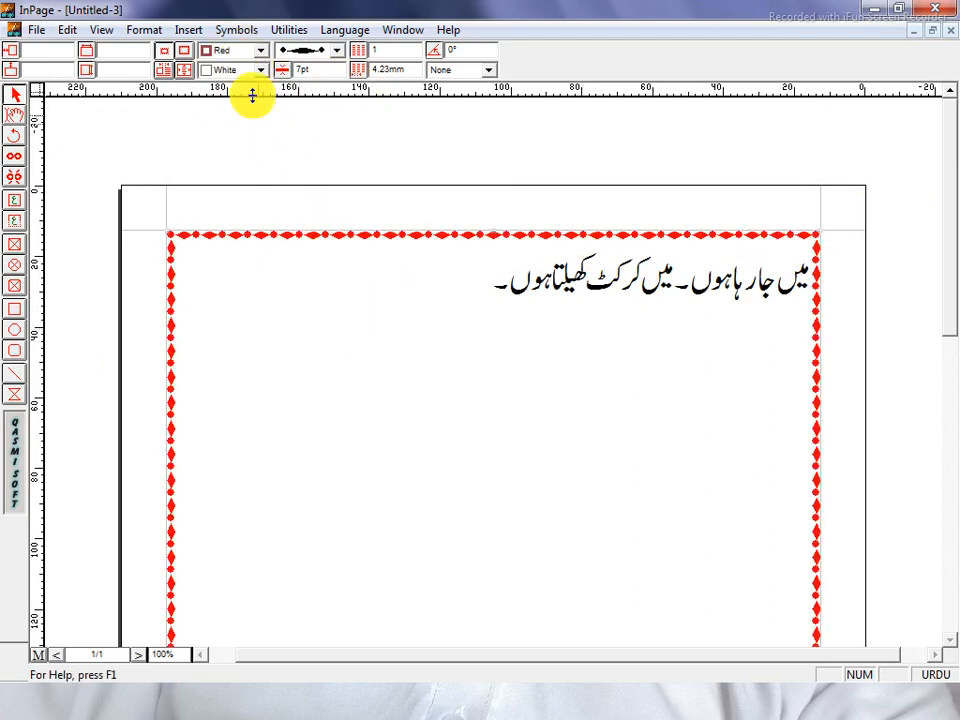
pyautogui.click(249, 52)
pyautogui.click(249, 86)
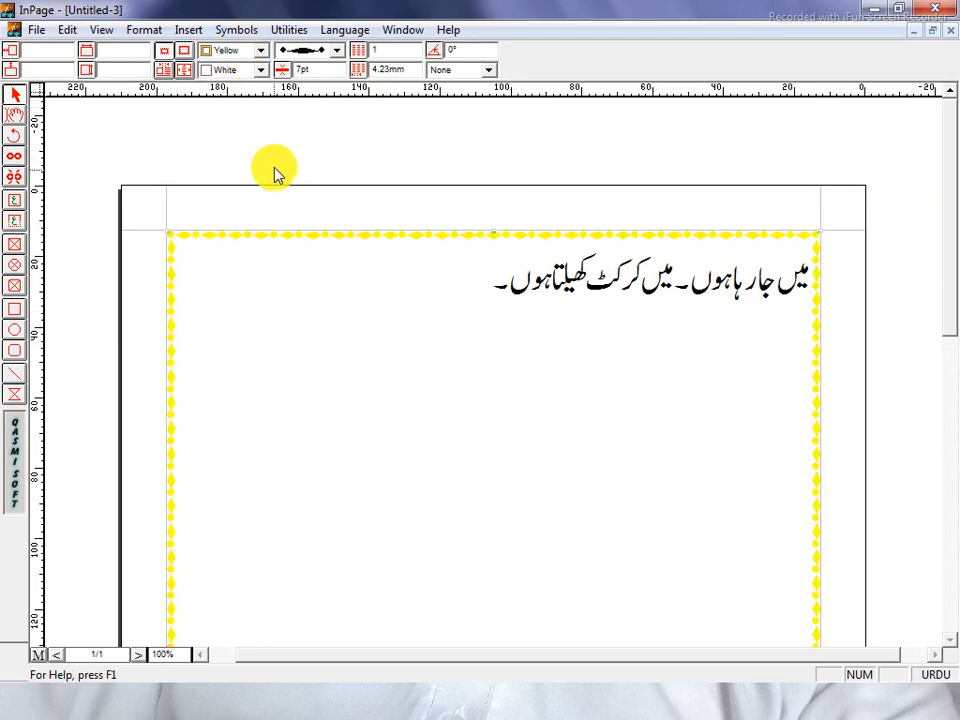
pyautogui.click(251, 54)
pyautogui.click(249, 98)
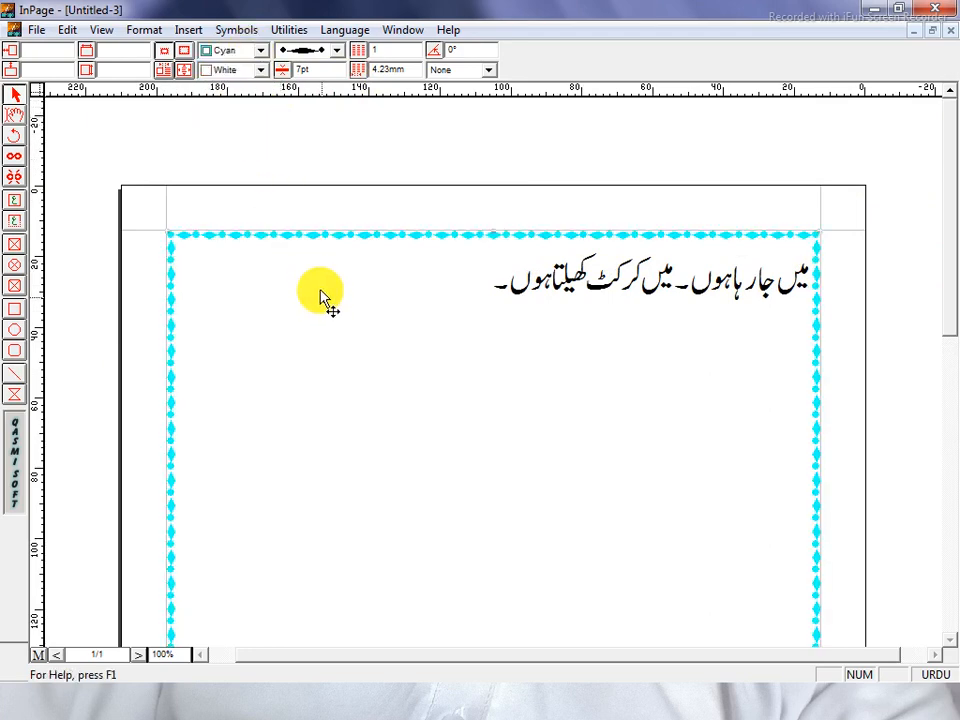
pyautogui.click(246, 53)
pyautogui.click(232, 98)
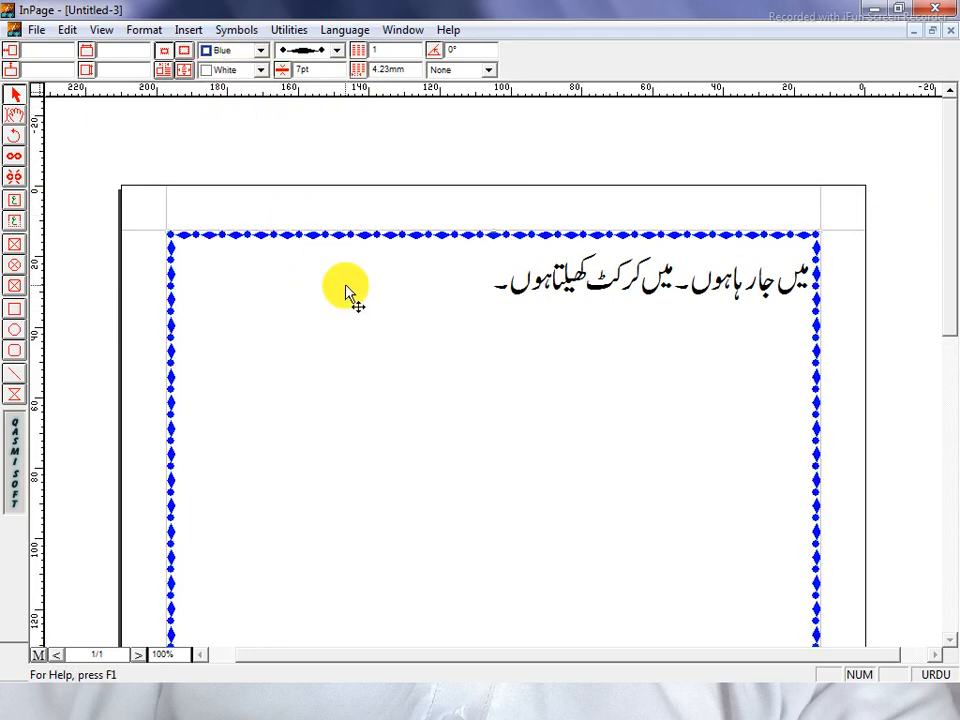
pyautogui.moveTo(947, 296); pyautogui.dragTo(949, 261)
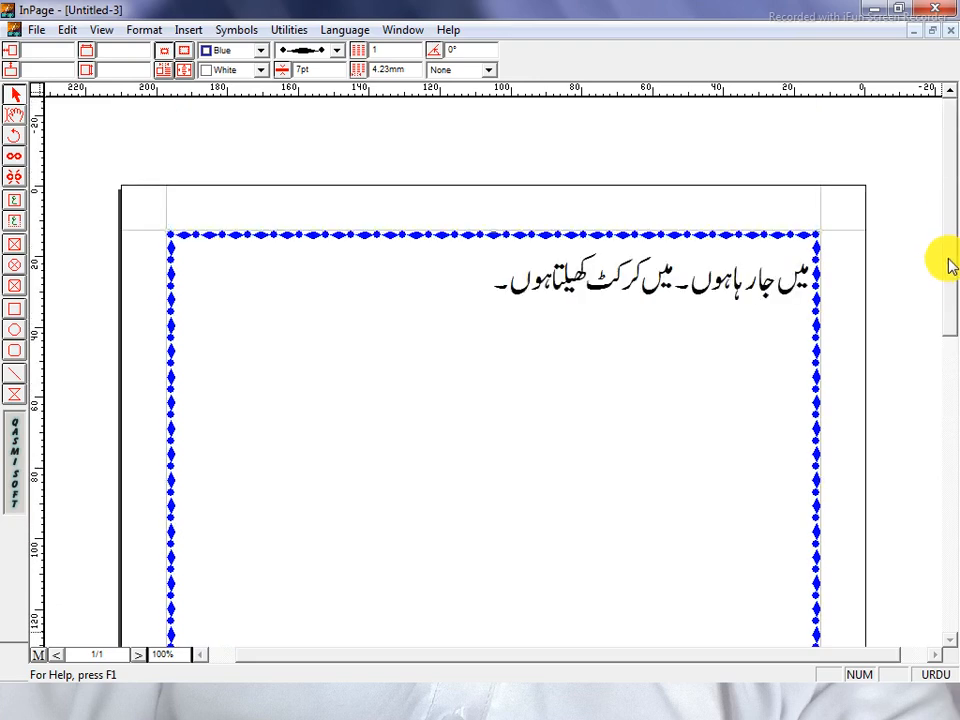
# Zoom the page to 50% and select the whole sample Urdu sentence in the frame
pyautogui.click(17, 120)
pyautogui.click(420, 341)
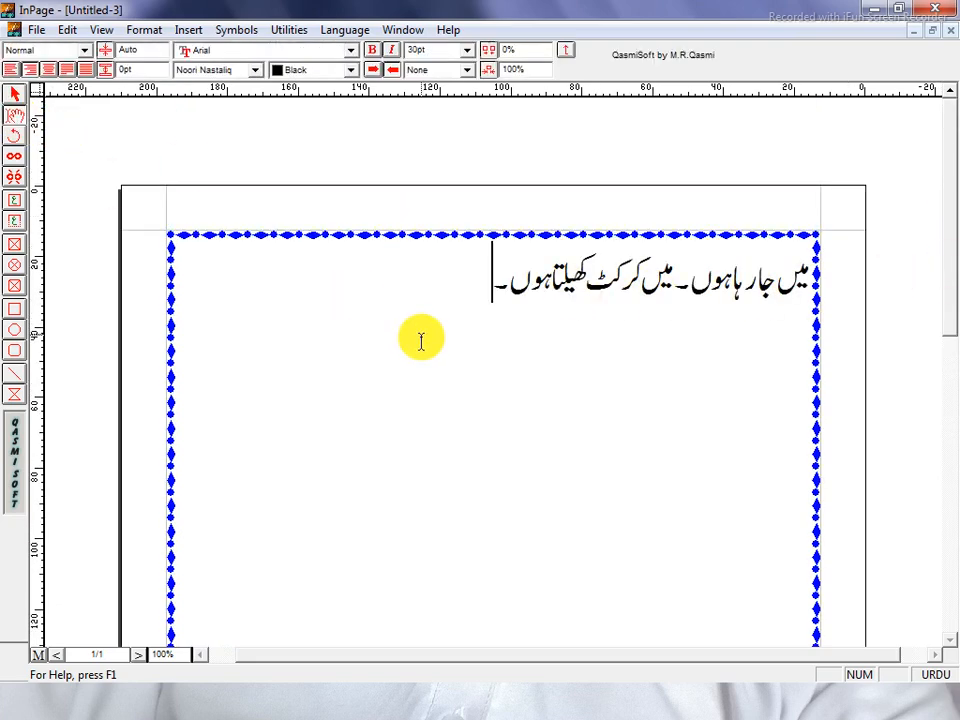
pyautogui.click(806, 291)
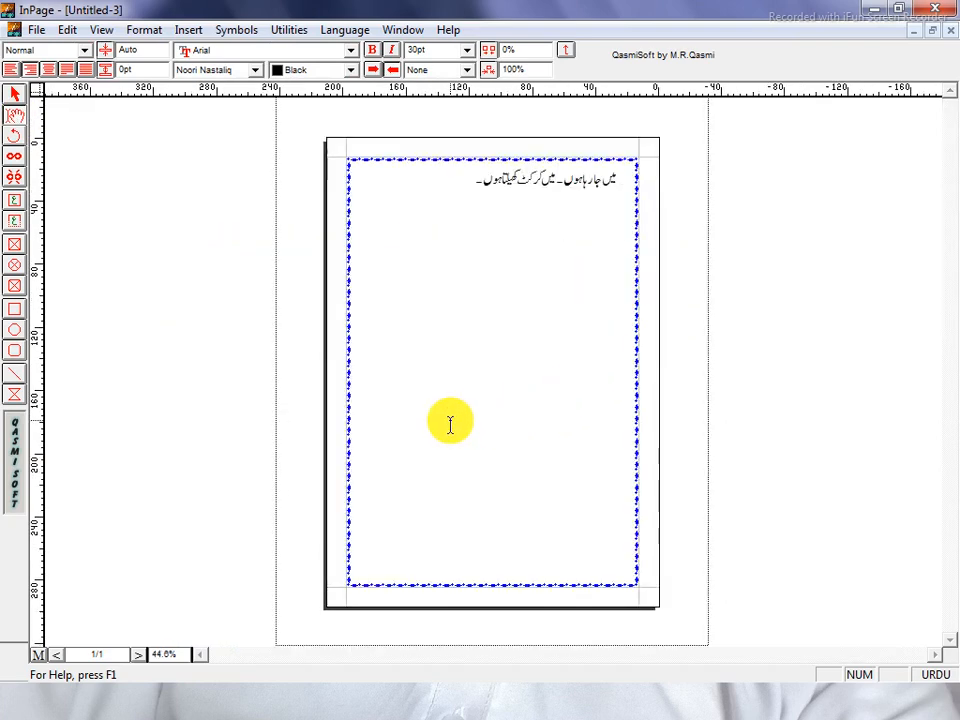
pyautogui.hotkey('ctrl', '5')
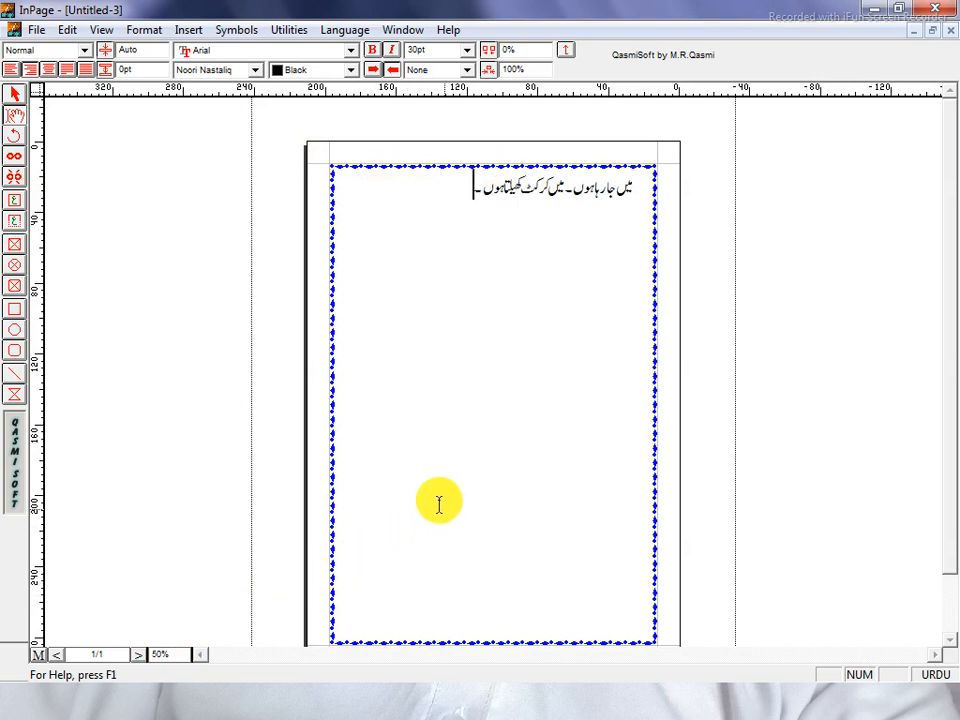
pyautogui.moveTo(640, 192); pyautogui.dragTo(456, 210)
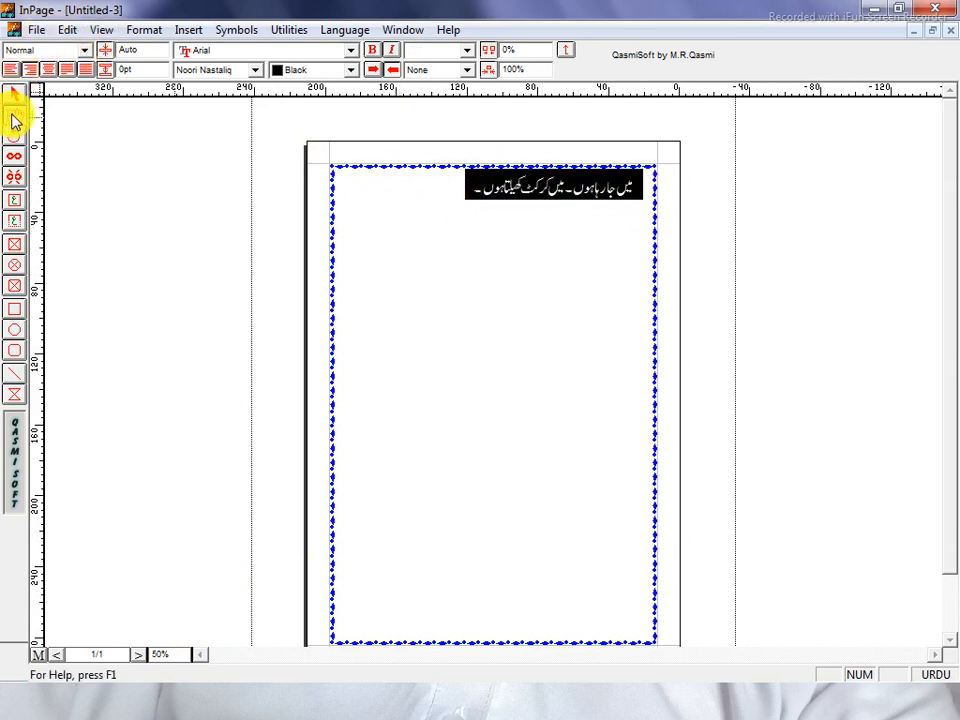
# Keep the current Urdu font and colour the selected sentence Red
pyautogui.click(226, 70)
pyautogui.scroll(-8, 225, 124)
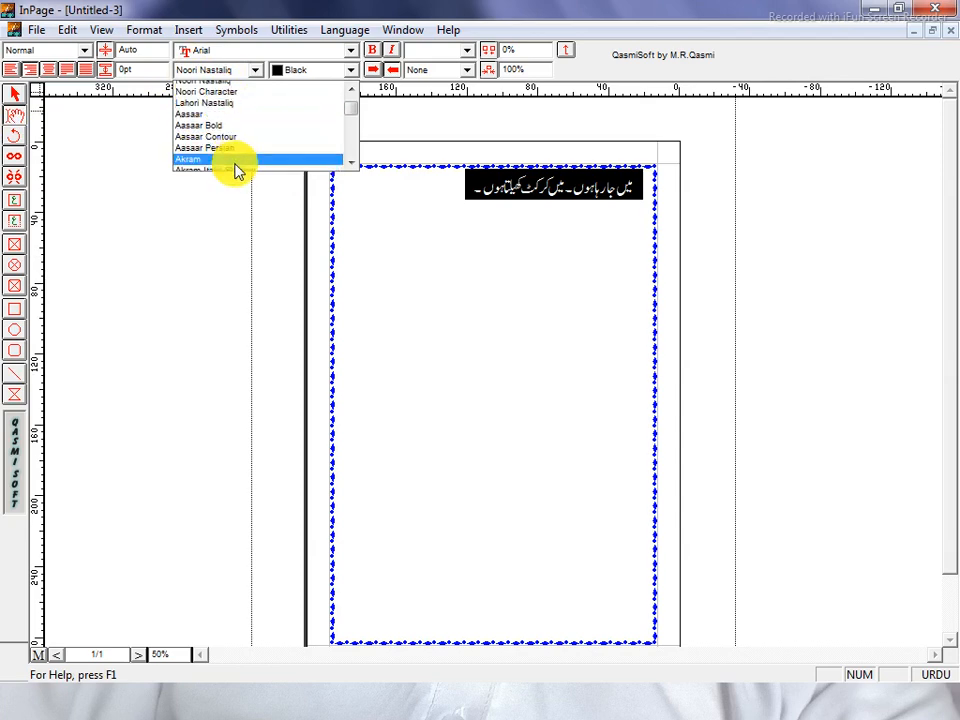
pyautogui.scroll(-5, 223, 161)
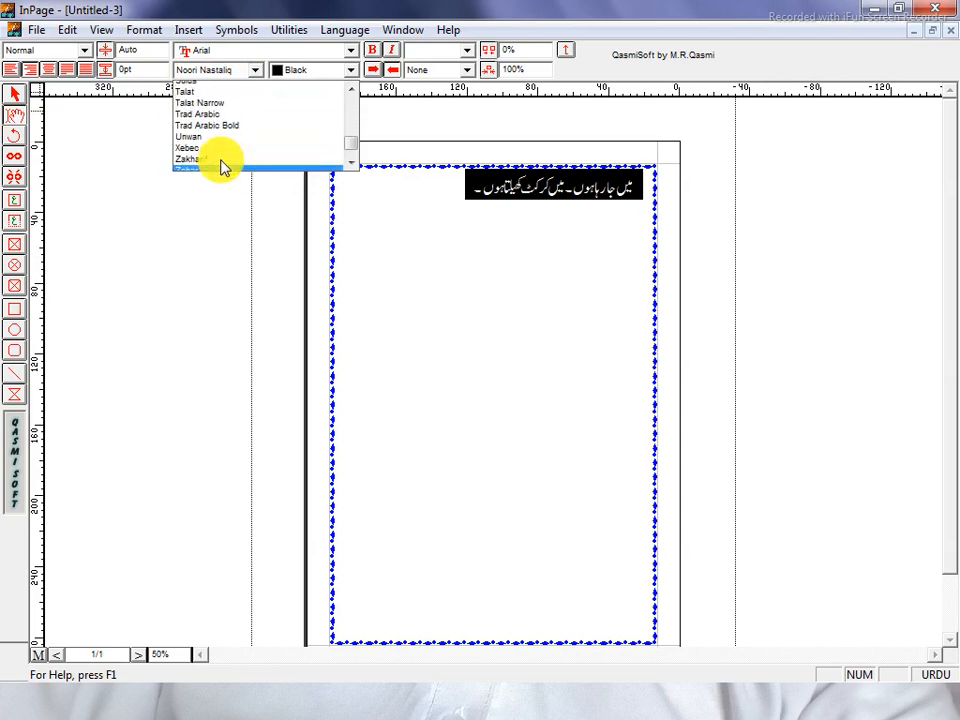
pyautogui.scroll(15, 212, 162)
pyautogui.click(325, 76)
pyautogui.click(311, 74)
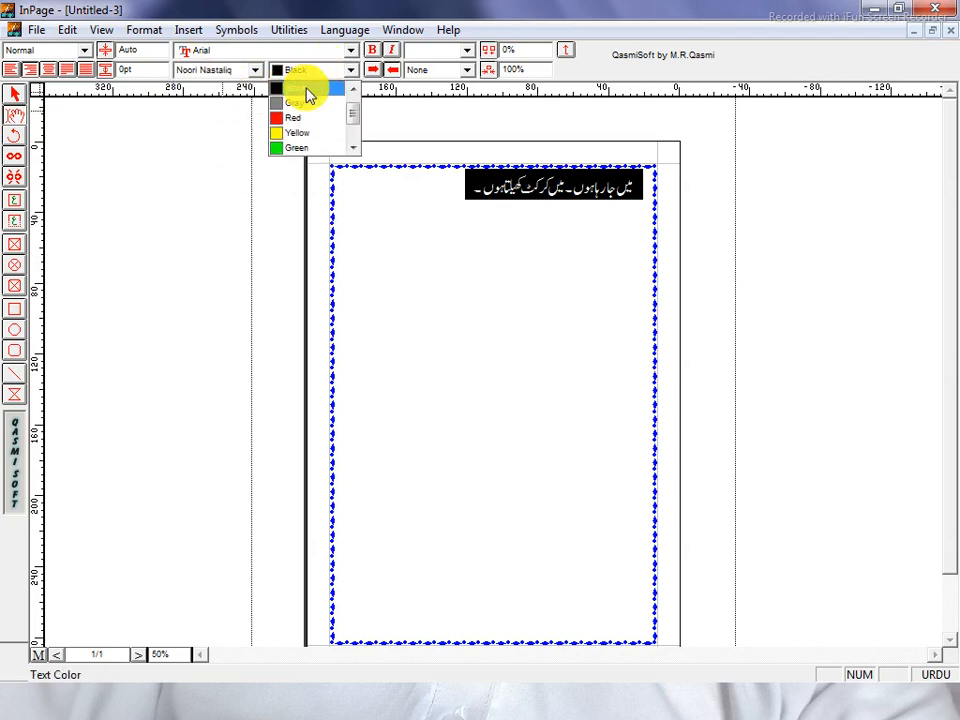
pyautogui.scroll(1, 306, 124)
pyautogui.click(297, 133)
pyautogui.click(467, 204)
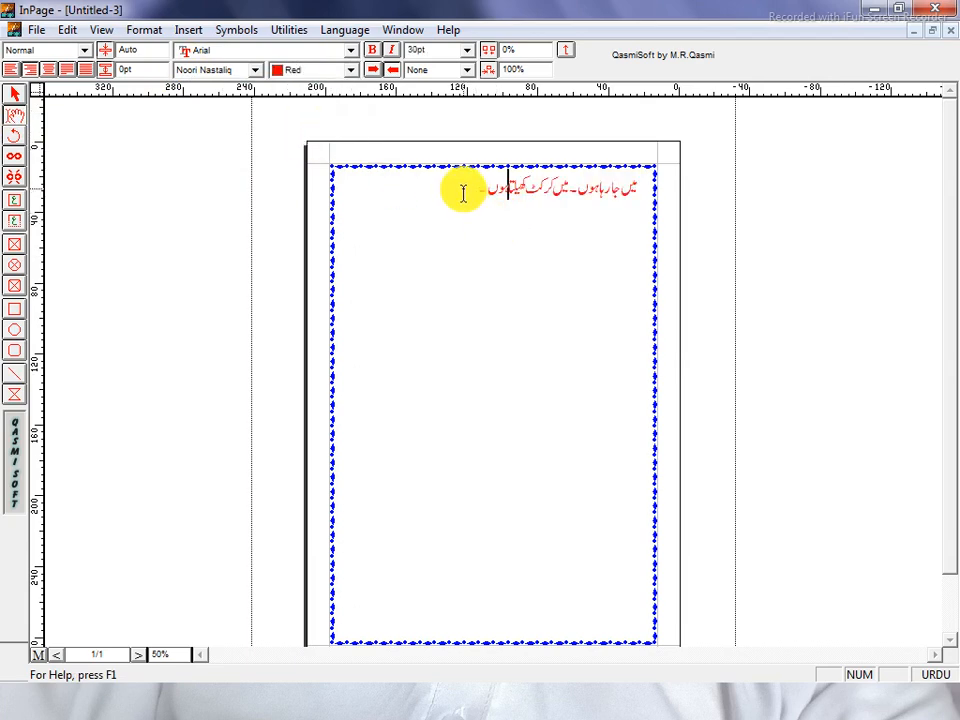
# At 100% zoom, replace the sample sentence with the heading 'بیماری کی درخواست'
pyautogui.press('F6')
pyautogui.click(521, 300)
pyautogui.moveTo(820, 280); pyautogui.dragTo(489, 268)
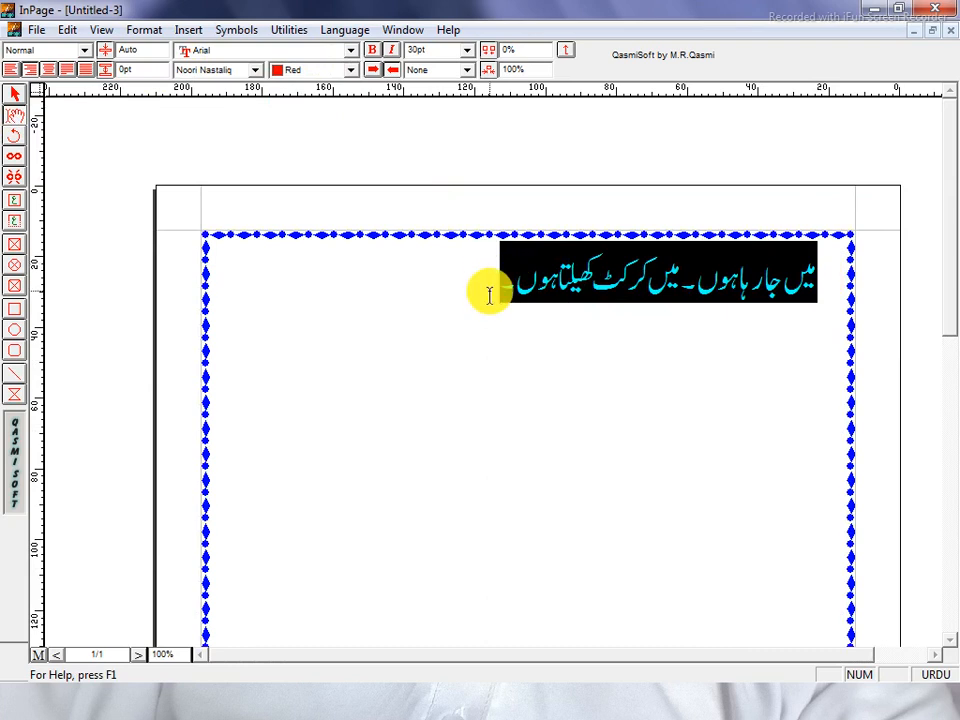
pyautogui.press('Delete')
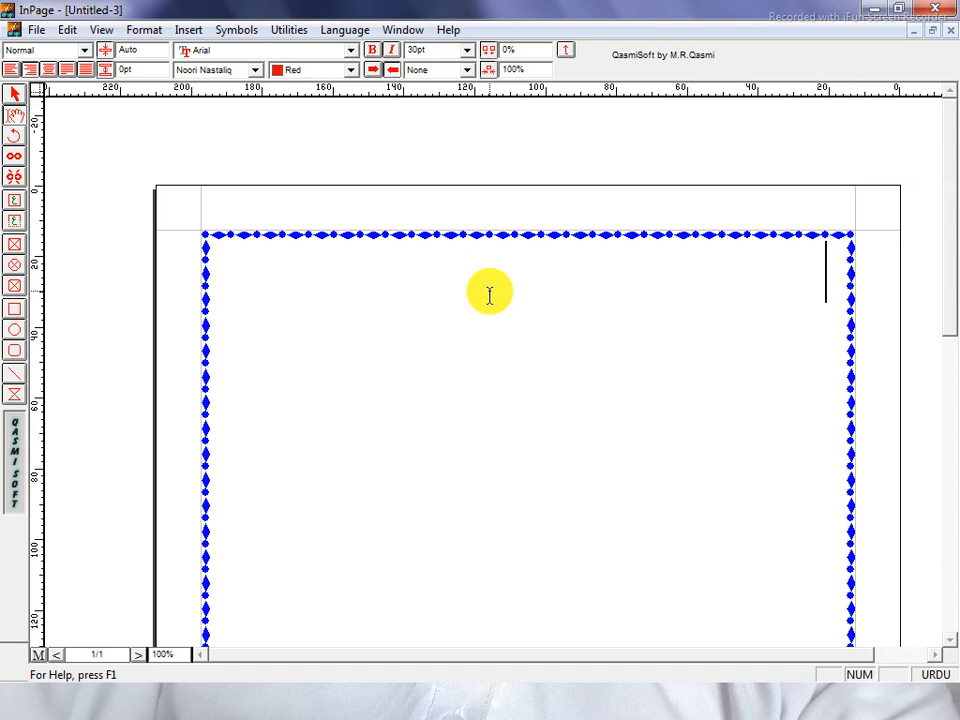
pyautogui.press('BackSpace')
pyautogui.write('بی')
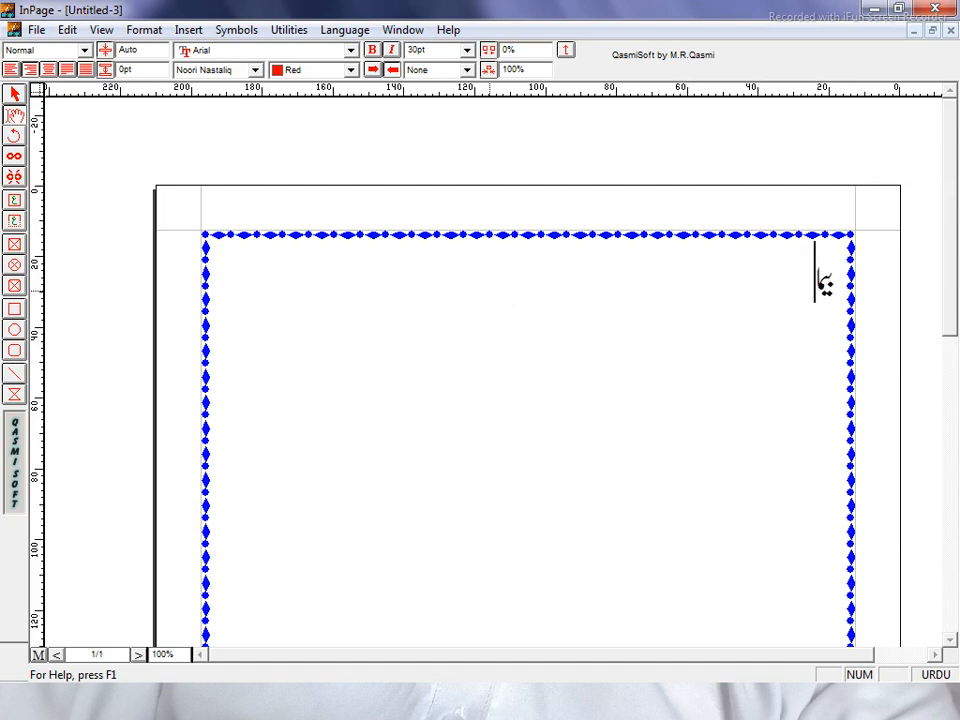
pyautogui.write('ماری کی')
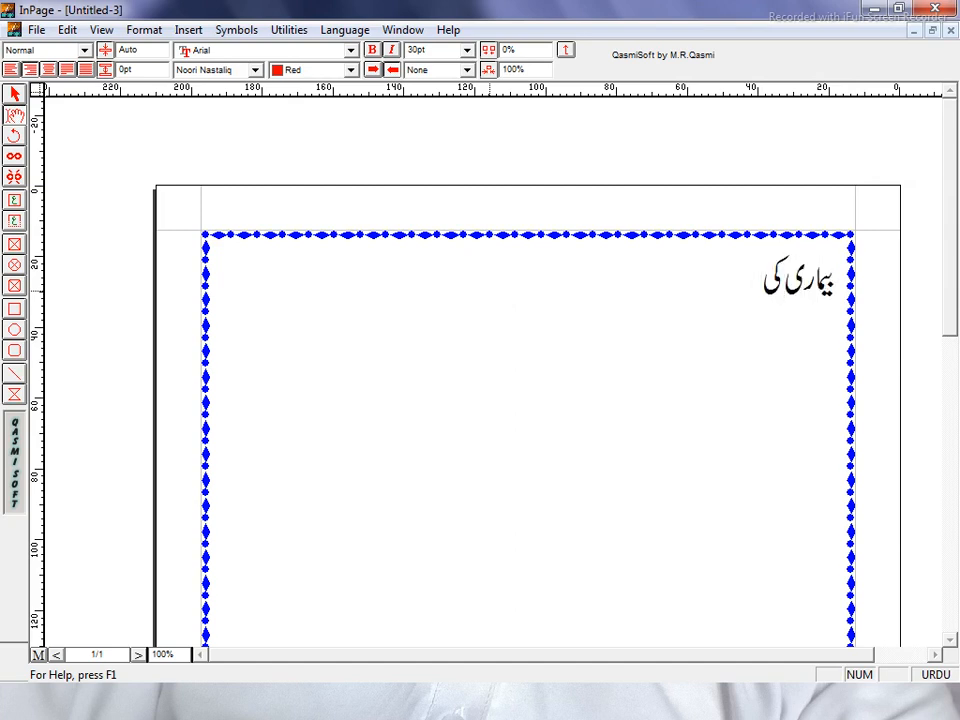
pyautogui.write(' درخواست')
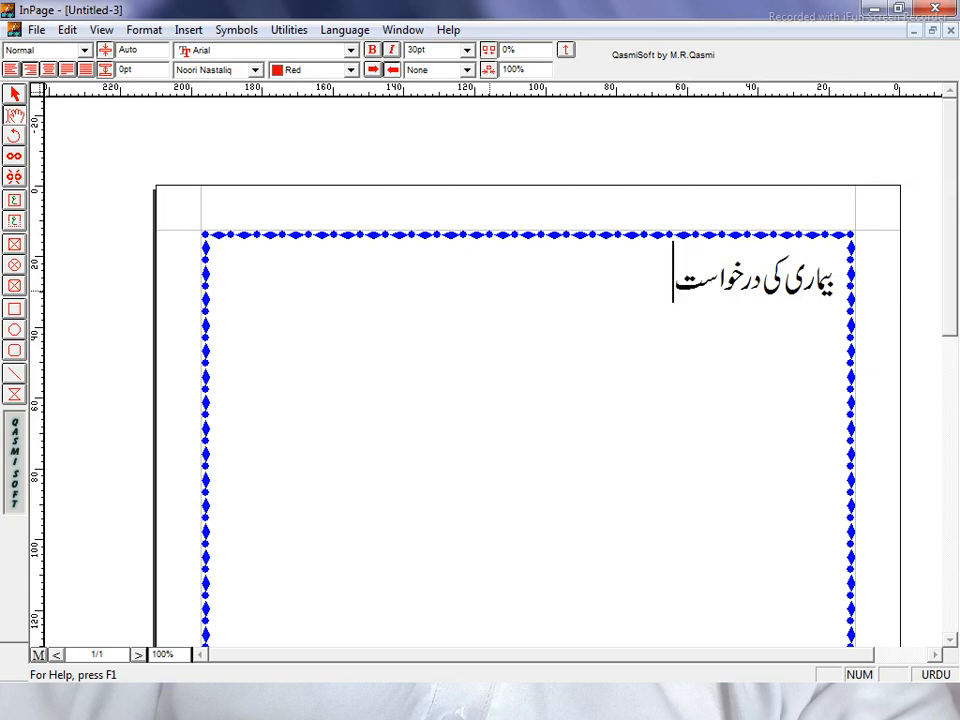
# Centre the heading and start a right-aligned, slightly indented line below it
pyautogui.moveTo(674, 285); pyautogui.dragTo(842, 296)
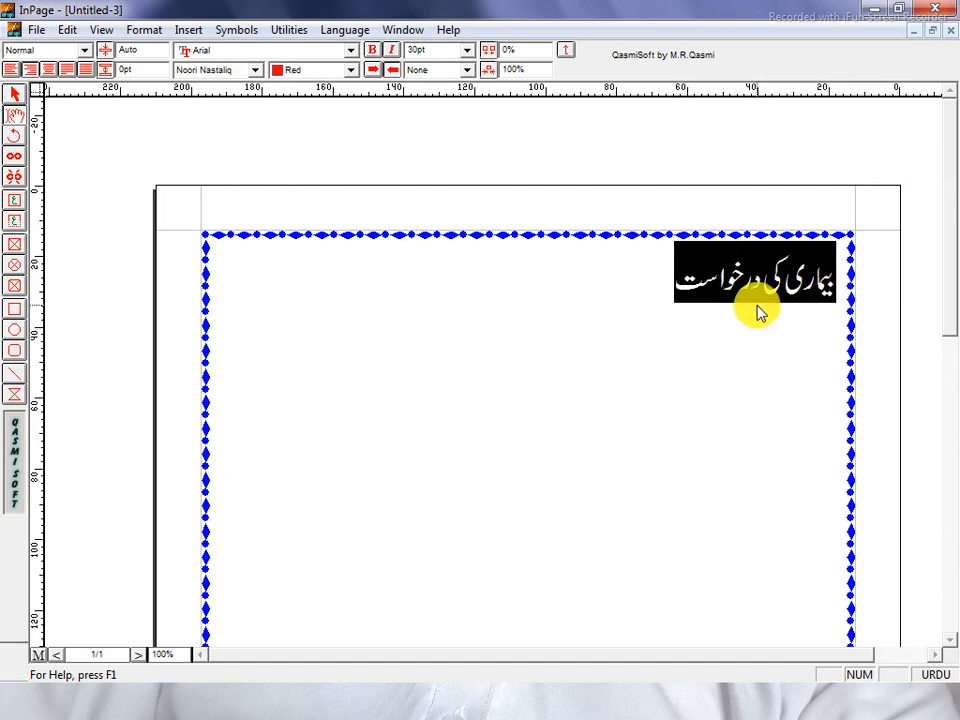
pyautogui.click(48, 70)
pyautogui.click(392, 279)
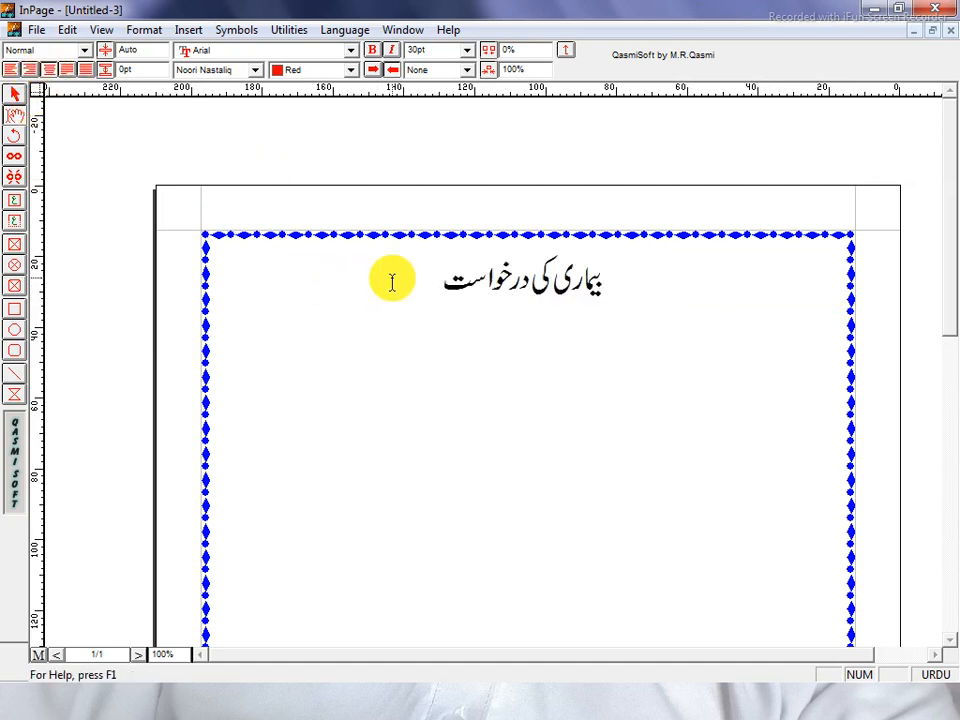
pyautogui.press('Return')
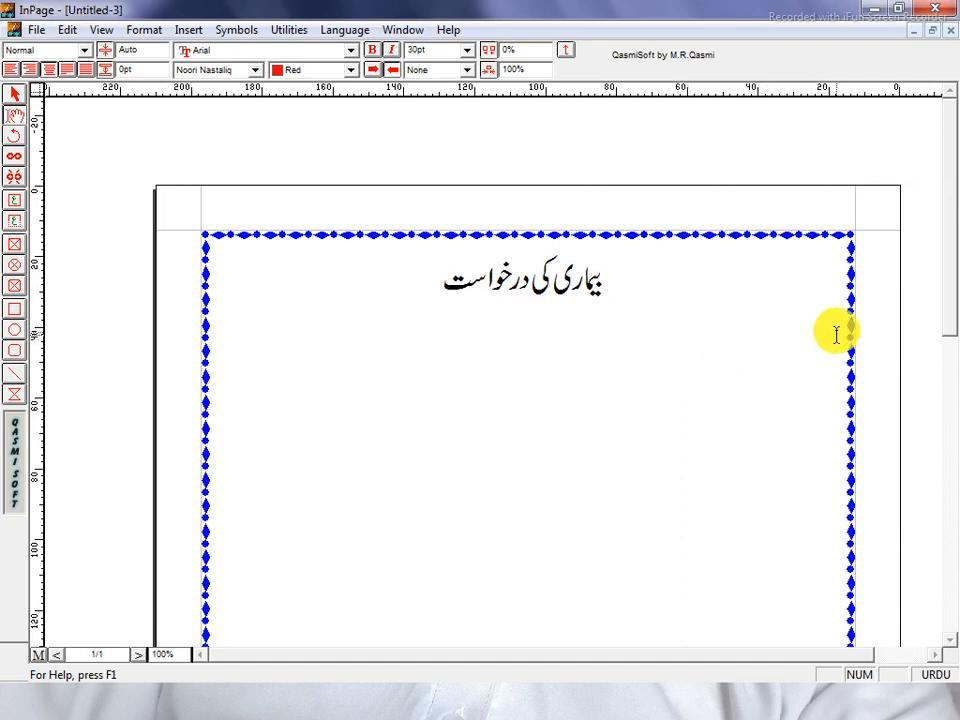
pyautogui.click(30, 72)
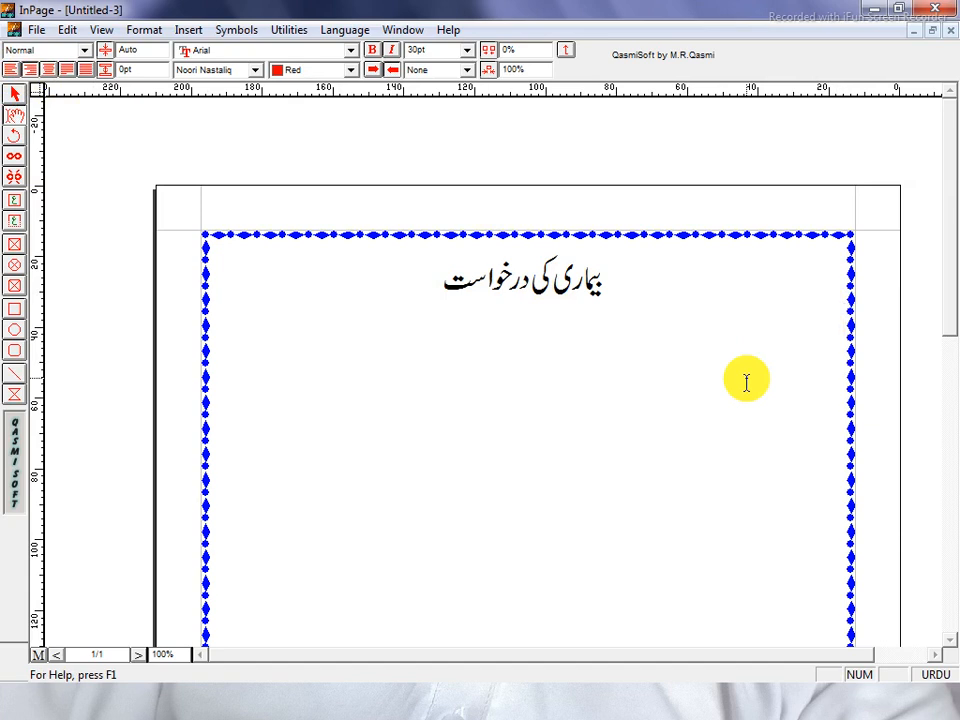
pyautogui.press('Tab')
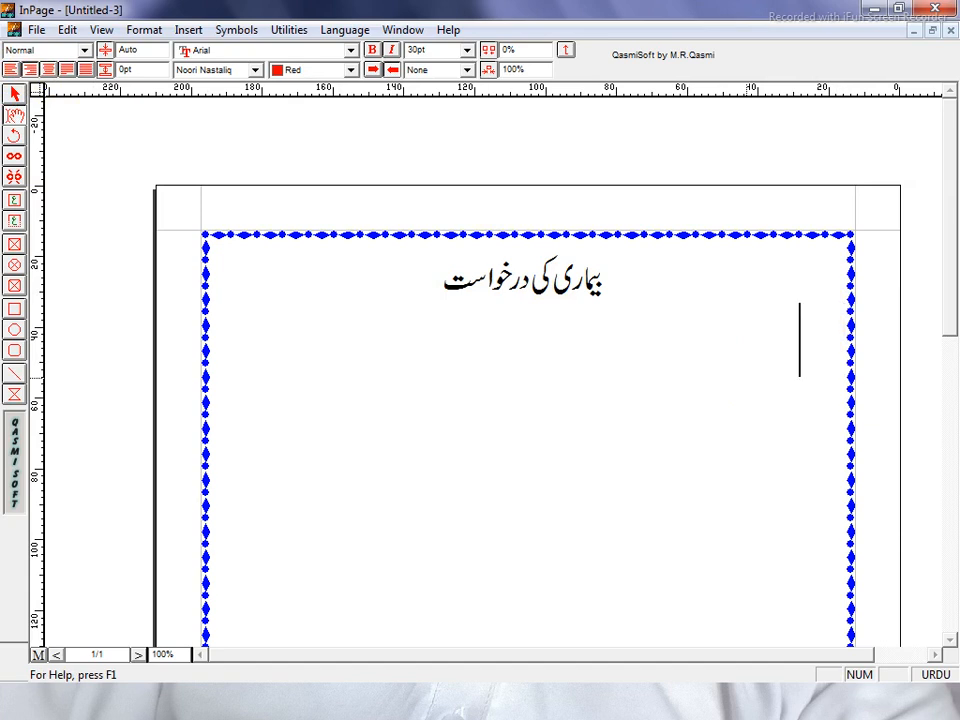
# Type the address line 'بخدمت جناب پرنسپل صاحب ورلڈوائیڈانسٹیٹیوٹ کرک' and start a new line
pyautogui.write('ب')
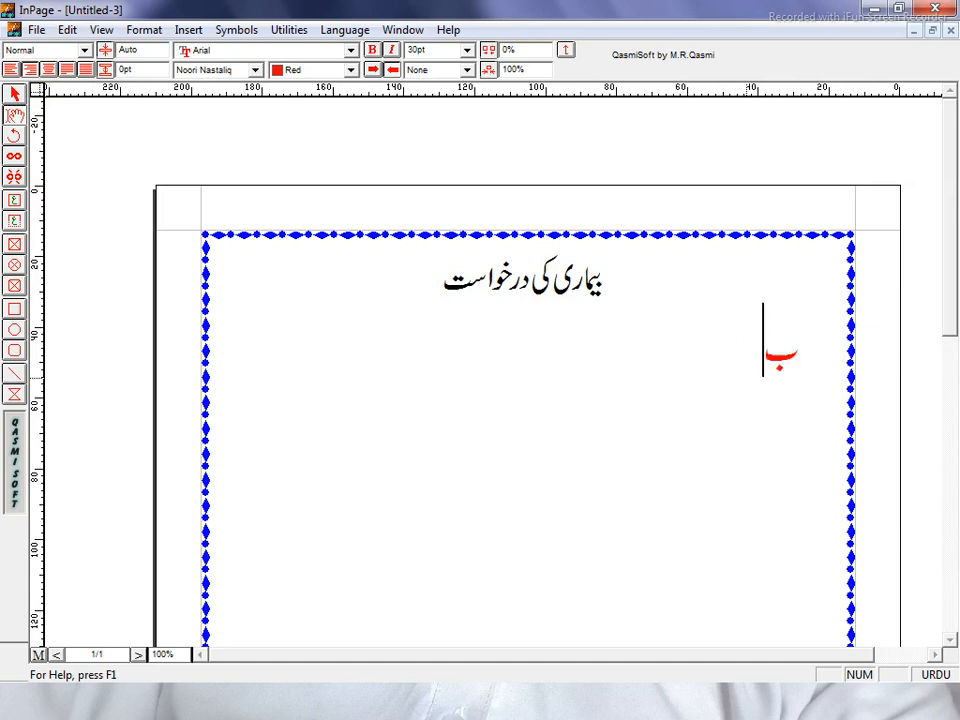
pyautogui.write('خ')
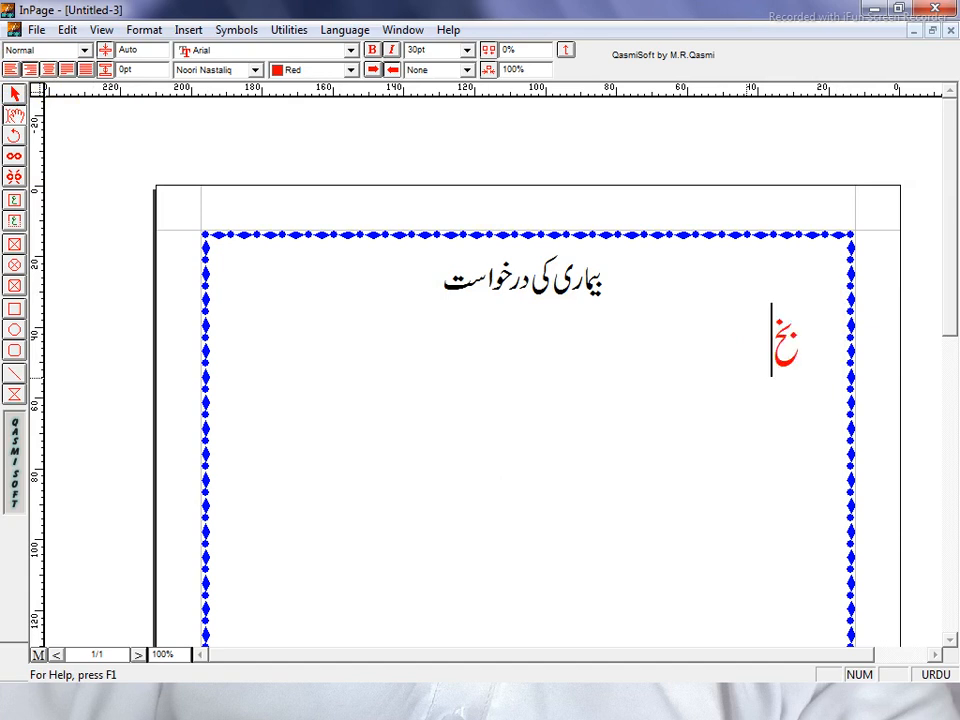
pyautogui.write('دمت')
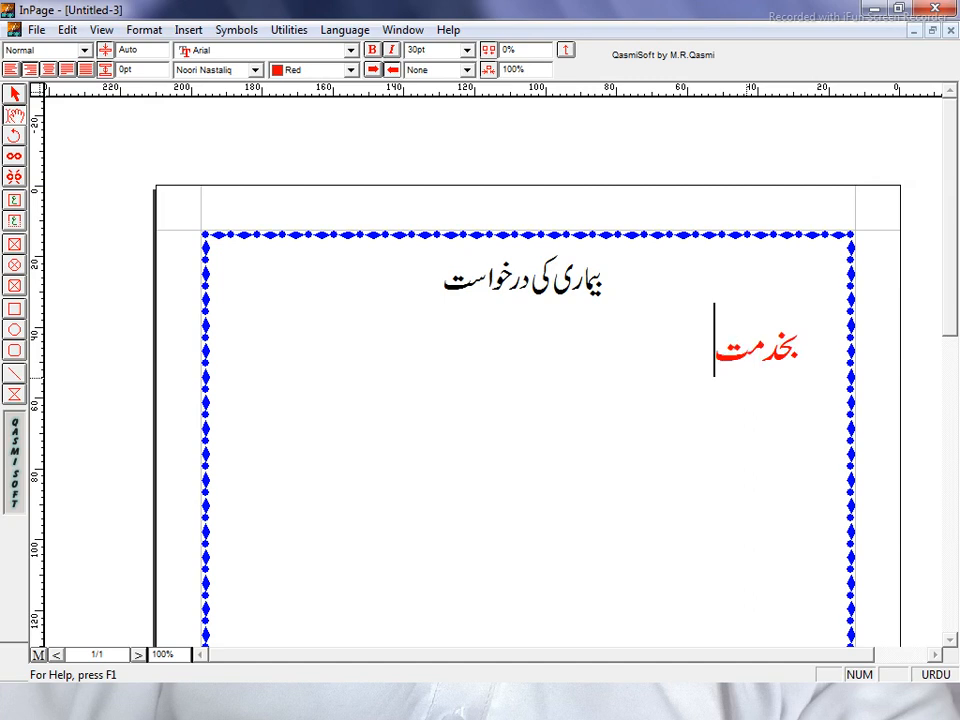
pyautogui.write(' ج')
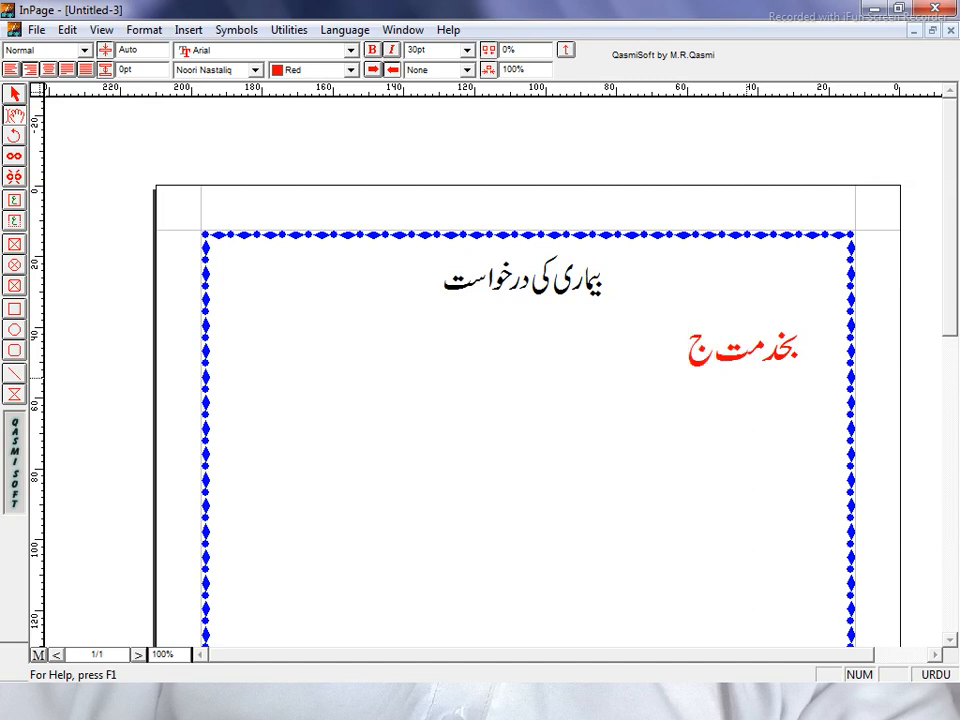
pyautogui.write('نا')
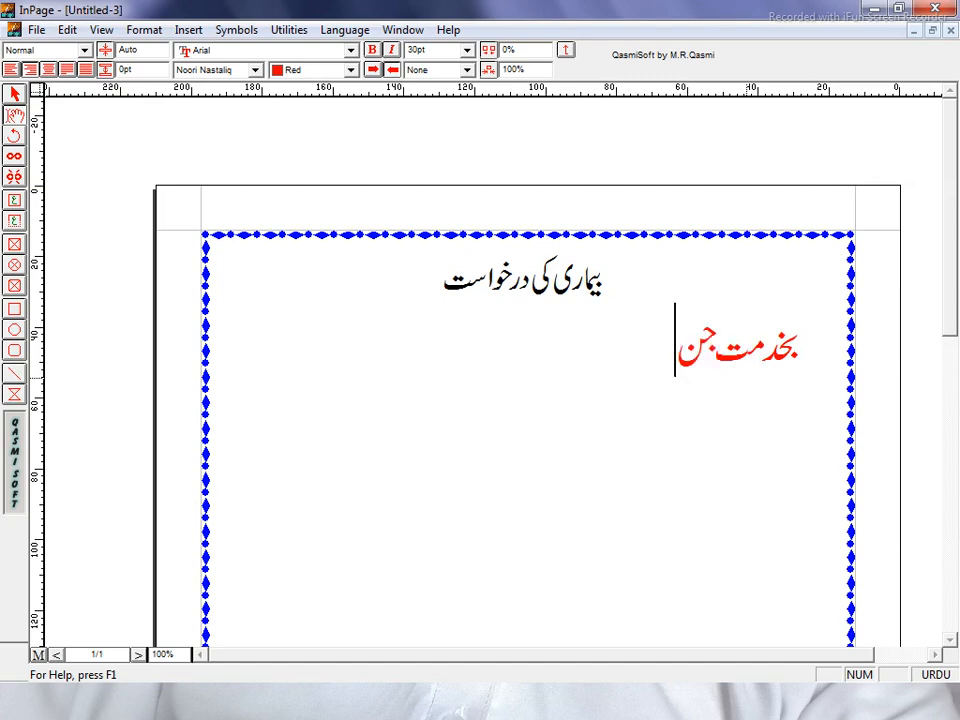
pyautogui.write('ب')
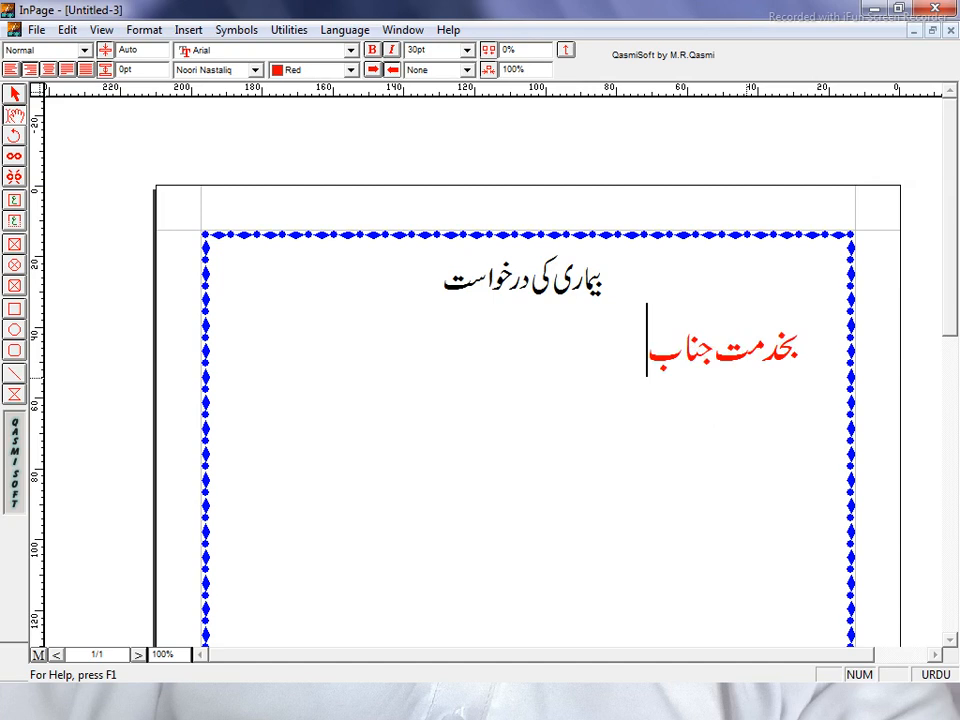
pyautogui.write(' پرن')
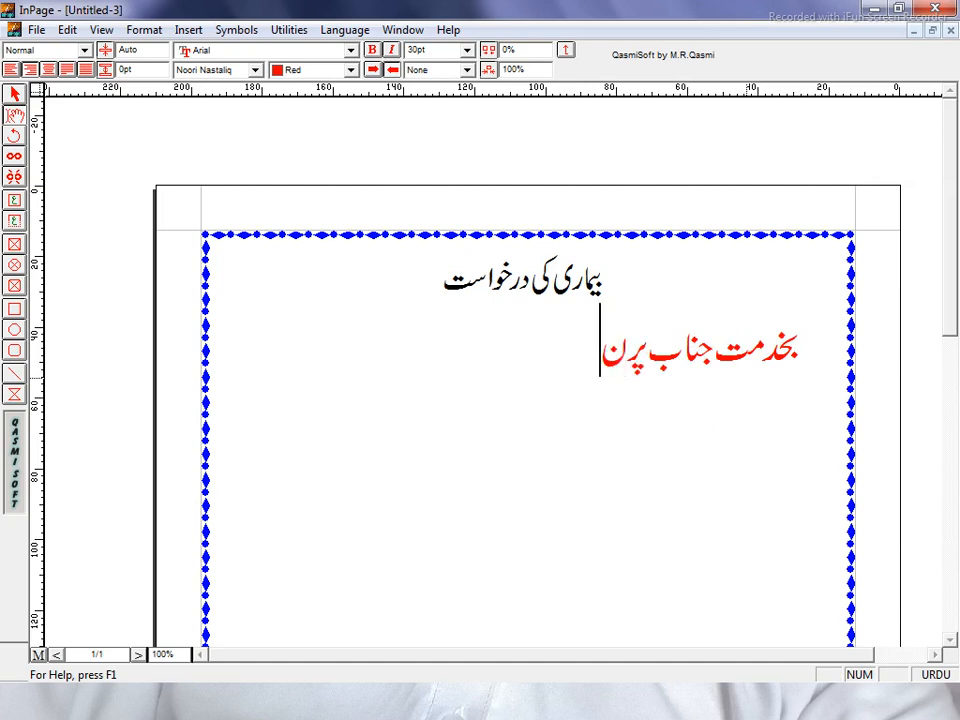
pyautogui.write('سپل')
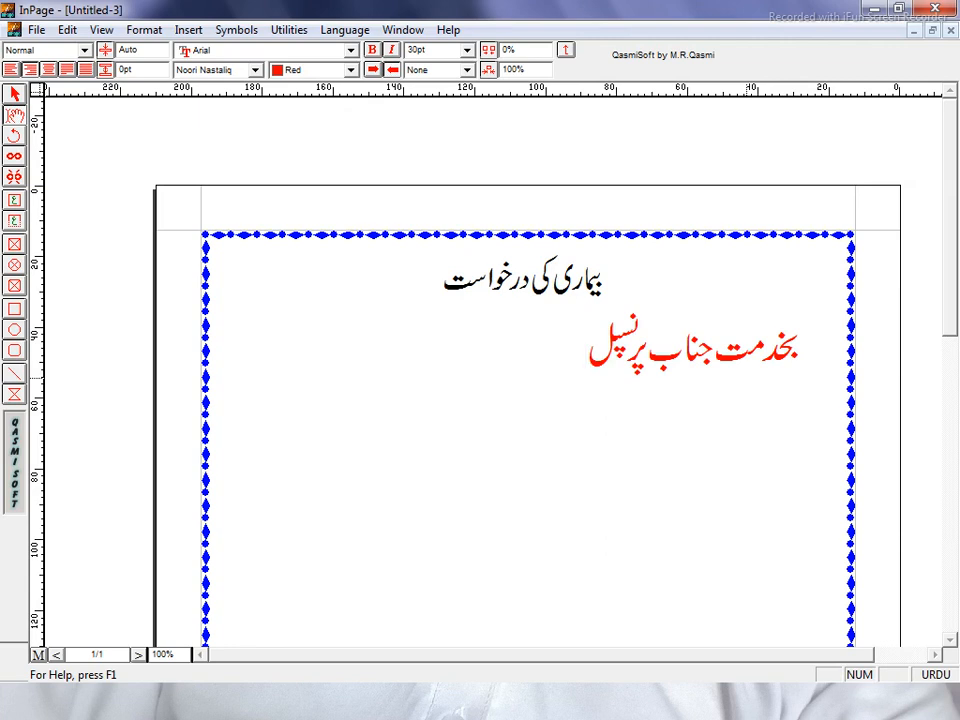
pyautogui.write('صاحب')
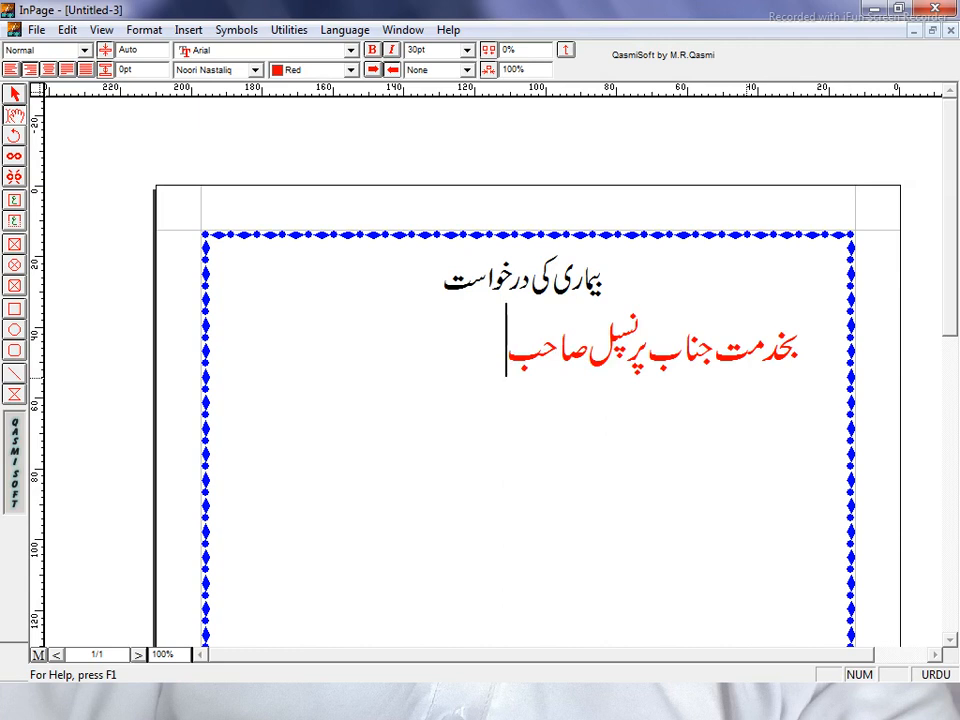
pyautogui.write(' ور')
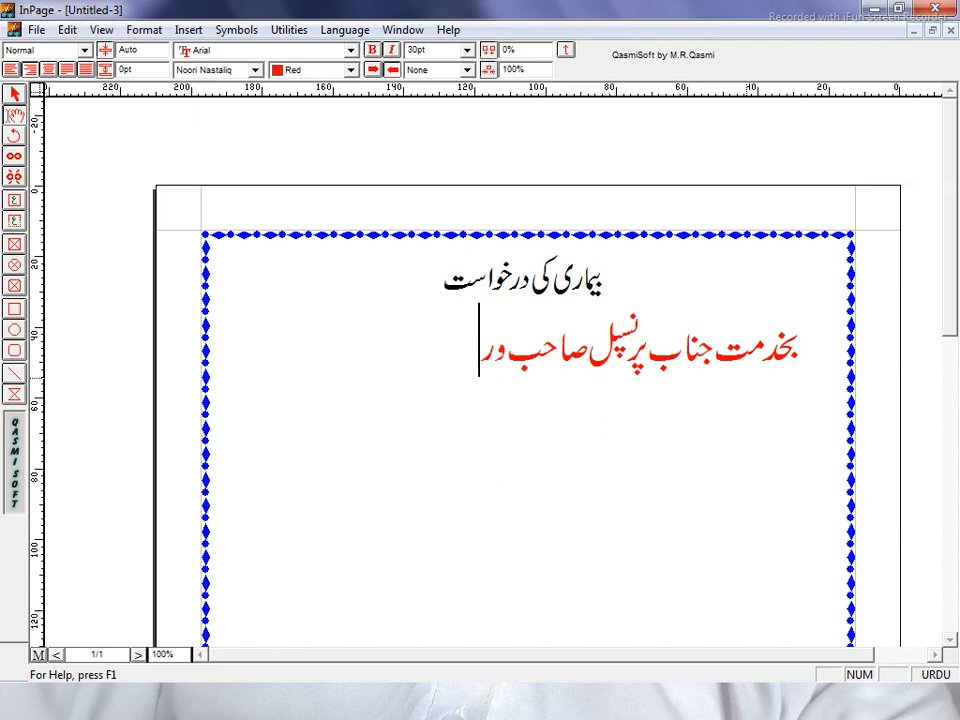
pyautogui.write('لڈوا')
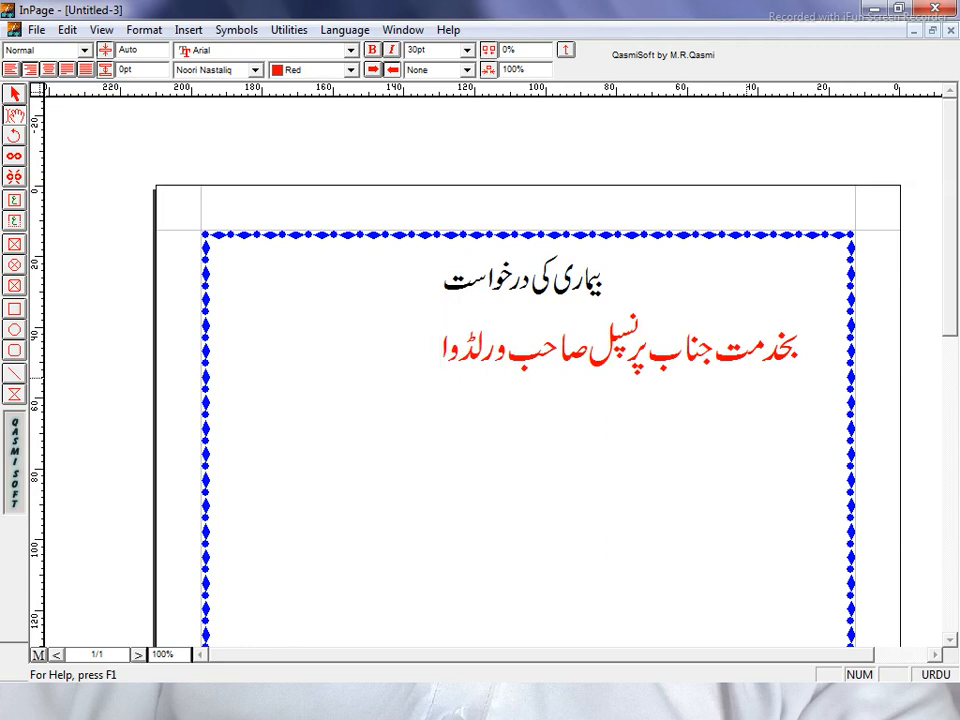
pyautogui.write('ءیڈ')
pyautogui.write('انس')
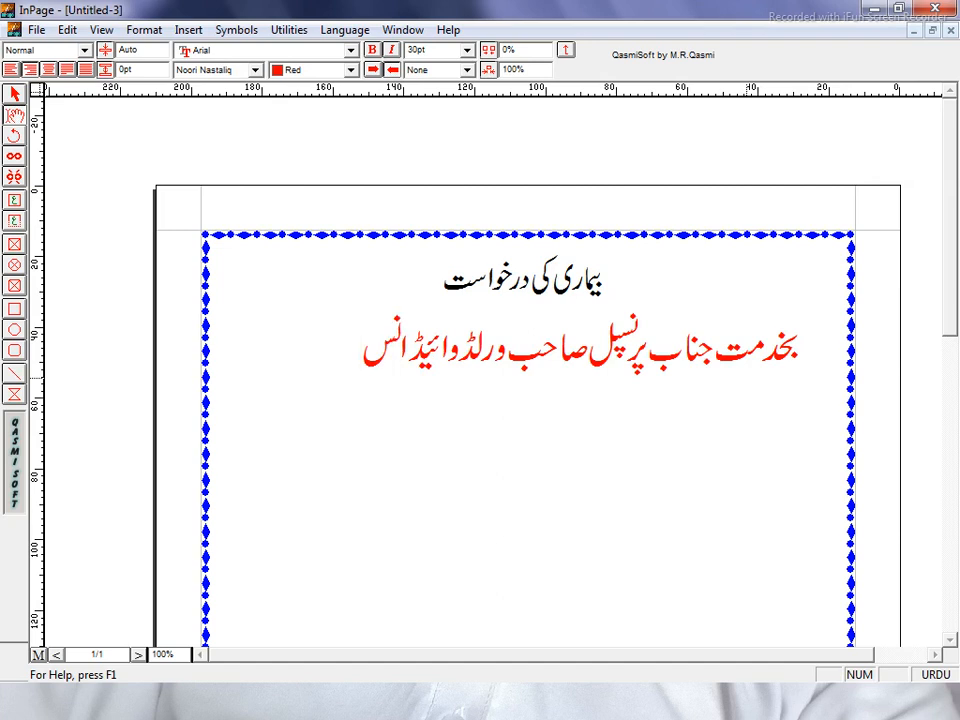
pyautogui.write('ٹیٹ')
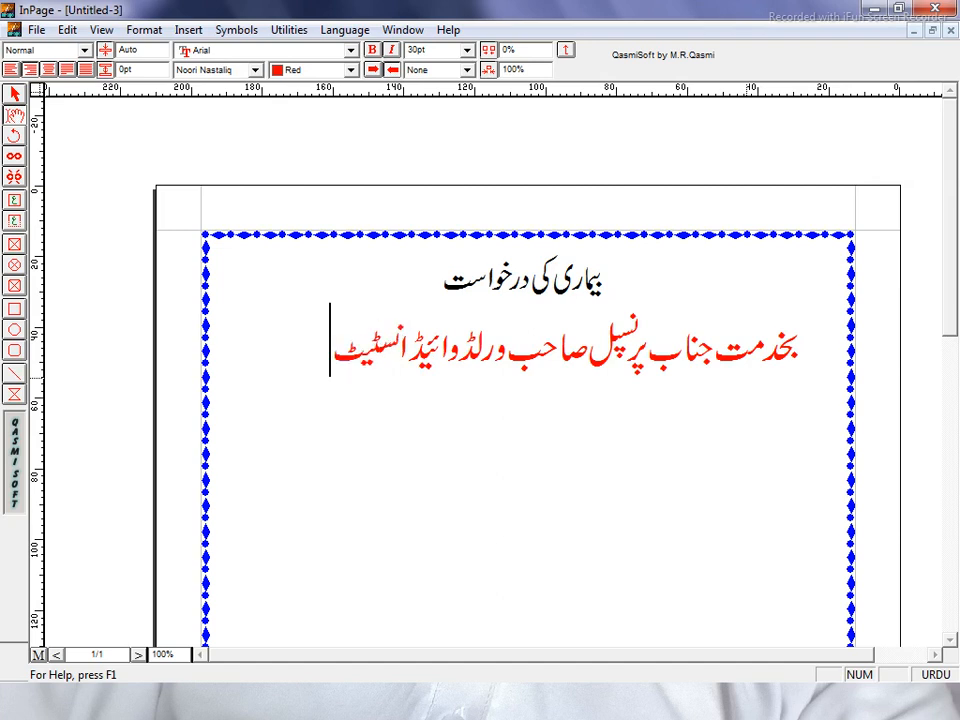
pyautogui.write('یوٹ')
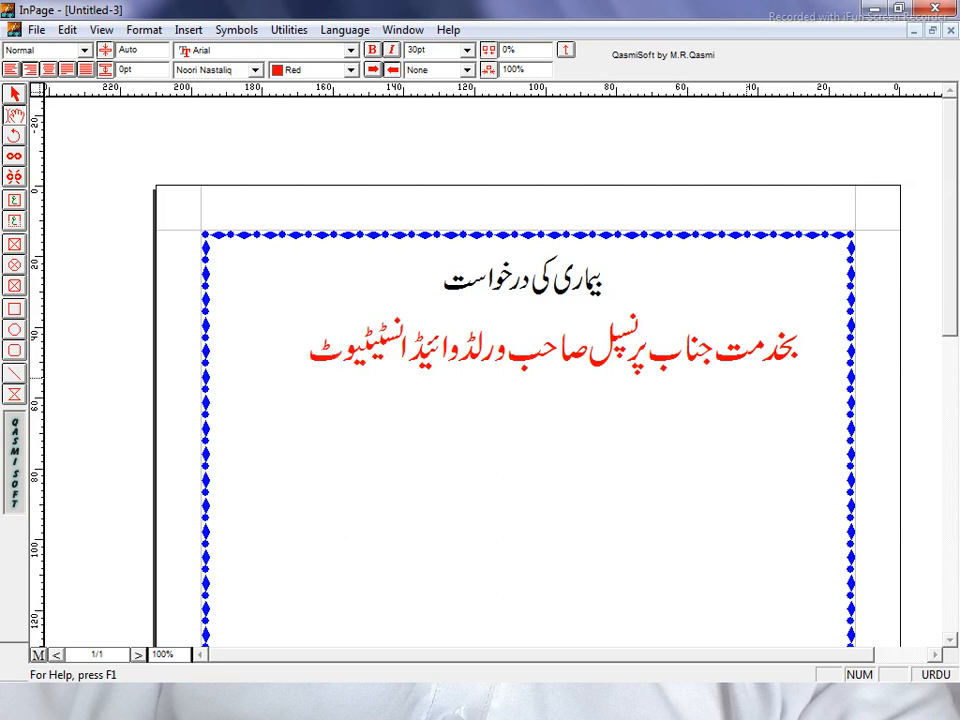
pyautogui.write(' کرک')
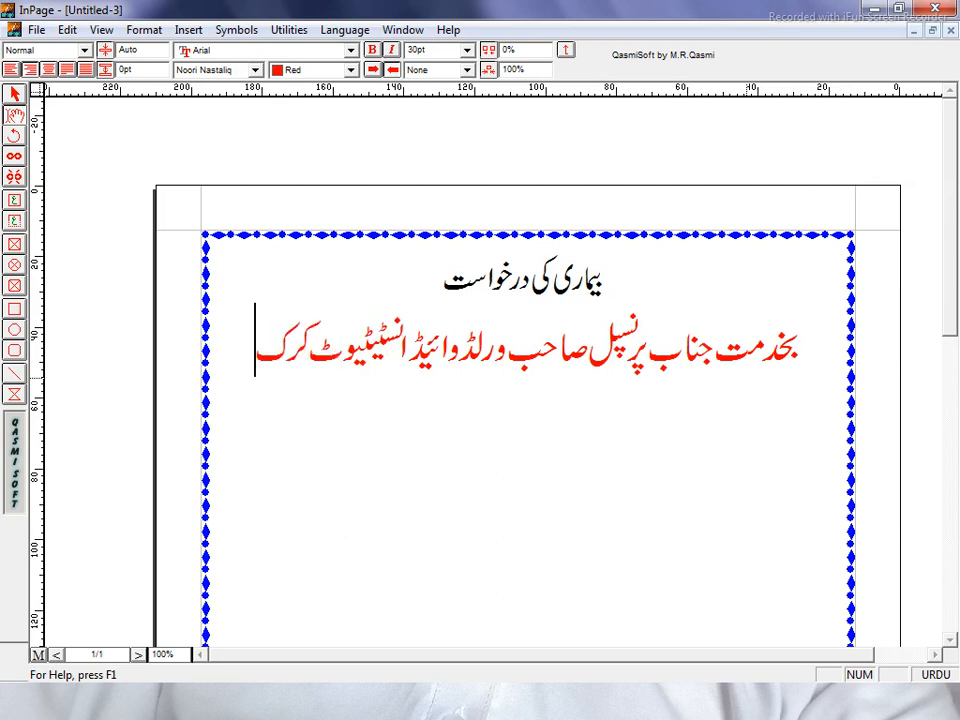
pyautogui.press('Return')
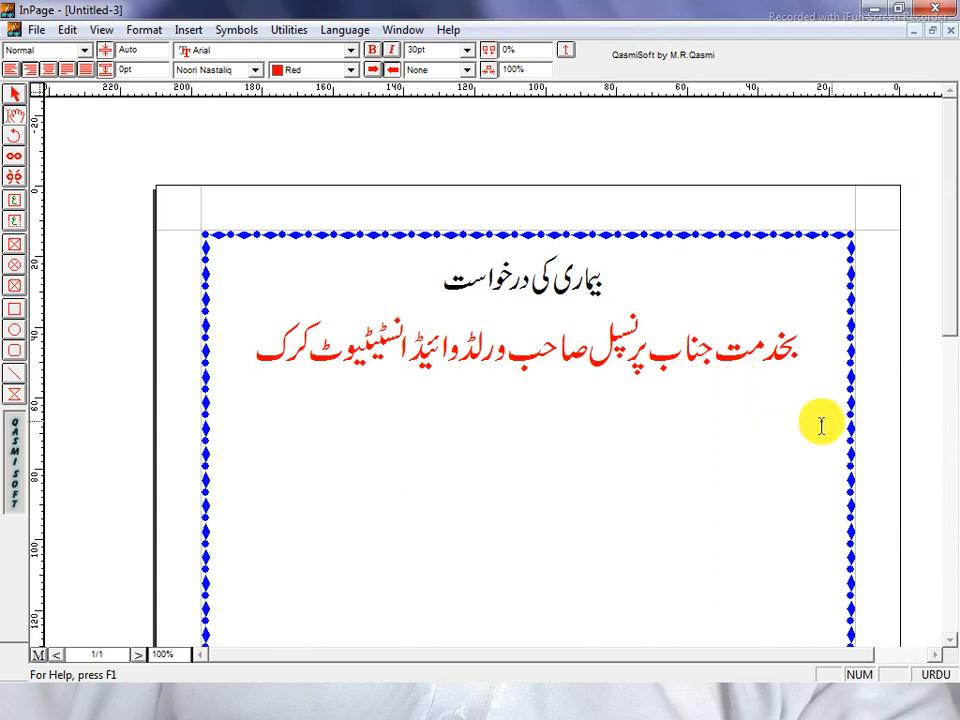
# Type the salutation 'جناب عالیٰ!', centre it, and start a new line beneath it
pyautogui.write('ج')
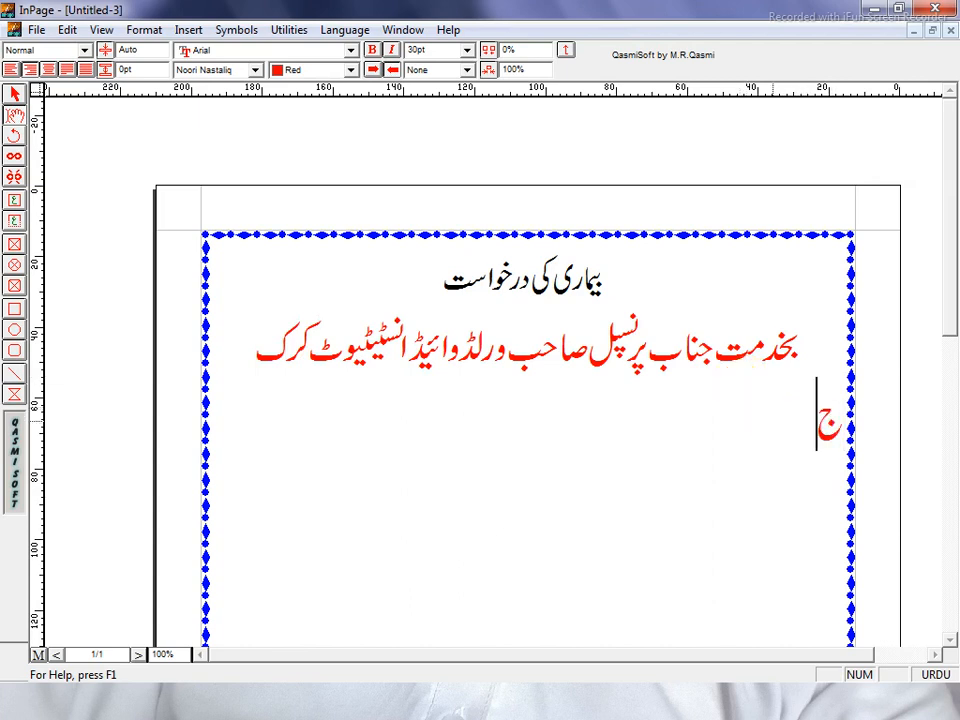
pyautogui.write('ناب عال')
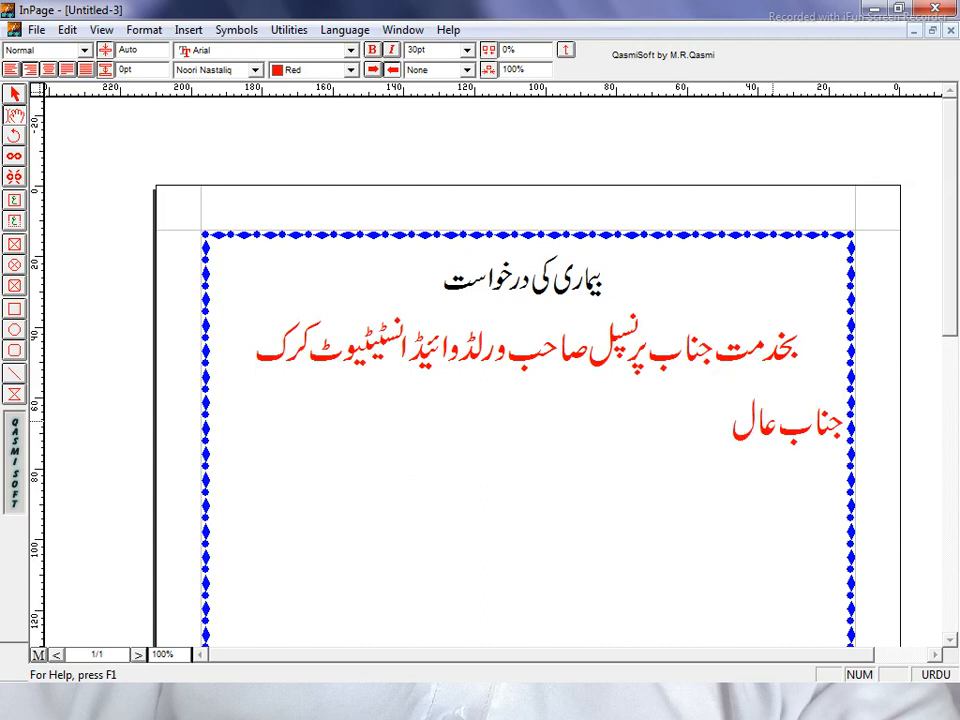
pyautogui.write('ی')
pyautogui.press('BackSpace')
pyautogui.press('BackSpace')
pyautogui.write('ی')
pyautogui.press('BackSpace')
pyautogui.write('لی')
pyautogui.write('ٰ!')
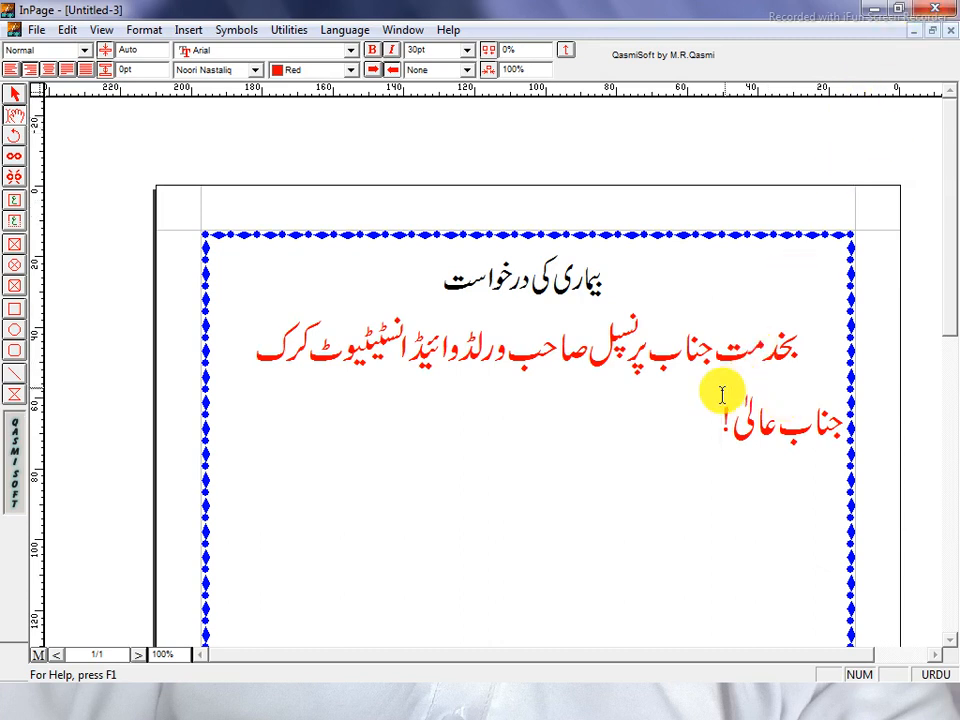
pyautogui.moveTo(730, 400); pyautogui.dragTo(848, 425)
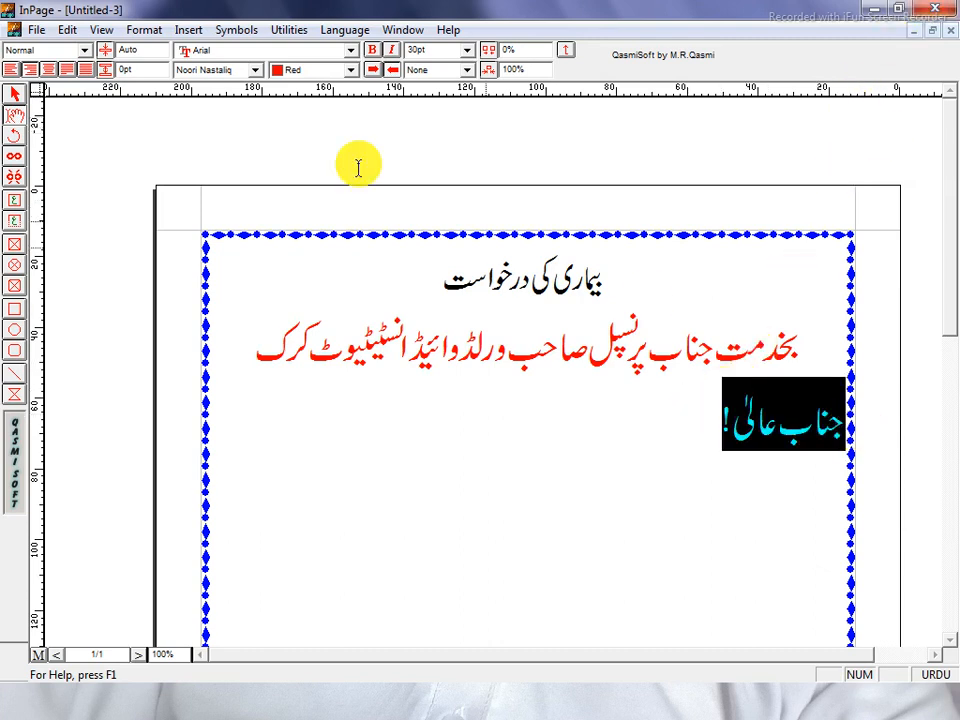
pyautogui.click(48, 69)
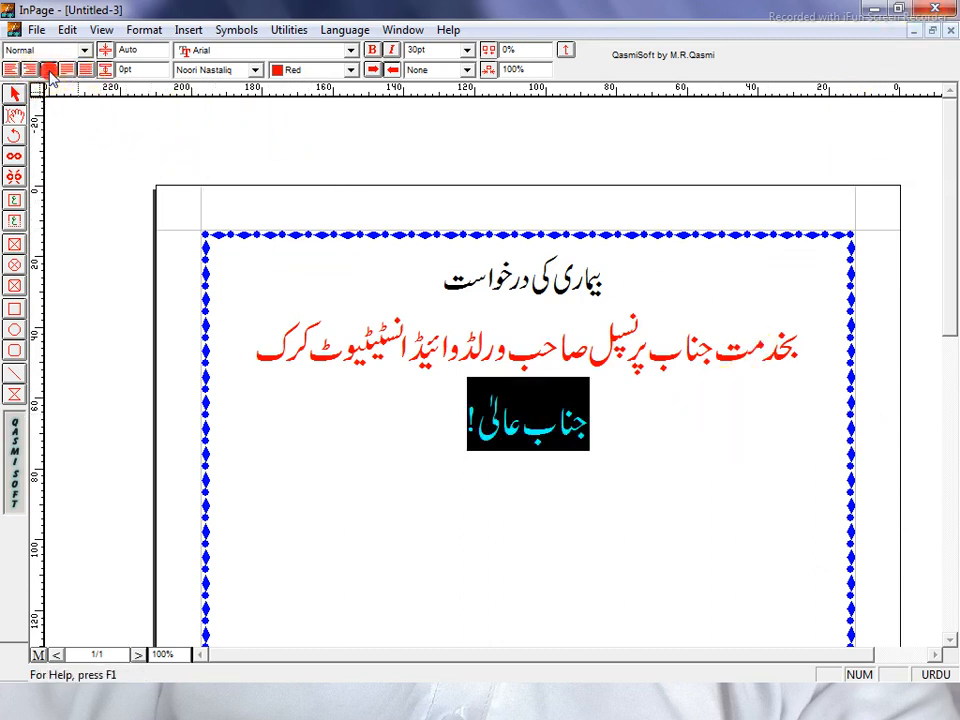
pyautogui.click(440, 420)
pyautogui.press('Return')
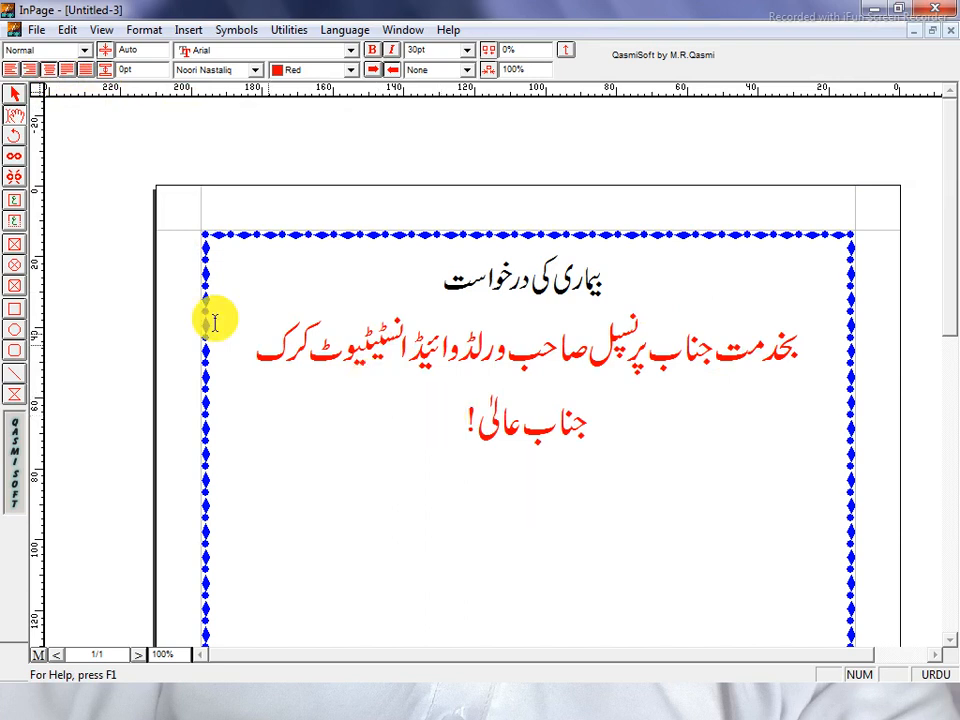
# Right-align the new line and type 'مؤدبانہ گزارش ہے کہ سائل کل رات سے بخار میں مبتلا ہو'
pyautogui.click(12, 69)
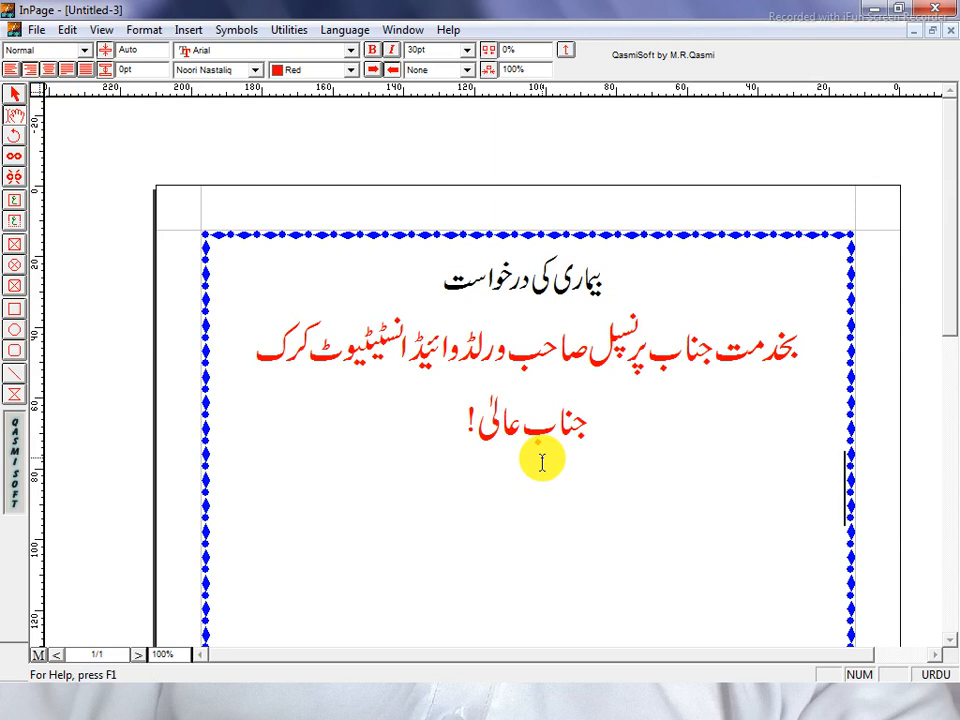
pyautogui.write('م')
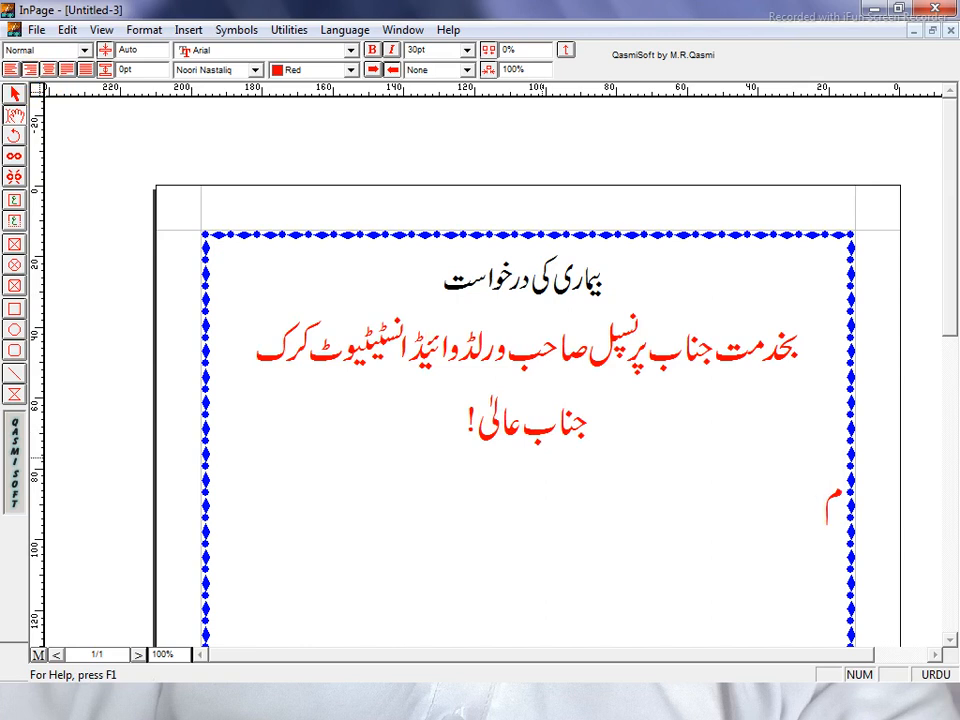
pyautogui.write('وَد')
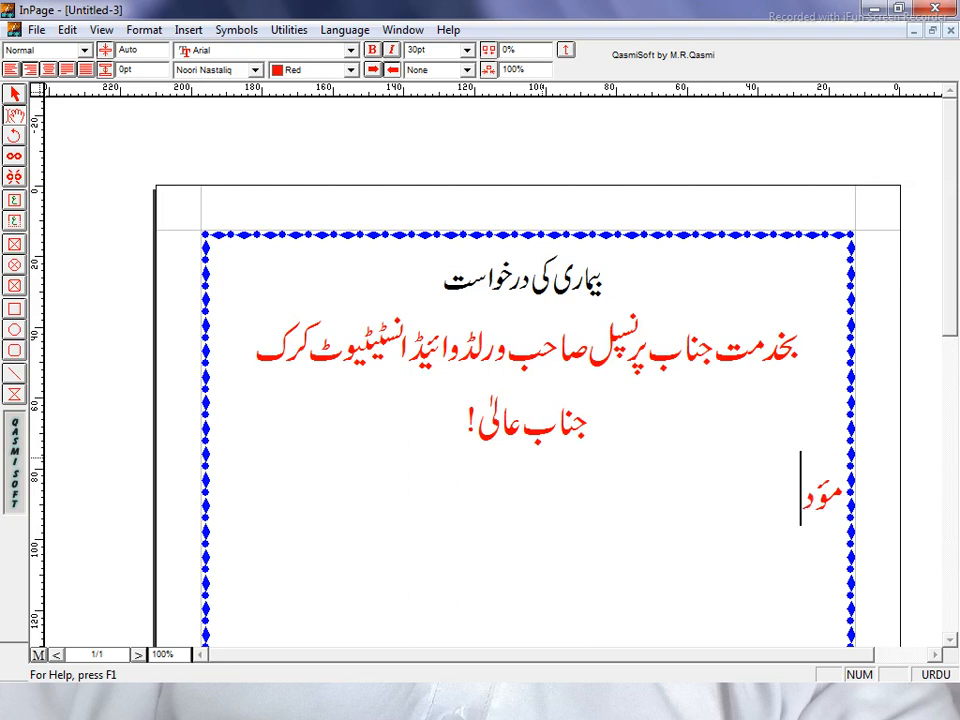
pyautogui.write('ب')
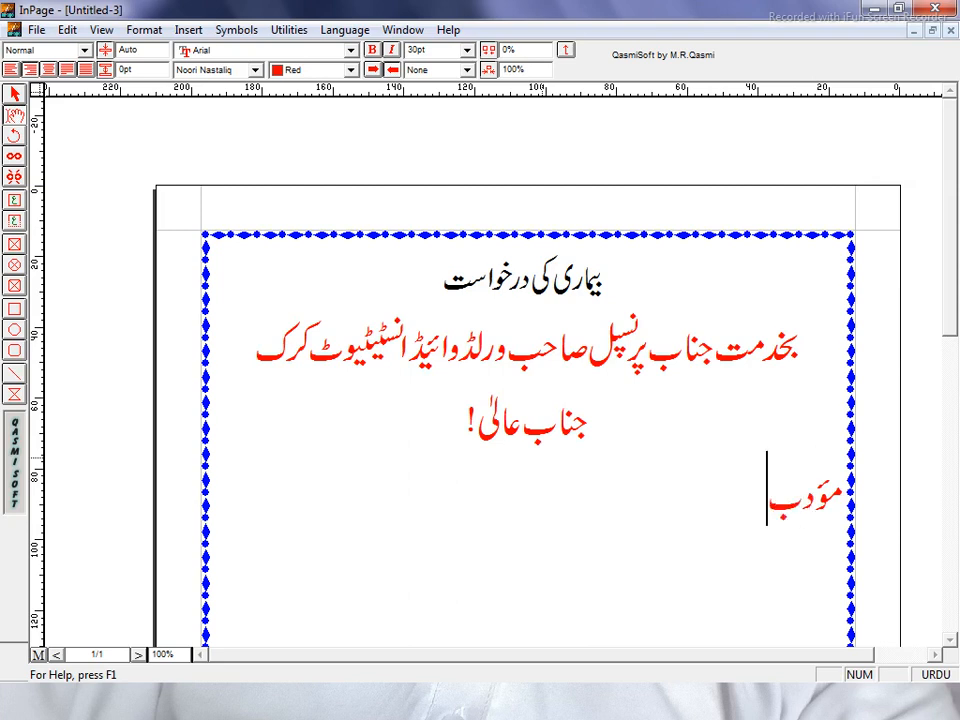
pyautogui.write('ان')
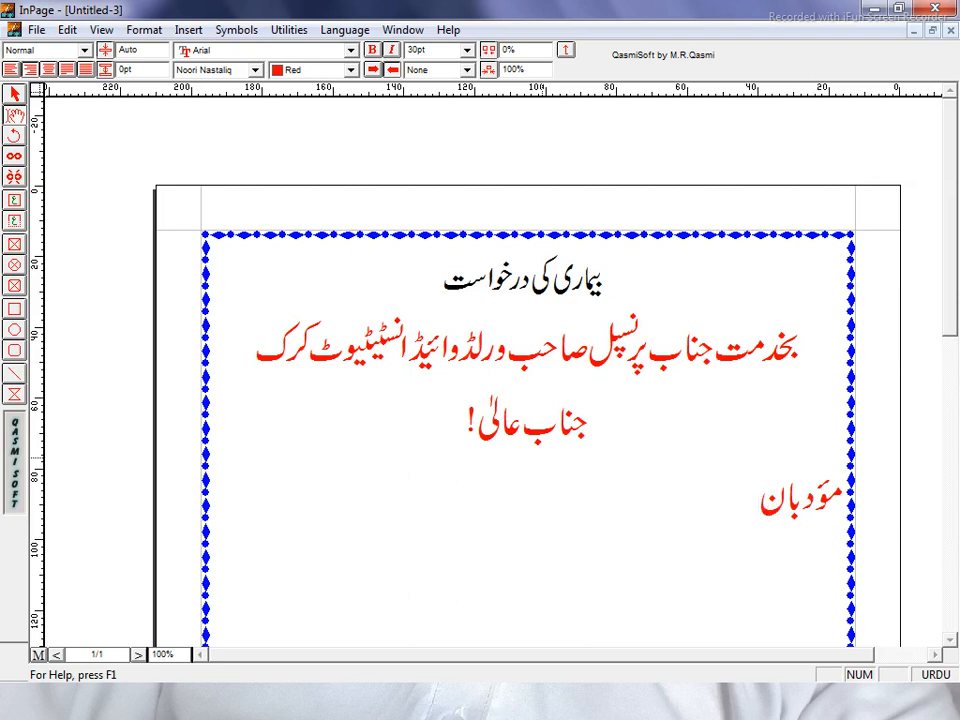
pyautogui.write('ہ')
pyautogui.write('گ')
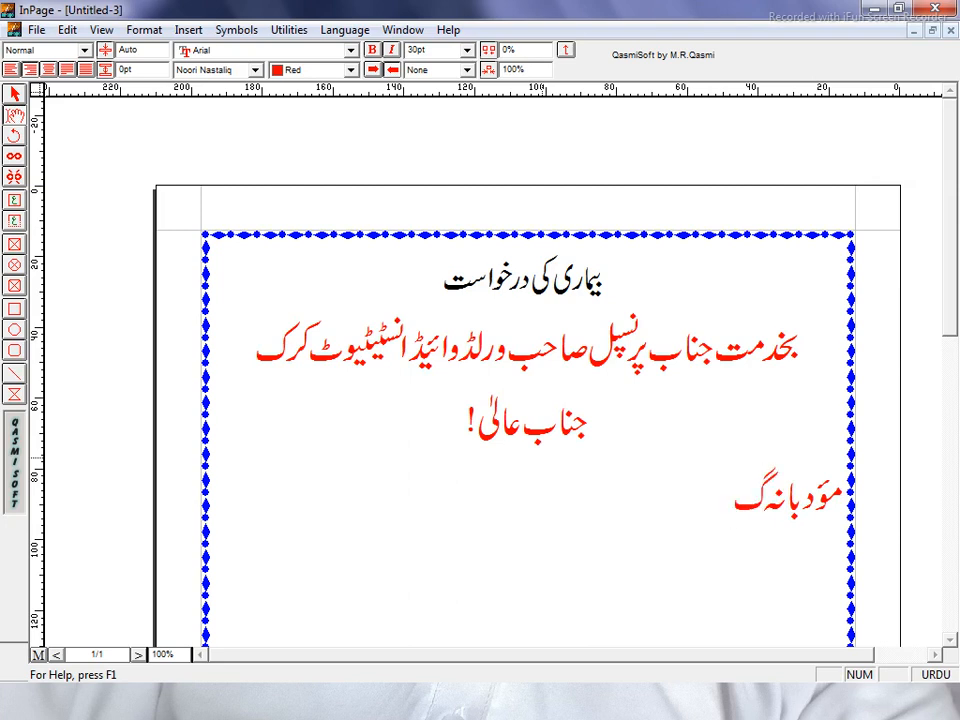
pyautogui.write('زار')
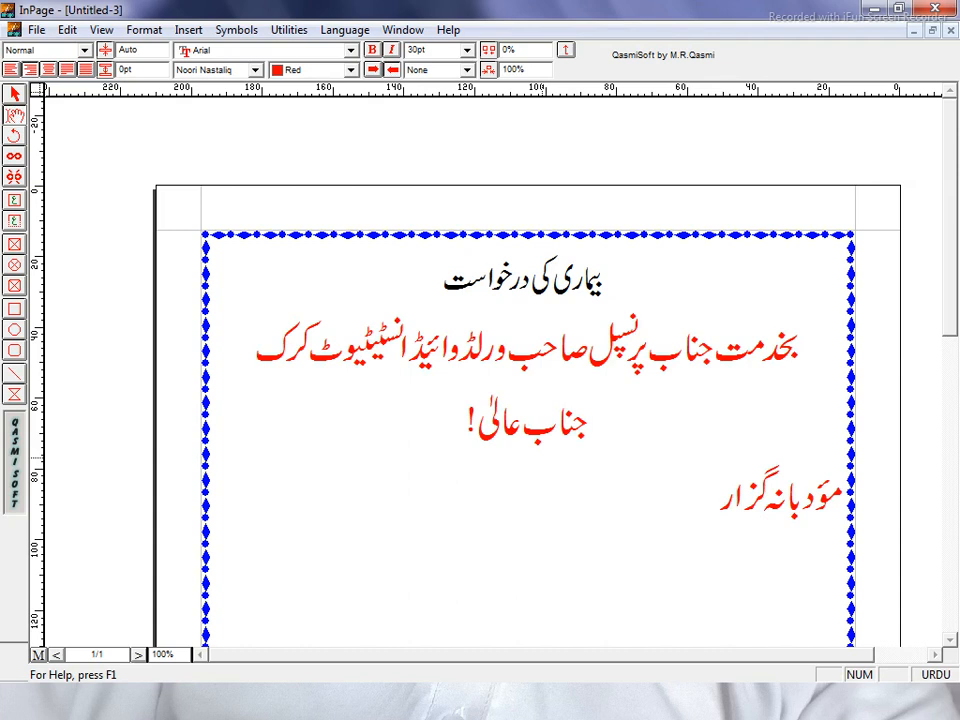
pyautogui.write('ش')
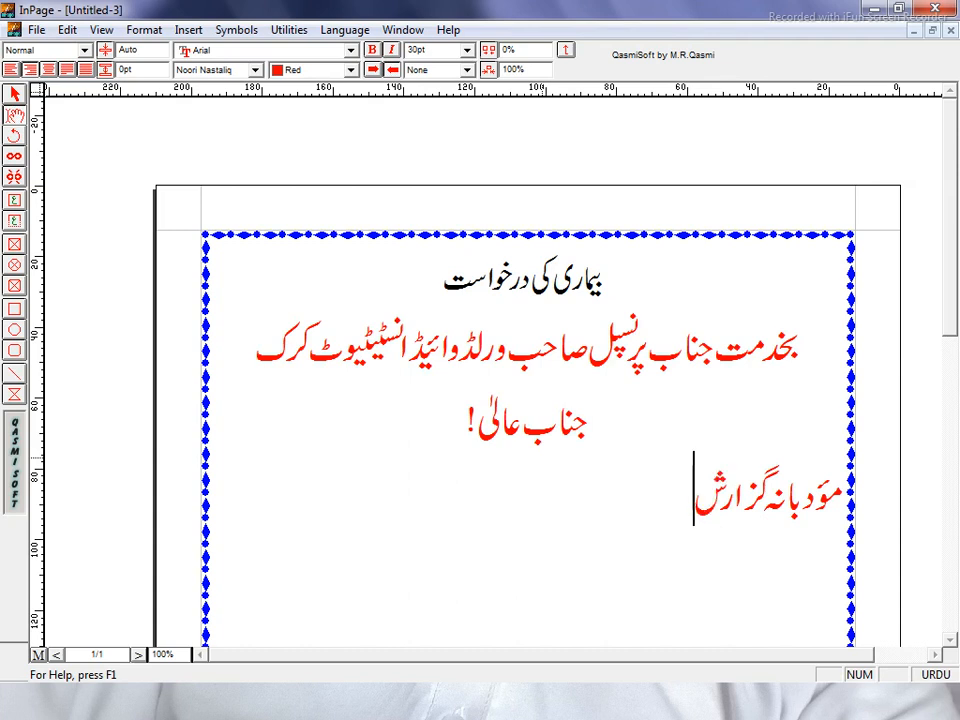
pyautogui.write(' ہ')
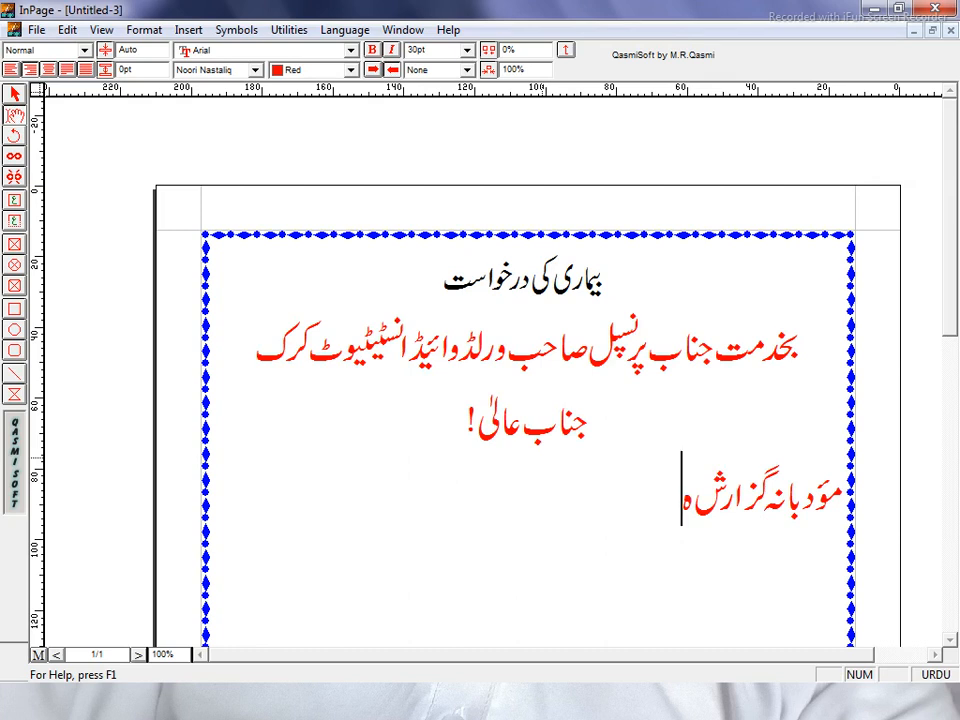
pyautogui.write('ے')
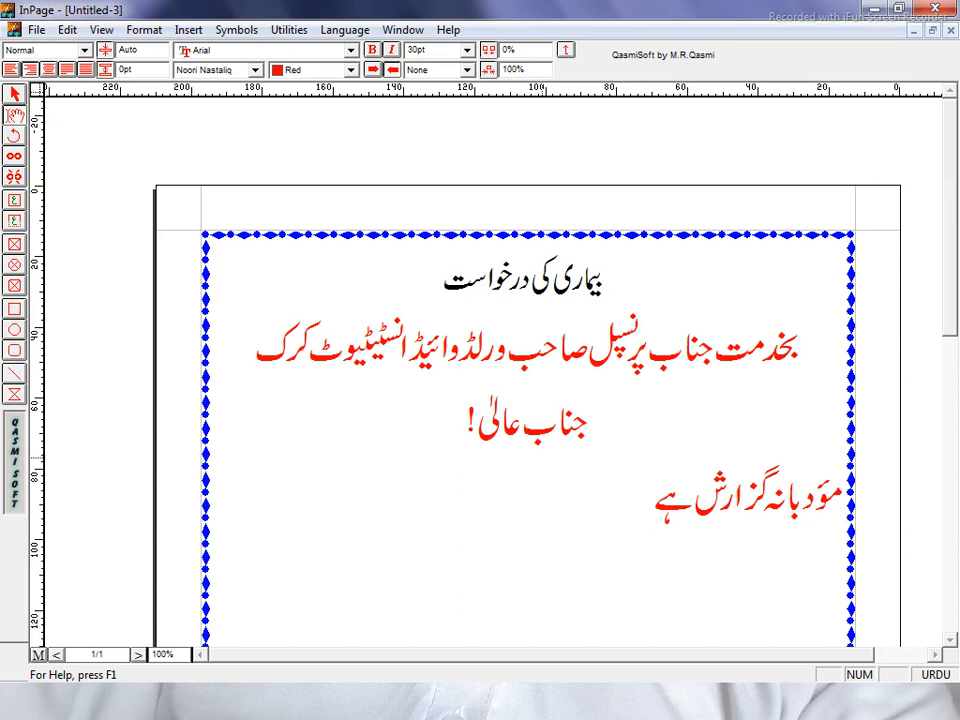
pyautogui.write('کہ سا')
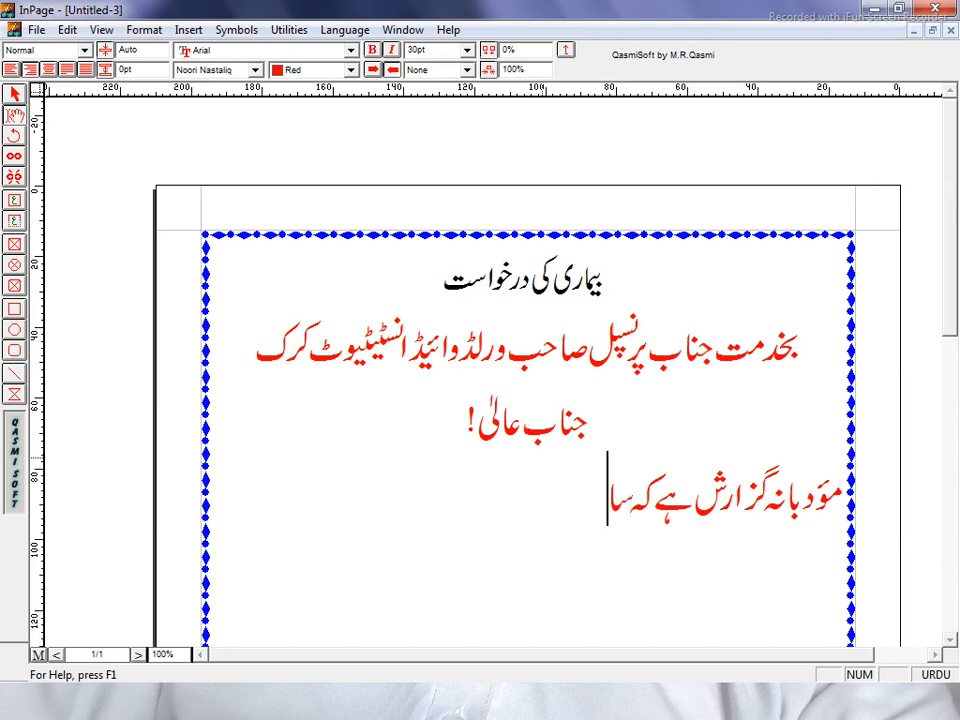
pyautogui.write('ء')
pyautogui.write('ل')
pyautogui.write(' ک')
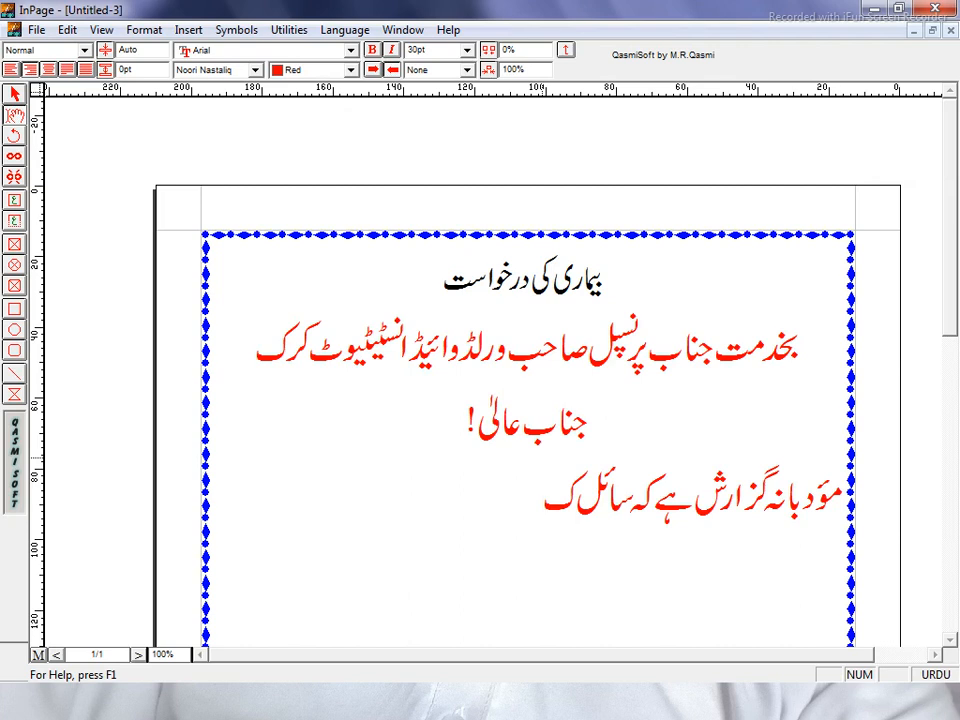
pyautogui.write('ل')
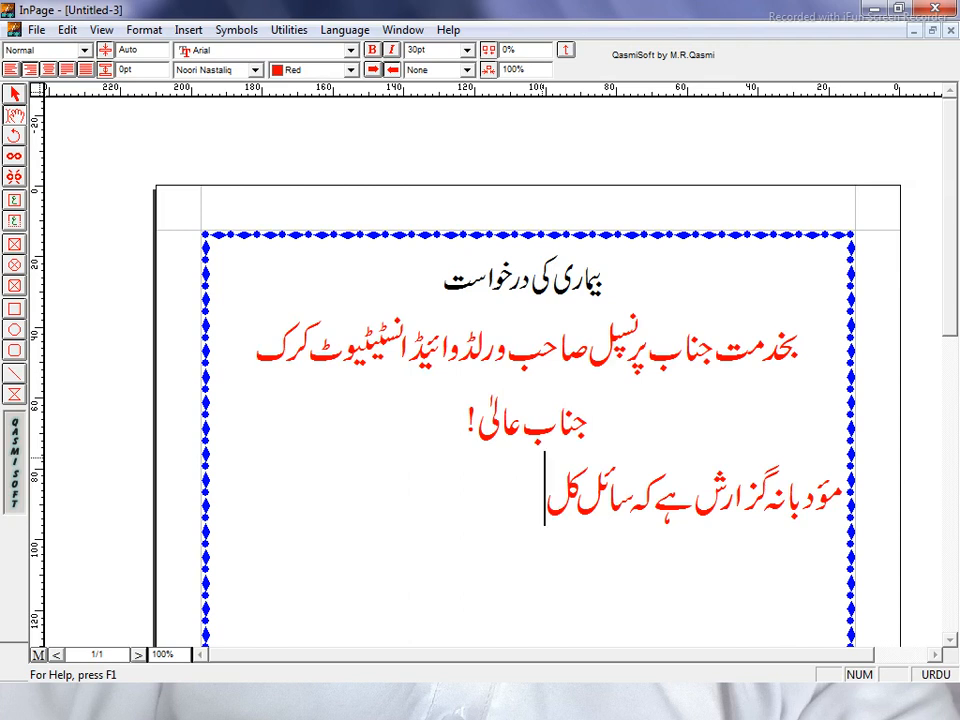
pyautogui.write(' رات')
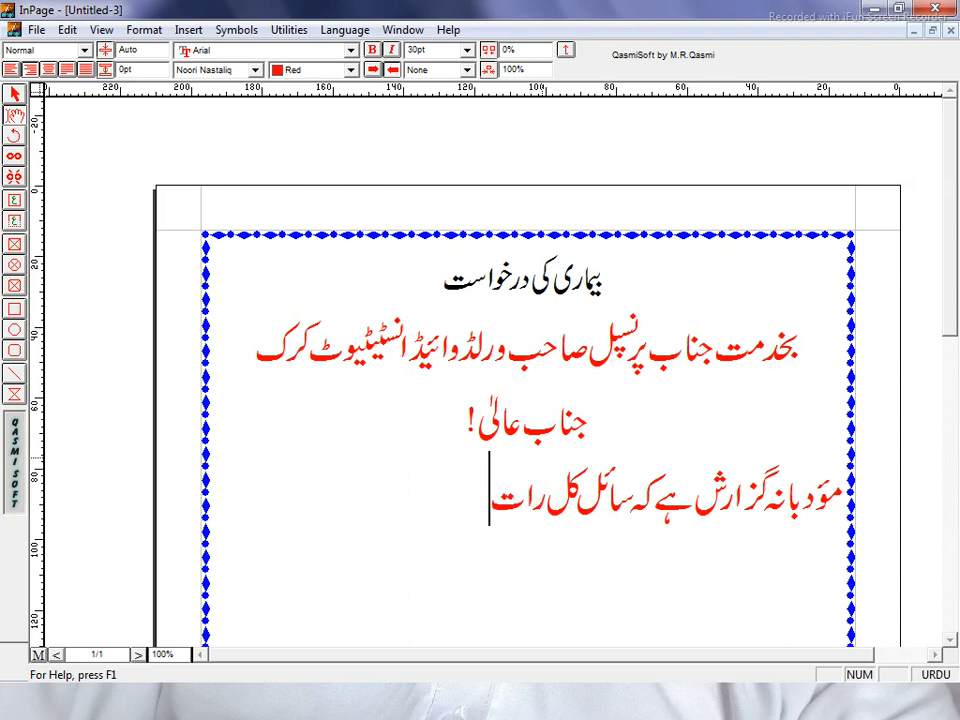
pyautogui.write(' سے')
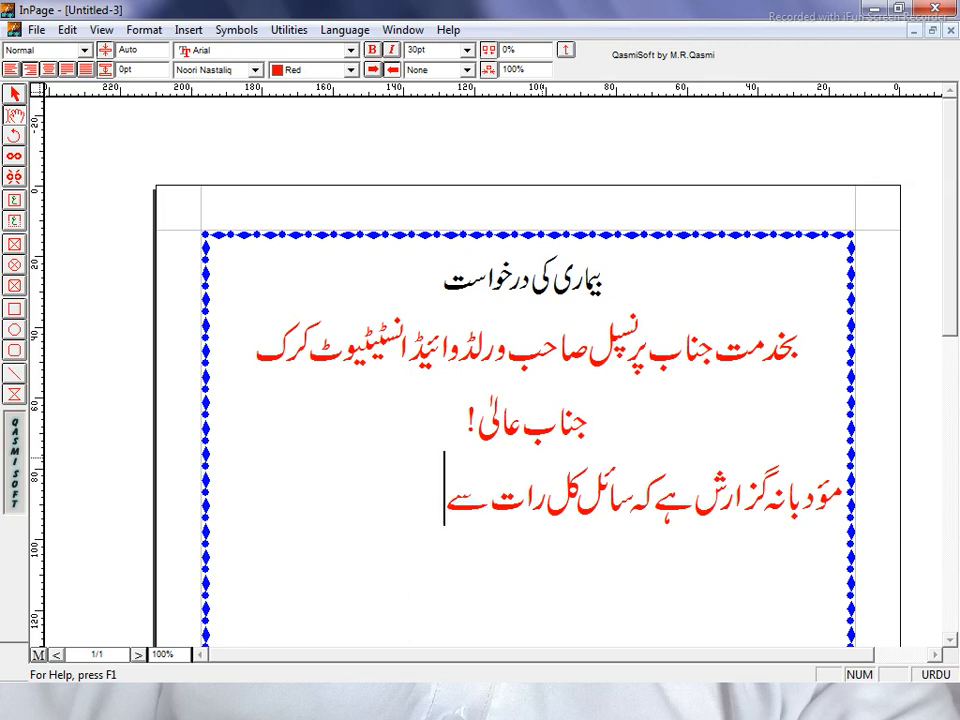
pyautogui.write(' ب')
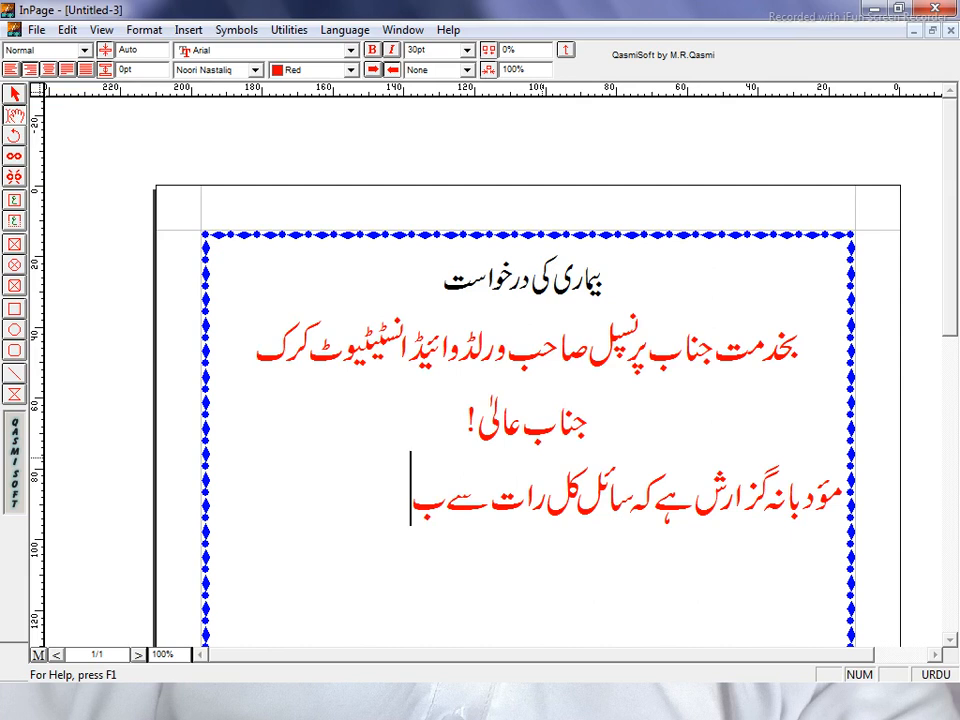
pyautogui.write('خ')
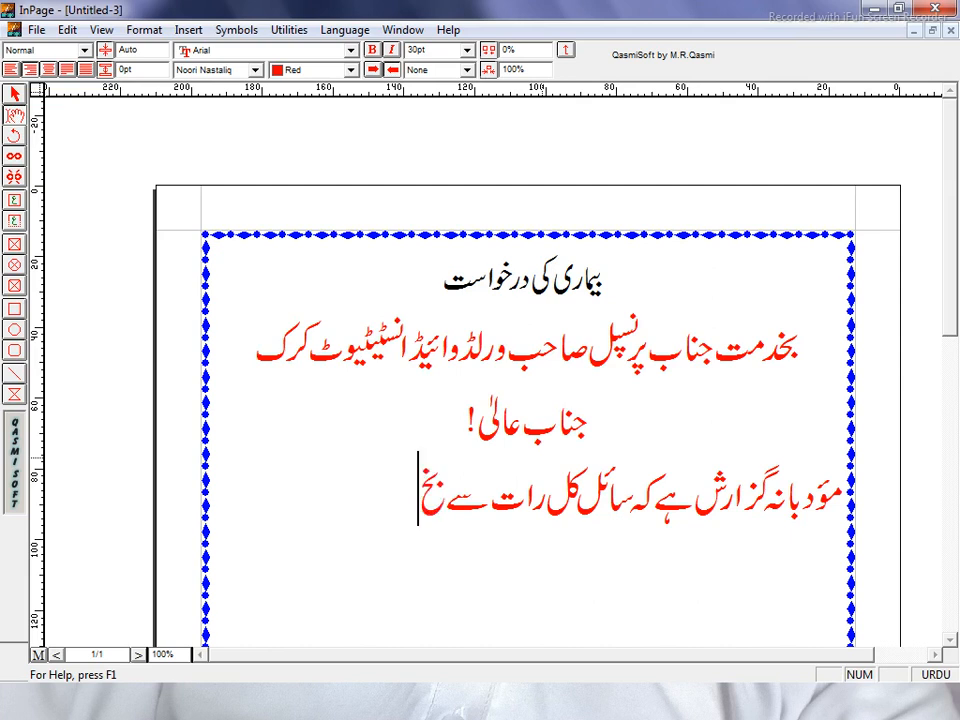
pyautogui.write('ار')
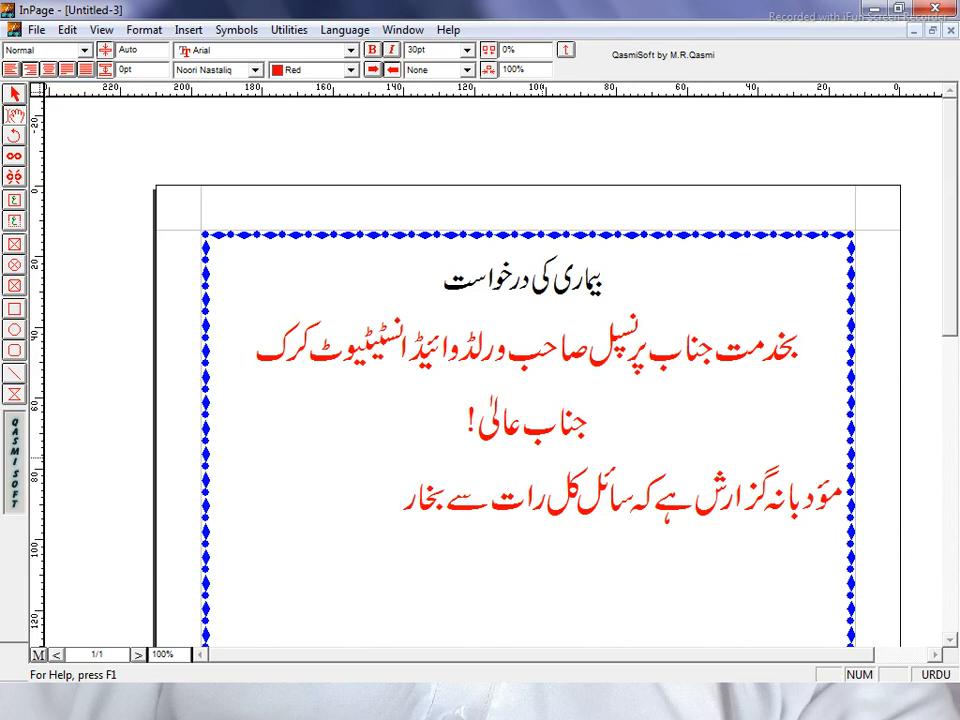
pyautogui.write('میں')
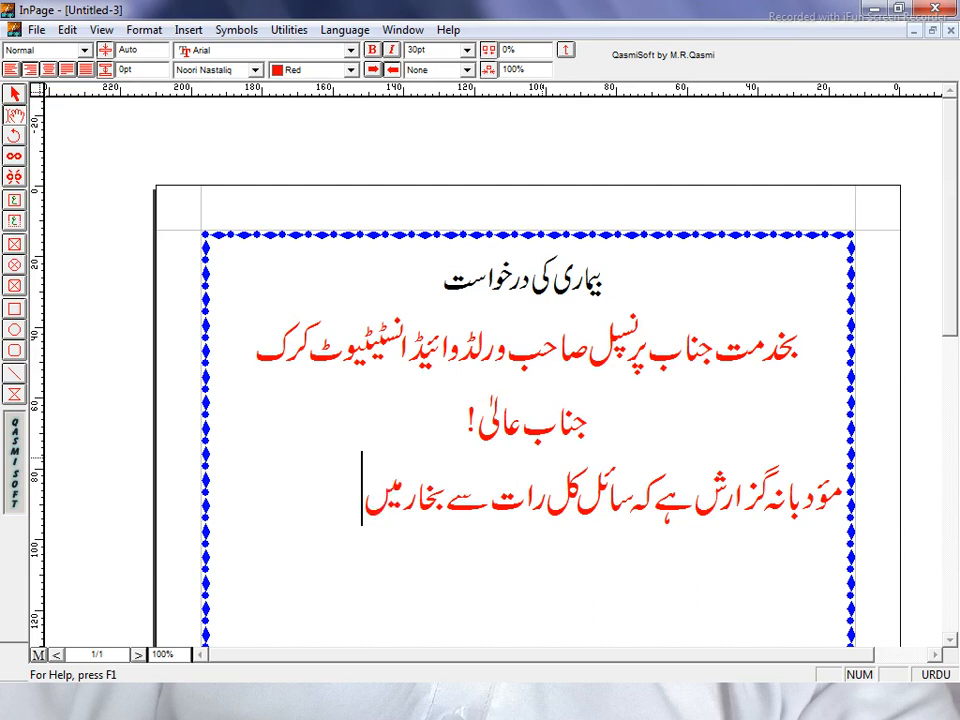
pyautogui.write(' مب')
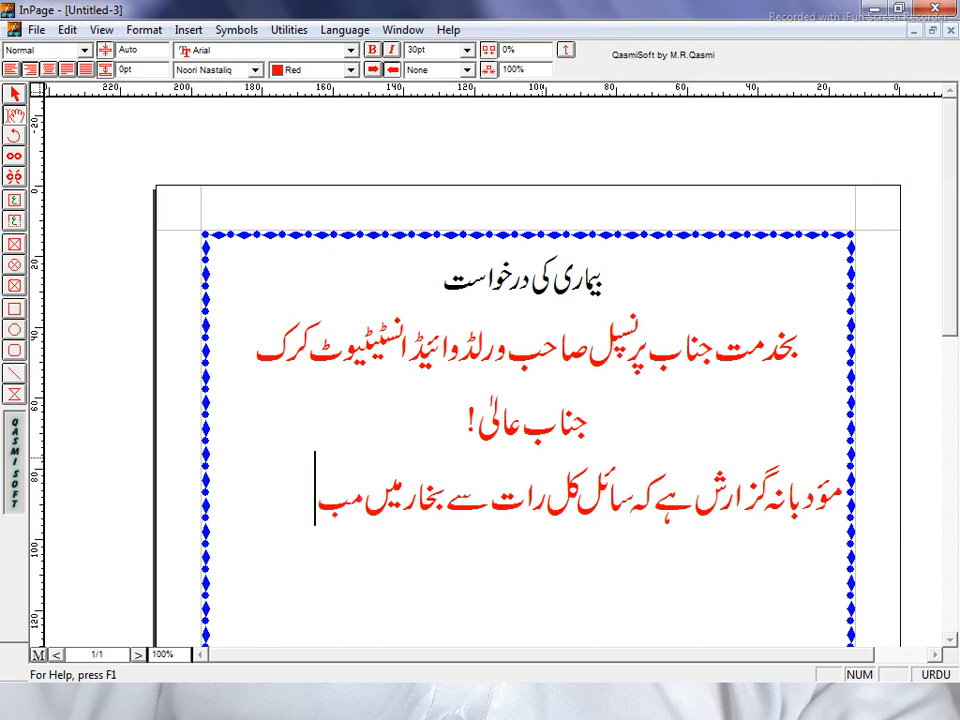
pyautogui.write('تل')
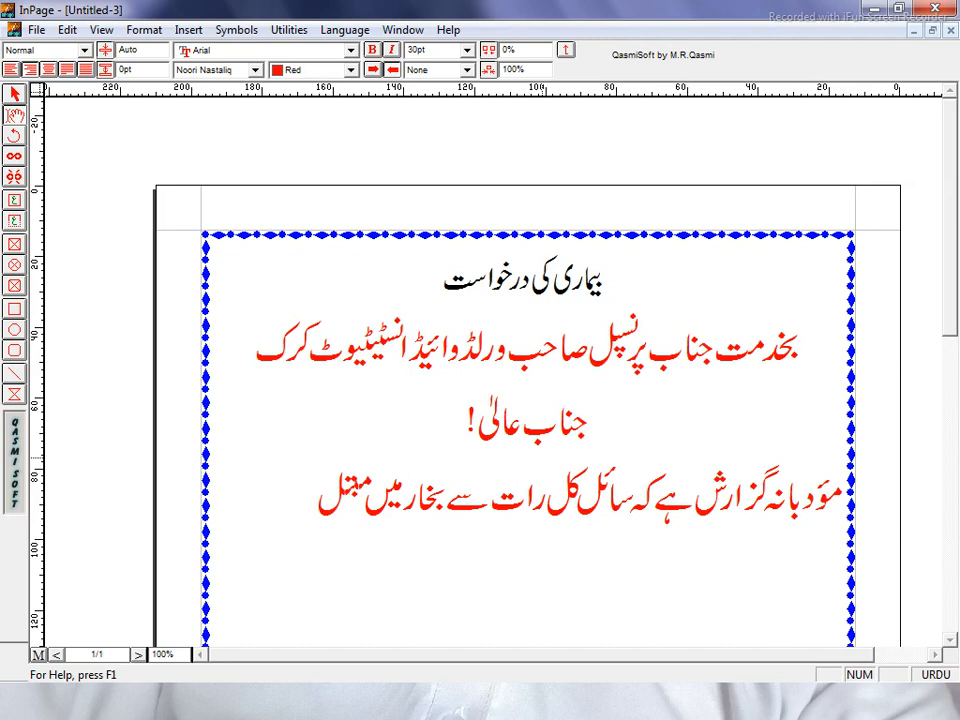
pyautogui.write('ا')
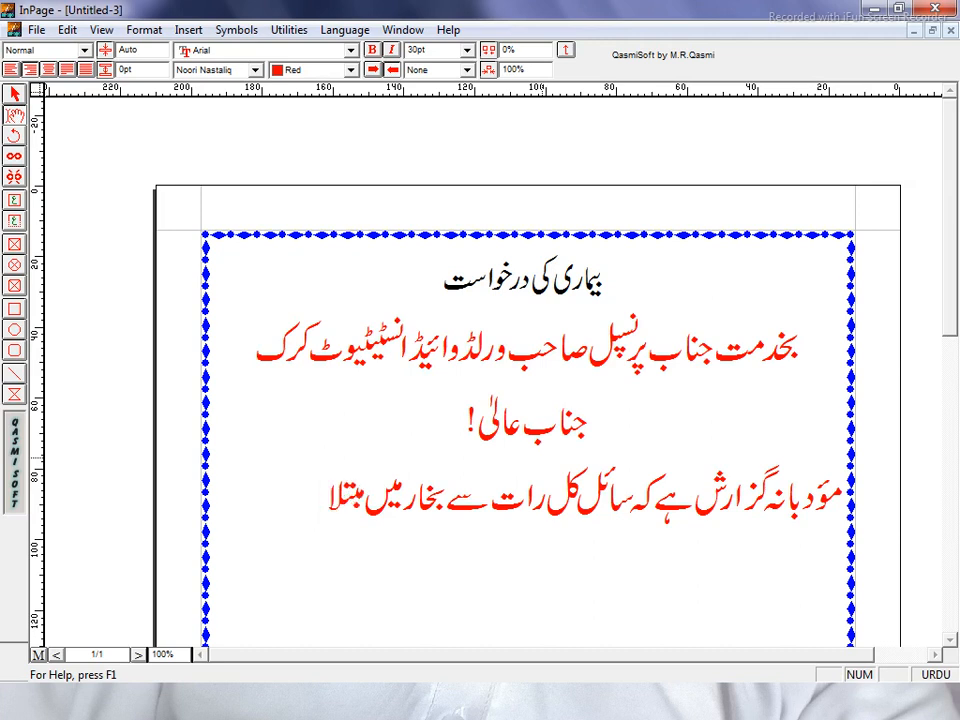
pyautogui.write('ہو')
# Continue the red body text with 'چکا ہے۔ جس کی وجہ', removing the stray trailing letter
pyautogui.write('چ')
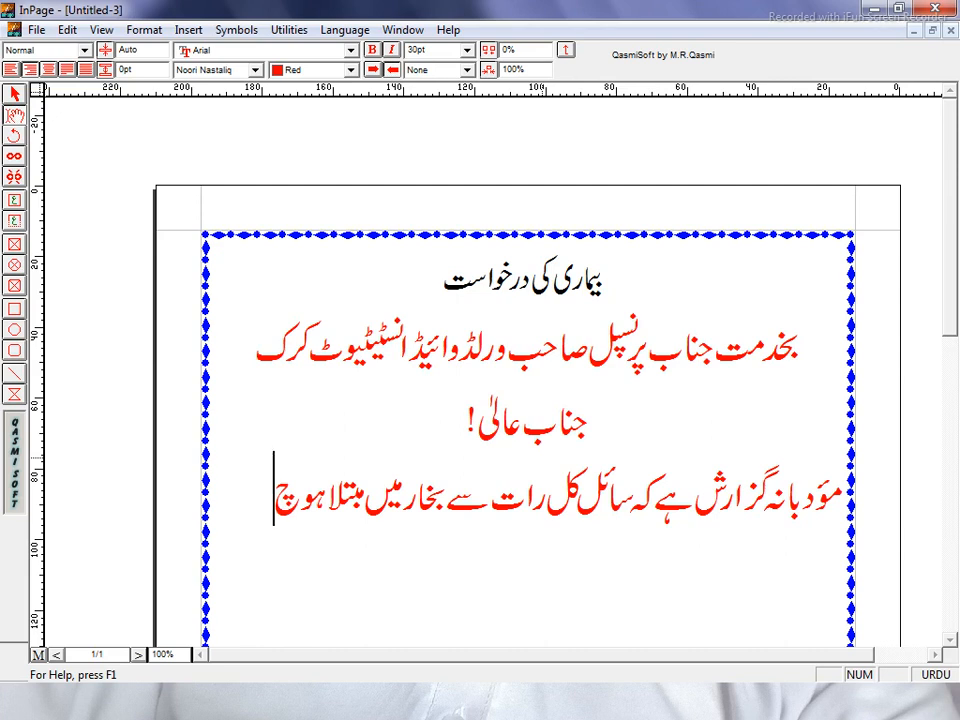
pyautogui.write('ک')
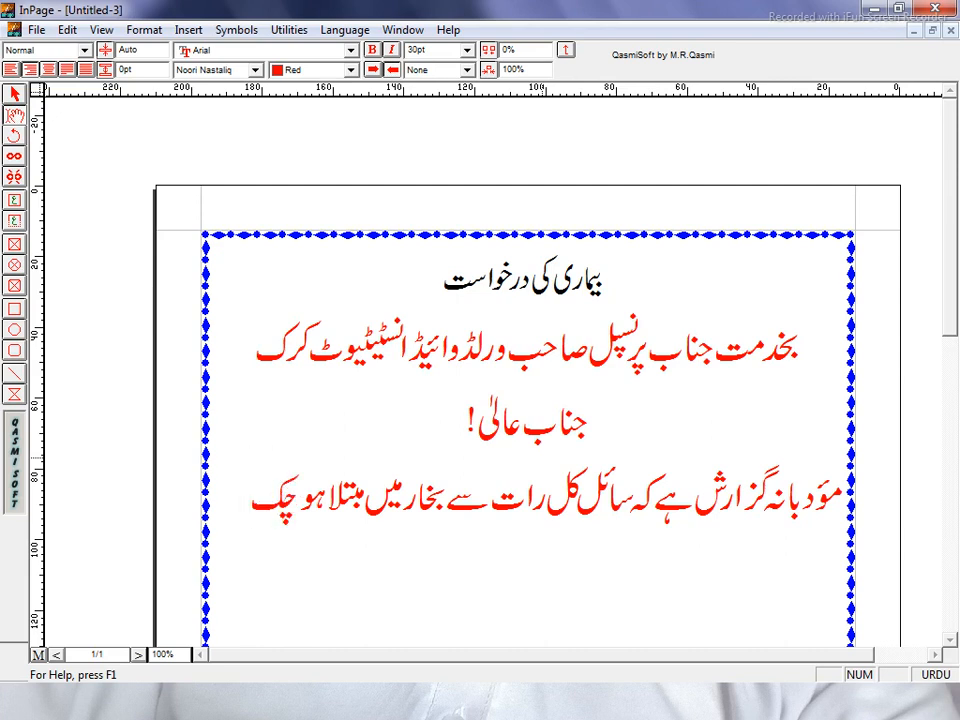
pyautogui.write('ا ')
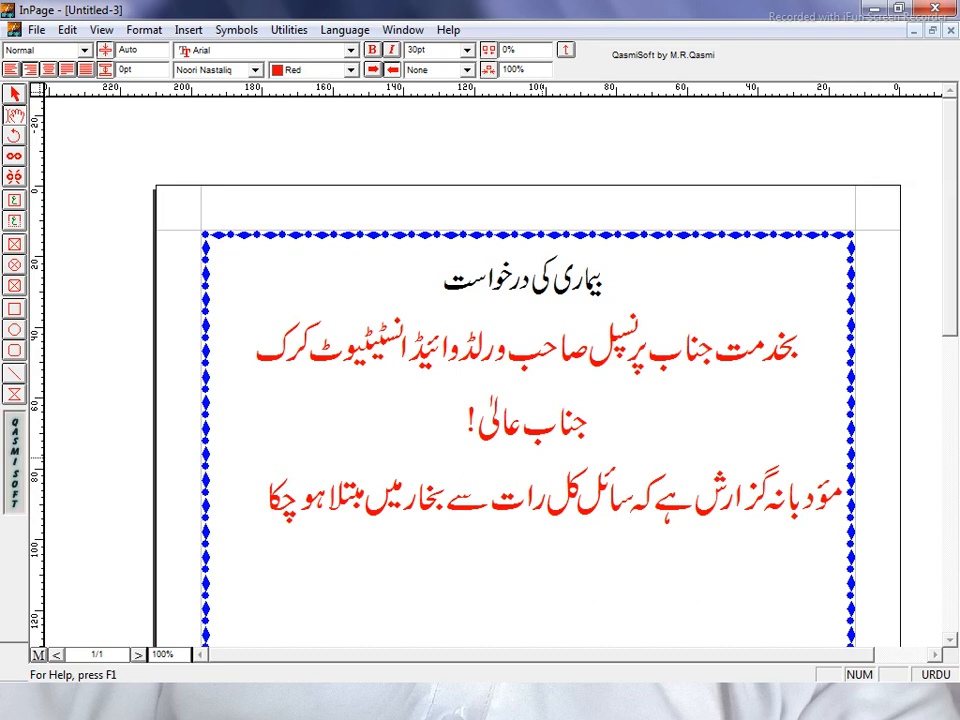
pyautogui.write('ہے۔')
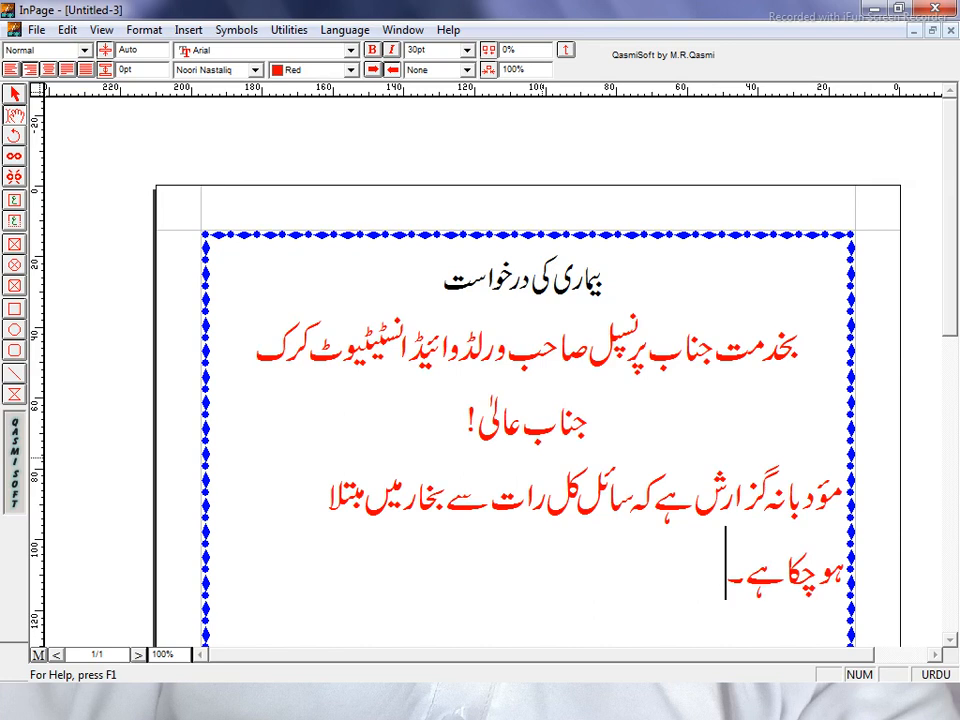
pyautogui.write('جس')
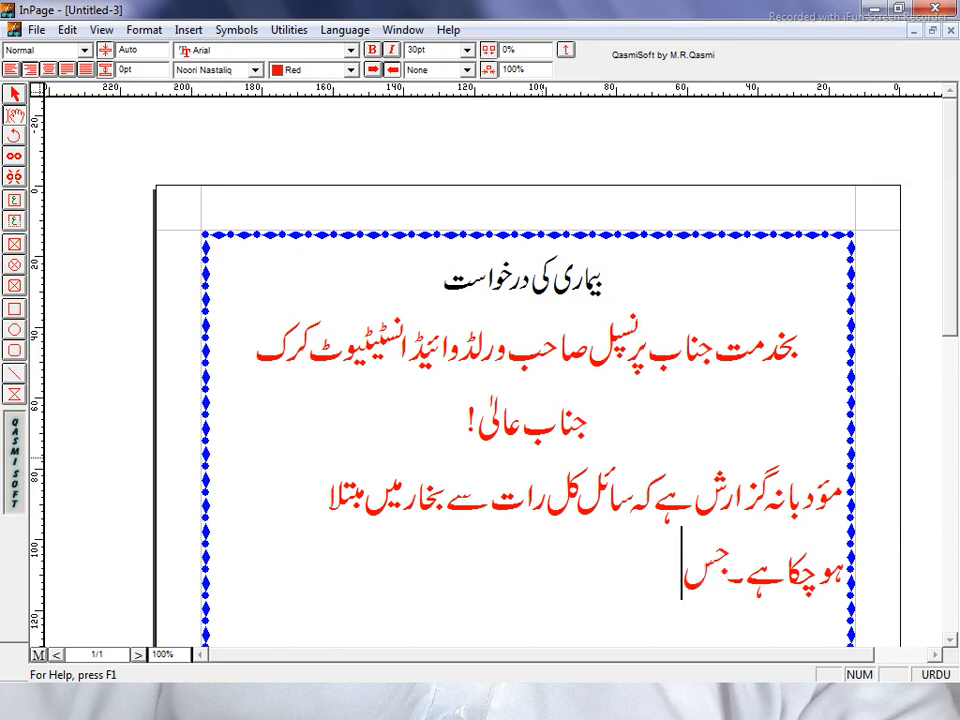
pyautogui.write(' ک')
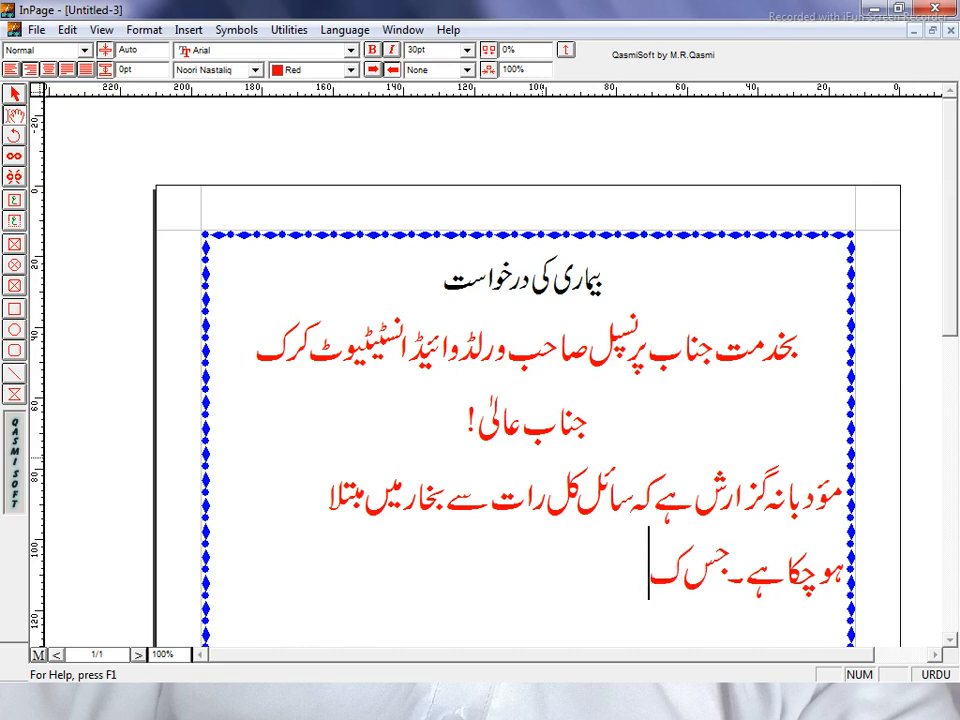
pyautogui.write('ی')
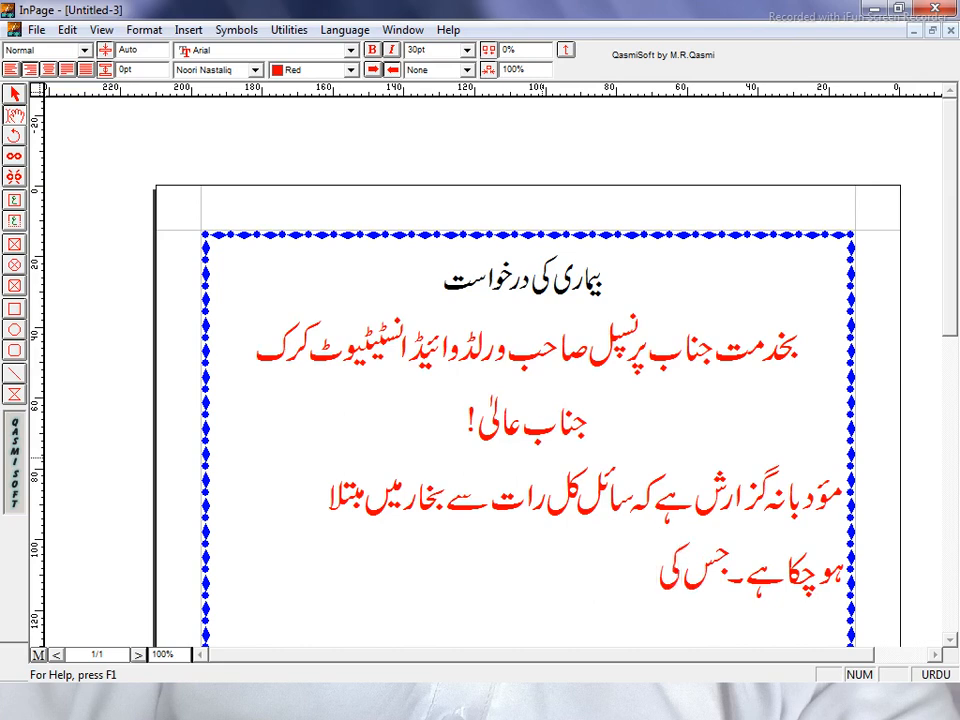
pyautogui.write(' وج')
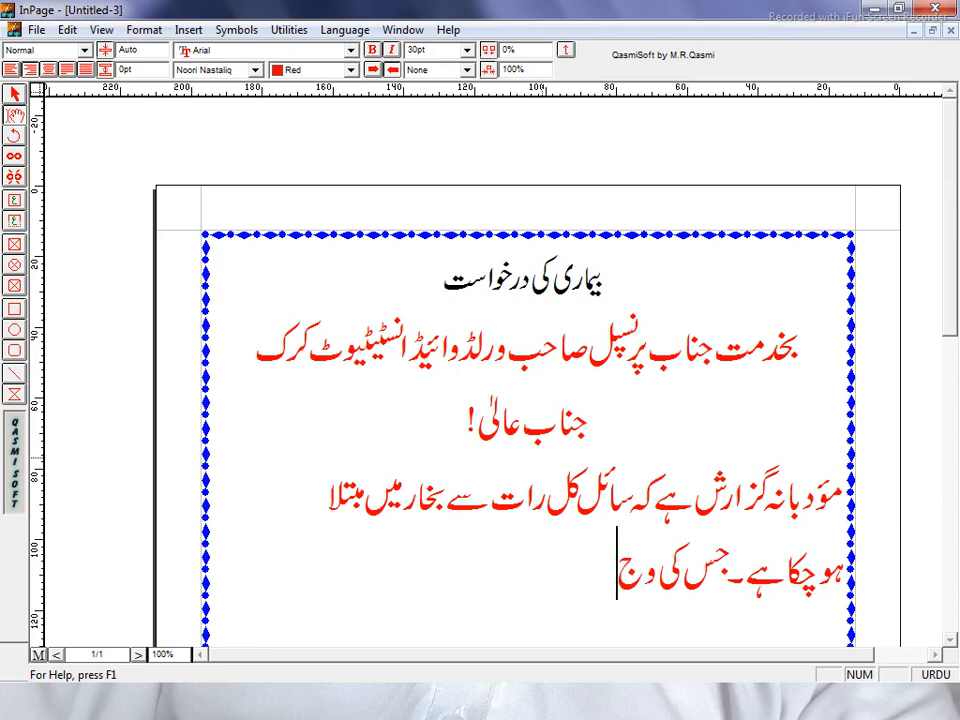
pyautogui.write('ہ')
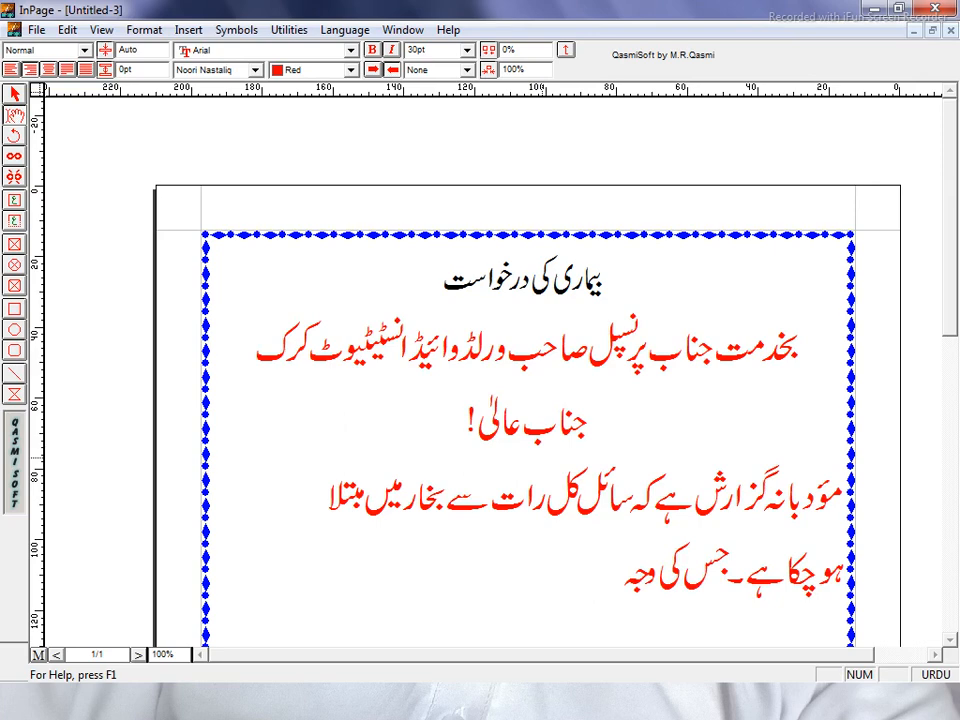
pyautogui.write('س')
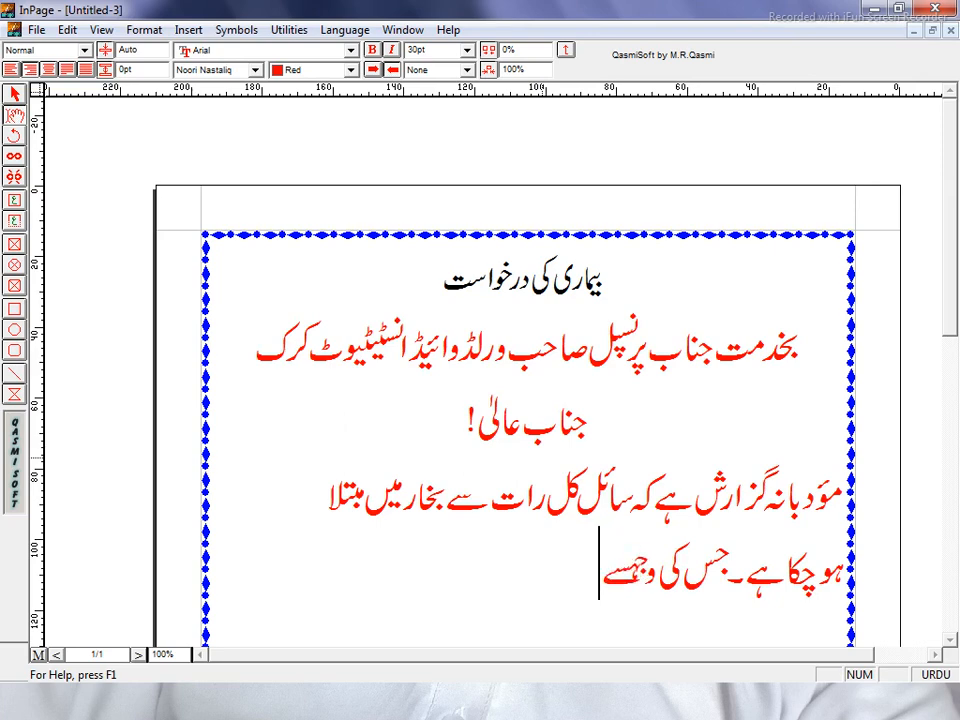
pyautogui.press('BackSpace')
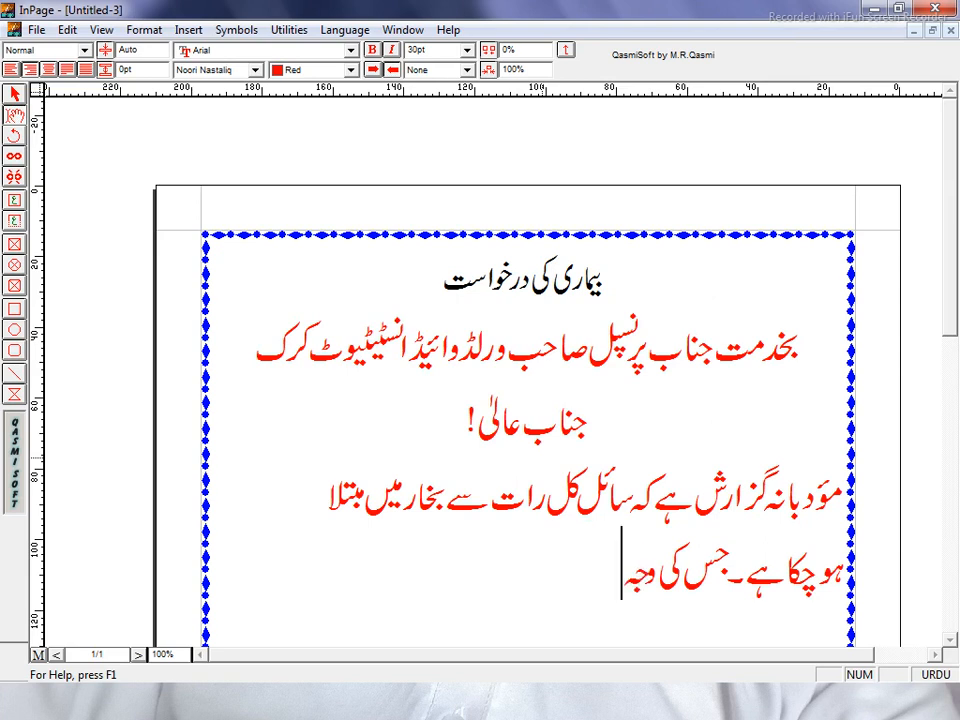
# Complete the sentence with 'سے کلاس لینے سے قاصر ہے۔' and begin the next word 'لہٰذا'
pyautogui.write('سے')
pyautogui.write('ک')
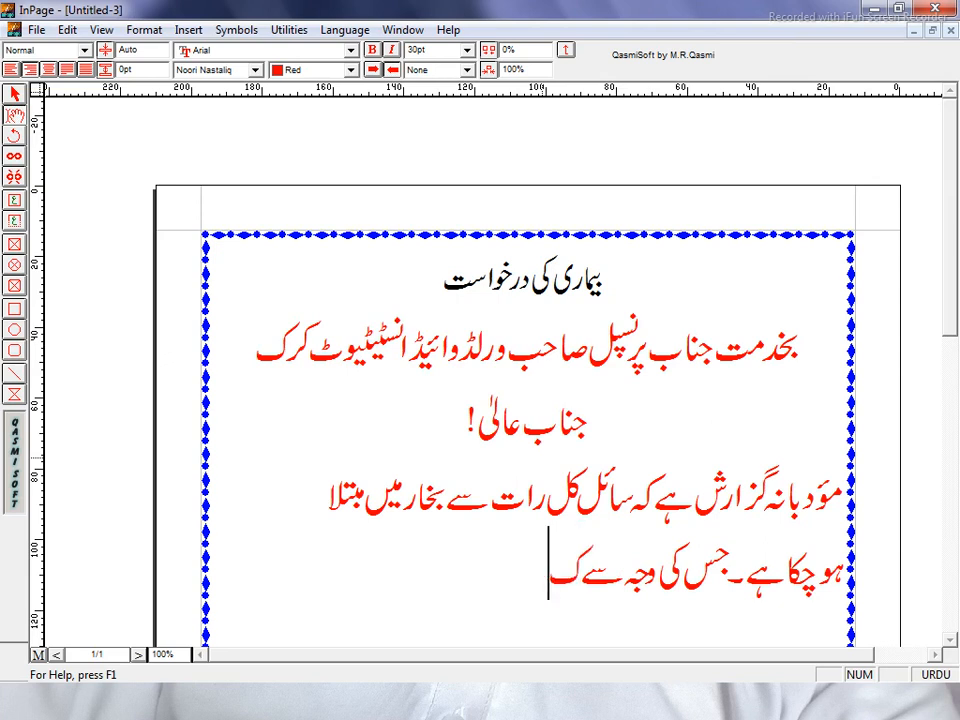
pyautogui.write('ل')
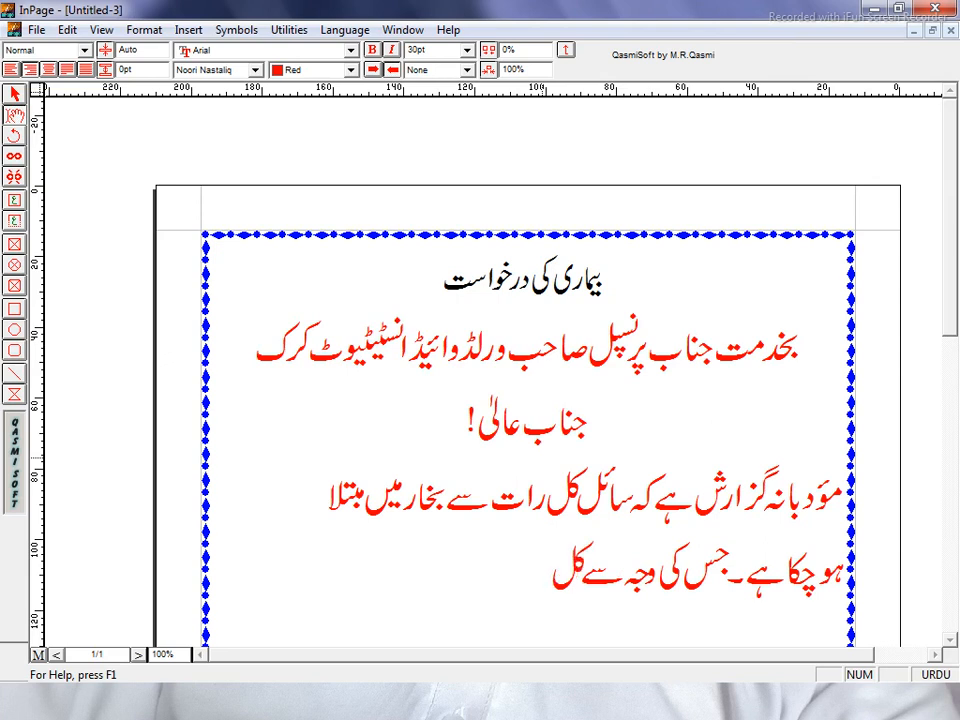
pyautogui.write('اس')
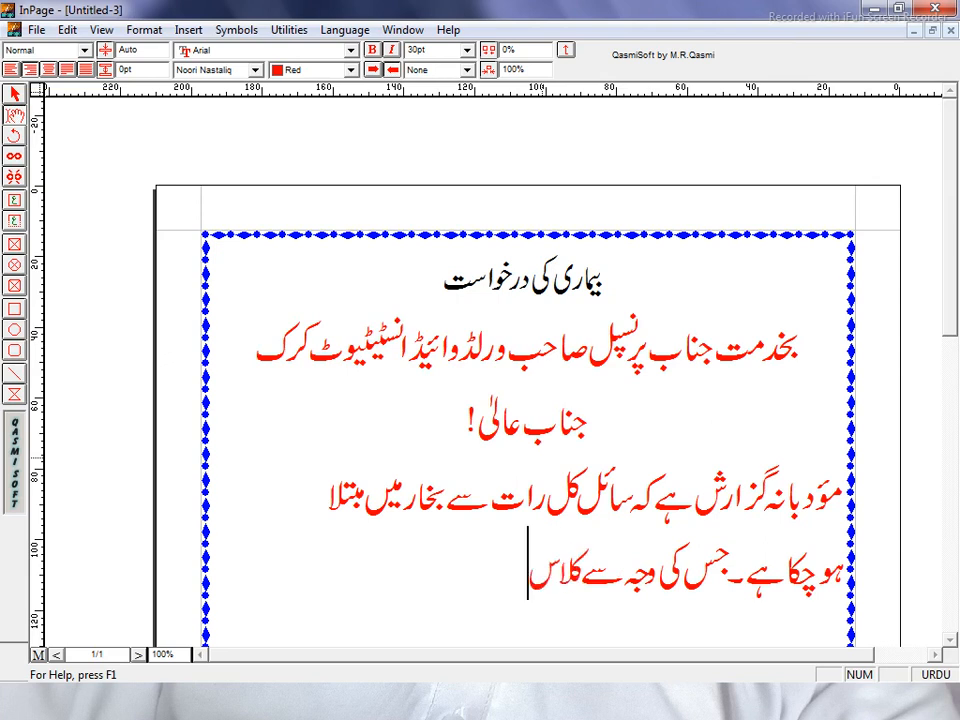
pyautogui.write(' لینے')
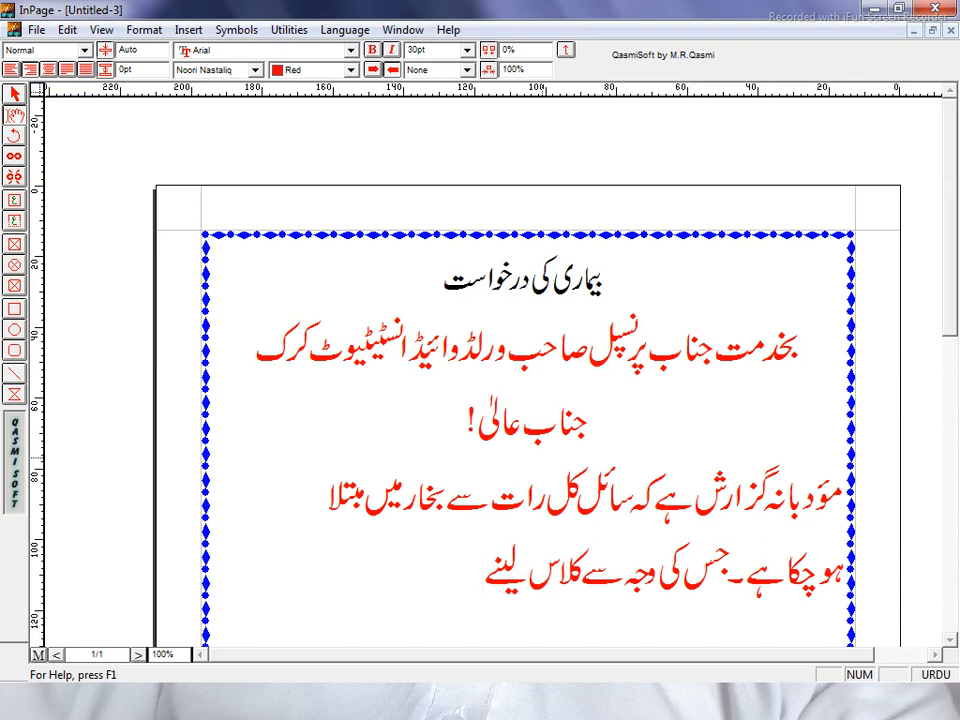
pyautogui.write('سے ق')
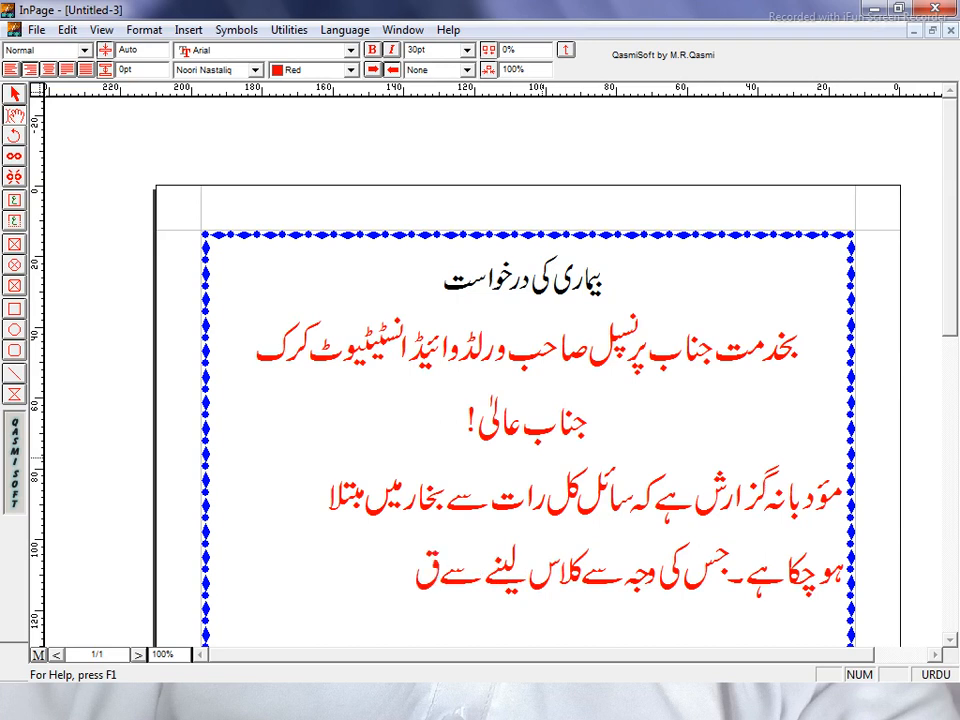
pyautogui.write('اص')
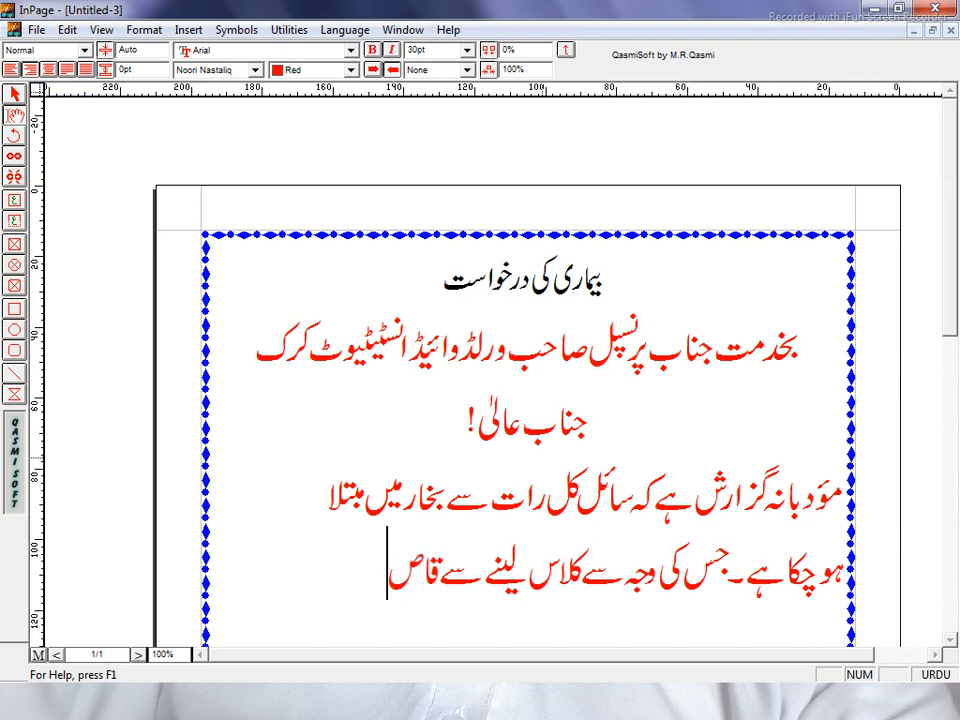
pyautogui.write('ر')
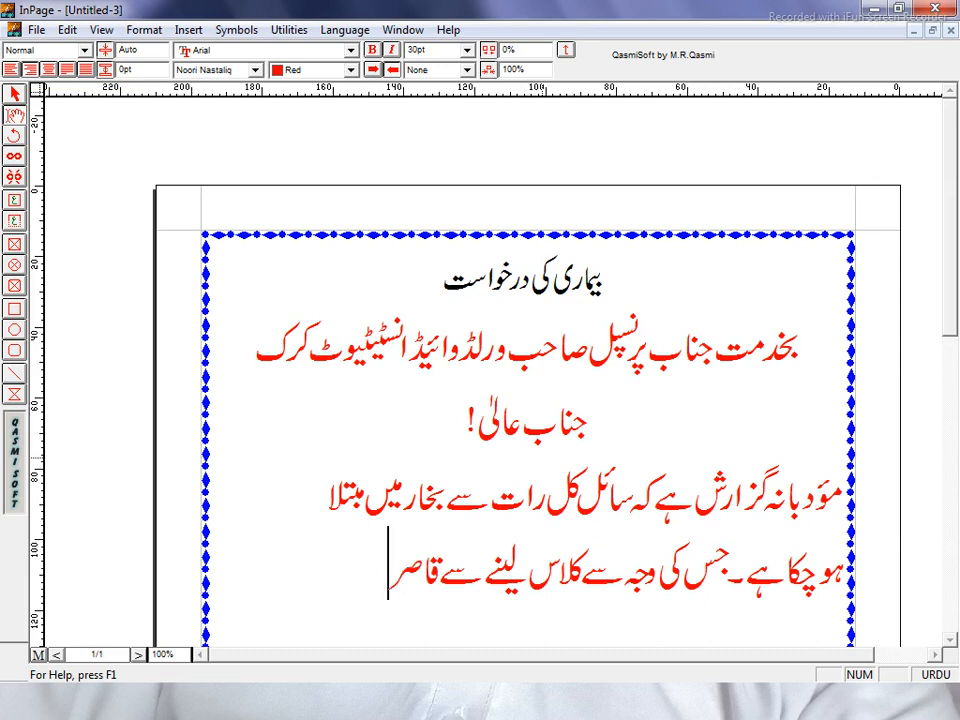
pyautogui.write(' ہے۔')
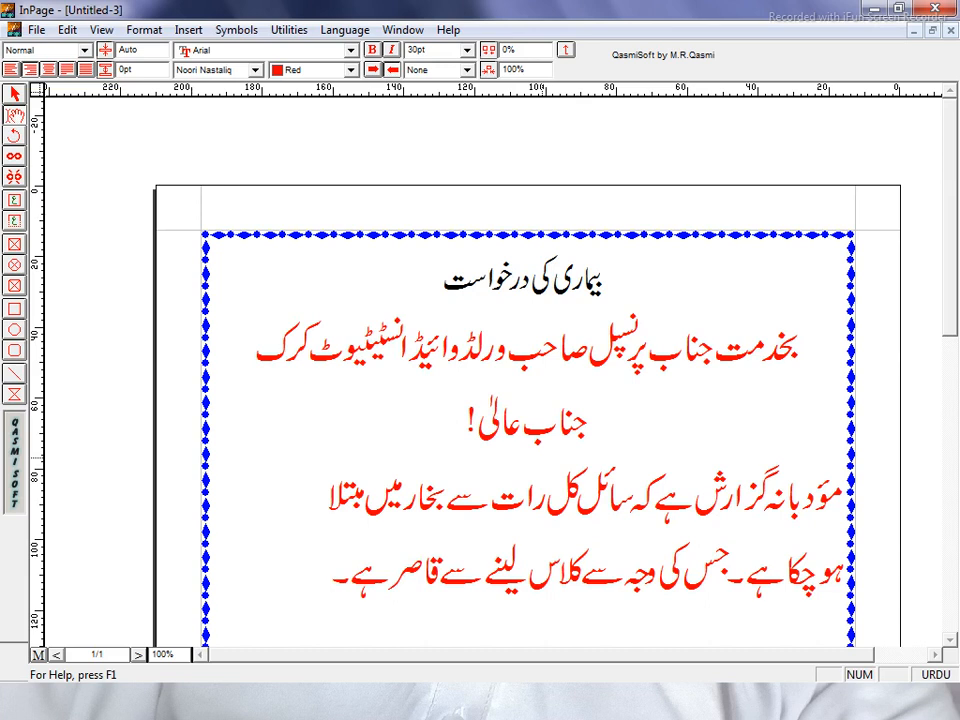
pyautogui.write('لہٰ')
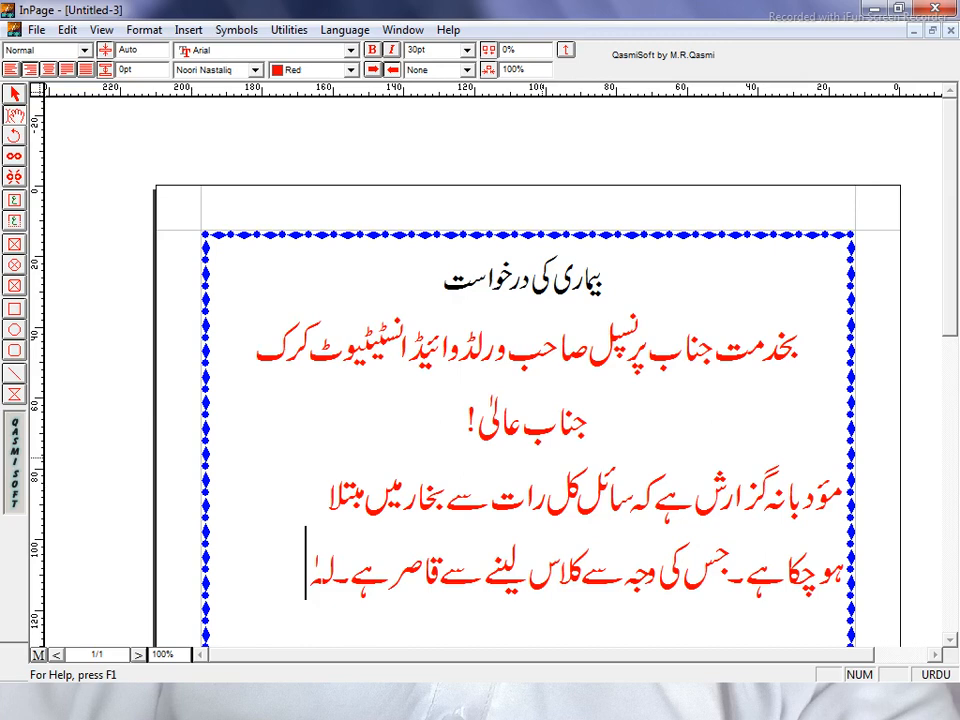
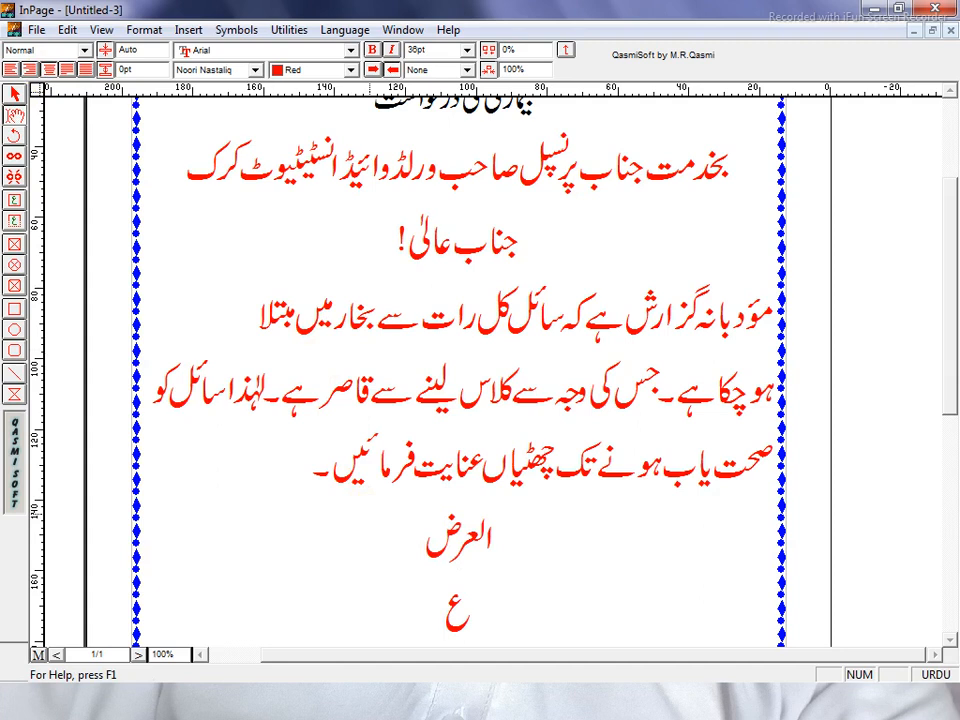
# Type the closing line 'عین نوازش ہوگی' under العرض and start a new line
pyautogui.write('ین')
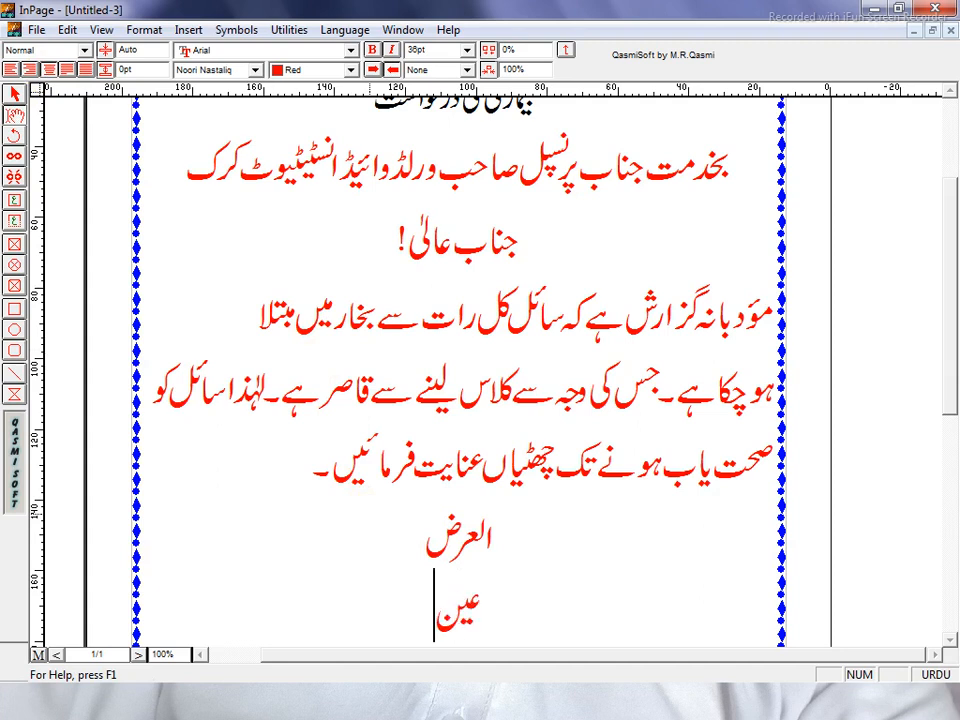
pyautogui.write(' ن')
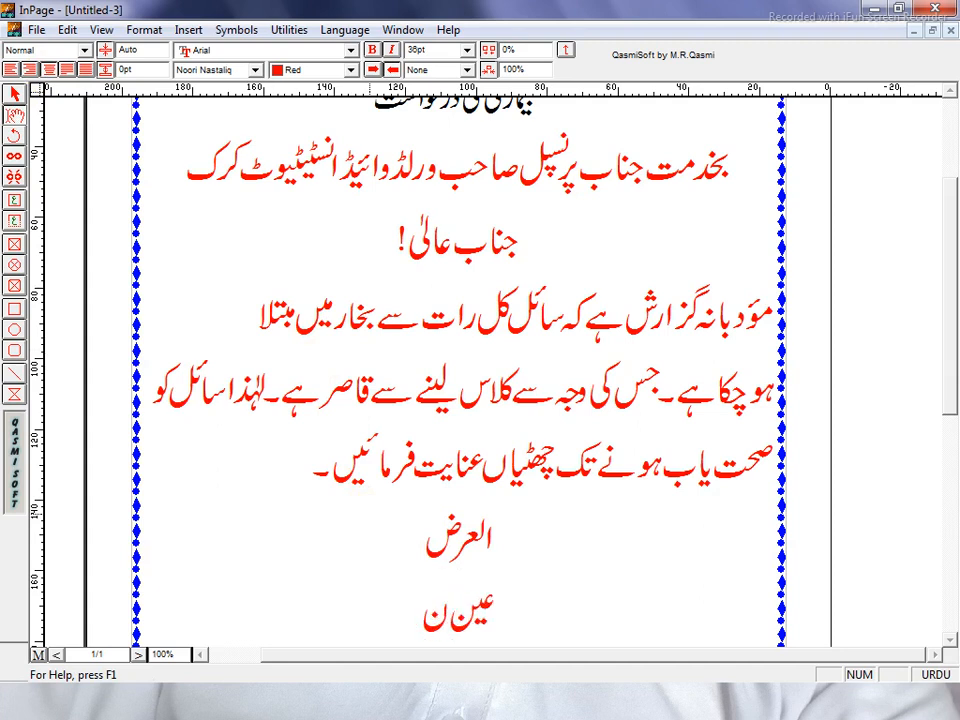
pyautogui.write('و')
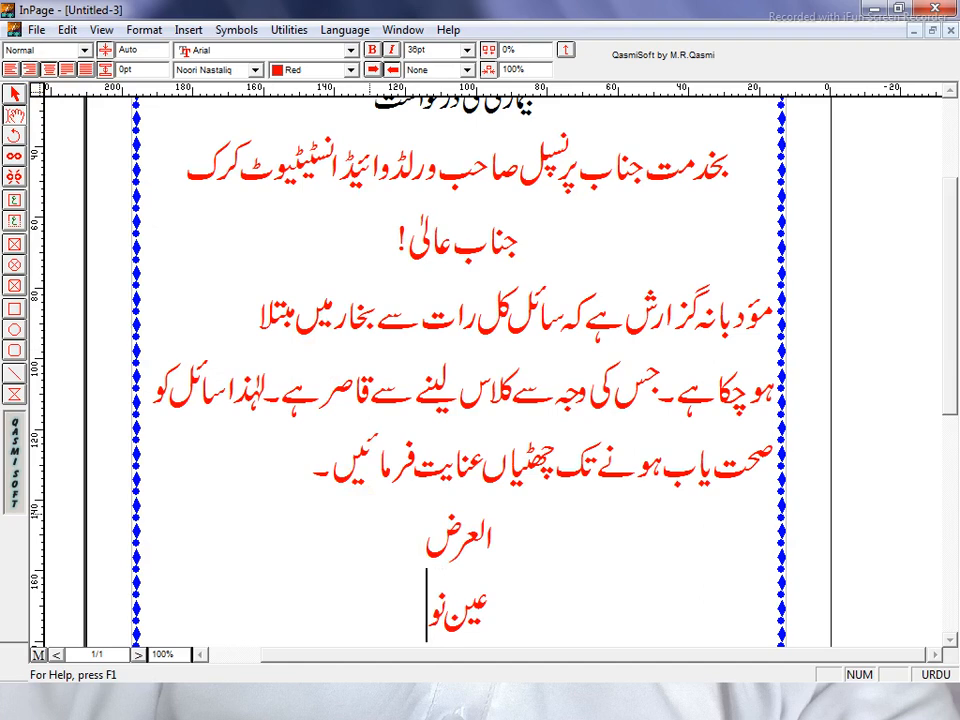
pyautogui.write('از')
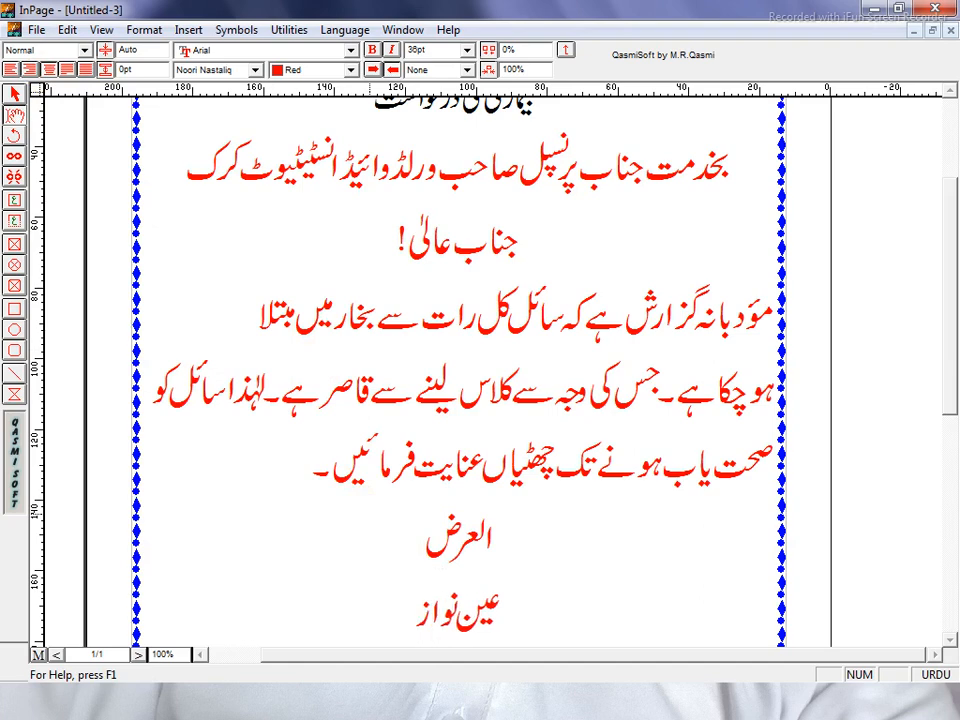
pyautogui.write('ش')
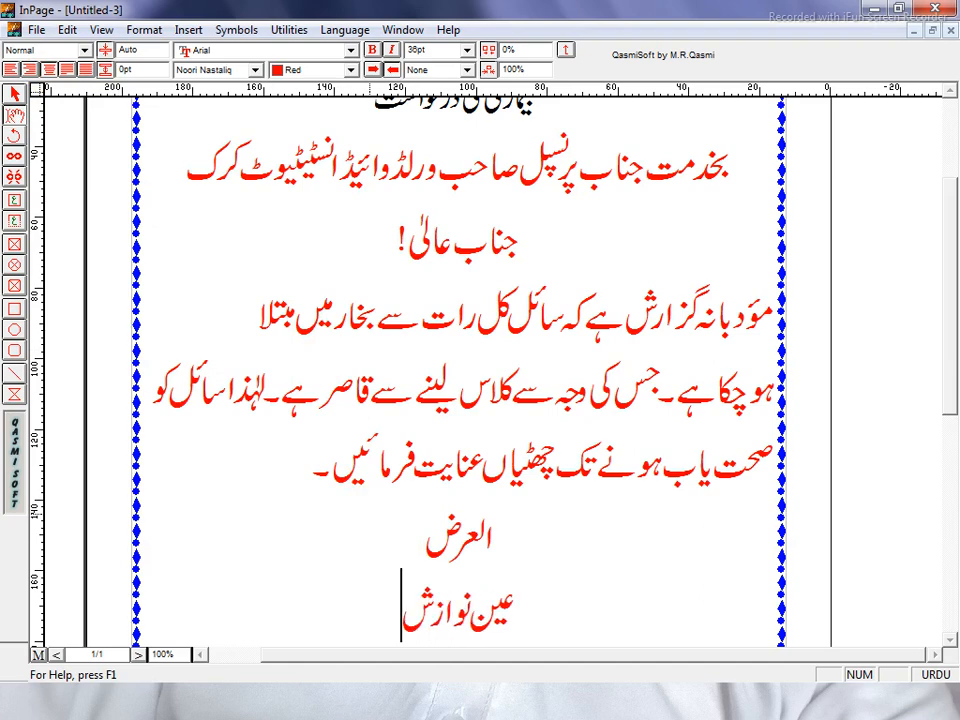
pyautogui.write(' ہ')
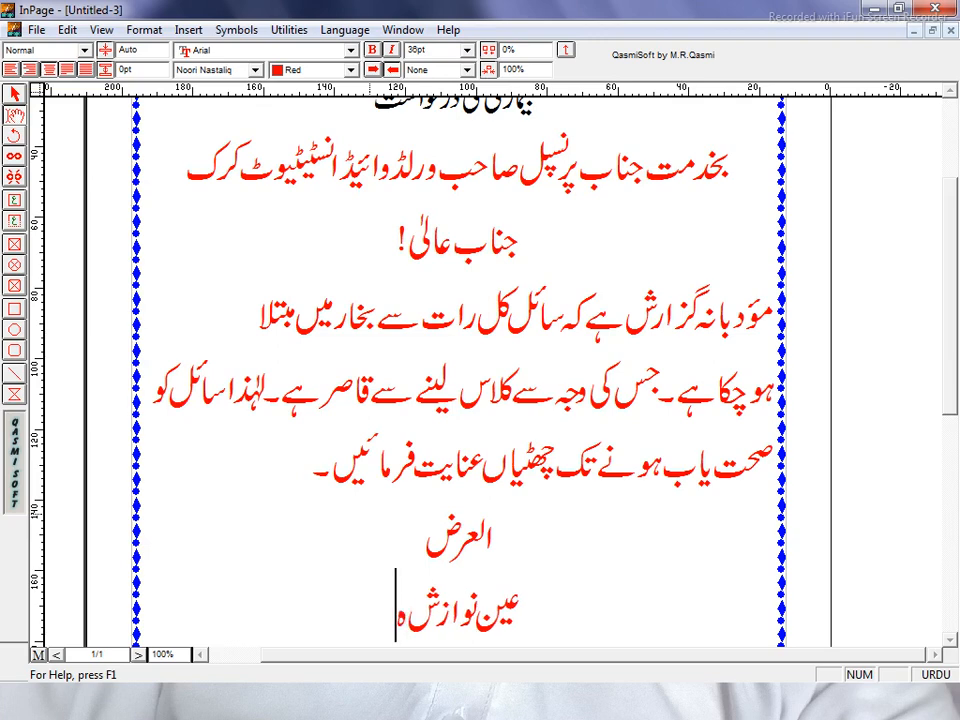
pyautogui.write('و')
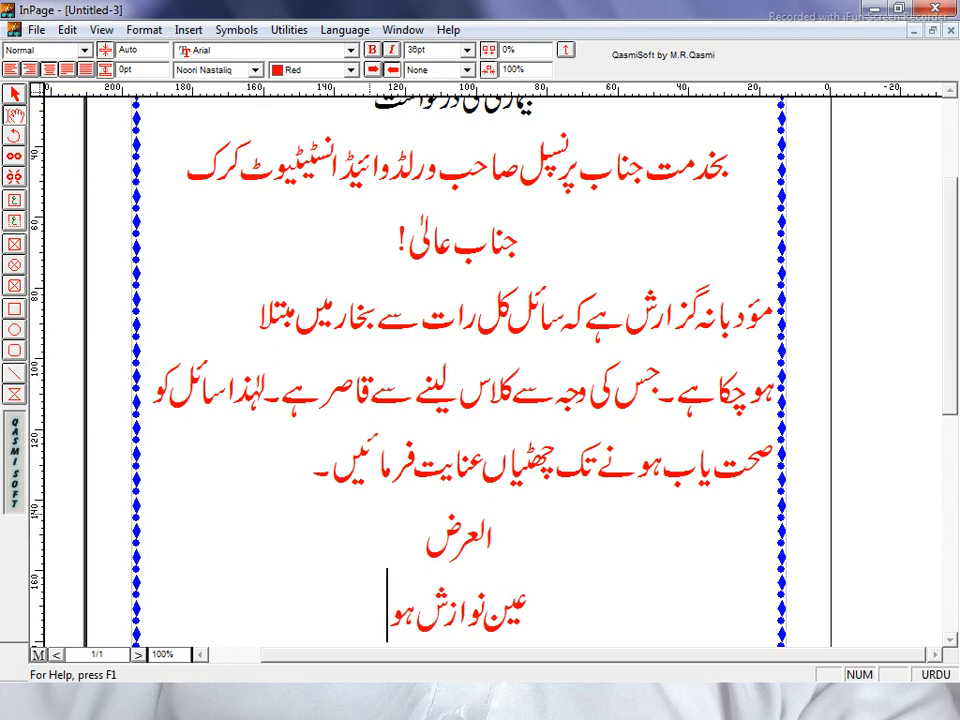
pyautogui.write('گی')
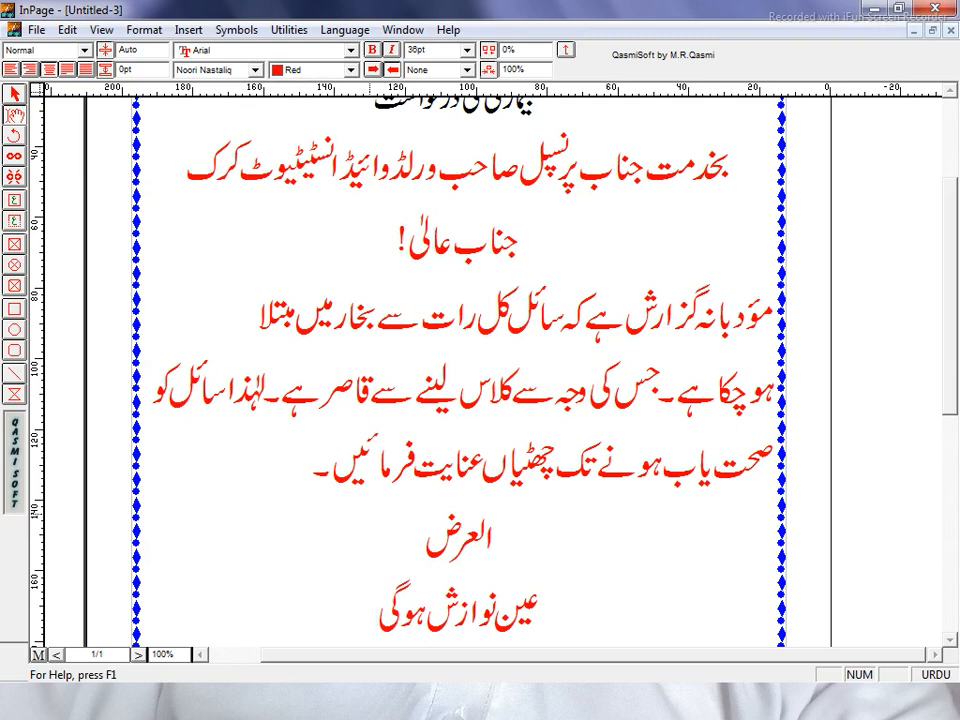
pyautogui.press('Return')
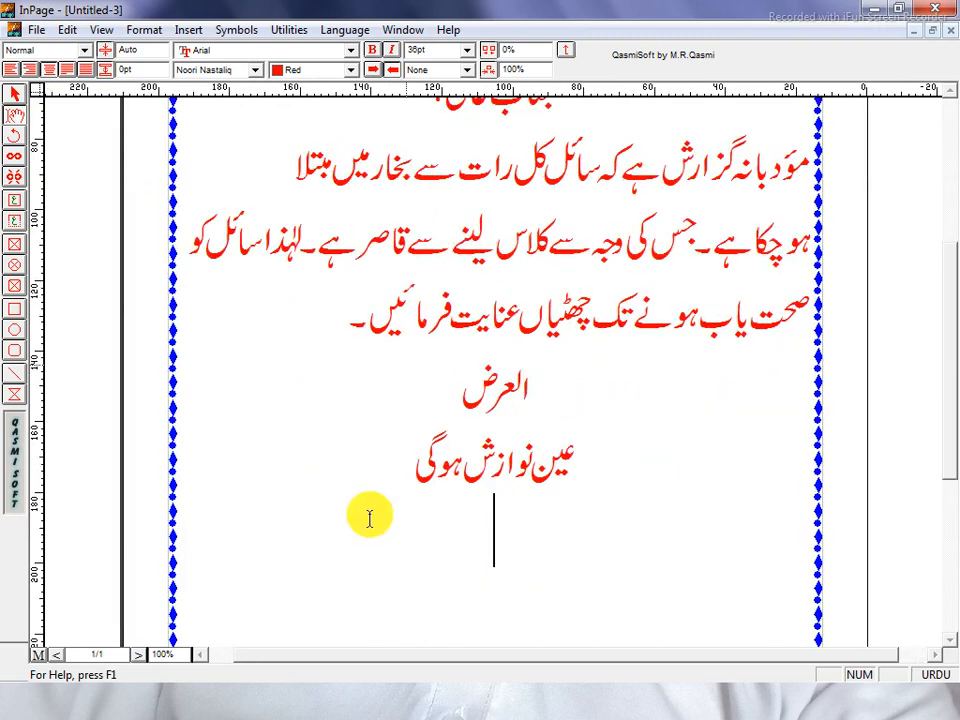
# Right-align the new line and type the sign-off 'آپکا تابیدار شاگرد:'
pyautogui.click(29, 71)
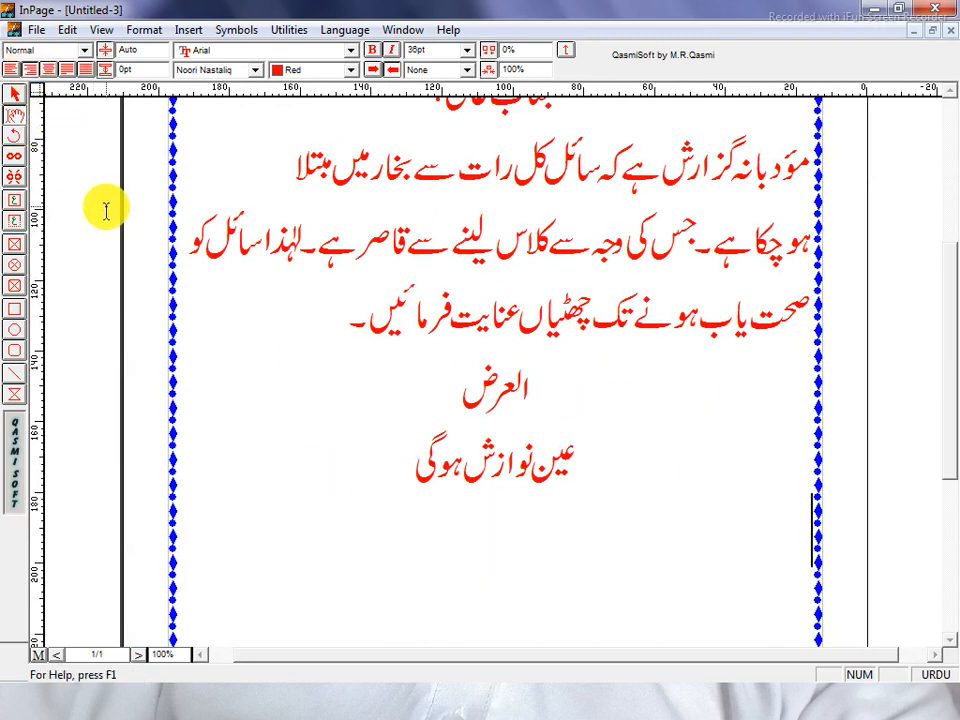
pyautogui.write('ا')
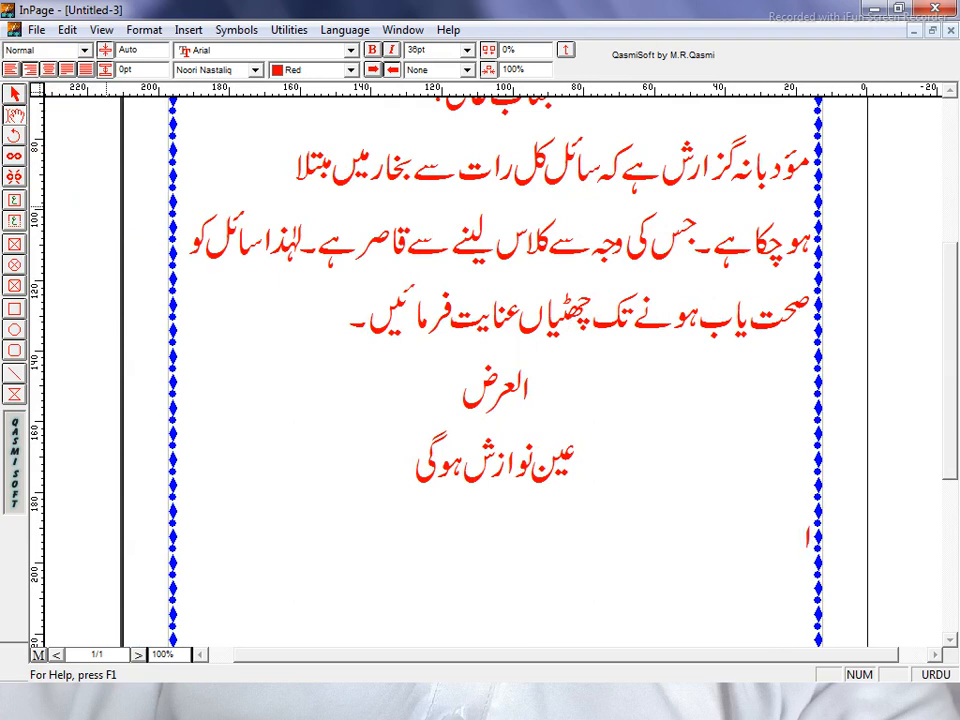
pyautogui.write('ٓ')
pyautogui.write('پ')
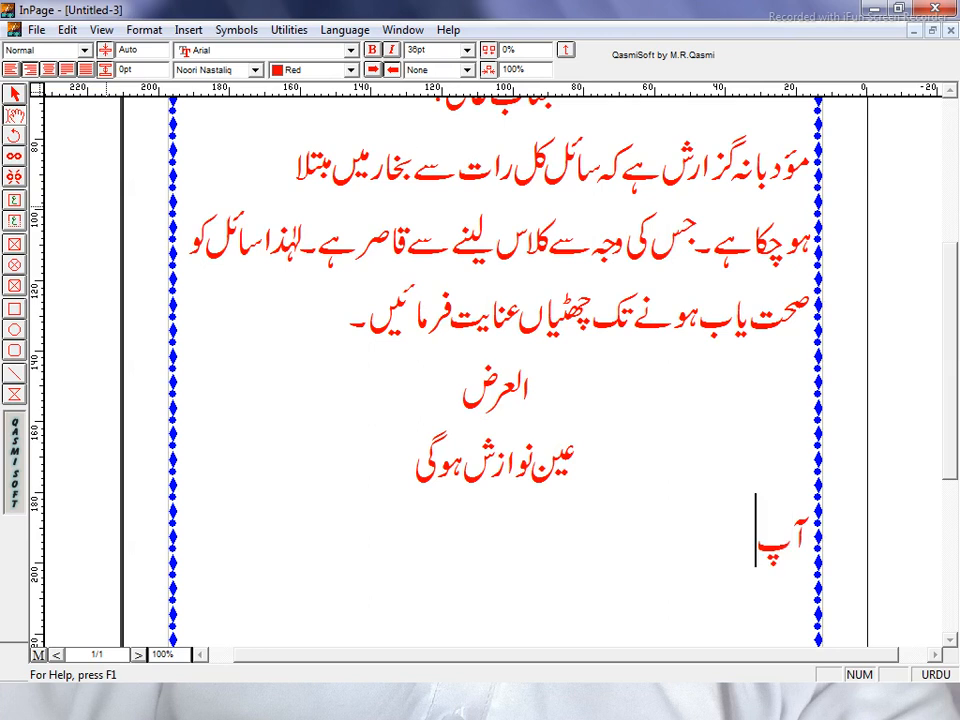
pyautogui.write('کا ')
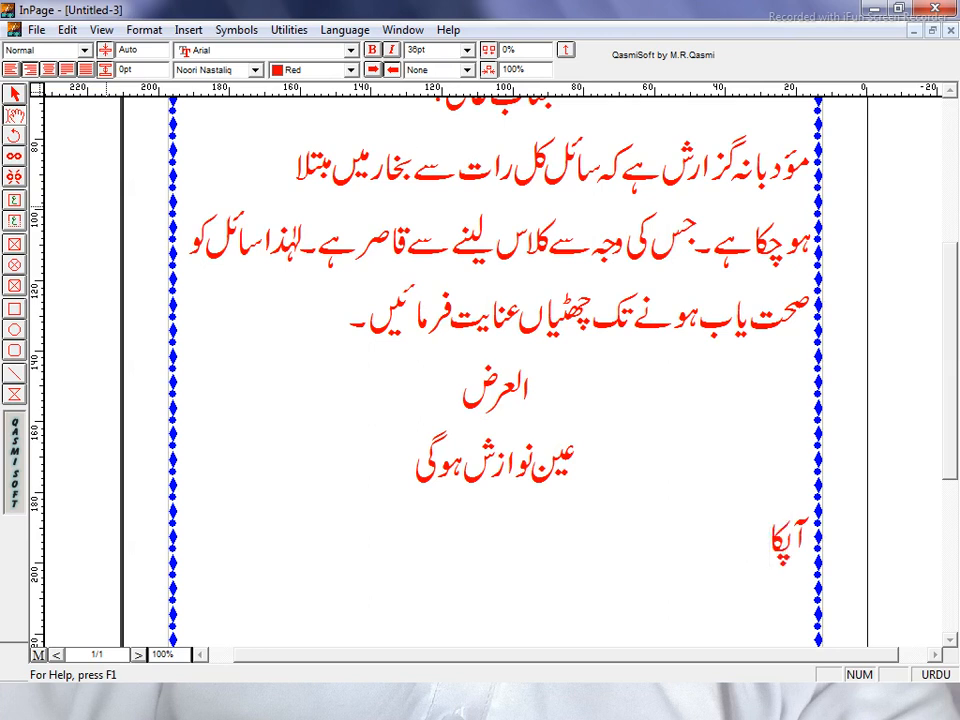
pyautogui.write('تابی')
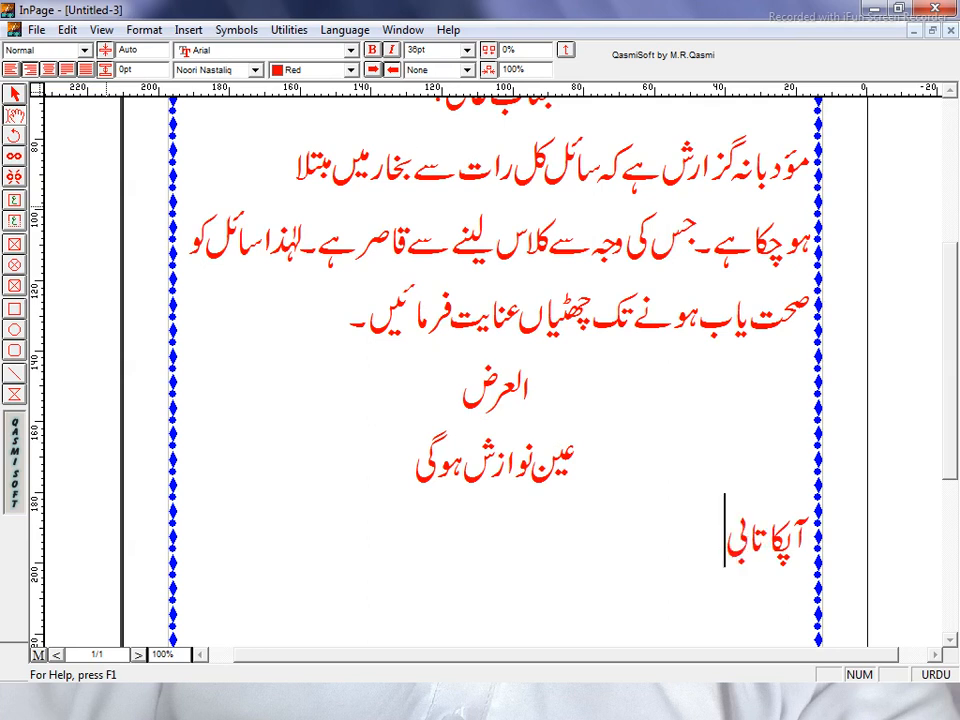
pyautogui.write('دار ')
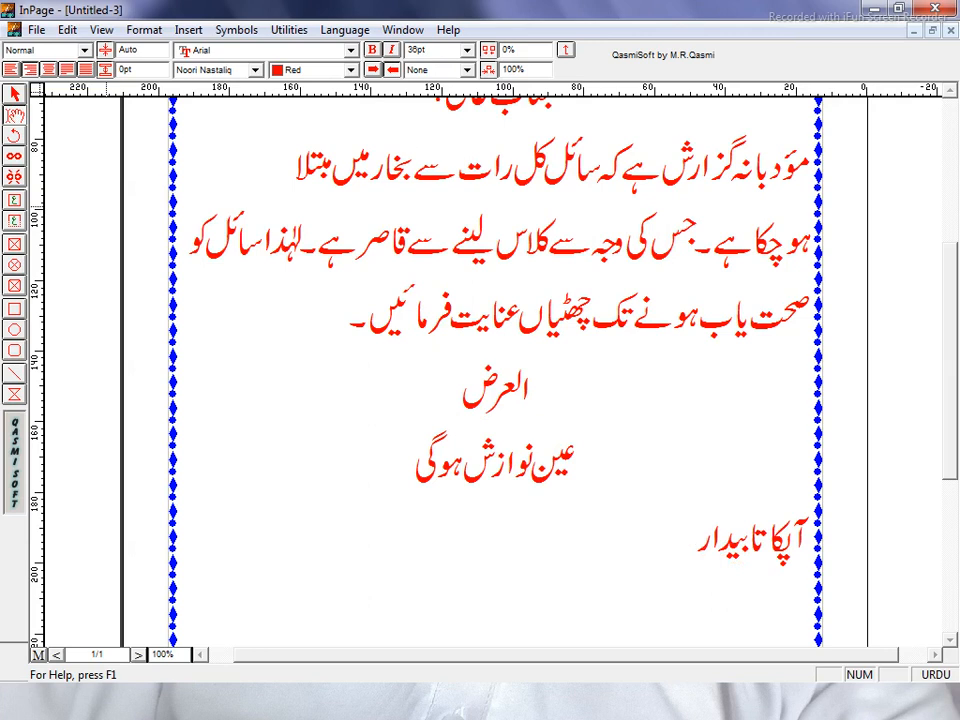
pyautogui.write('شاگرد')
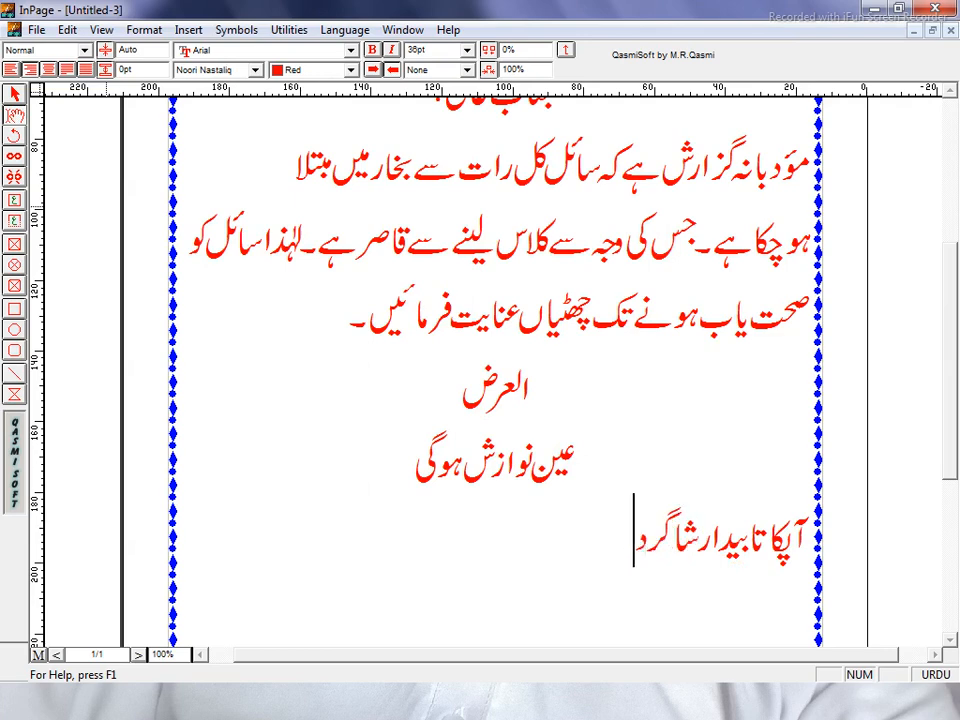
pyautogui.write(':')
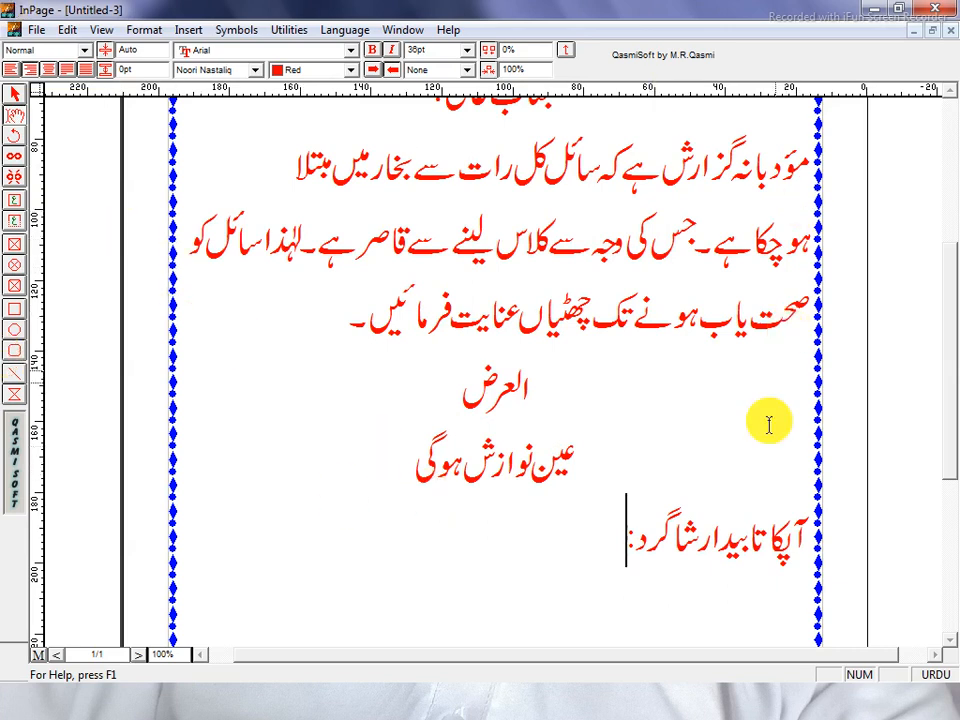
# Correct تابیدار to تابعدار, then type a colon and the student's name at the line end
pyautogui.click(748, 545)
pyautogui.click(725, 544)
pyautogui.press('BackSpace')
pyautogui.press('Delete')
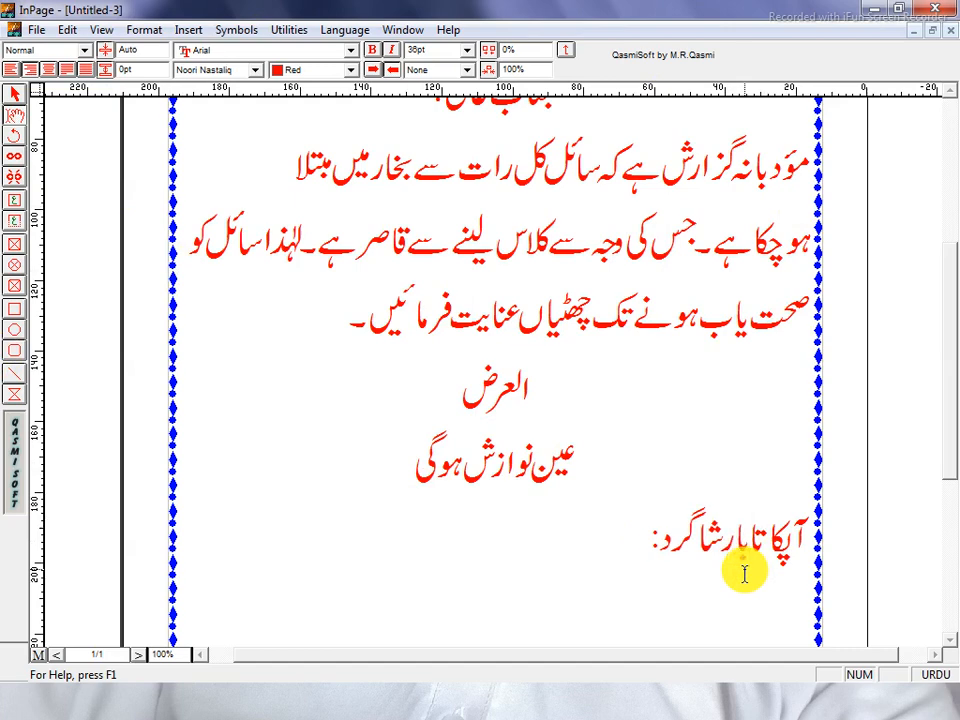
pyautogui.write('بعد')
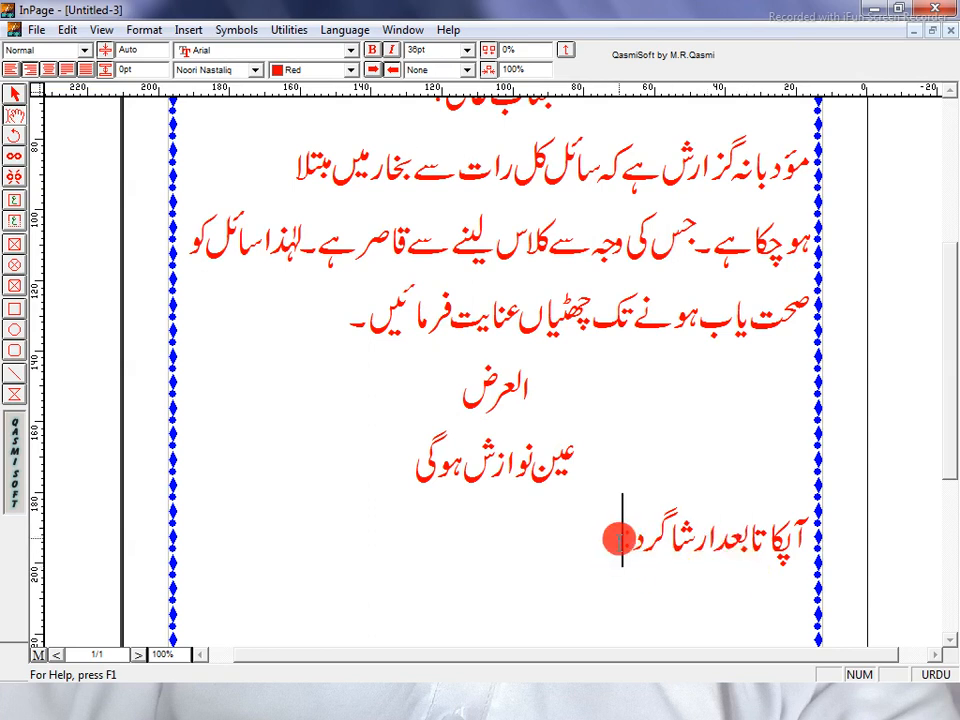
pyautogui.click(619, 543)
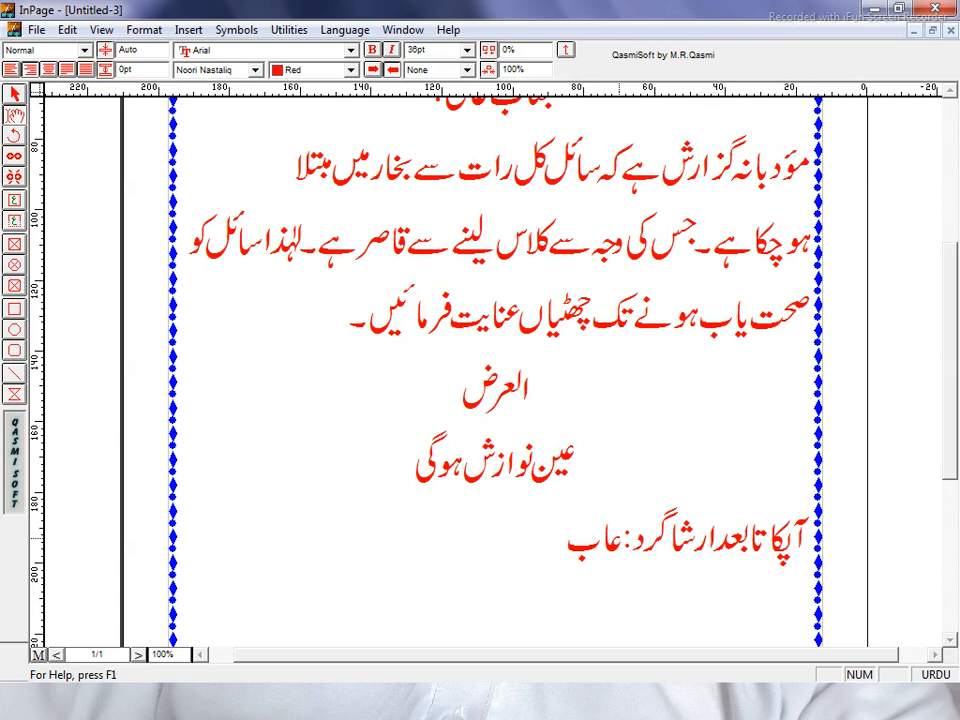
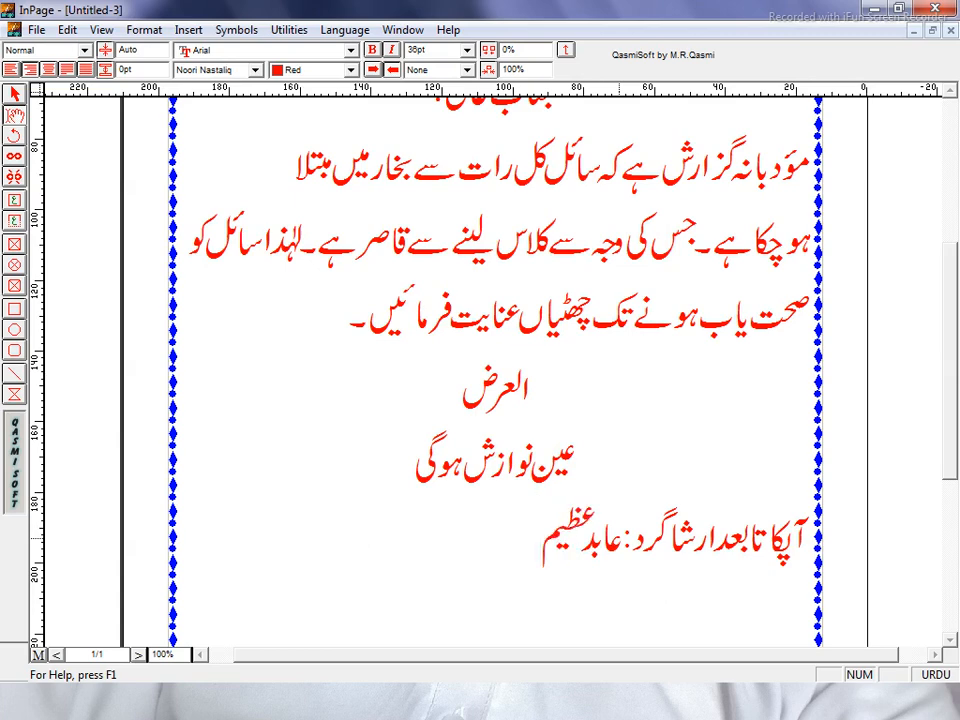
# Add a class line 'کلاس:DIT', typing DIT in English
pyautogui.press('Return')
pyautogui.write('کلاس')
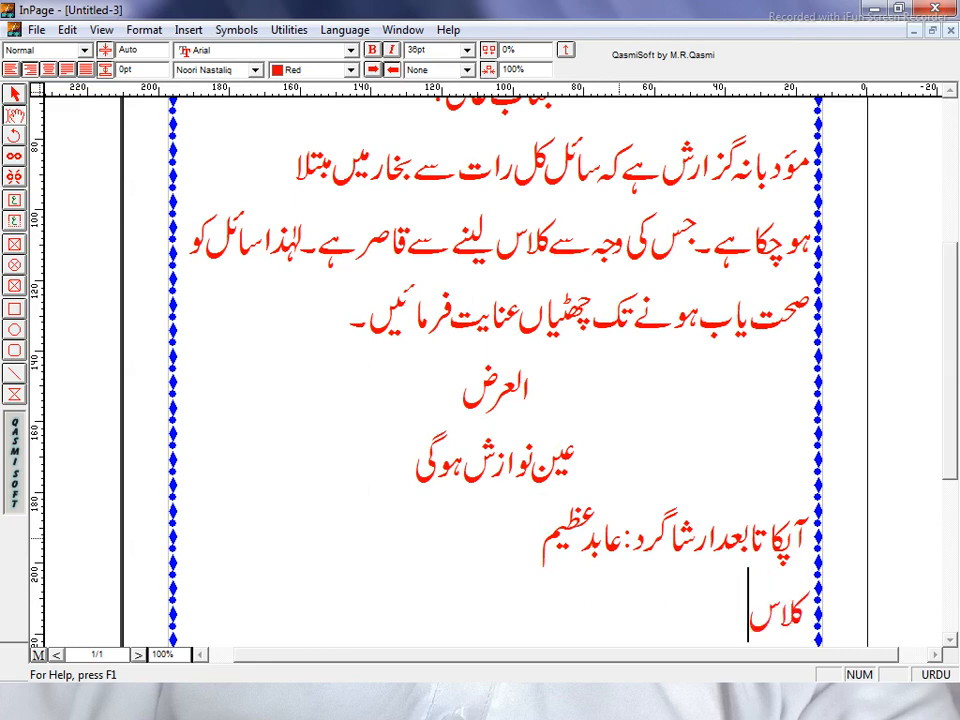
pyautogui.write(':')
pyautogui.hotkey('ctrl', 'space')
pyautogui.write('DIT')
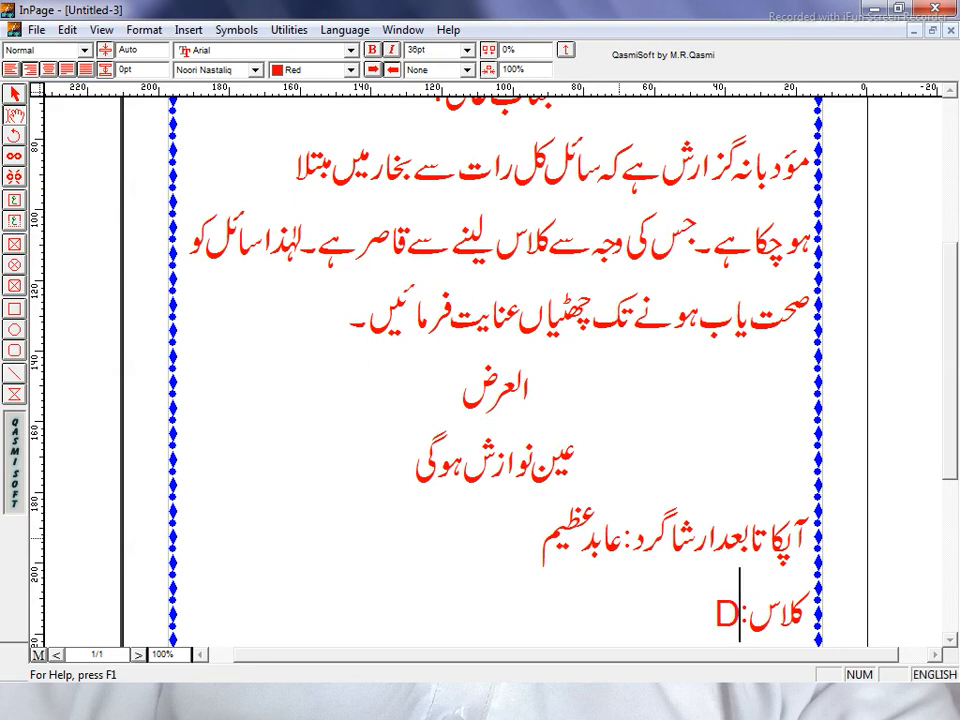
pyautogui.hotkey('ctrl', 'space')
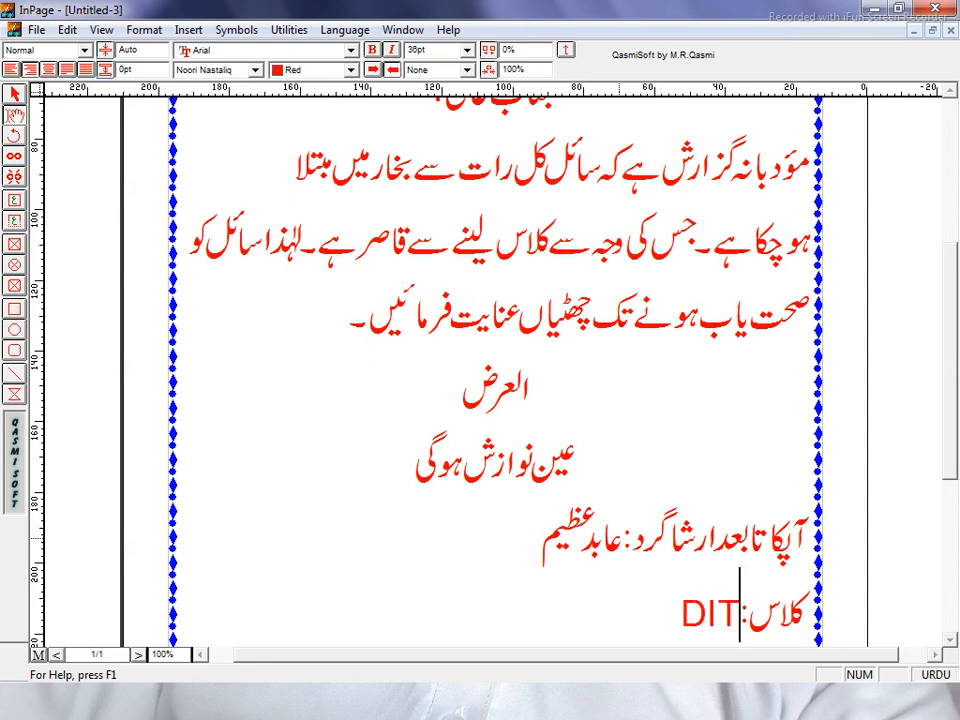
# Add the date line 'مورخہ:19/06/2021' and zoom out to see the whole page
pyautogui.scroll(-3, 615, 540)
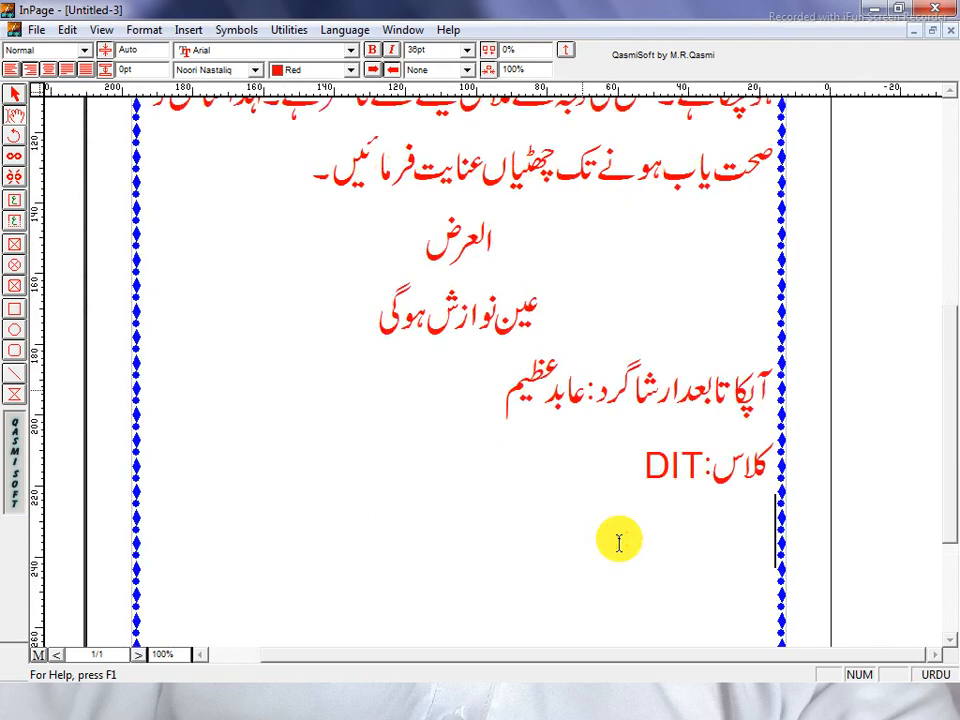
pyautogui.write('مو')
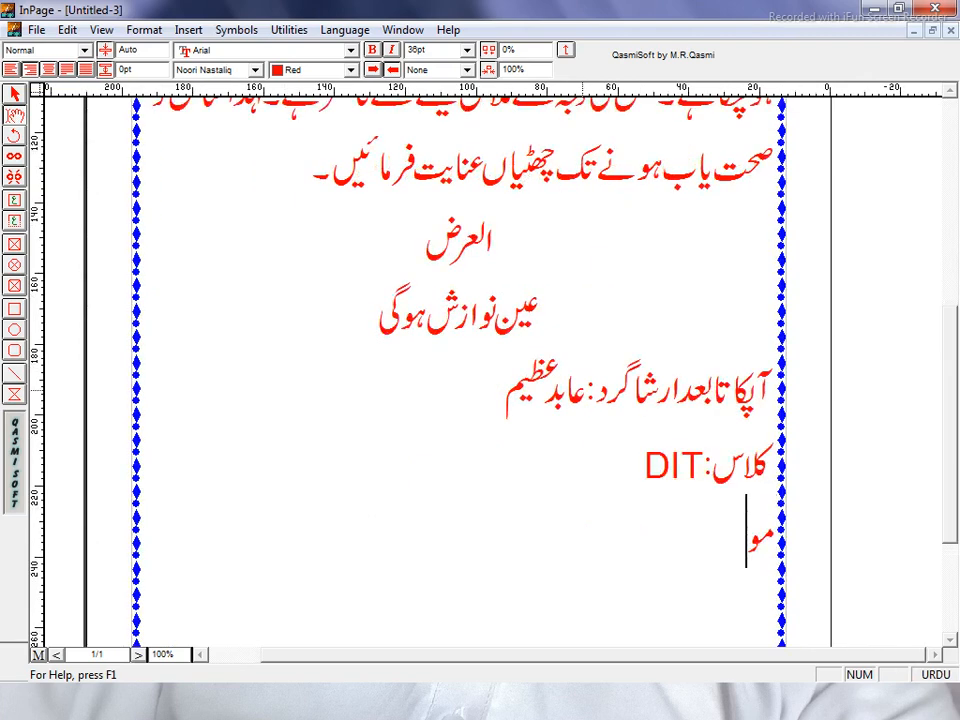
pyautogui.write('رخ')
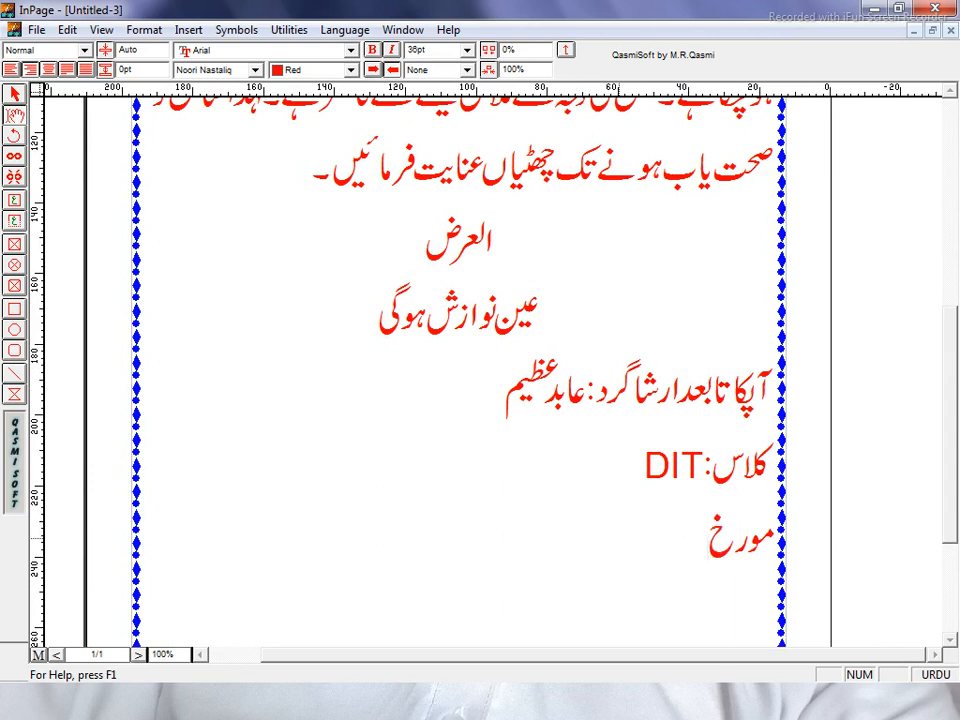
pyautogui.write('ہ:')
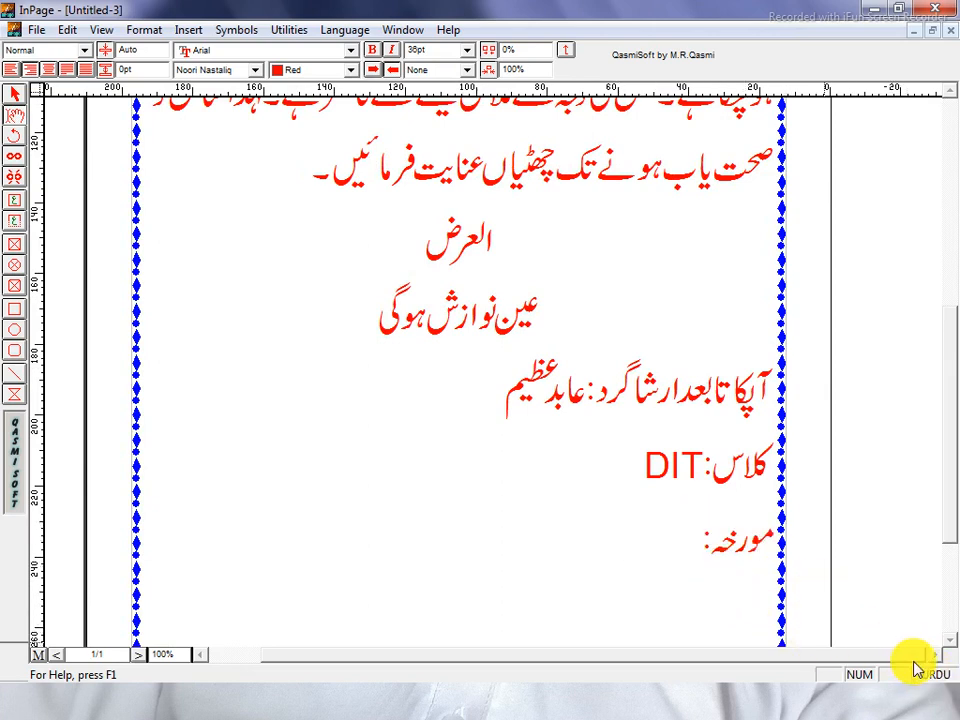
pyautogui.hotkey('ctrl', 'space')
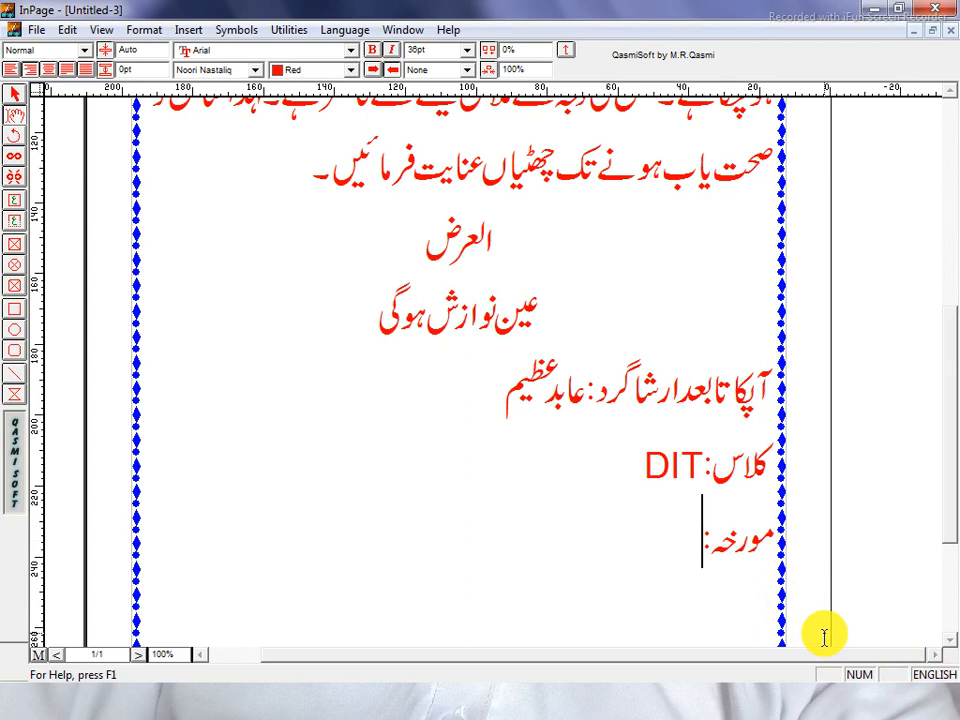
pyautogui.write('1')
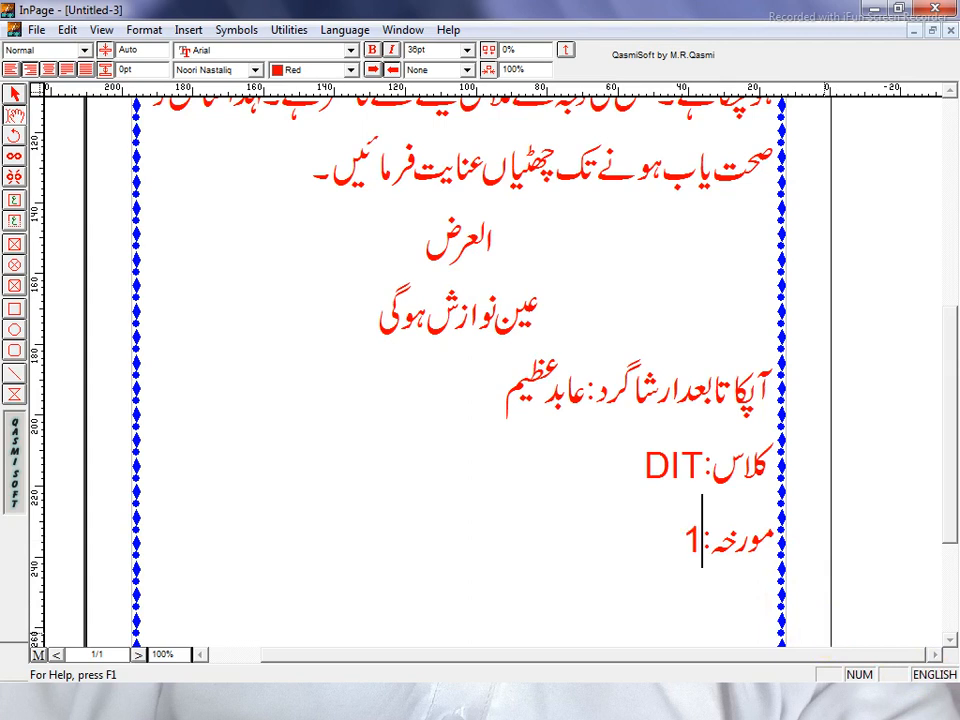
pyautogui.write('9/06/2021')
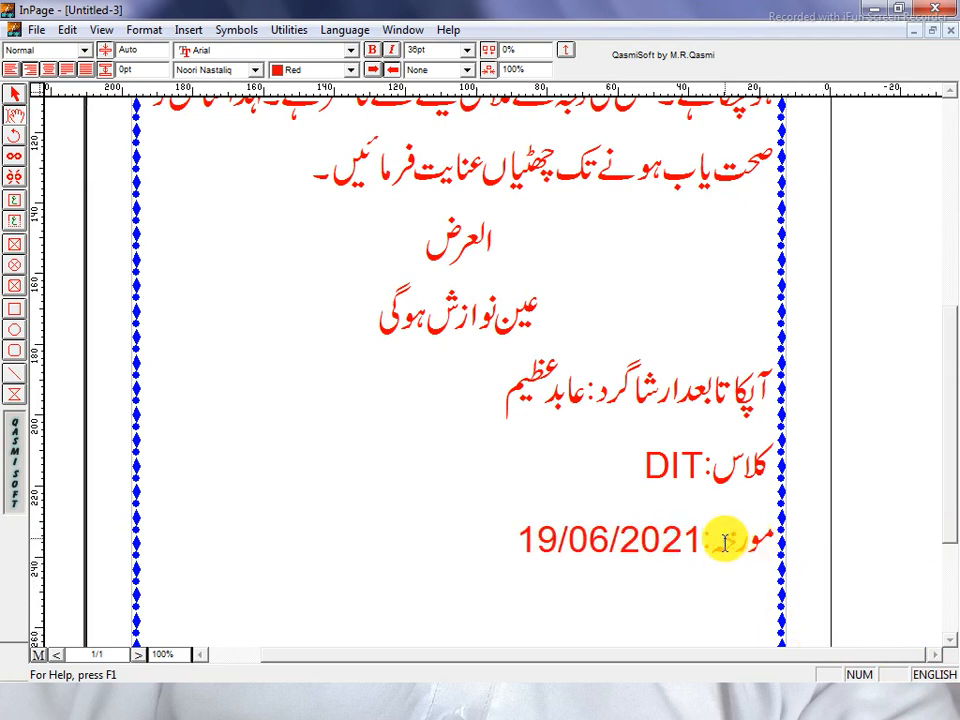
pyautogui.hotkey('ctrl', '5')
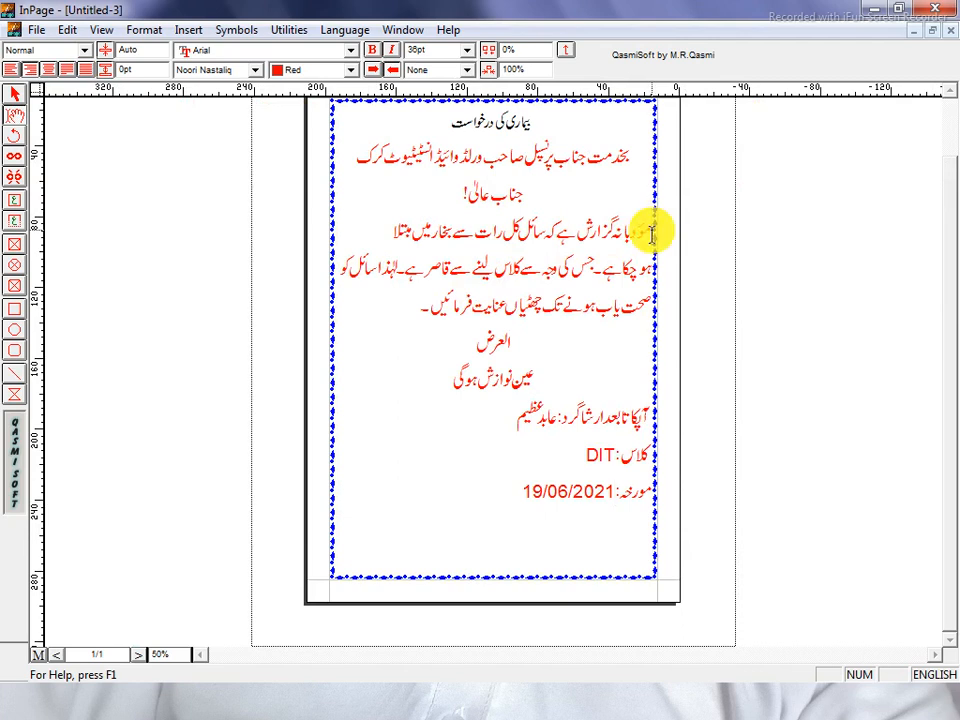
# Remove the body paragraph's extra indent and set the paragraph to 30pt
pyautogui.press('Tab')
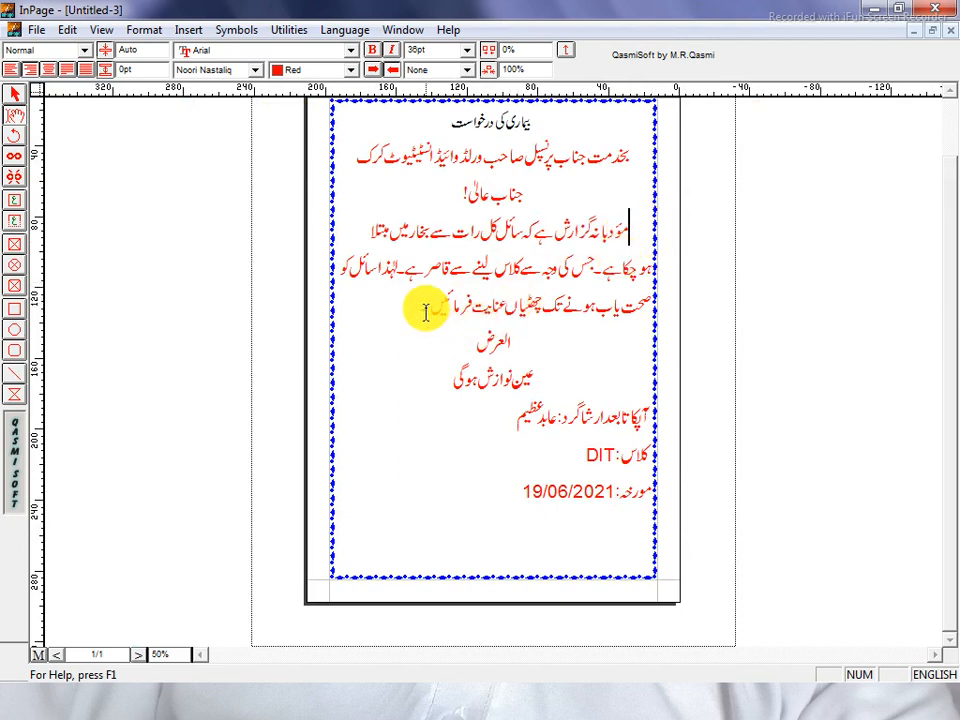
pyautogui.moveTo(403, 315); pyautogui.dragTo(671, 245)
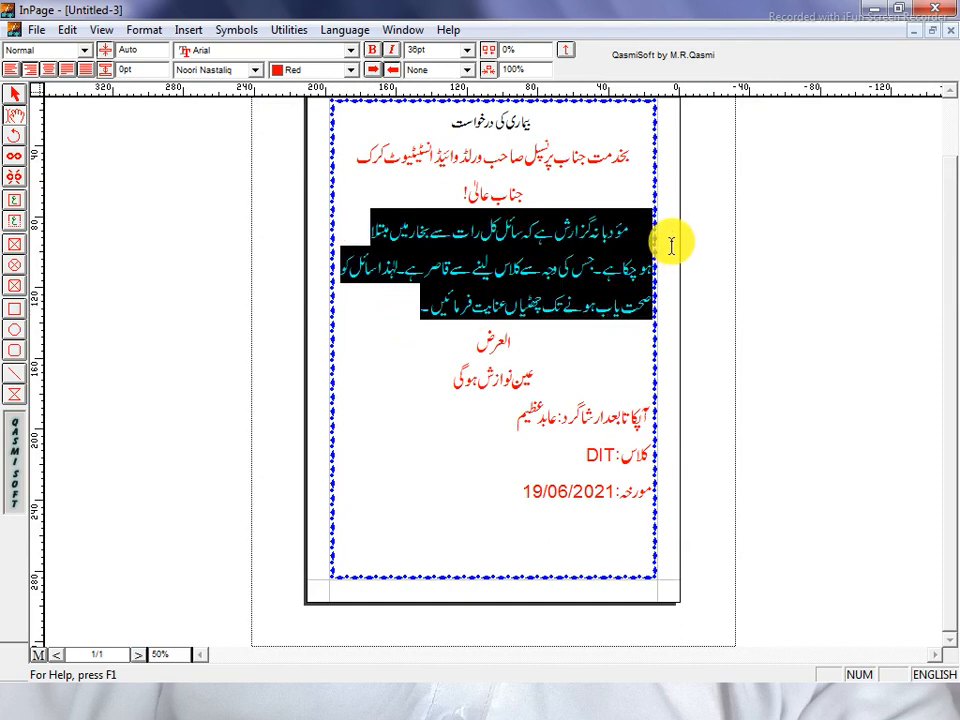
pyautogui.click(436, 50)
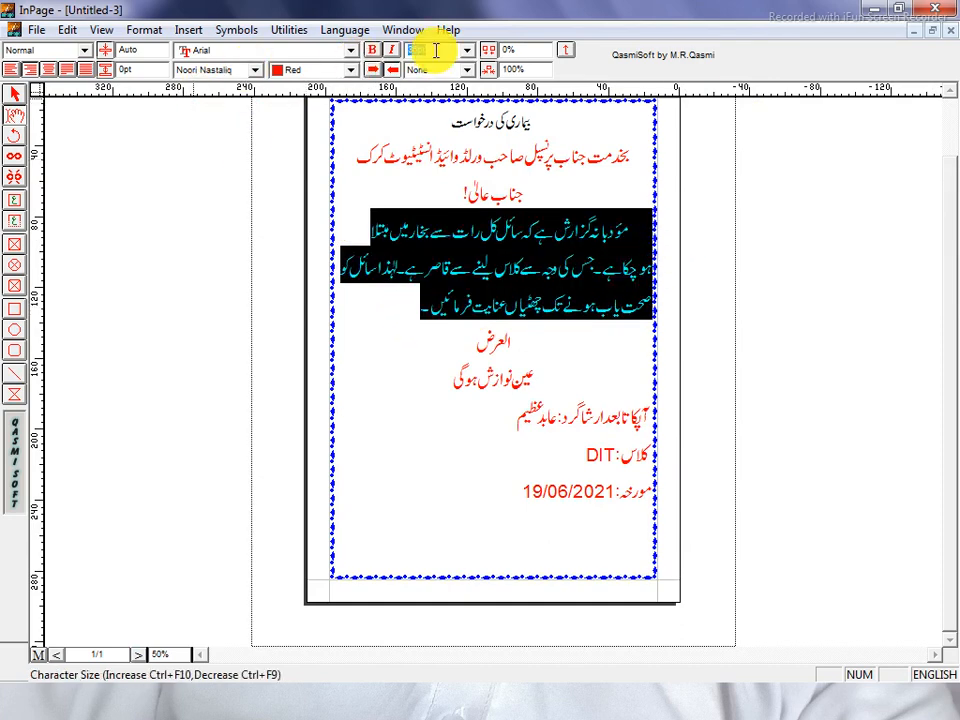
pyautogui.write('30')
pyautogui.press('Return')
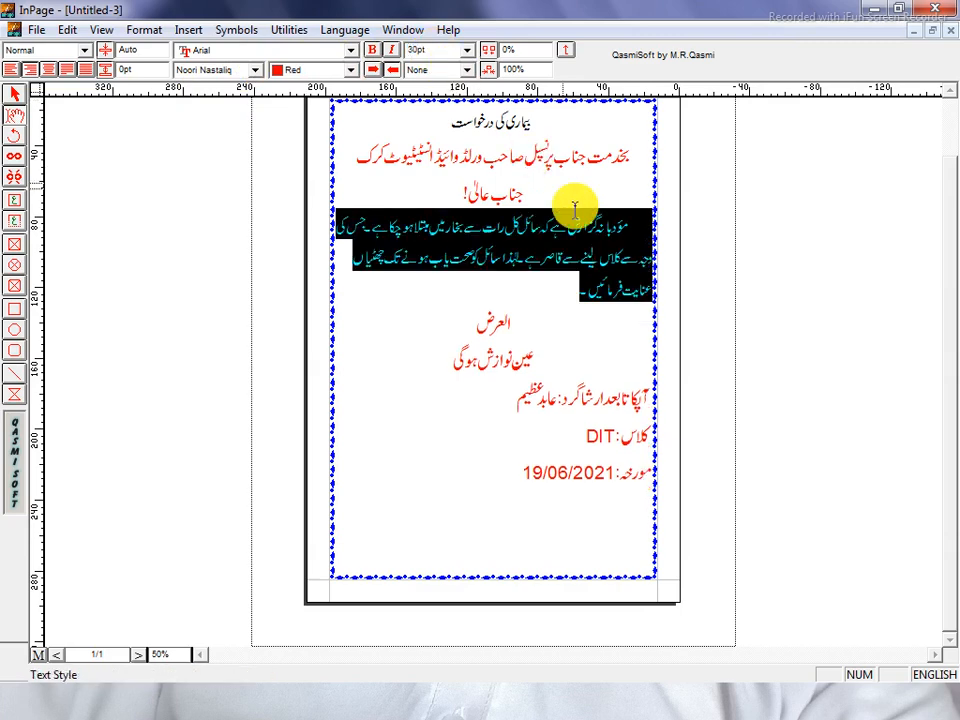
pyautogui.click(561, 292)
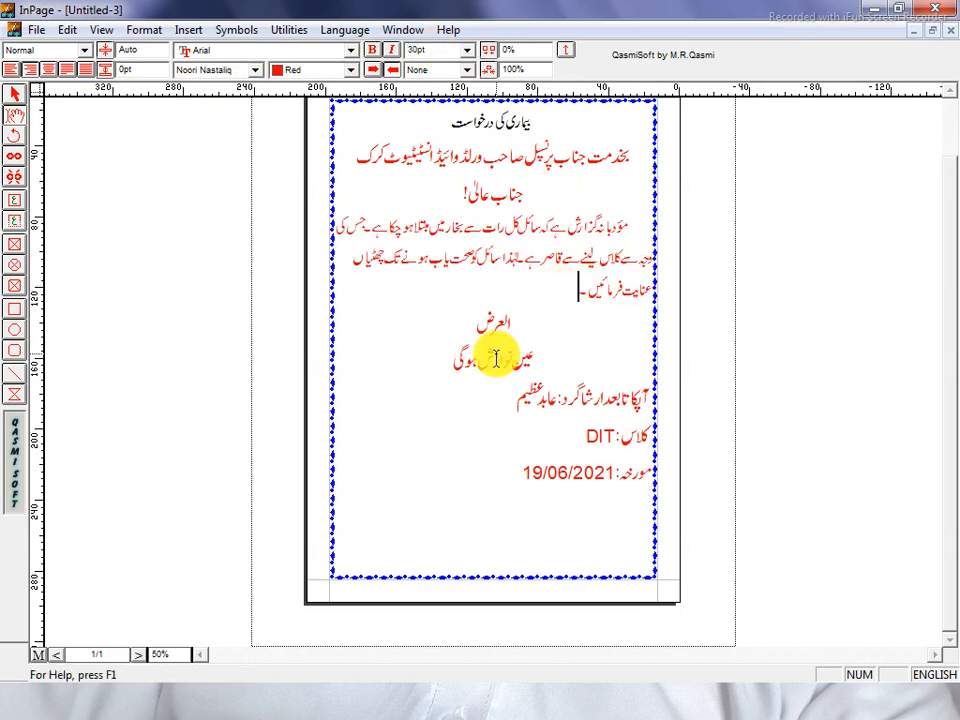
# Set the closing lines from العرض down to مورخہ: to 30pt
pyautogui.moveTo(533, 360); pyautogui.dragTo(576, 502)
pyautogui.click(542, 484)
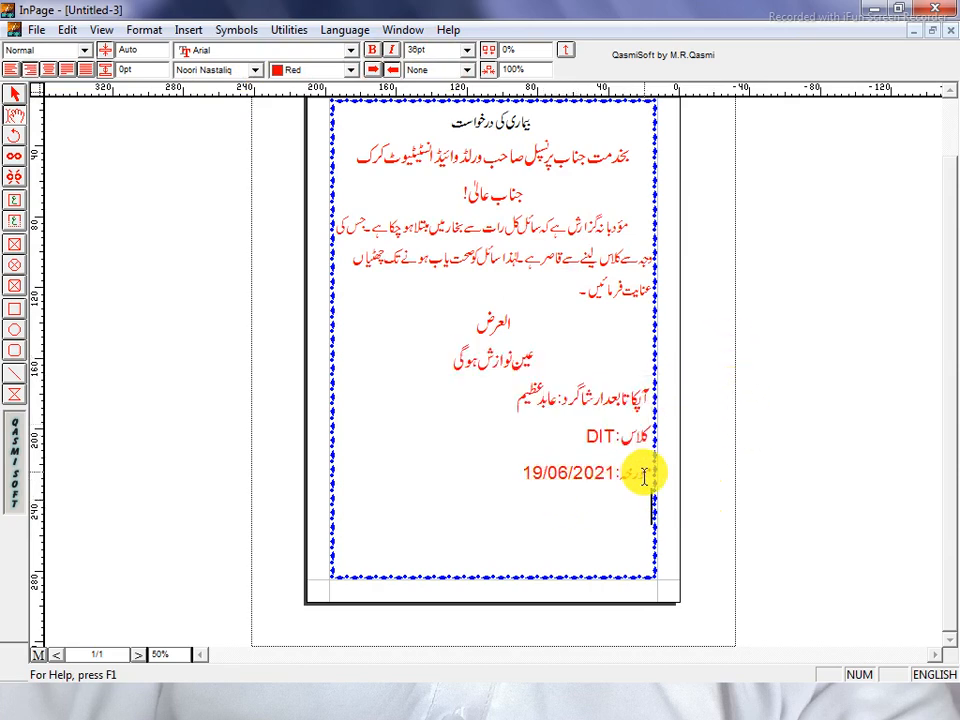
pyautogui.moveTo(527, 472); pyautogui.dragTo(600, 318)
pyautogui.click(439, 47)
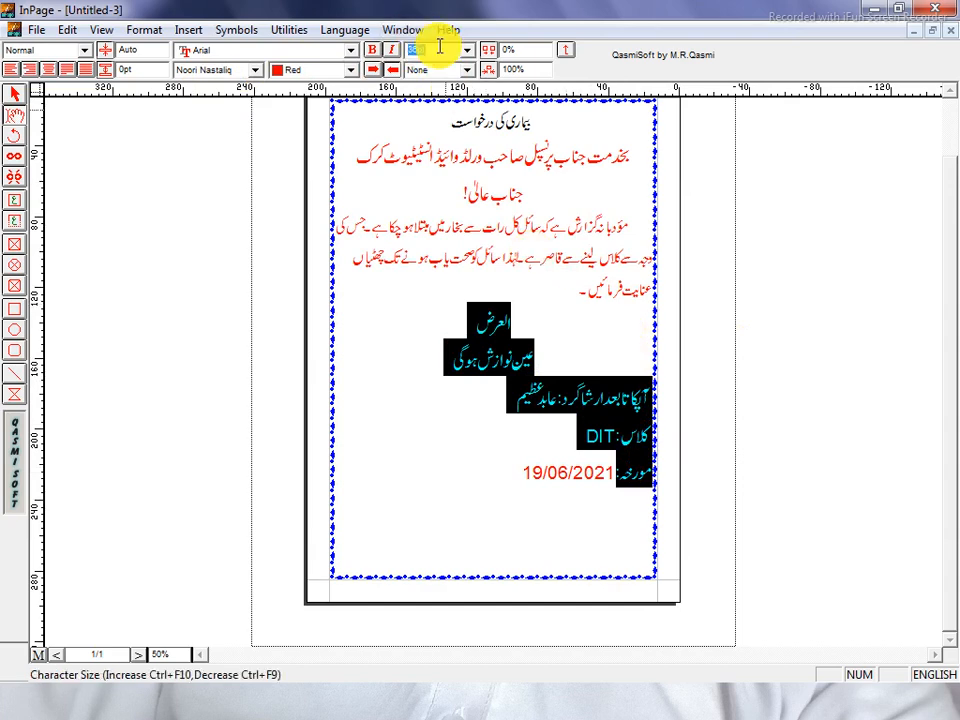
pyautogui.write('30')
pyautogui.press('Return')
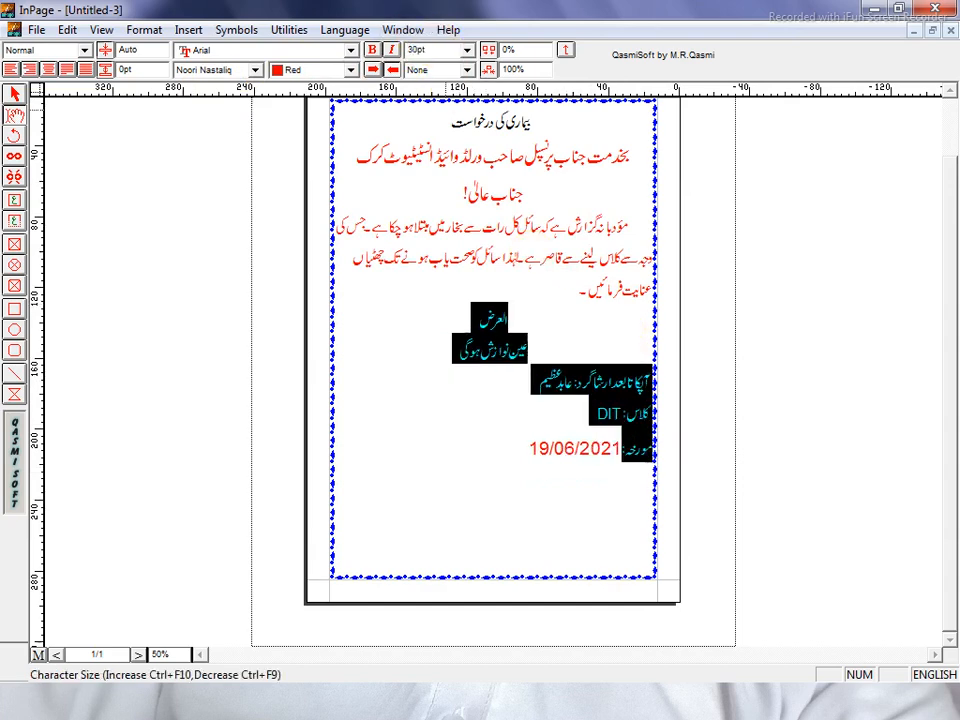
pyautogui.click(533, 447)
# Set the date 19/06/2021 to 30pt, then select the letter text
pyautogui.moveTo(533, 447); pyautogui.dragTo(624, 448)
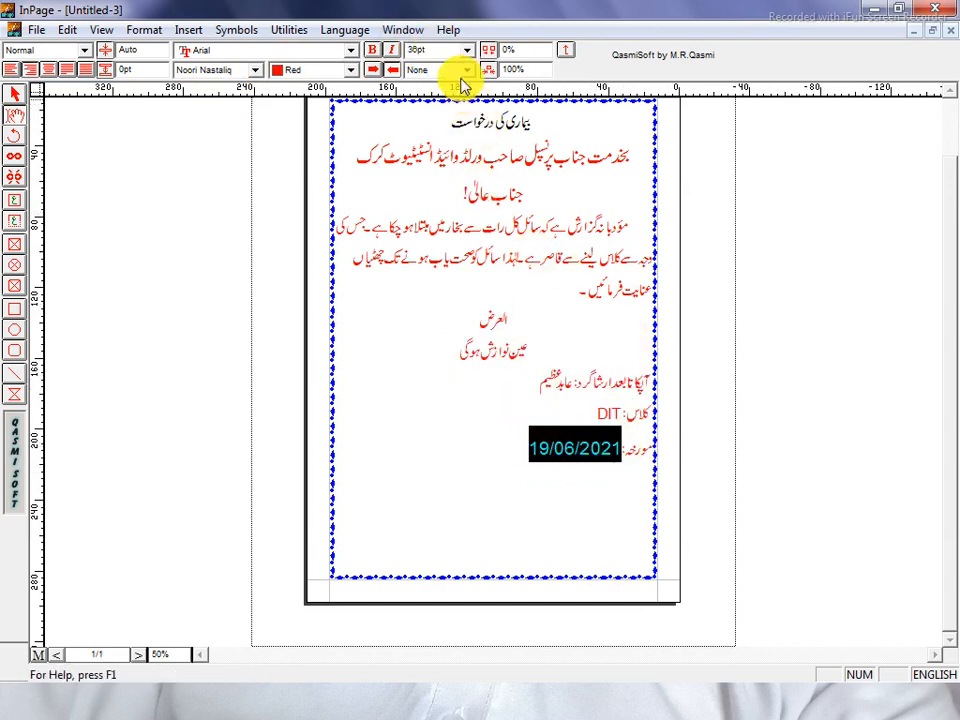
pyautogui.click(441, 49)
pyautogui.write('30')
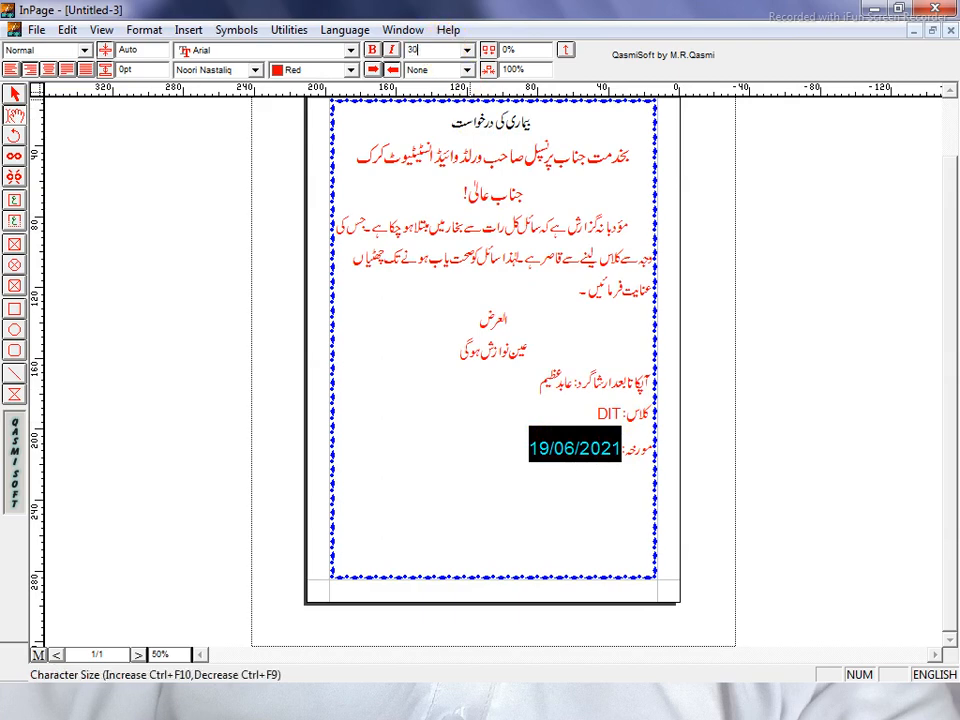
pyautogui.press('Return')
pyautogui.click(489, 306)
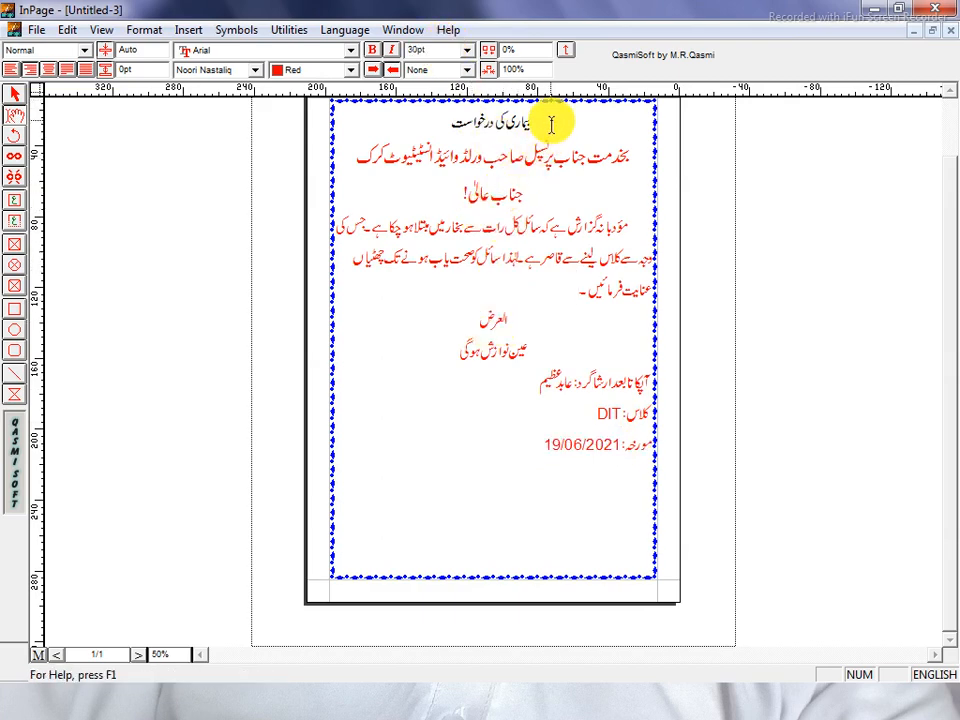
pyautogui.moveTo(551, 129); pyautogui.dragTo(438, 124)
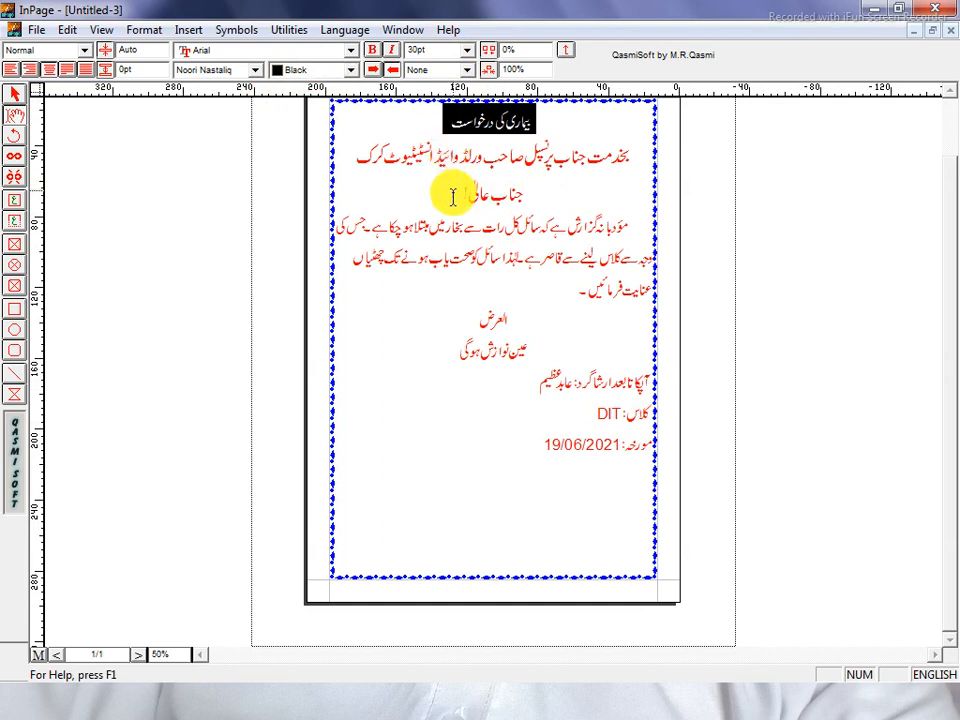
pyautogui.moveTo(525, 444); pyautogui.dragTo(671, 130)
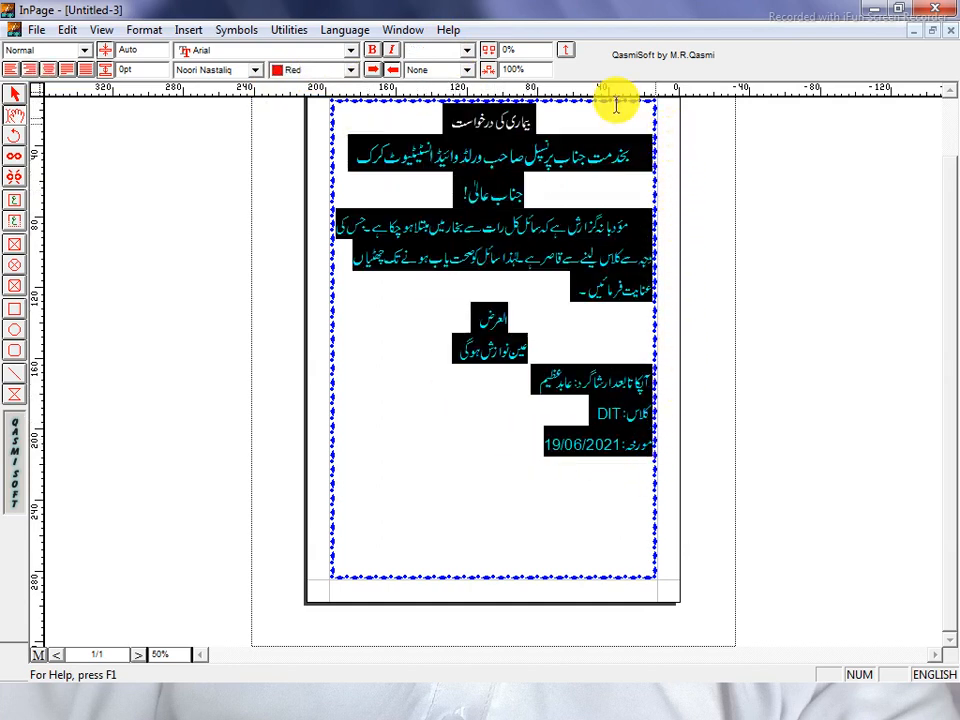
# Make all the selected letter text black
pyautogui.click(290, 72)
pyautogui.scroll(3, 295, 100)
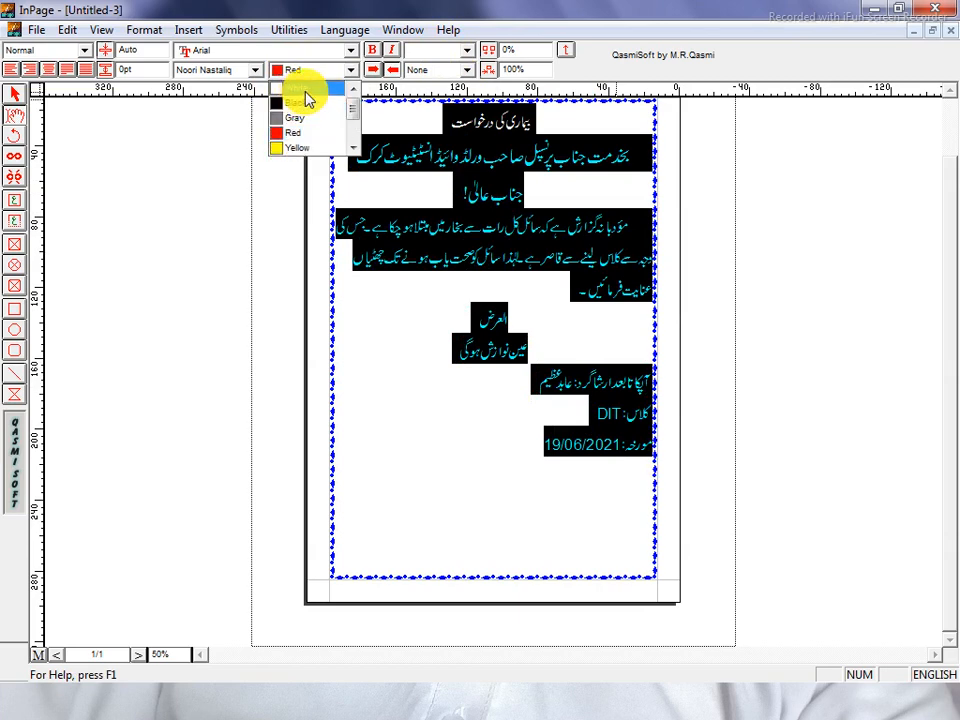
pyautogui.click(306, 103)
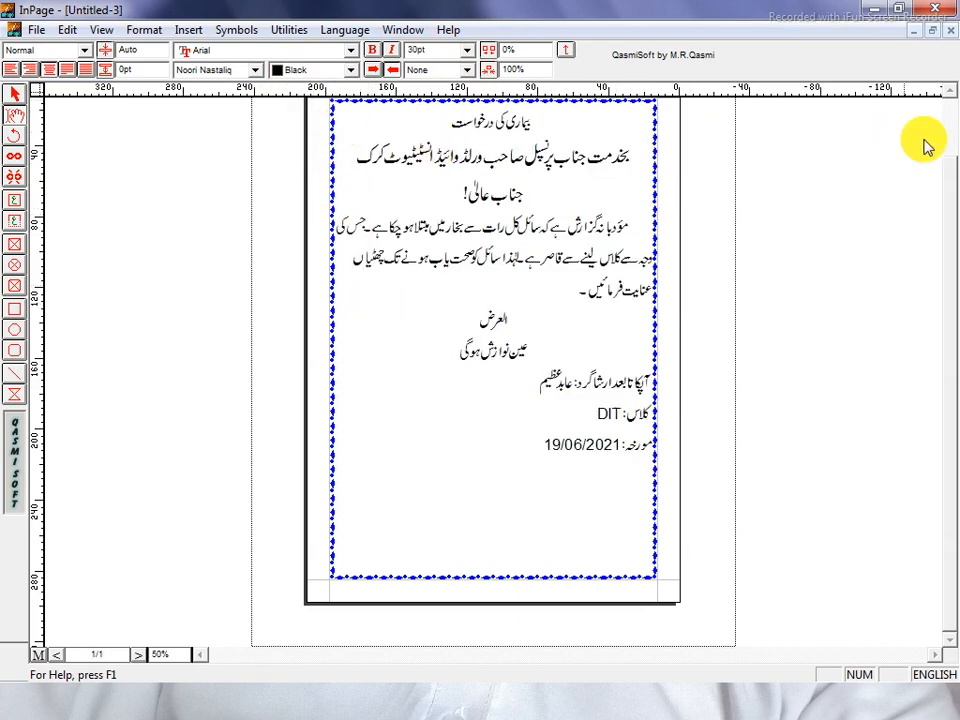
# Set the addressee and greeting lines to 30pt
pyautogui.click(947, 92)
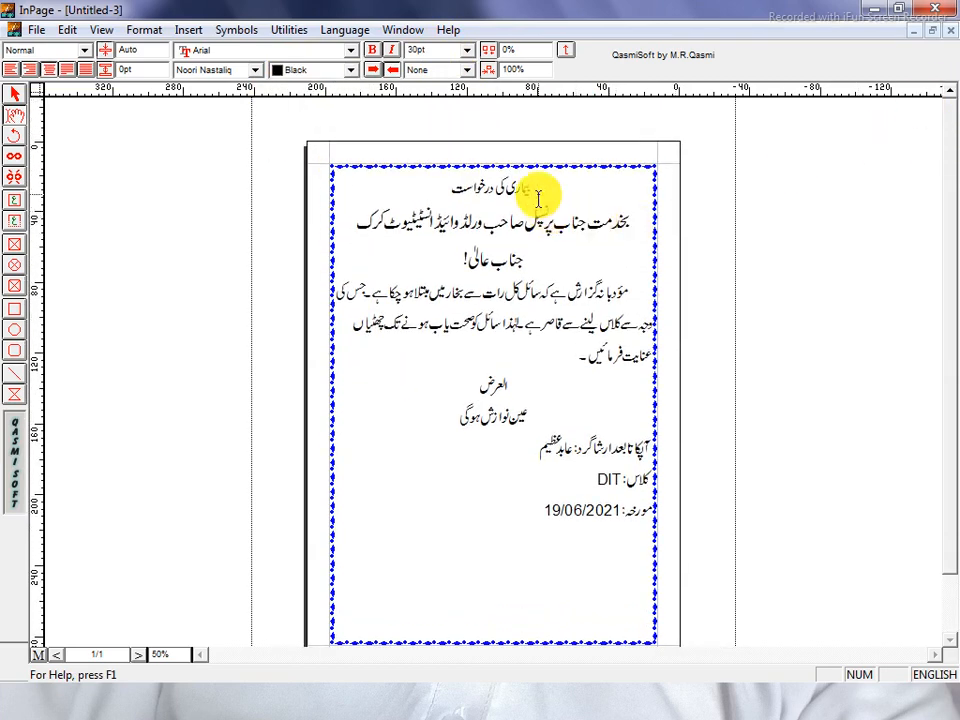
pyautogui.moveTo(547, 186); pyautogui.dragTo(485, 187)
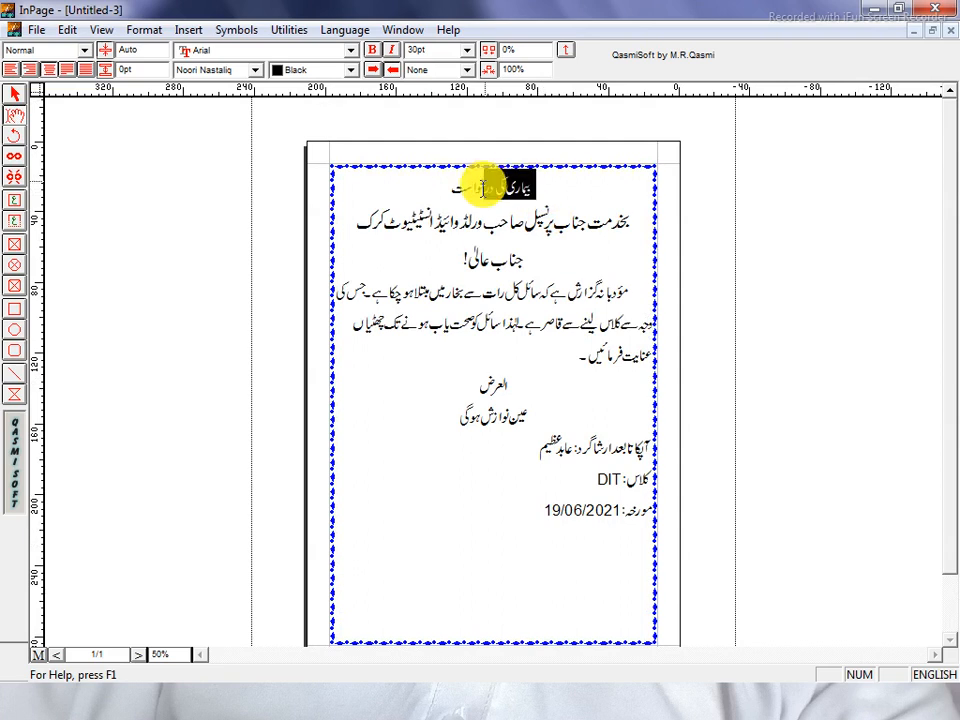
pyautogui.click(447, 196)
pyautogui.click(420, 228)
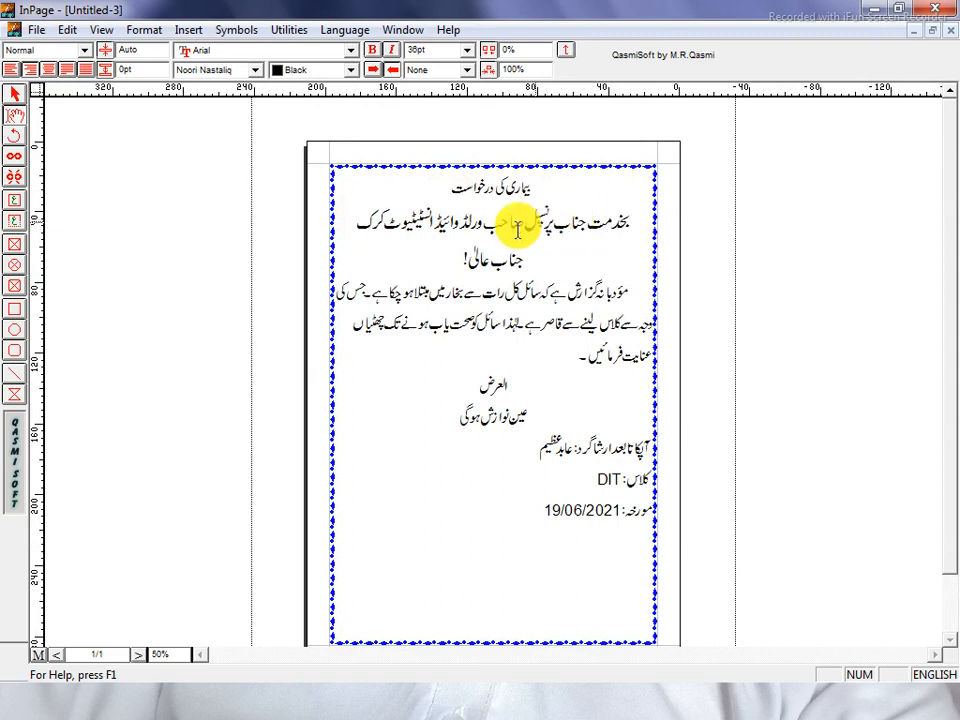
pyautogui.moveTo(454, 262); pyautogui.dragTo(649, 214)
pyautogui.doubleClick(440, 51)
pyautogui.write('30')
pyautogui.press('Return')
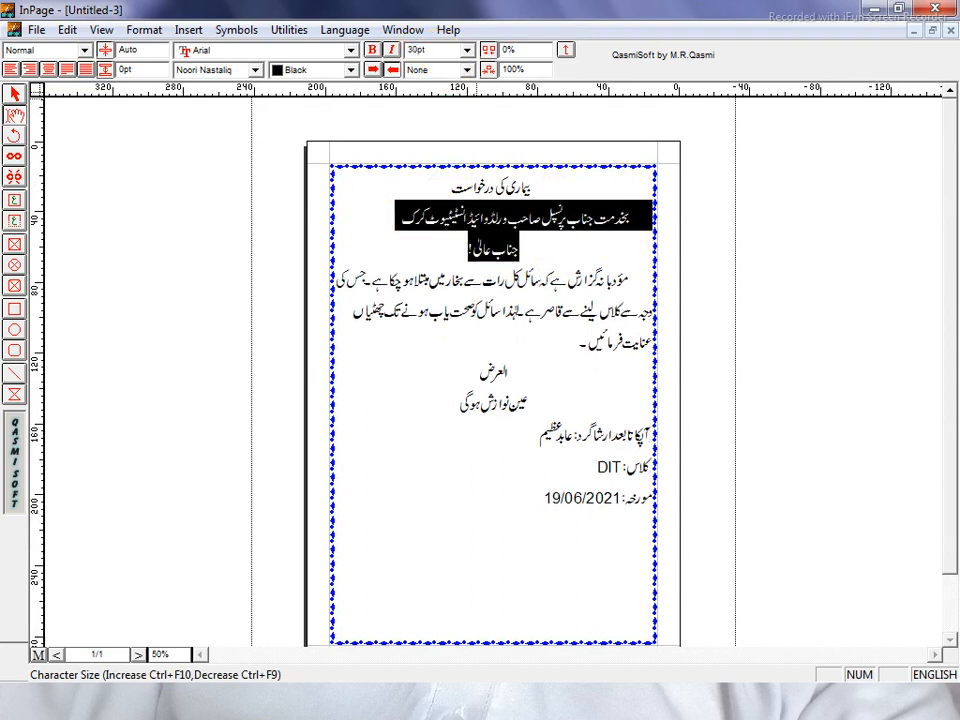
pyautogui.click(481, 242)
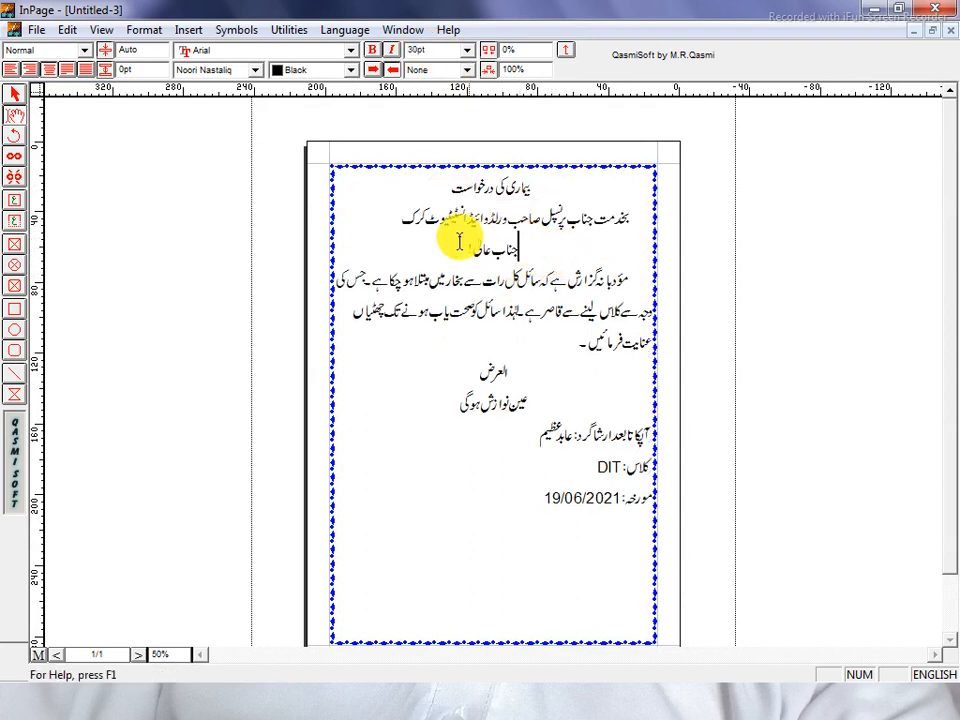
# Centre the addressee line
pyautogui.moveTo(407, 216); pyautogui.dragTo(643, 221)
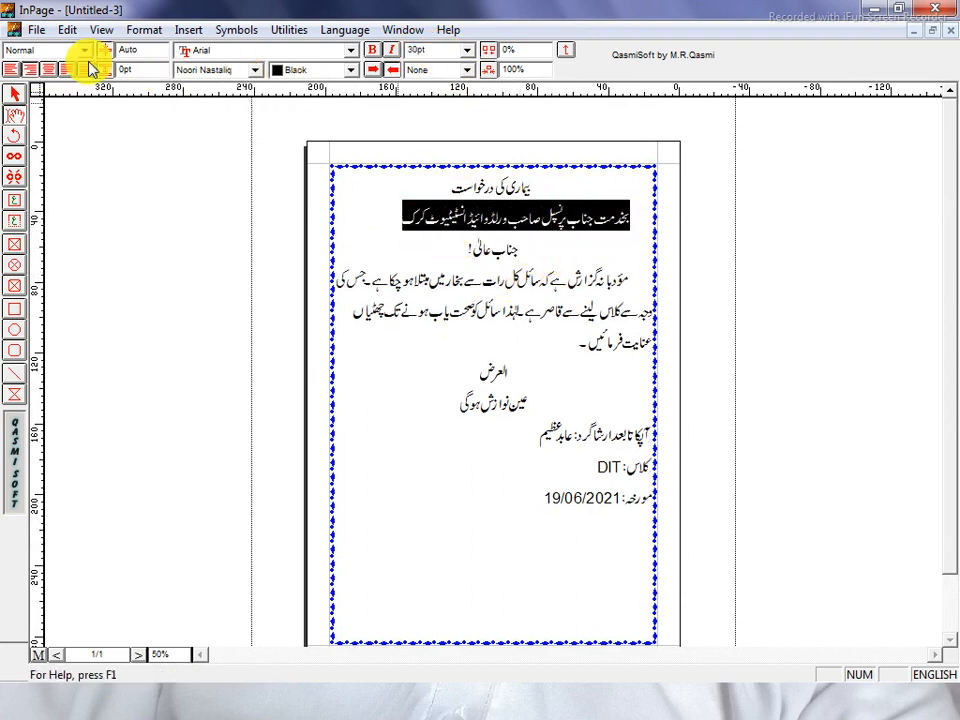
pyautogui.click(30, 69)
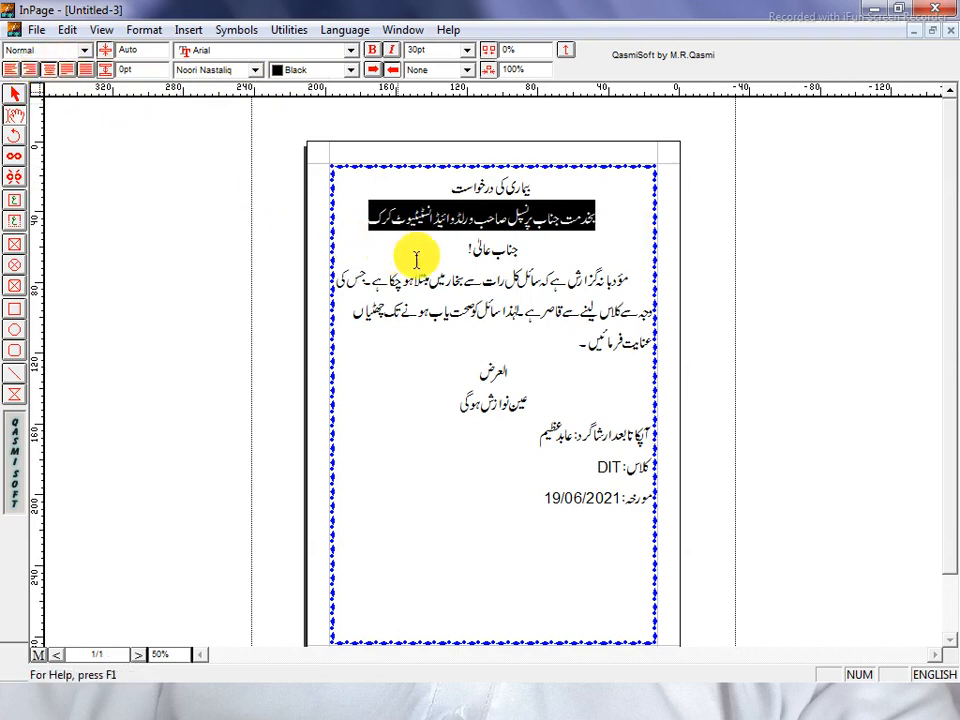
pyautogui.click(405, 256)
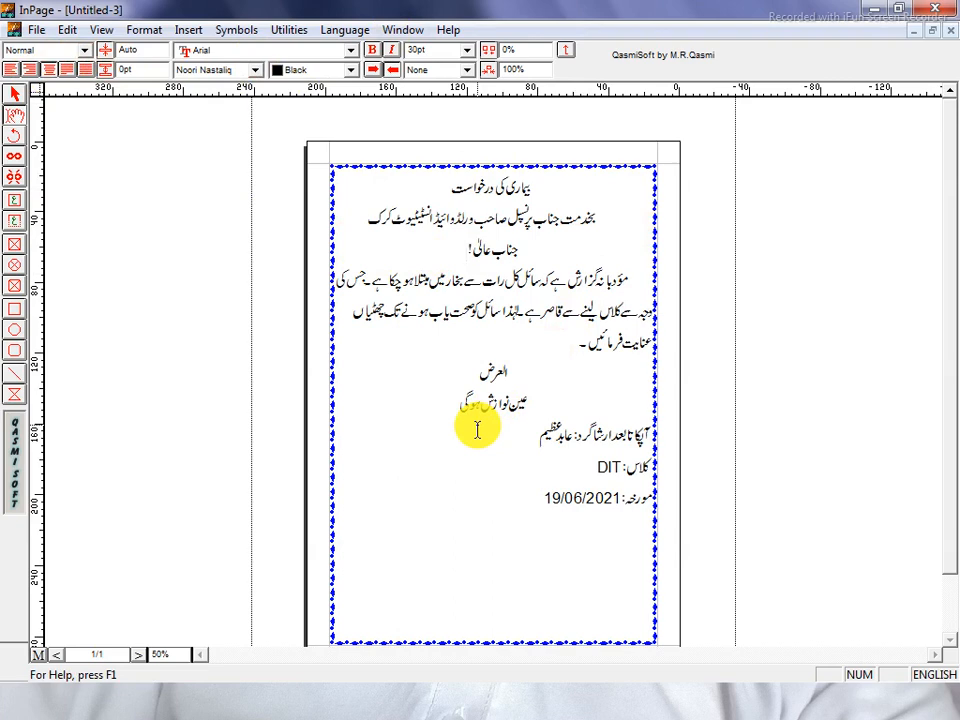
# Shift the date line leftward with three tabs
pyautogui.click(649, 497)
pyautogui.press('Tab')
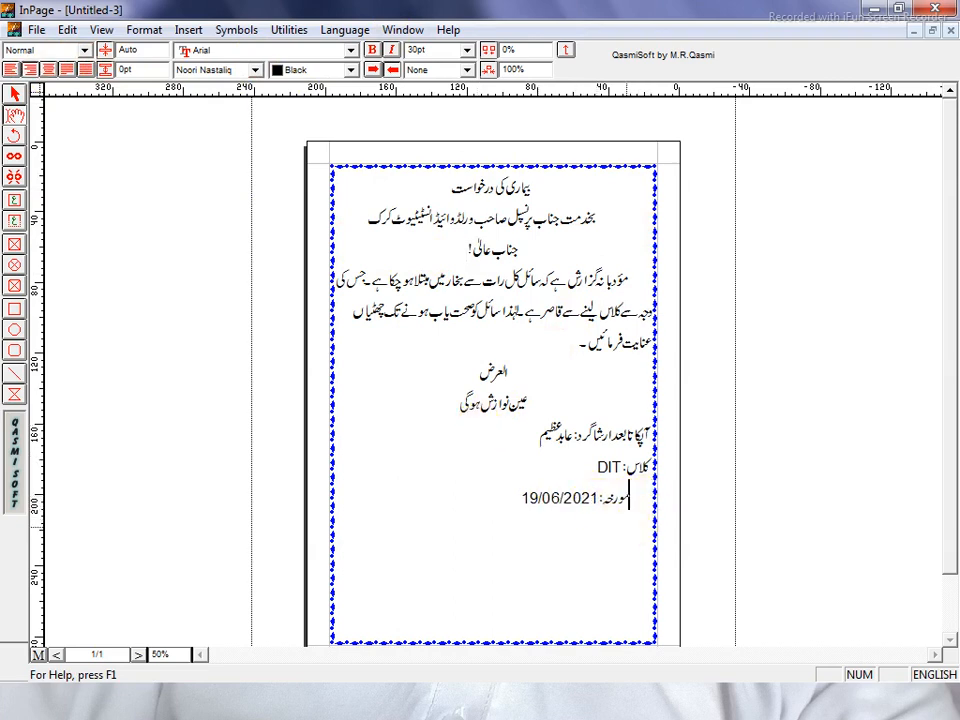
pyautogui.press('Tab')
pyautogui.press('Tab')
pyautogui.press('Tab')
pyautogui.press('Tab')
pyautogui.press('Tab')
pyautogui.press('Tab')
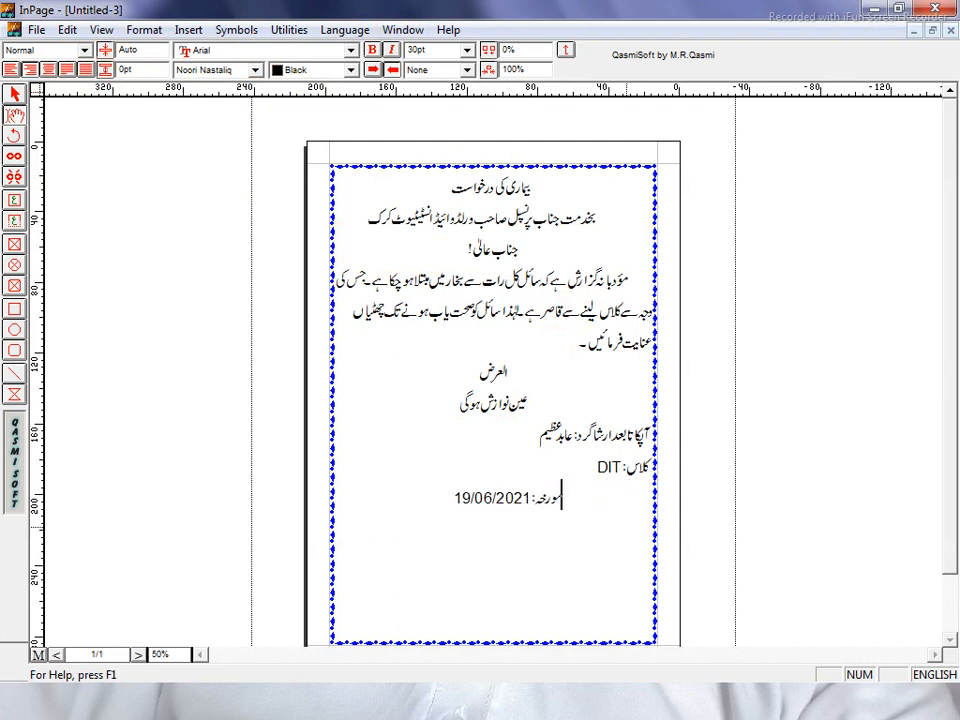
pyautogui.press('Tab')
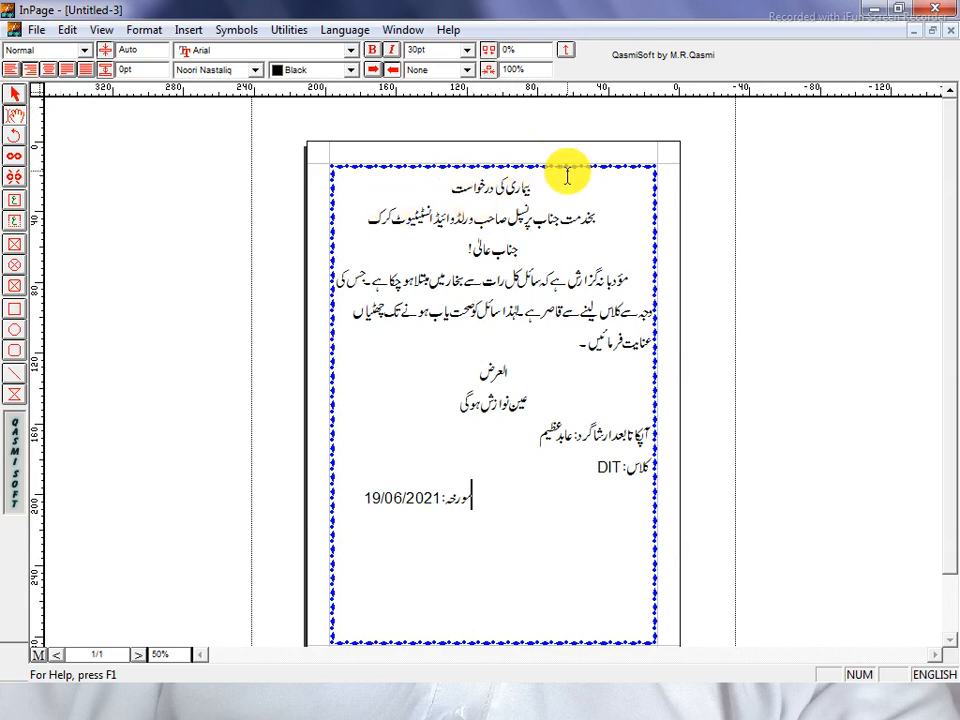
# Change the text frame's page border from blue to black
pyautogui.click(20, 97)
pyautogui.click(540, 200)
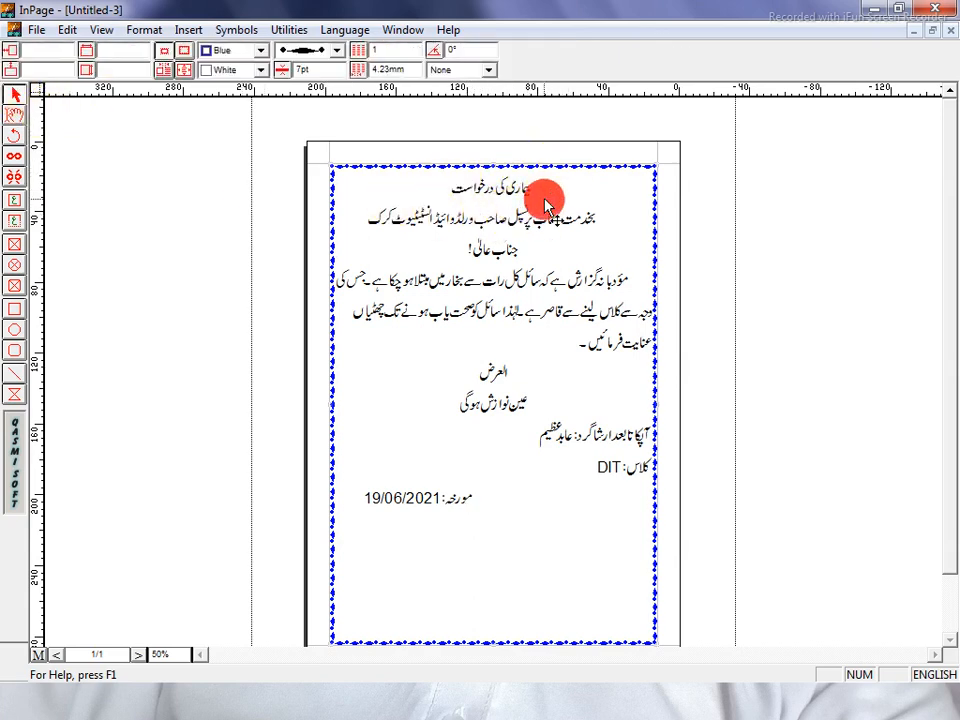
pyautogui.click(258, 51)
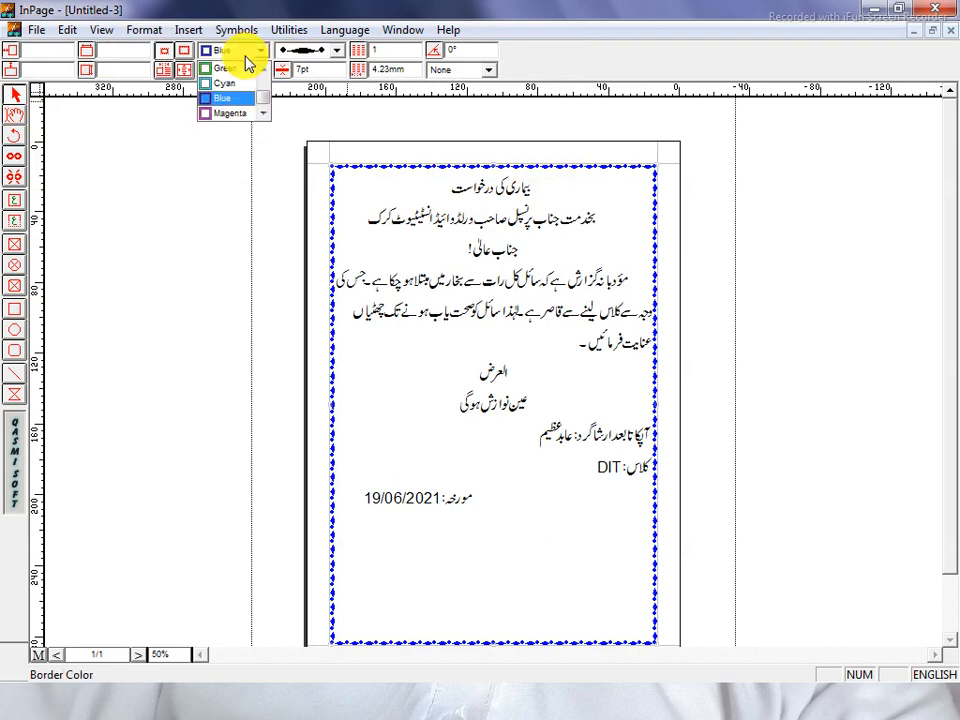
pyautogui.scroll(-2, 230, 105)
pyautogui.click(225, 85)
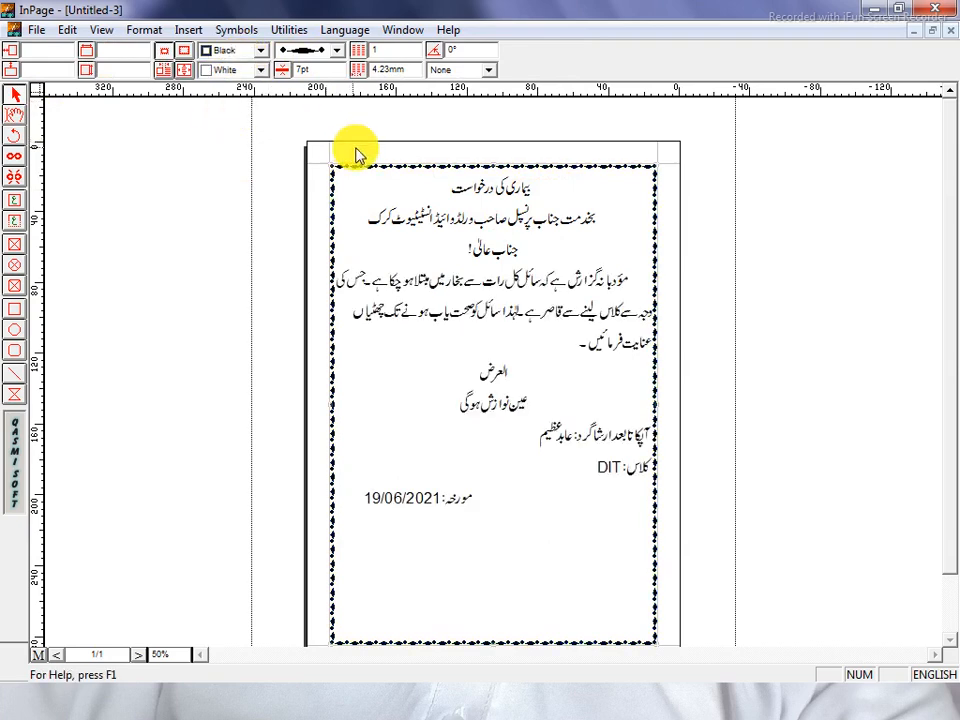
pyautogui.click(277, 306)
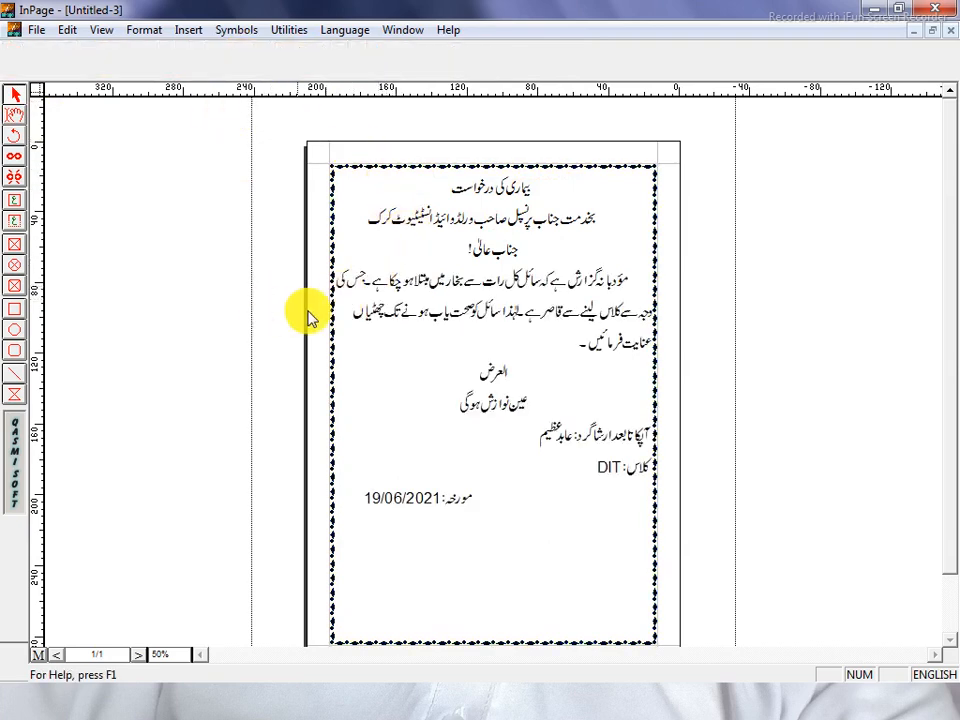
# Return to editing the text and bring up Save Document As
pyautogui.click(17, 117)
pyautogui.click(462, 281)
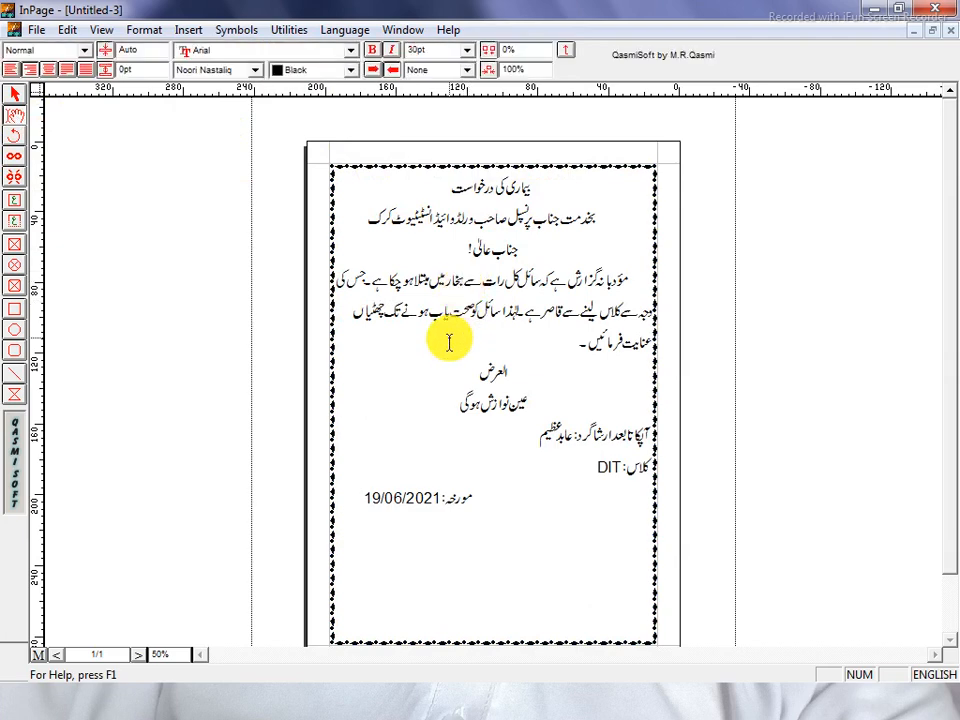
pyautogui.hotkey('ctrl', 's')
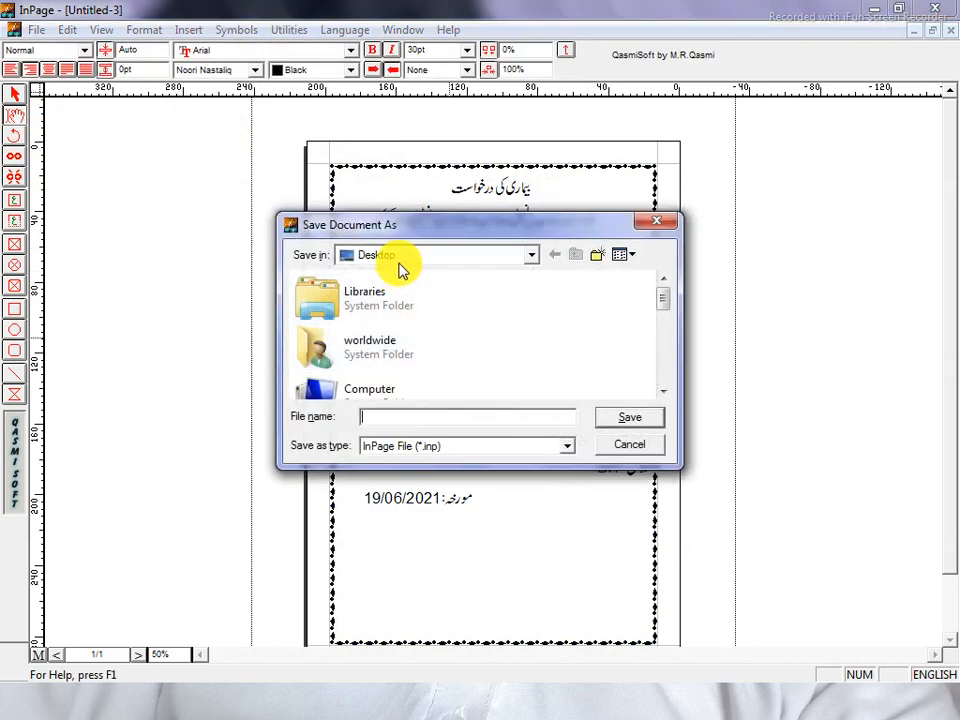
# Browse the save locations in Save Document As, including Computer
pyautogui.click(663, 390)
pyautogui.click(663, 391)
pyautogui.click(663, 391)
pyautogui.click(663, 391)
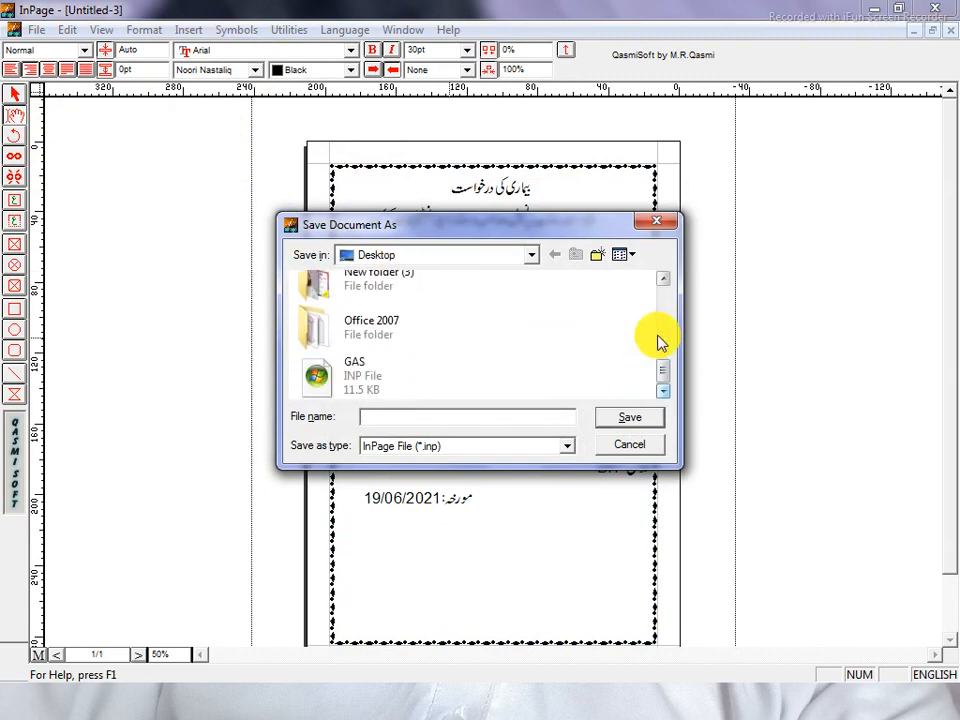
pyautogui.click(663, 279)
pyautogui.click(663, 279)
pyautogui.click(664, 282)
pyautogui.click(664, 282)
pyautogui.doubleClick(405, 332)
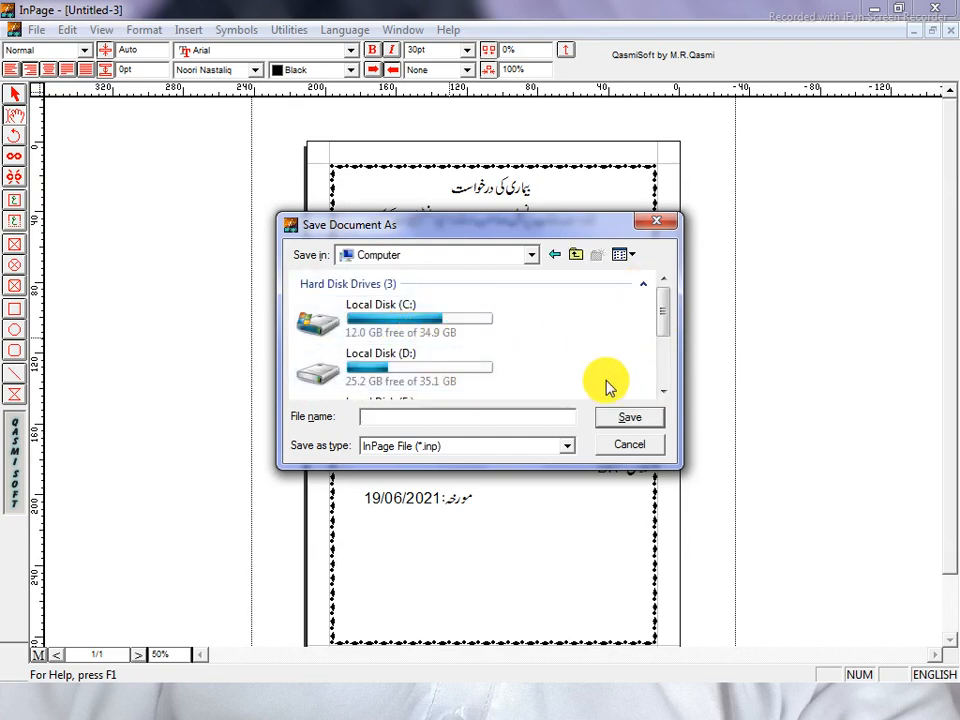
pyautogui.click(663, 391)
pyautogui.click(663, 391)
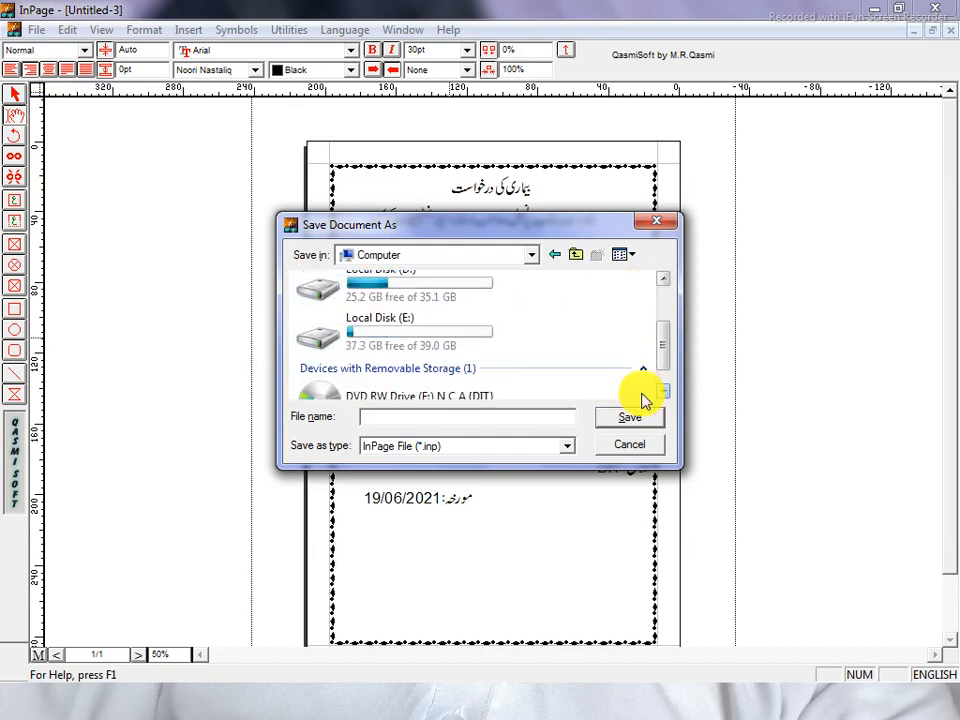
pyautogui.click(664, 279)
pyautogui.click(664, 279)
# Save the letter to the Desktop with the file name 'Application'
pyautogui.click(480, 258)
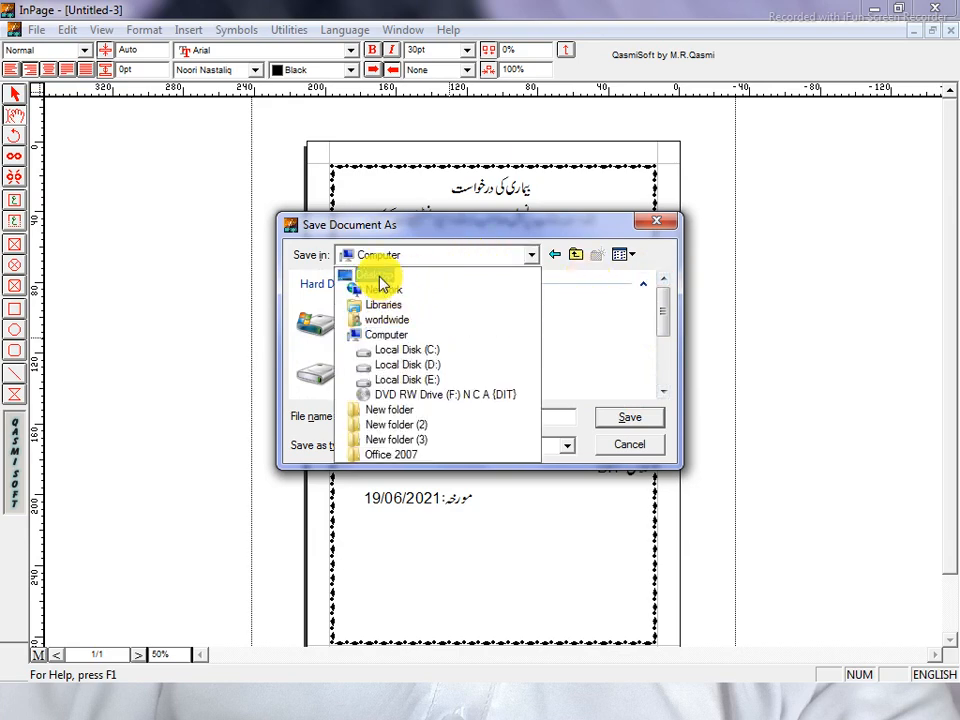
pyautogui.click(379, 275)
pyautogui.click(401, 416)
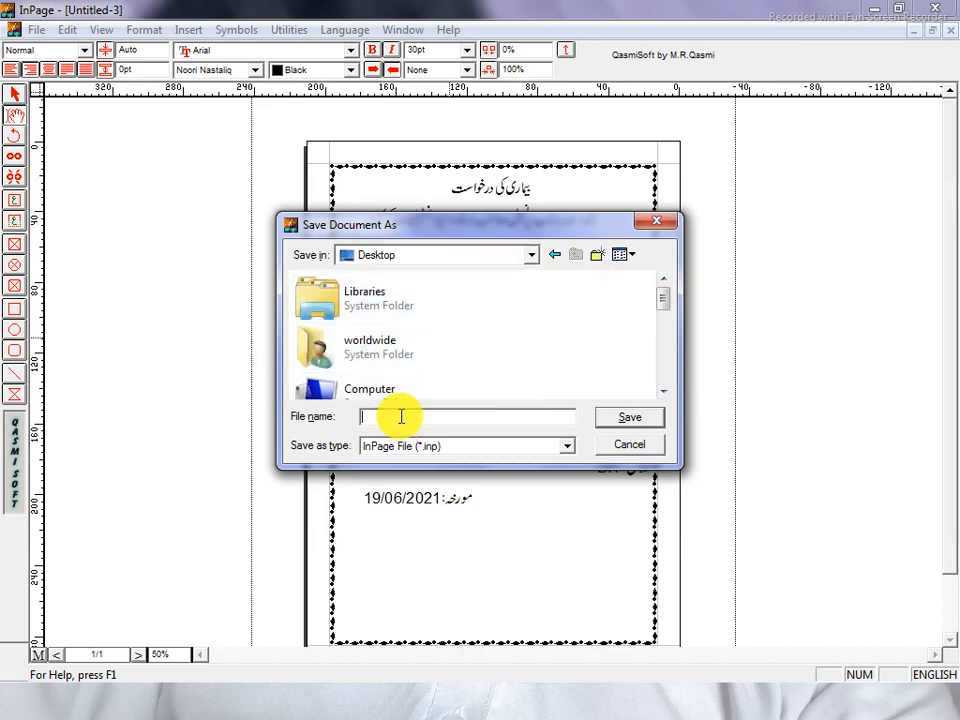
pyautogui.write('Applicatio')
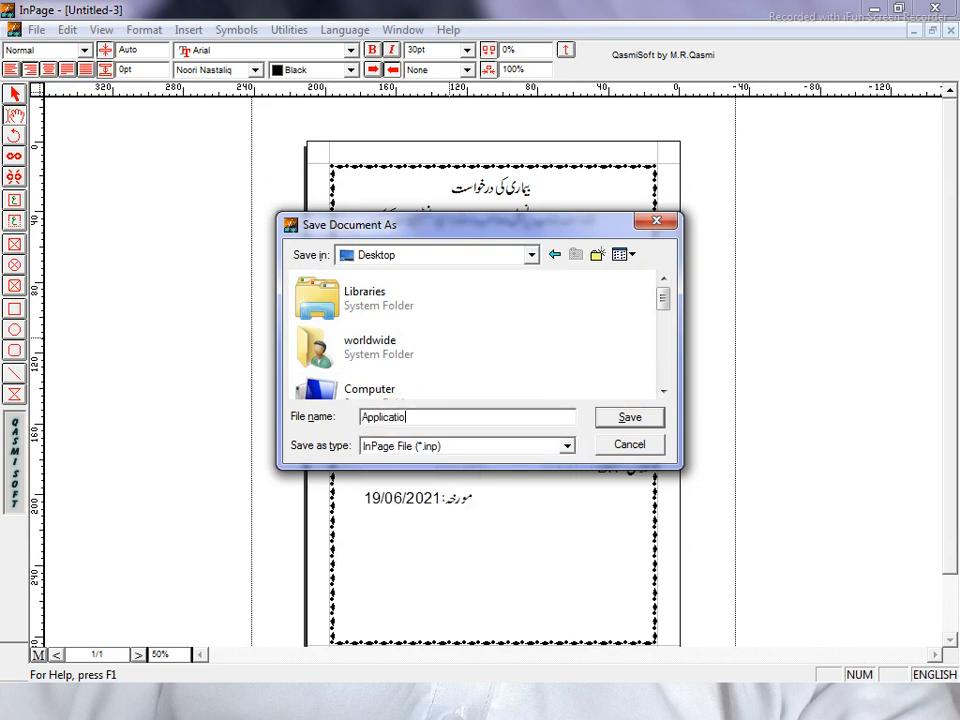
pyautogui.press('Return')
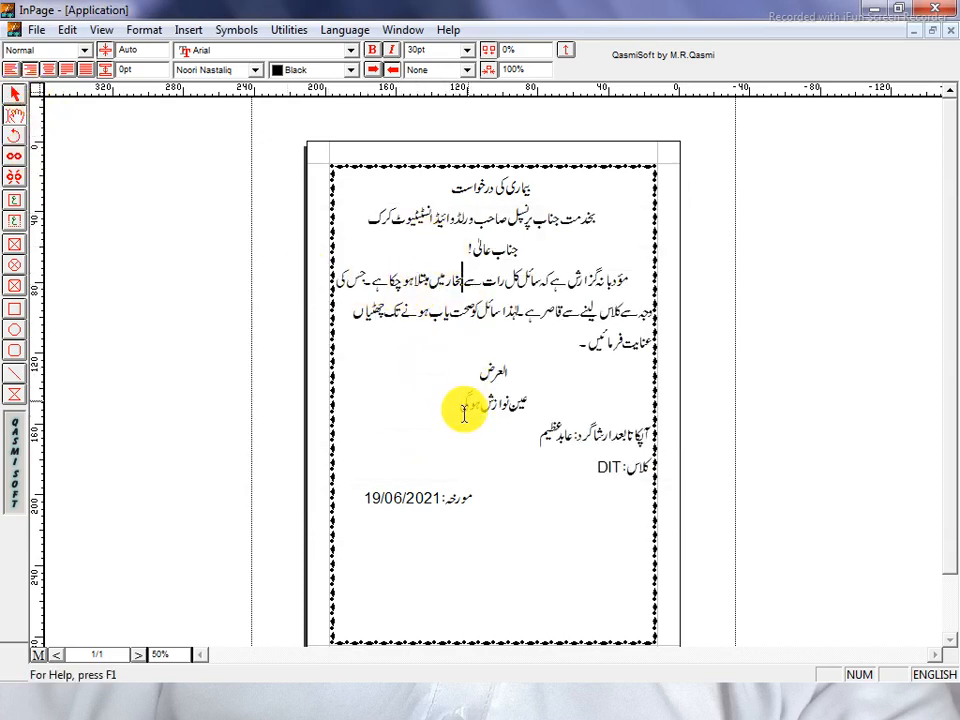
# Open Print, go to the printer properties and set the paper size to A4
pyautogui.click(33, 30)
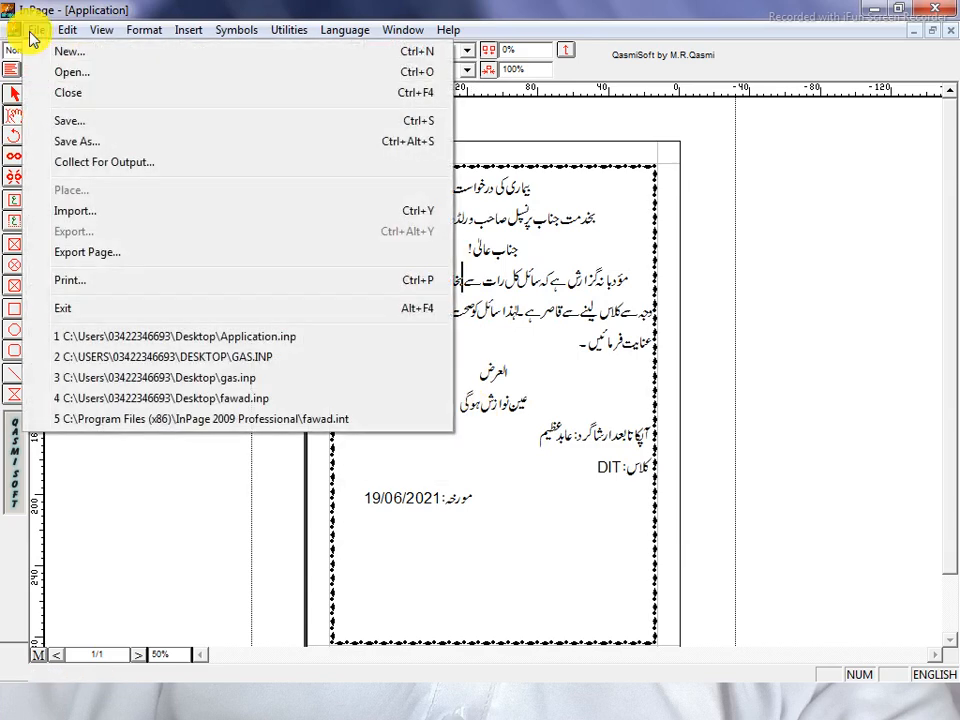
pyautogui.click(100, 283)
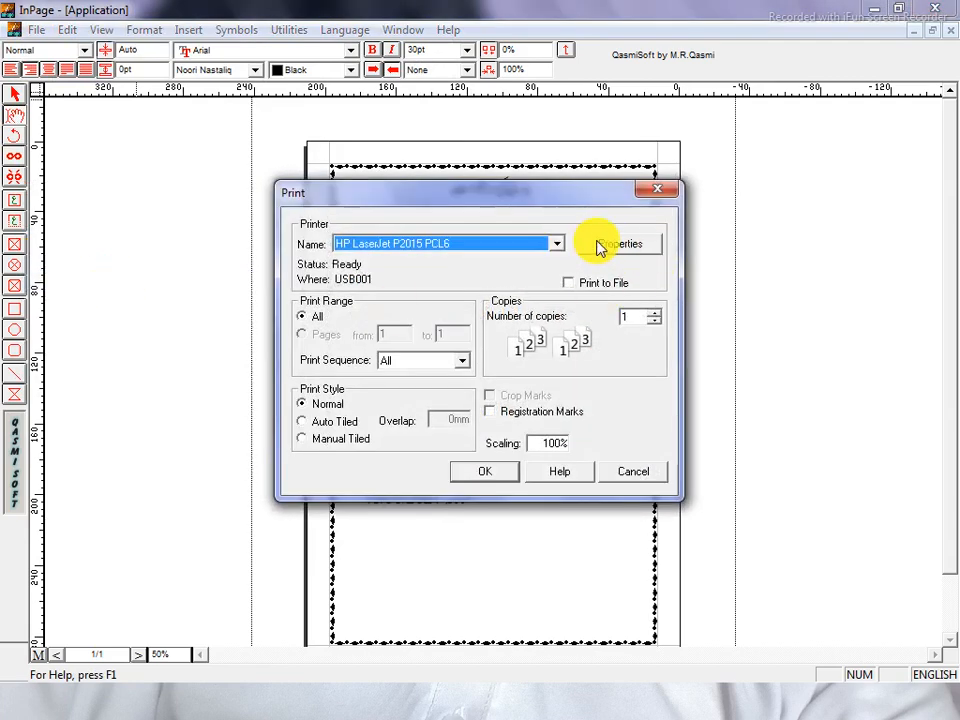
pyautogui.click(632, 250)
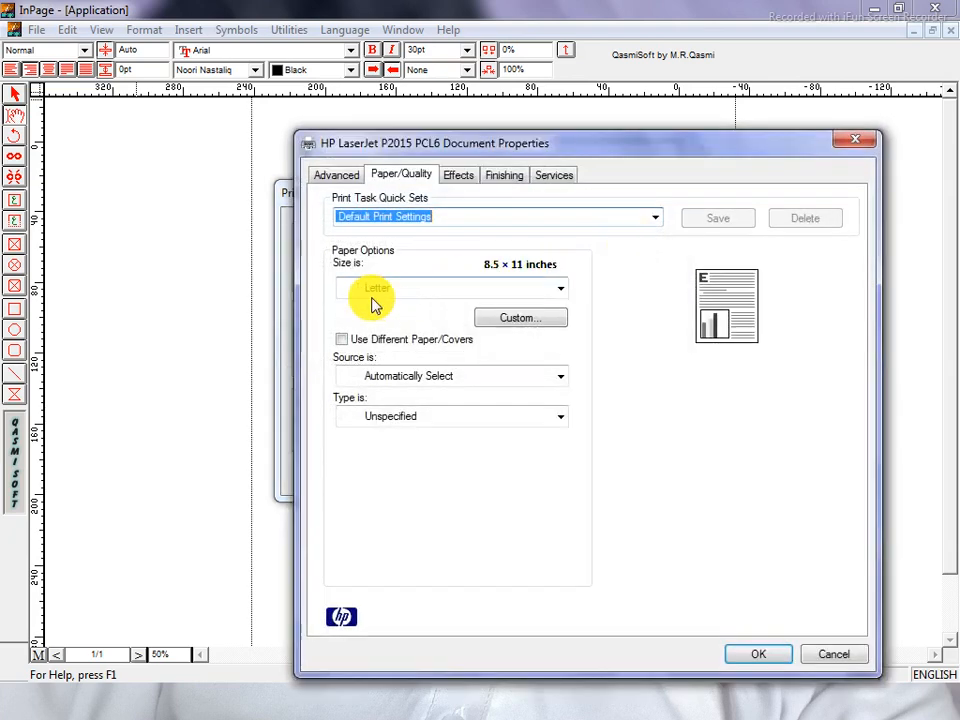
pyautogui.moveTo(482, 146); pyautogui.dragTo(316, 104)
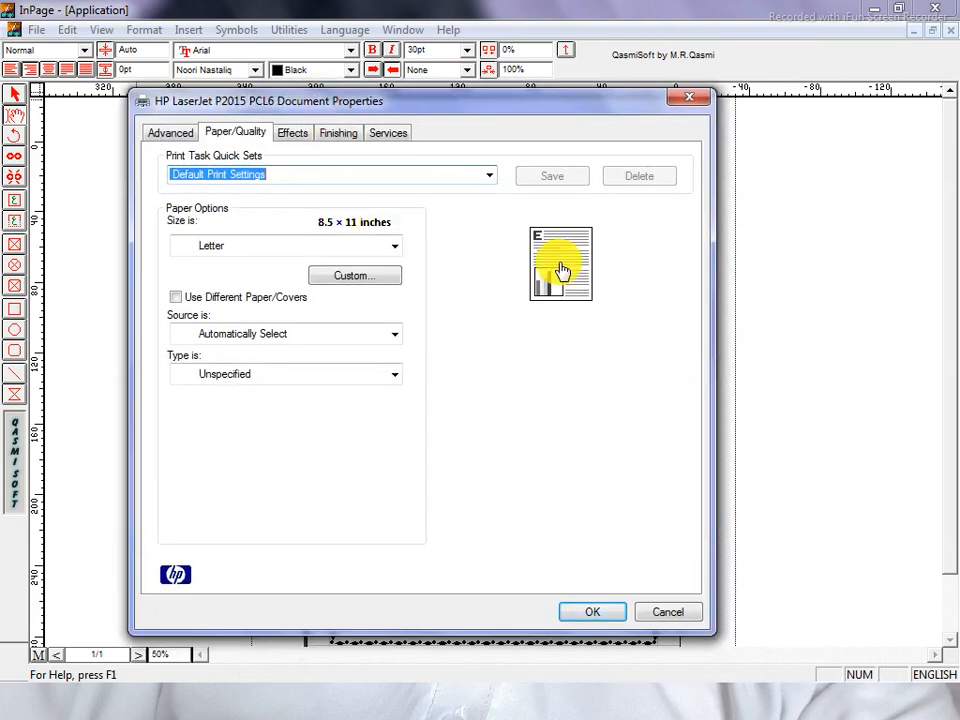
pyautogui.click(285, 255)
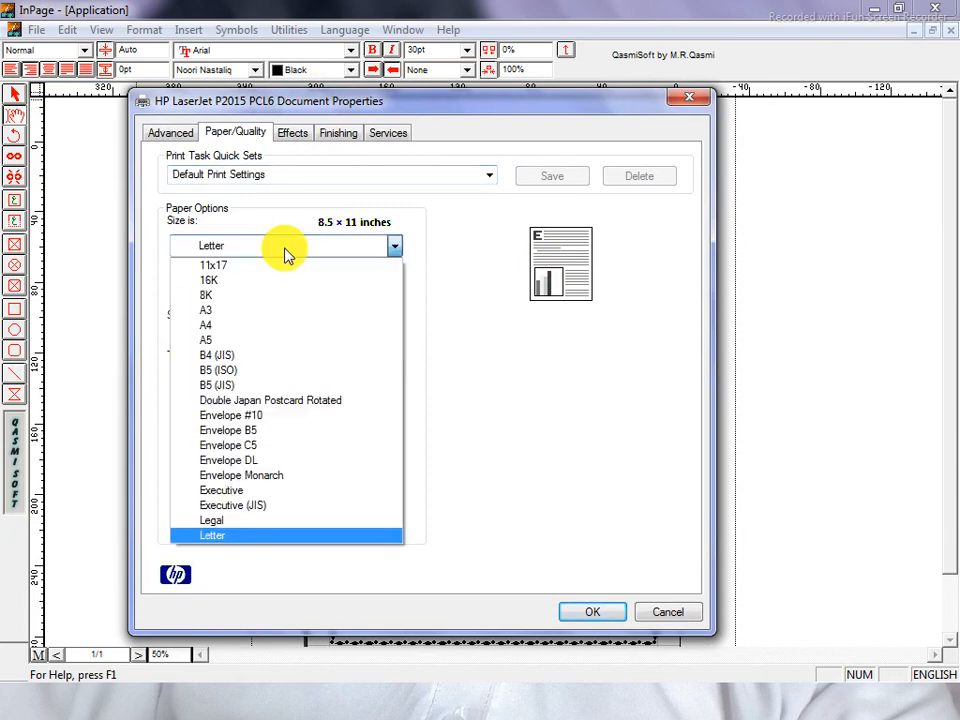
pyautogui.click(252, 326)
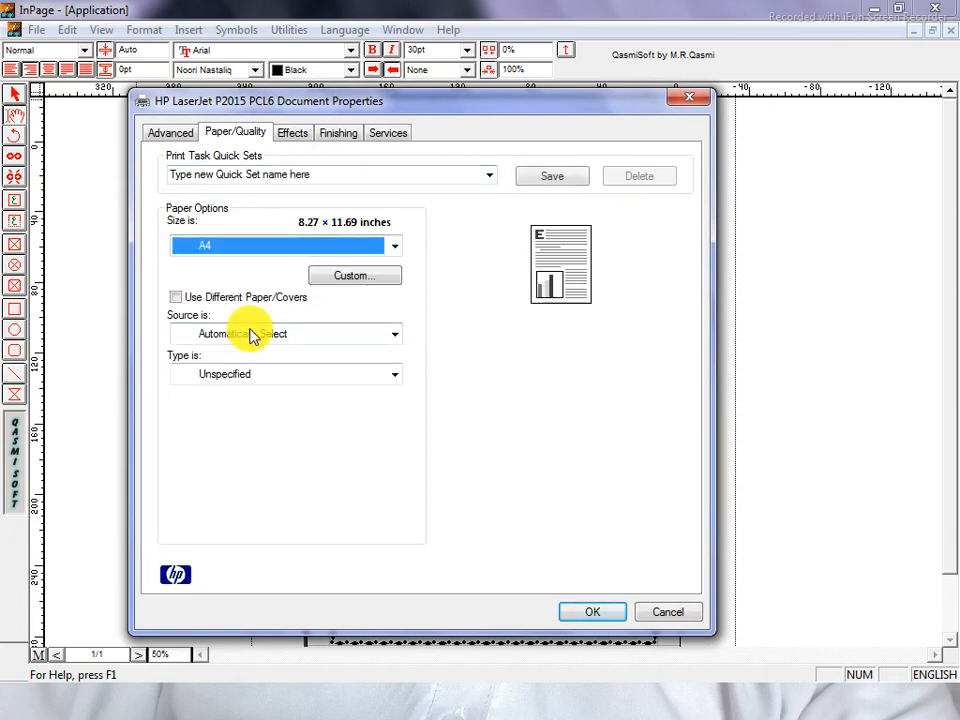
# Leave the orientation at portrait and accept the A4 paper settings
pyautogui.click(558, 289)
pyautogui.click(558, 289)
pyautogui.click(558, 289)
pyautogui.click(558, 289)
pyautogui.click(558, 289)
pyautogui.click(558, 289)
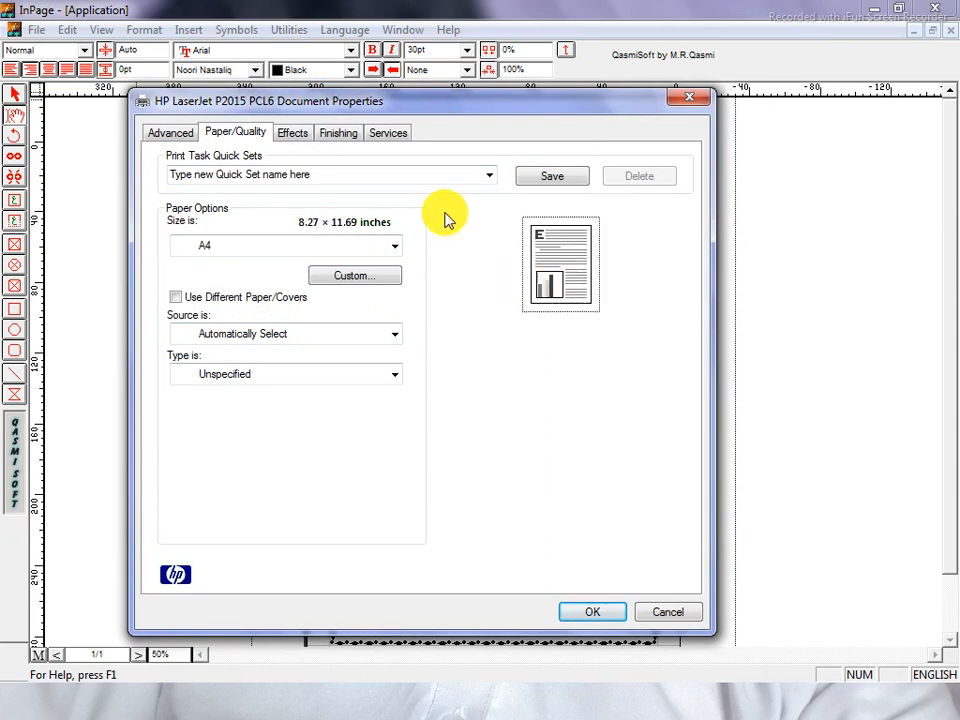
pyautogui.moveTo(414, 106); pyautogui.dragTo(508, 502)
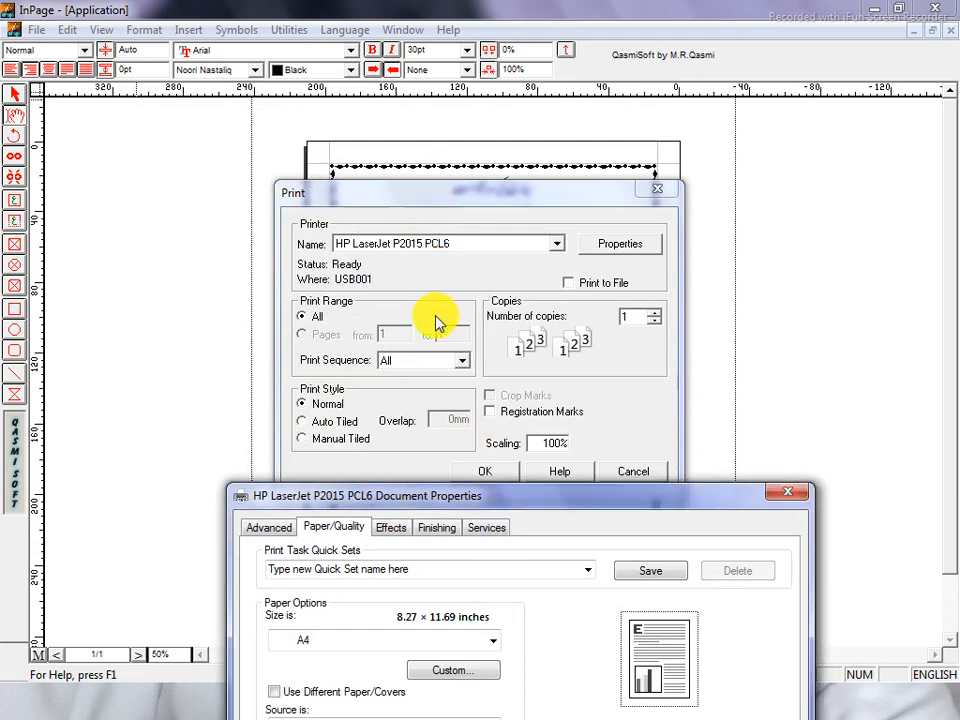
pyautogui.moveTo(543, 500); pyautogui.dragTo(490, 112)
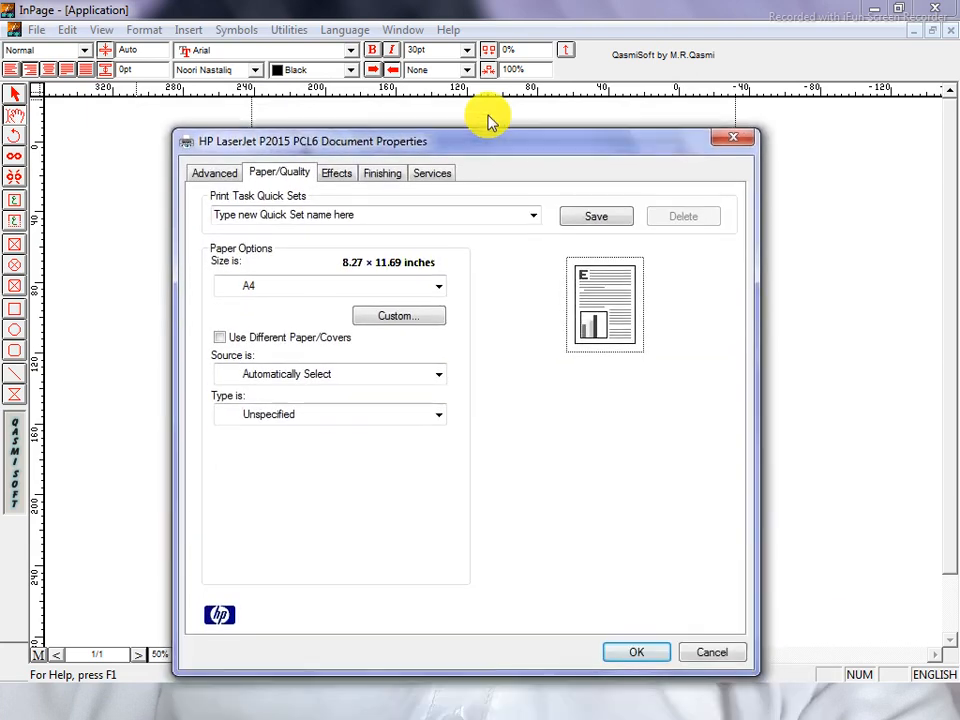
pyautogui.click(608, 262)
pyautogui.click(610, 262)
pyautogui.click(610, 262)
pyautogui.click(610, 262)
pyautogui.click(610, 263)
pyautogui.click(611, 264)
pyautogui.click(611, 265)
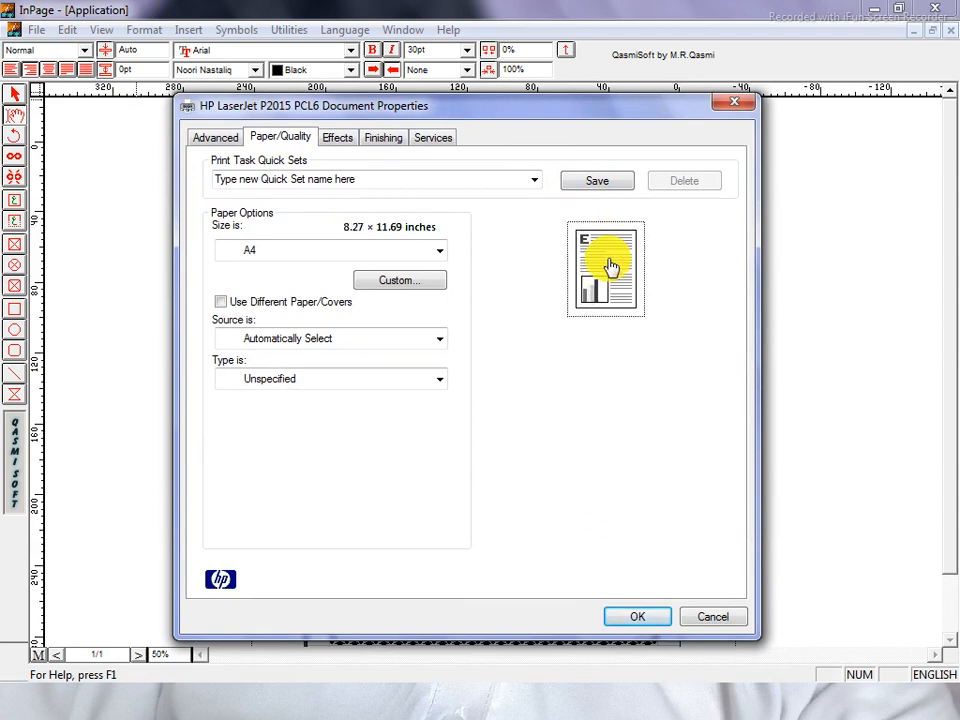
pyautogui.click(611, 266)
pyautogui.click(580, 259)
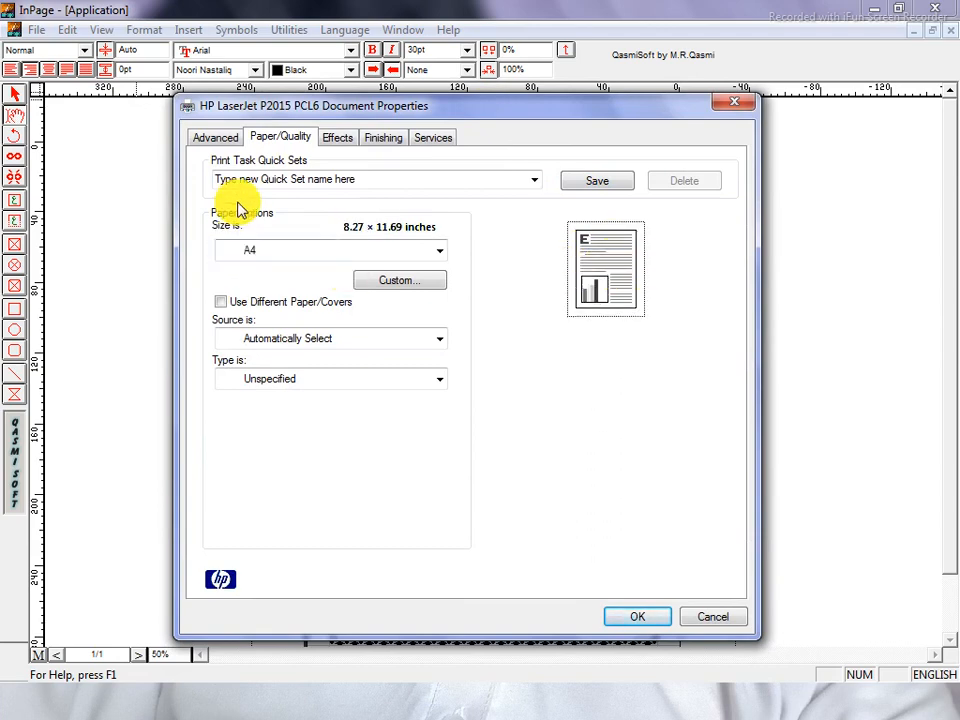
pyautogui.click(638, 617)
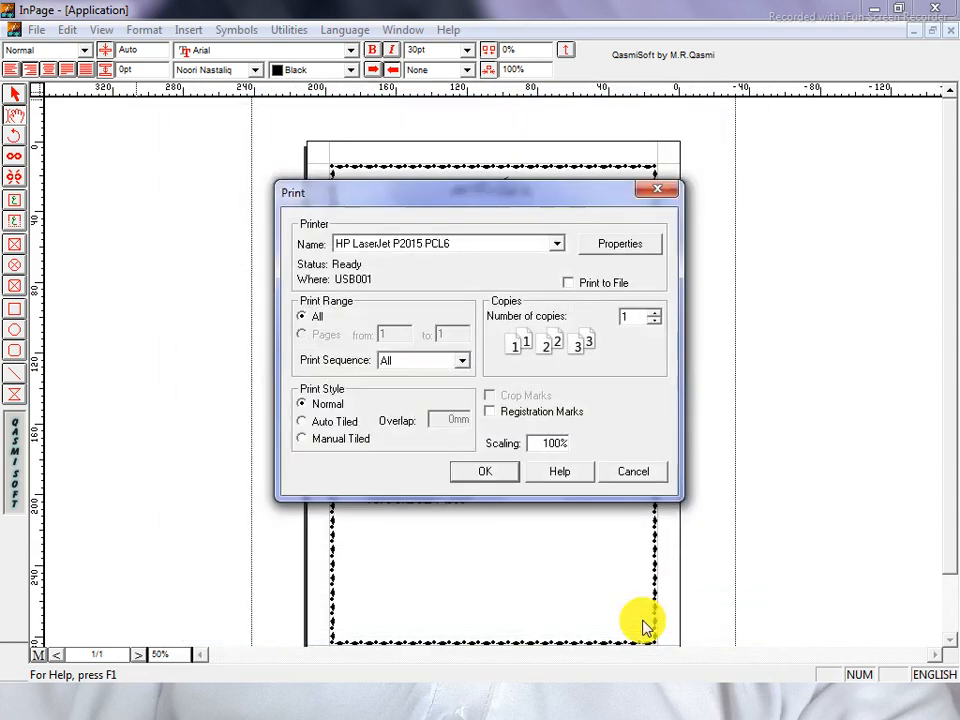
# Print 1 copy of all pages on the HP LaserJet P2015 PCL6, then close the print window
pyautogui.click(407, 248)
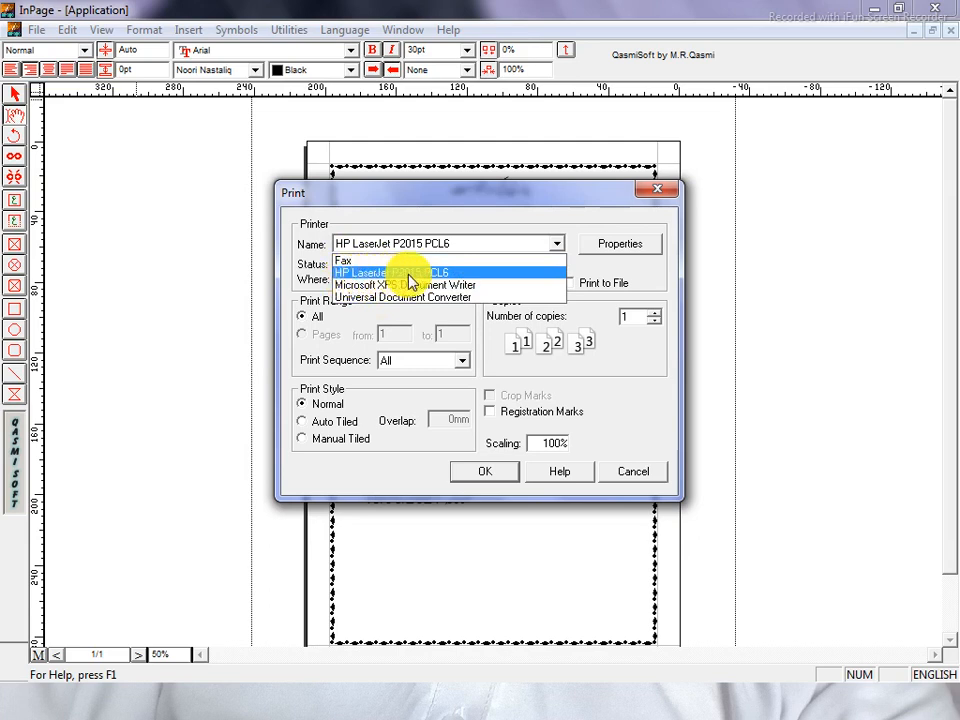
pyautogui.click(443, 274)
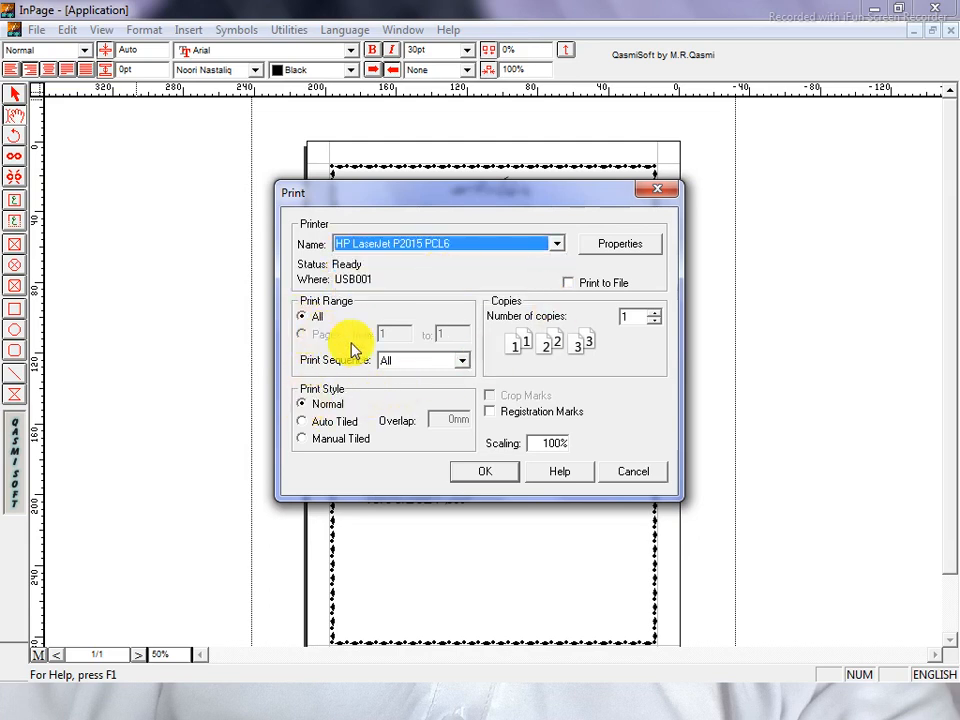
pyautogui.doubleClick(642, 317)
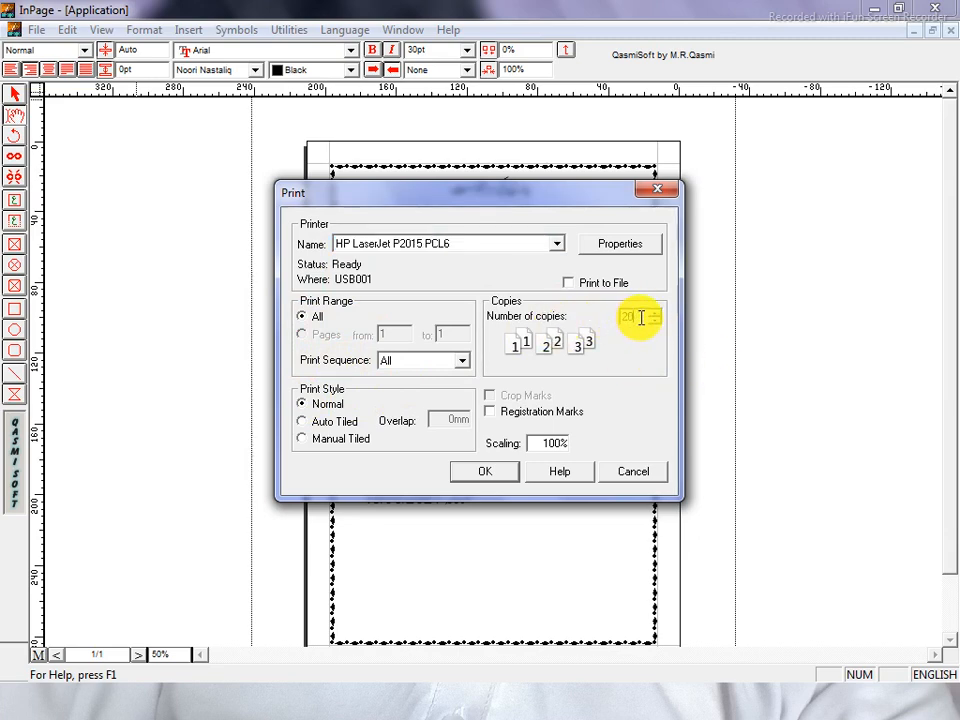
pyautogui.write('1')
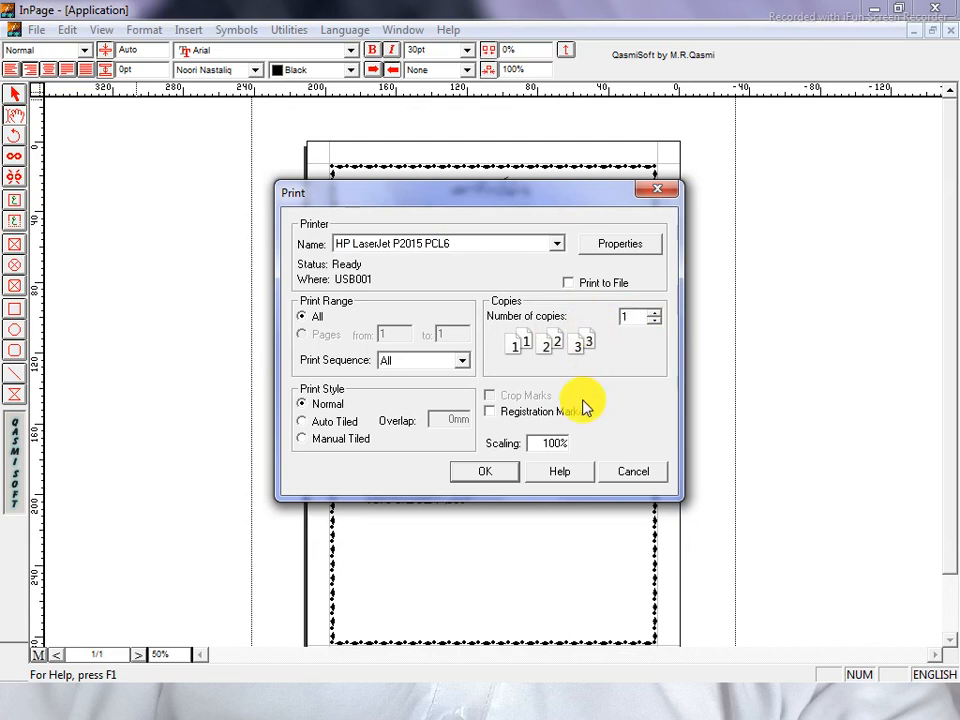
pyautogui.click(419, 371)
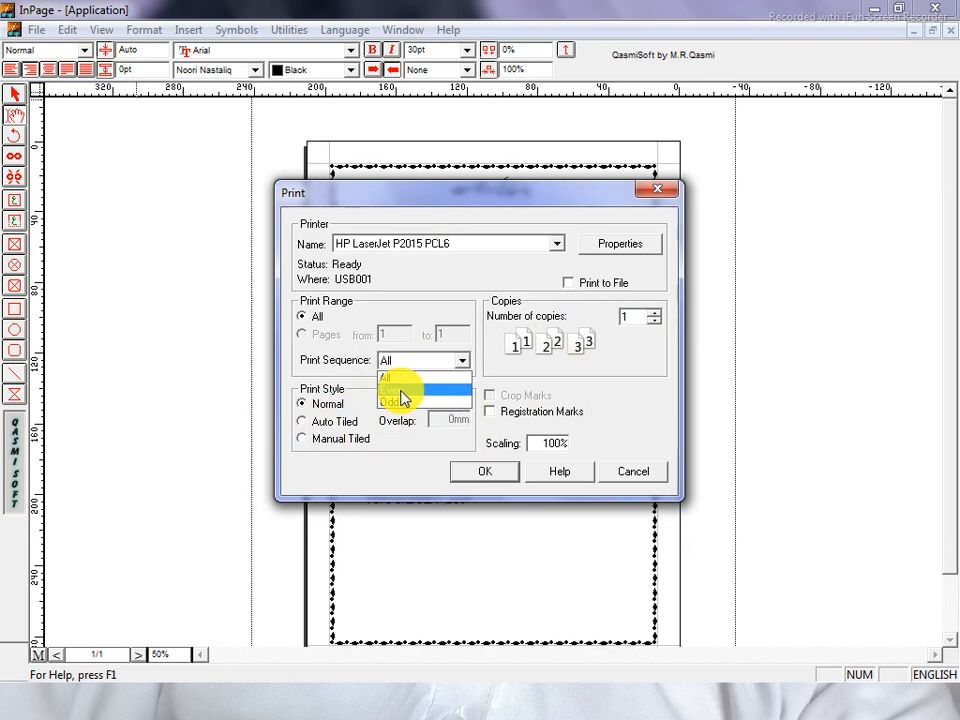
pyautogui.click(409, 366)
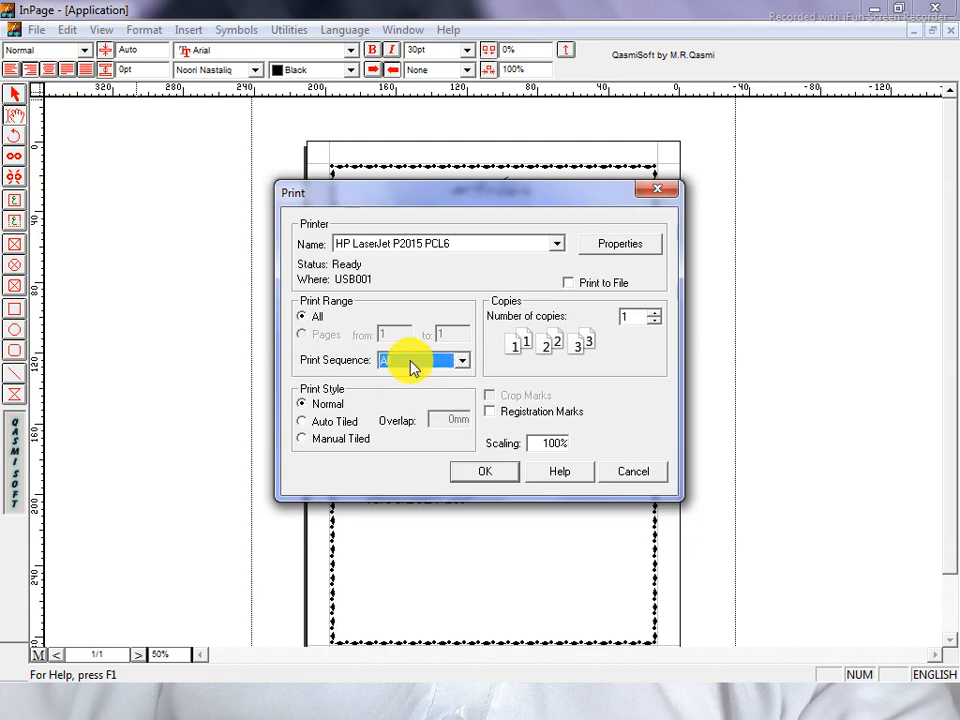
pyautogui.click(492, 478)
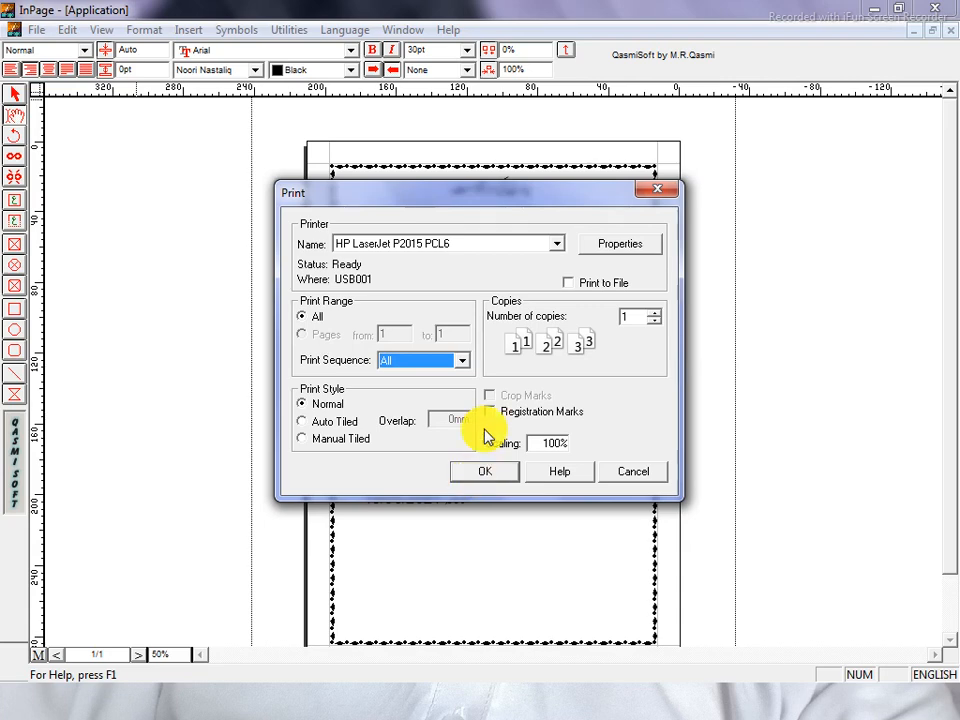
pyautogui.click(662, 190)
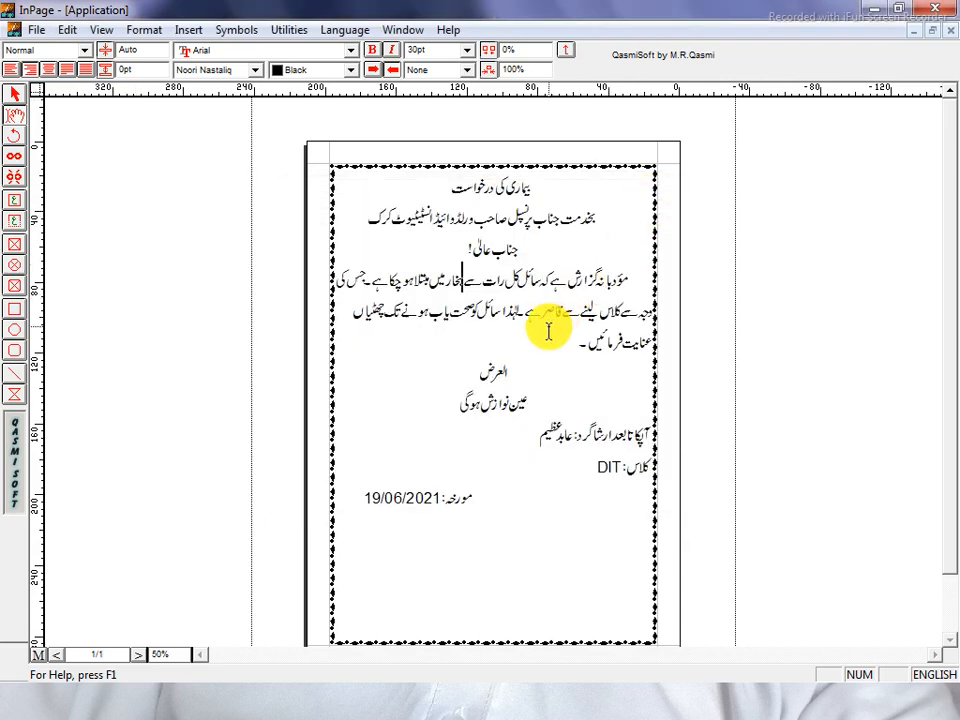